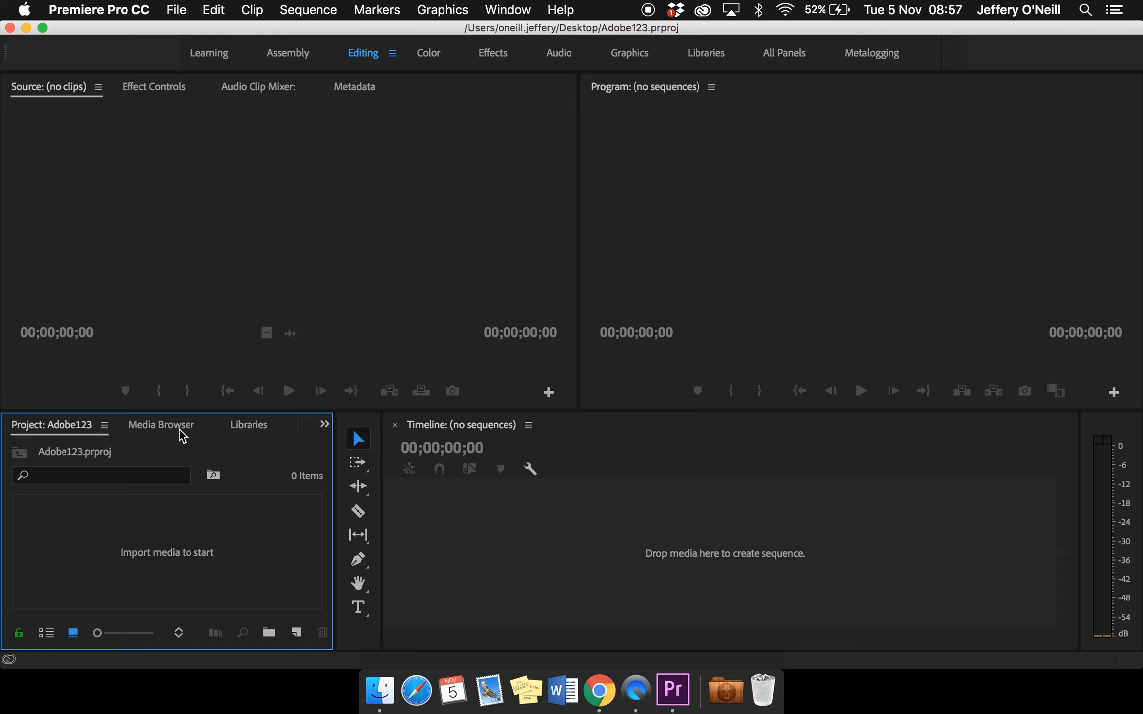
Import everything in the Desktop folder Montage Clips (PEXELS) into the project
double_click(192, 540)
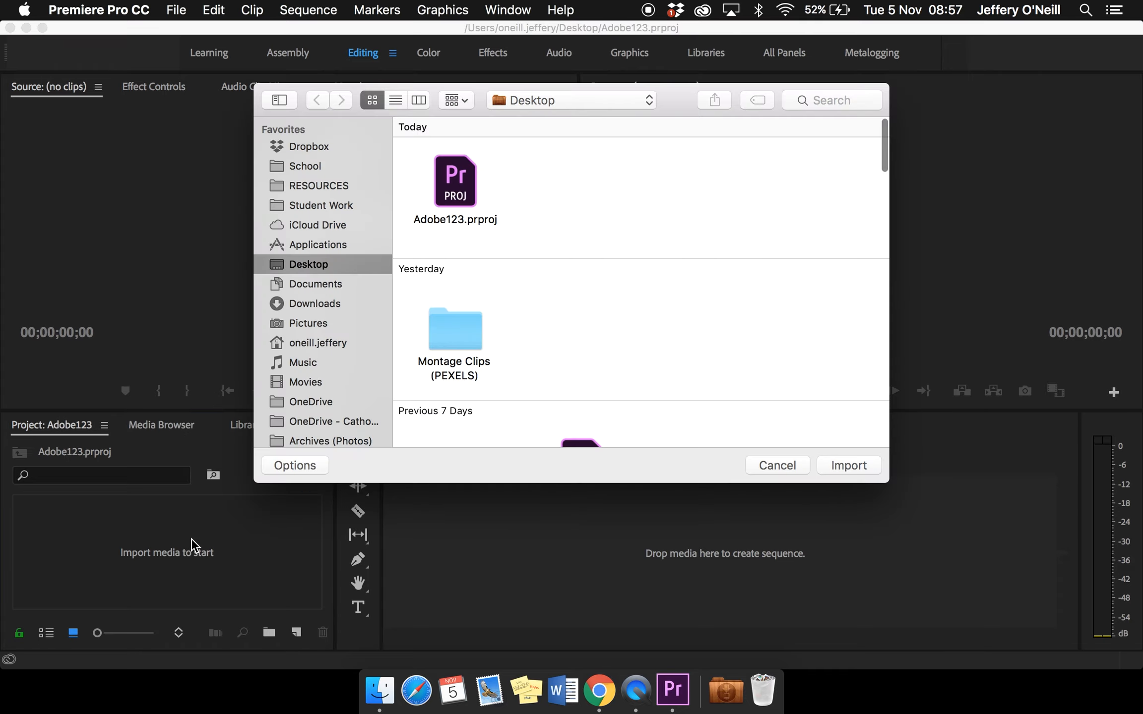
click(465, 342)
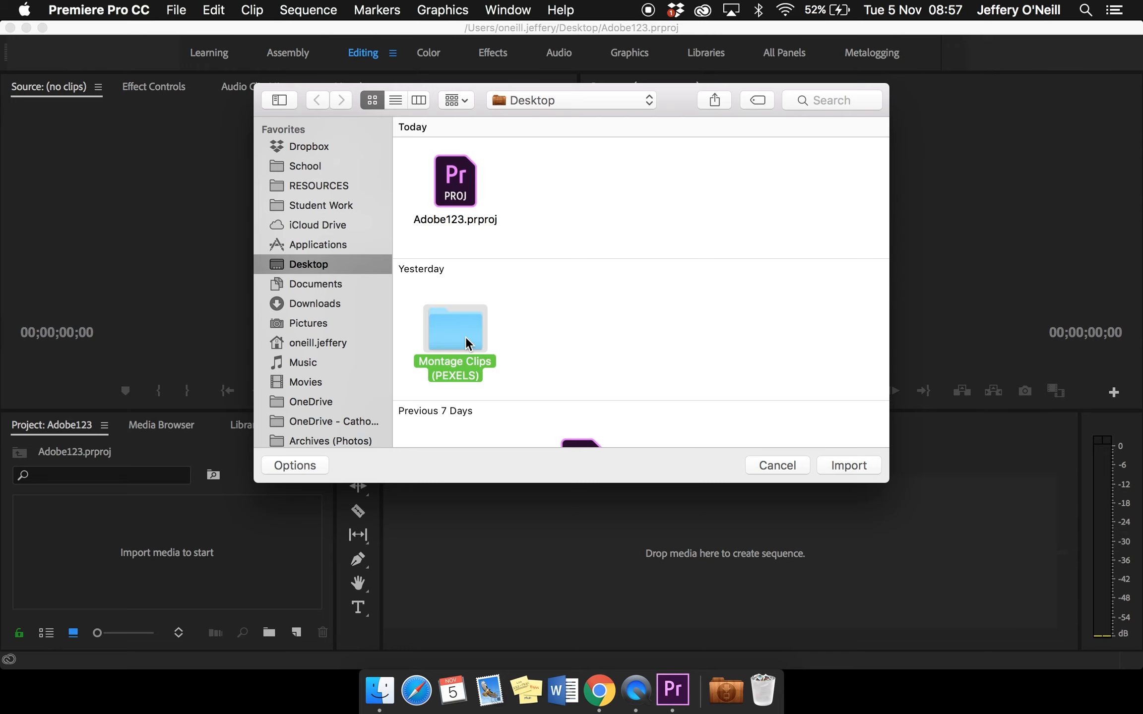
double_click(465, 336)
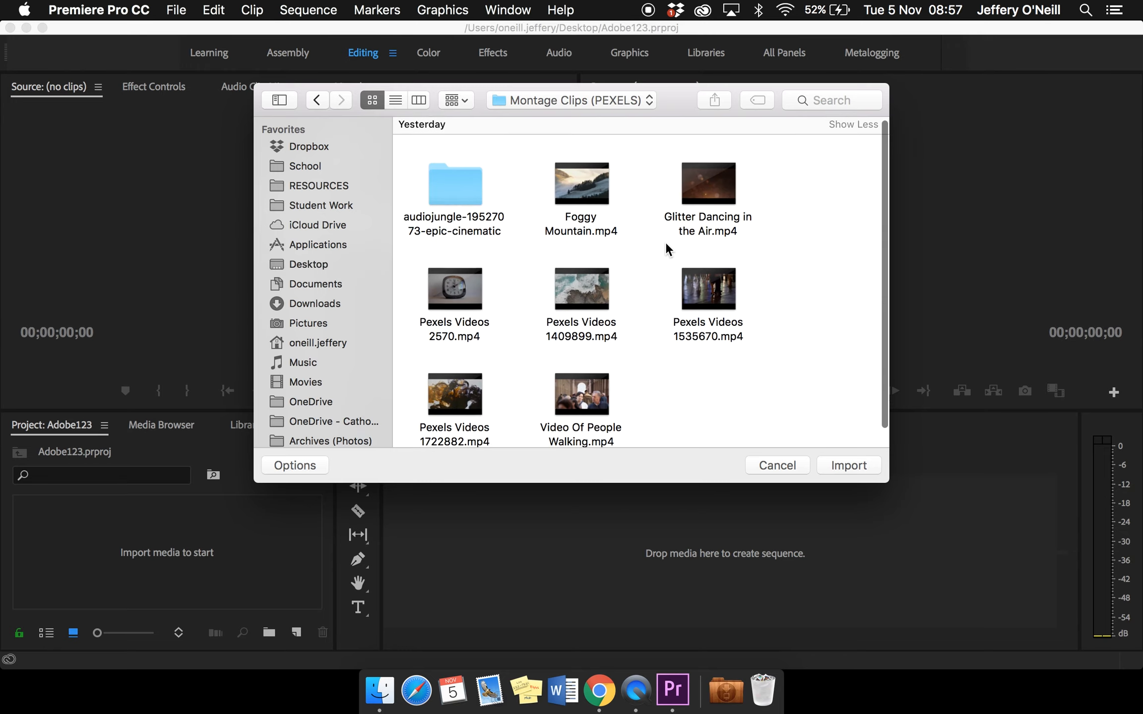
scroll(665, 242, down, 1)
scroll(665, 242, up, 1)
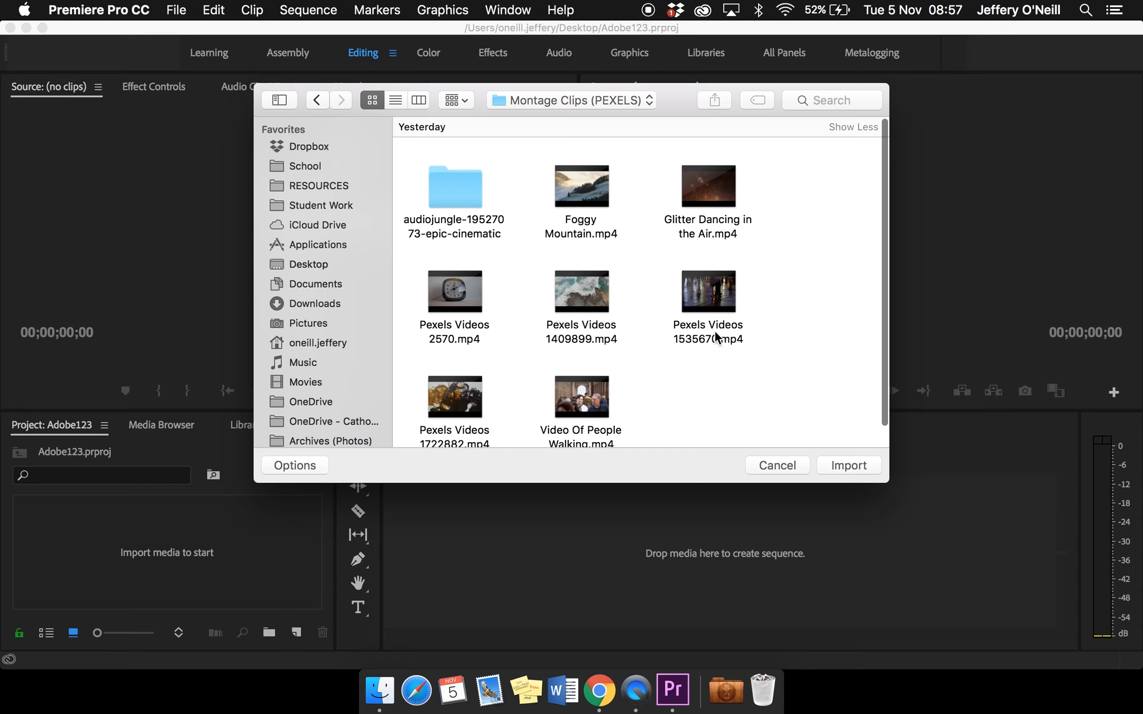
scroll(714, 330, down, 1)
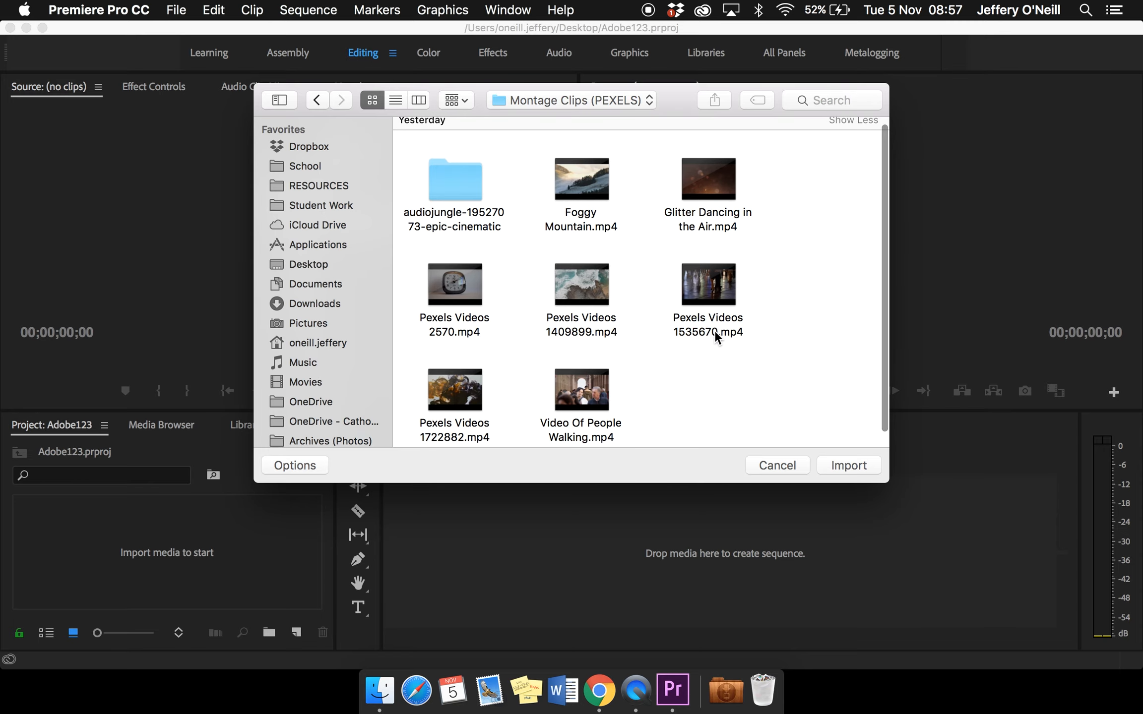
key(super+a)
click(840, 462)
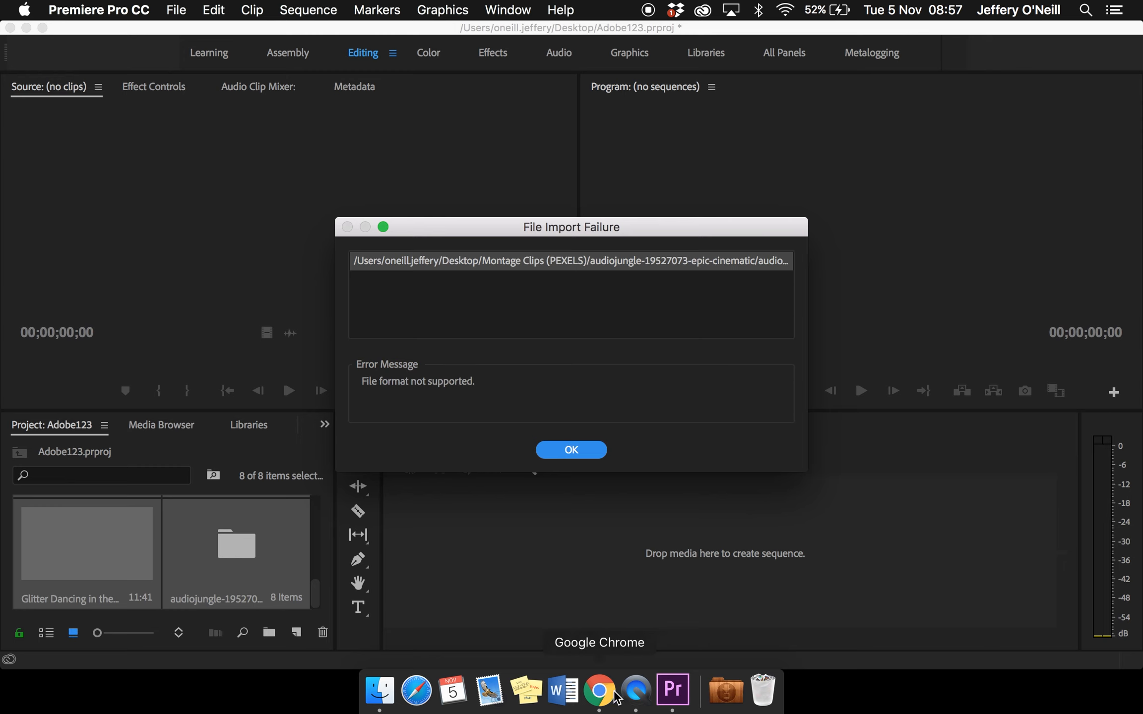
click(571, 450)
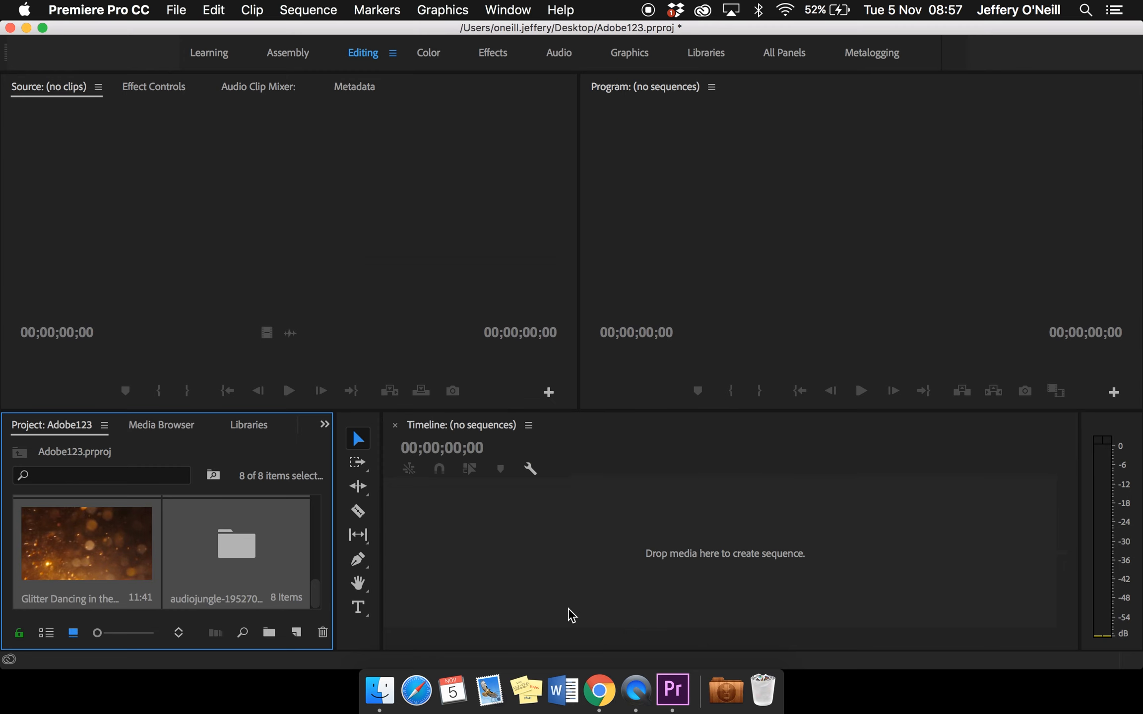
Switch to Chrome and look through the free stock photos and videos on pexels.com
click(591, 672)
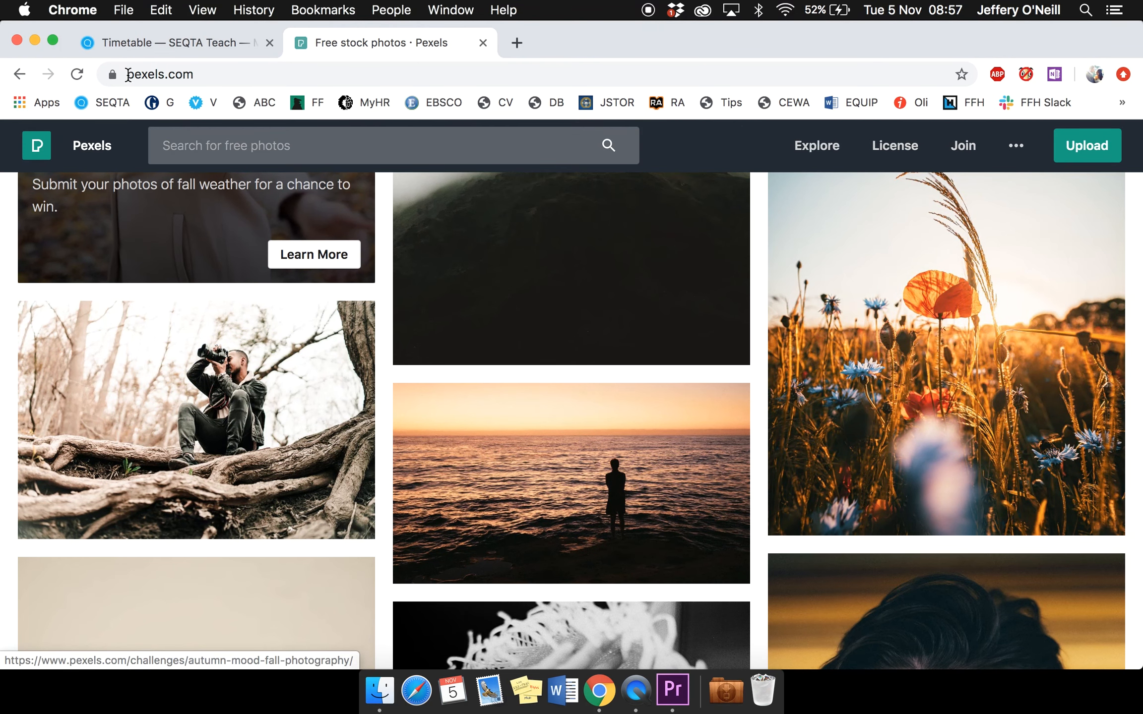
scroll(404, 360, down, 10)
scroll(404, 360, up, 15)
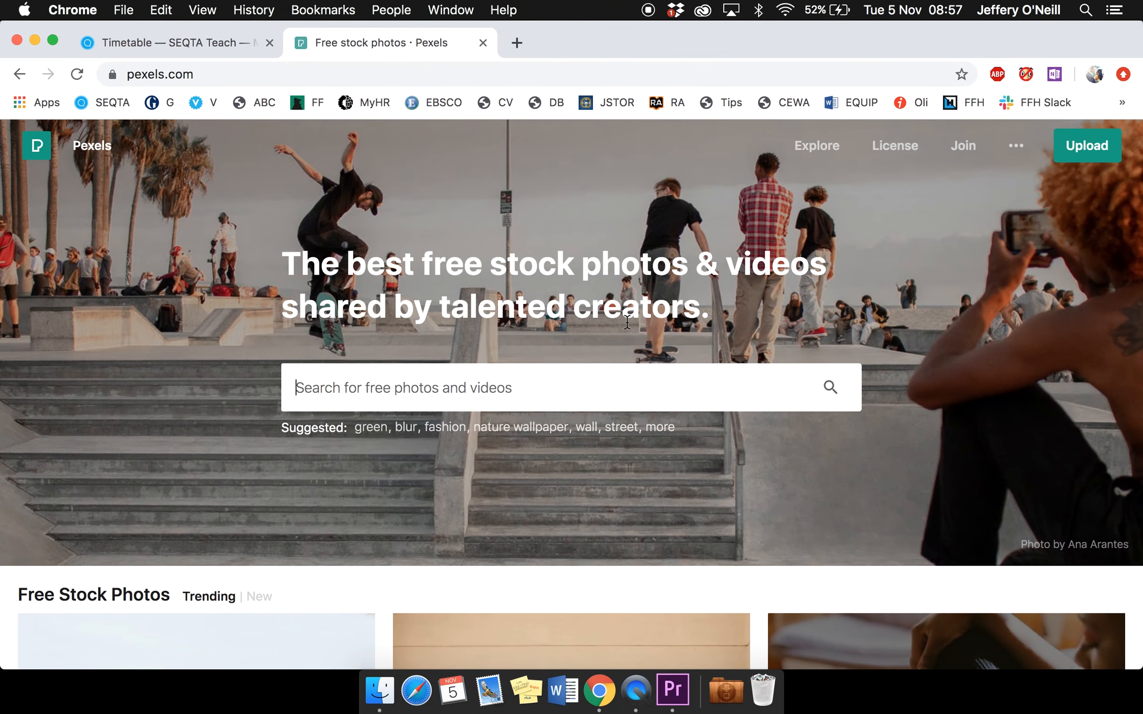
scroll(609, 424, down, 5)
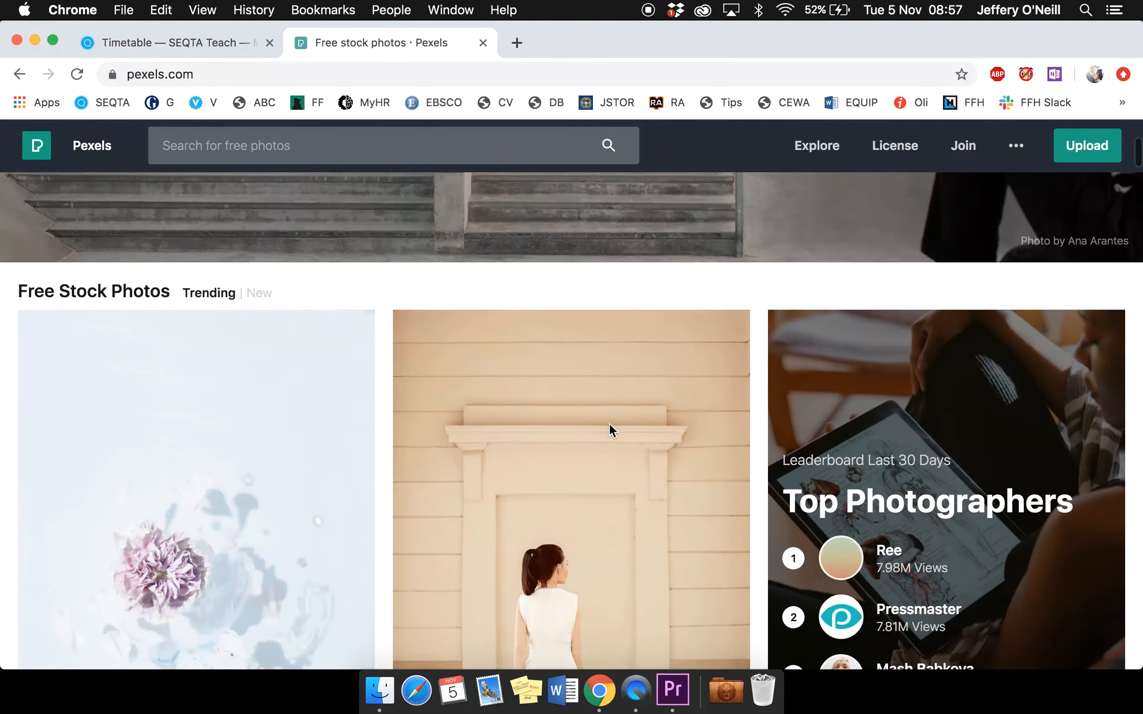
scroll(610, 427, down, 10)
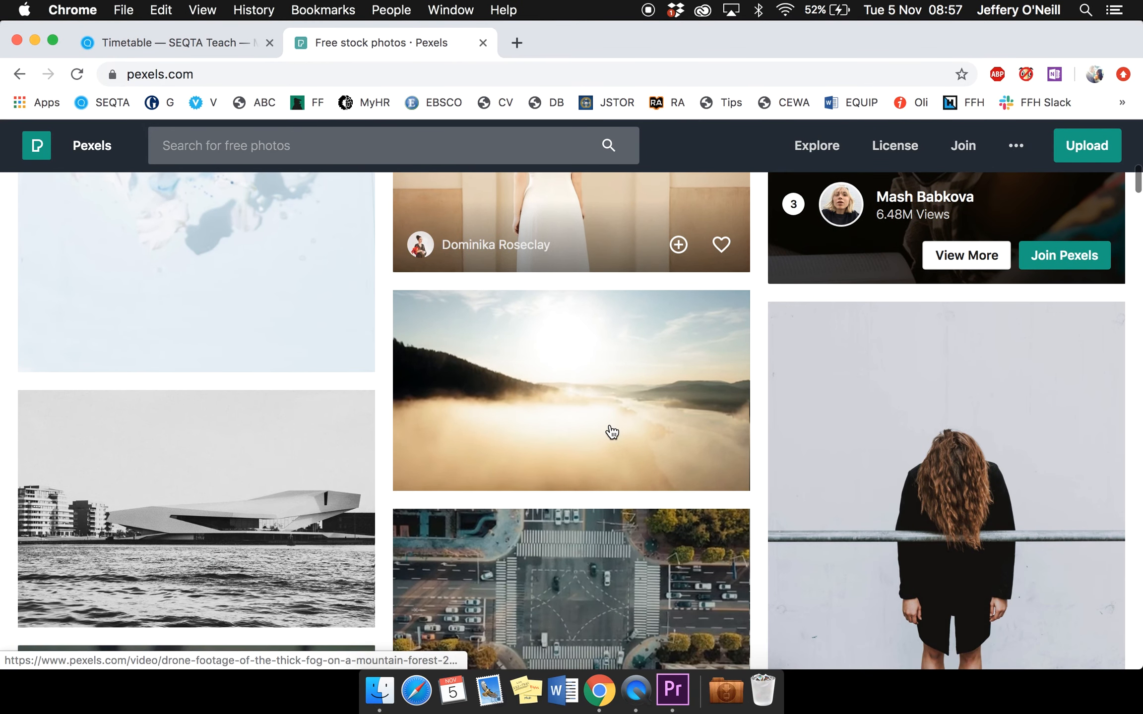
scroll(611, 431, down, 3)
scroll(610, 431, up, 2)
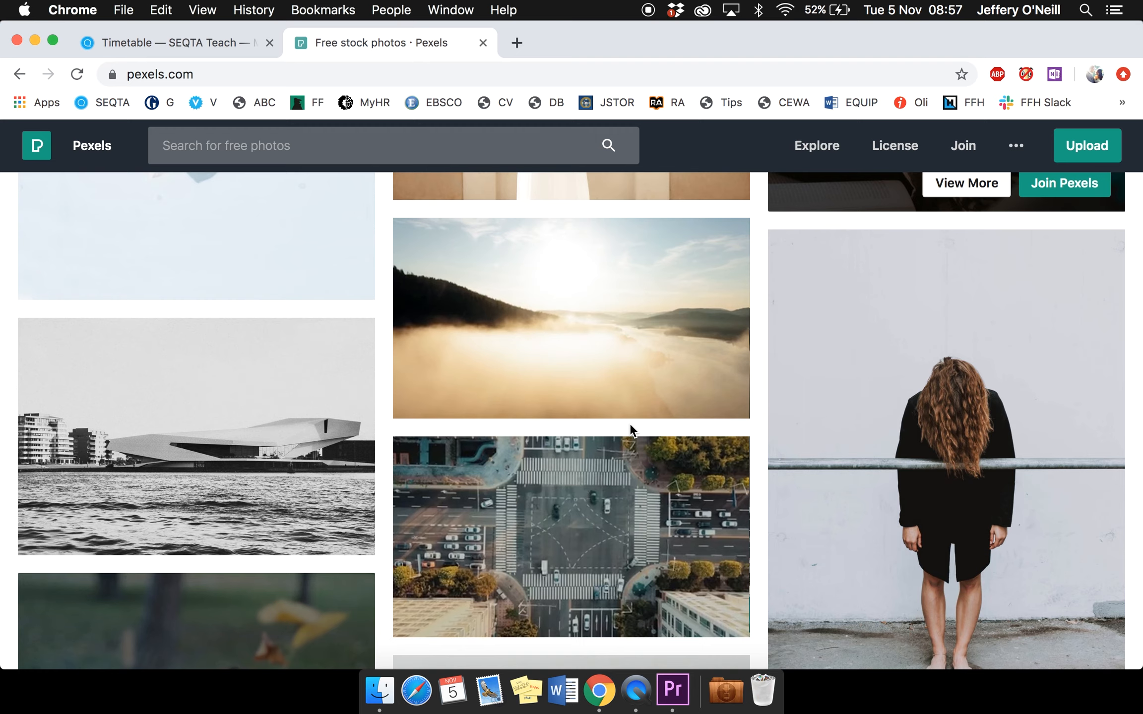
Switch to Premiere Pro and open Foggy Mountain.mp4 in the Source monitor
key(super+Tab)
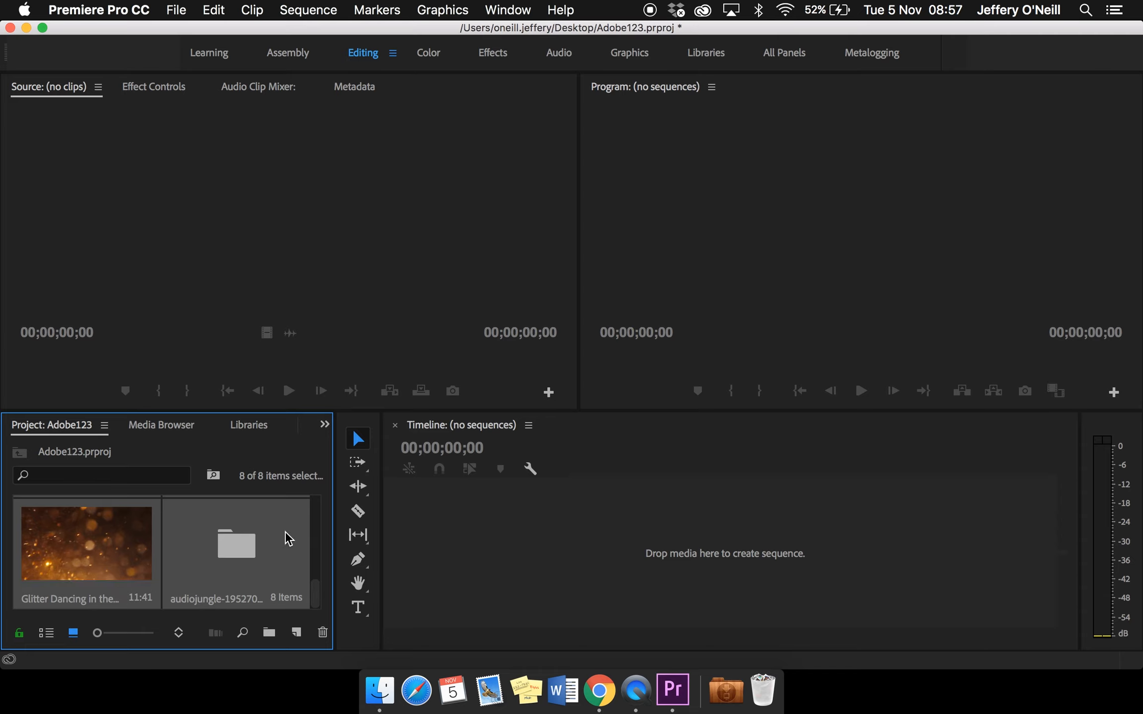
scroll(285, 531, up, 3)
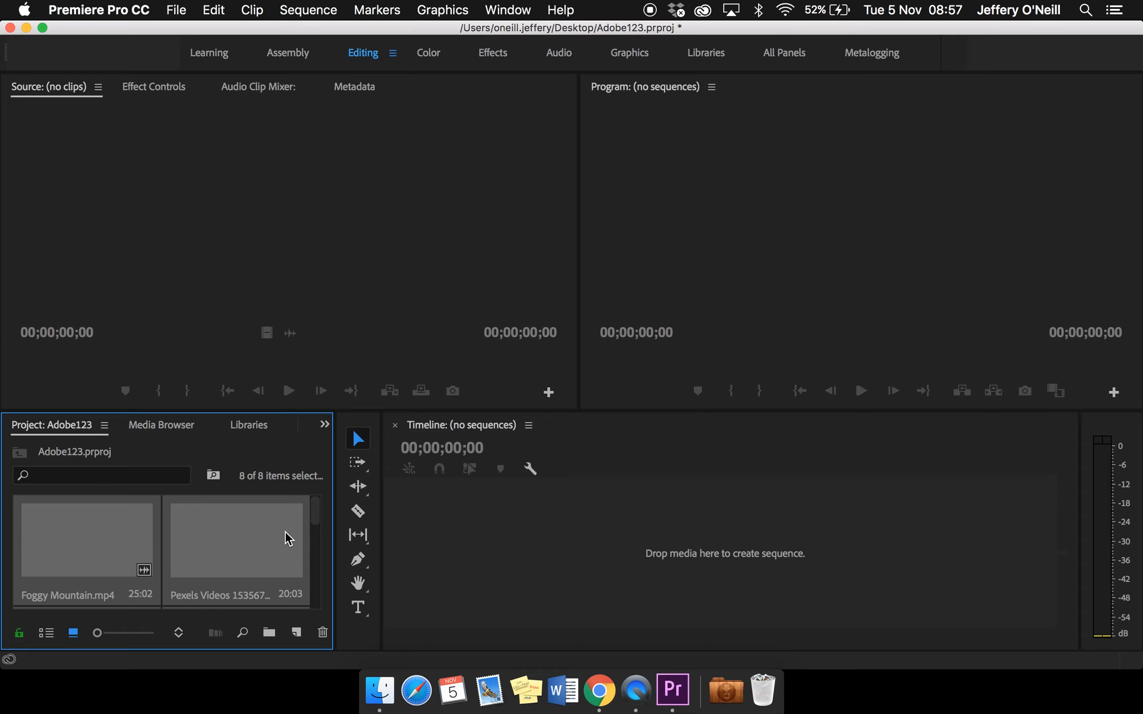
click(113, 538)
double_click(118, 542)
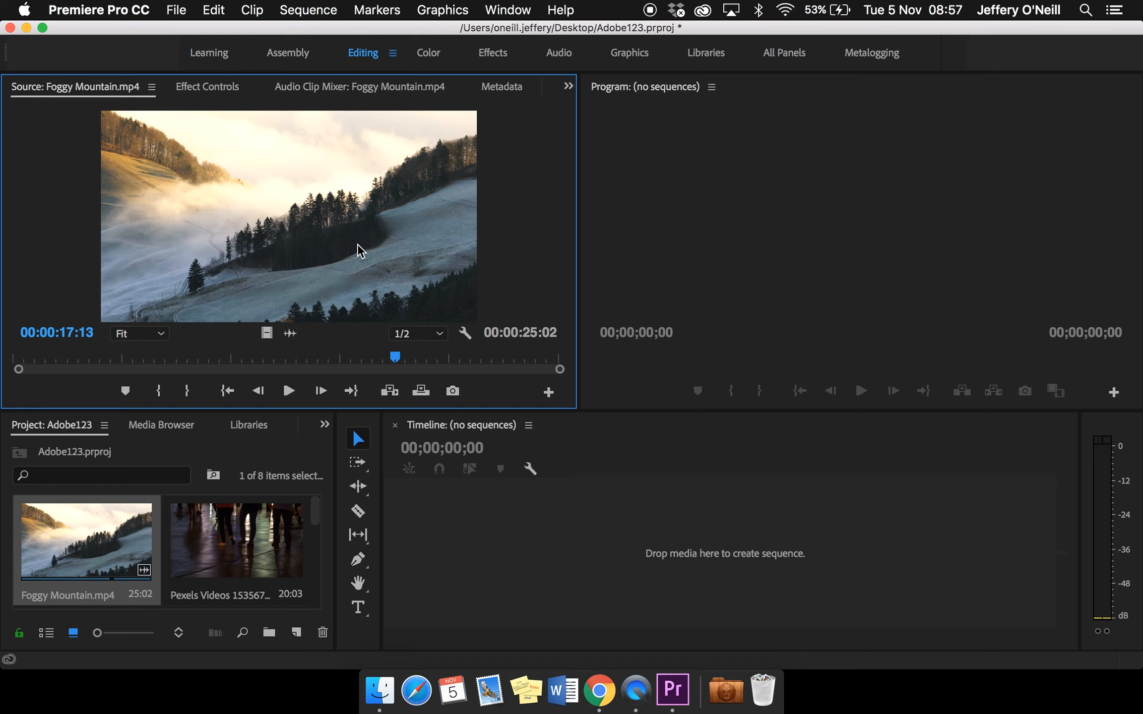
Mark Foggy Mountain.mp4 with an In point at 00:00:08:01 and an Out point at 00:00:17:23
drag(396, 364, 209, 367)
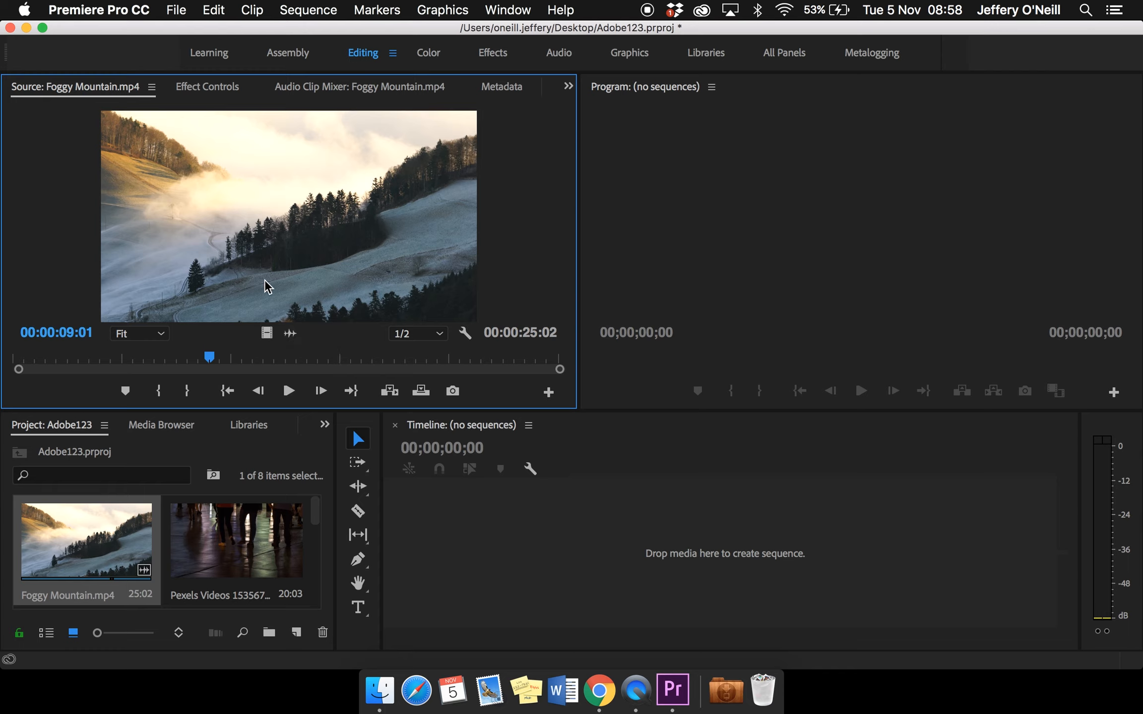
mouse_move(211, 364)
mouse_down()
mouse_move(159, 359)
mouse_move(227, 356)
mouse_move(130, 366)
mouse_move(189, 367)
mouse_up()
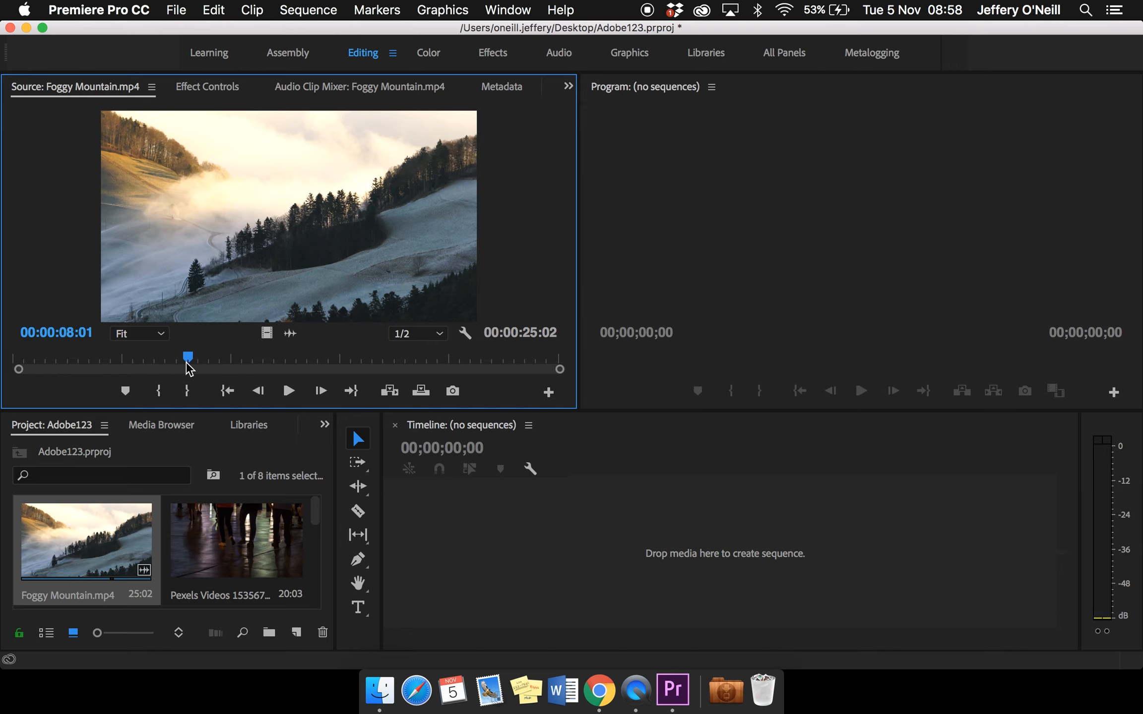
click(158, 392)
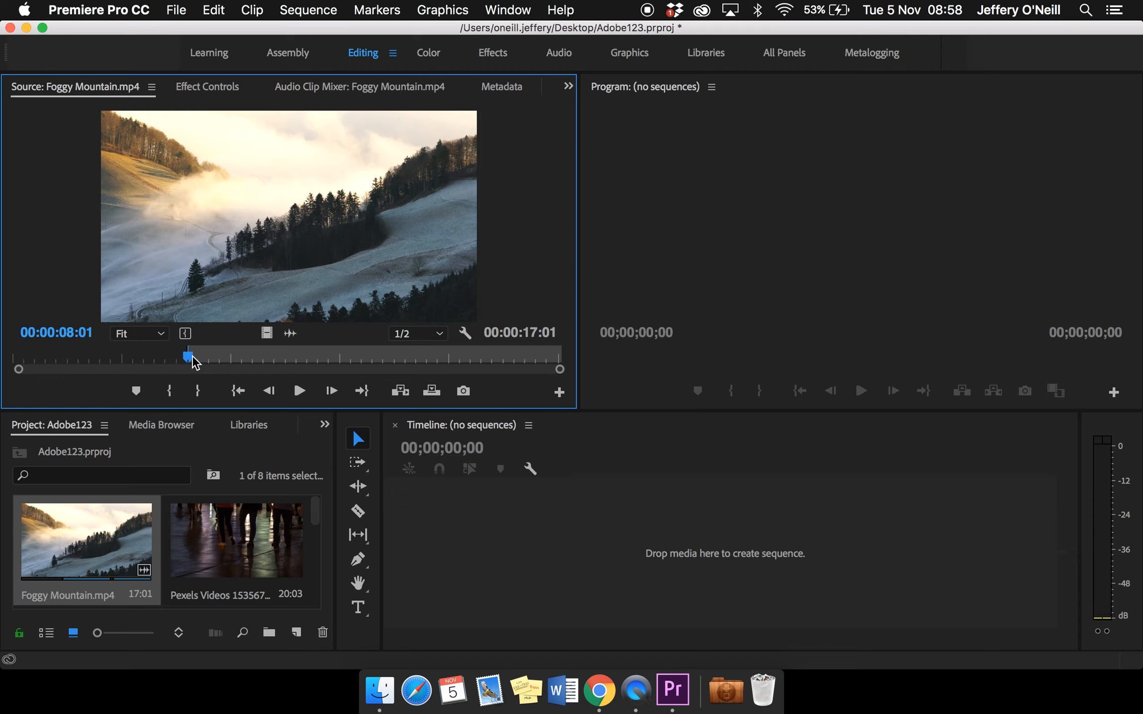
drag(190, 357, 403, 357)
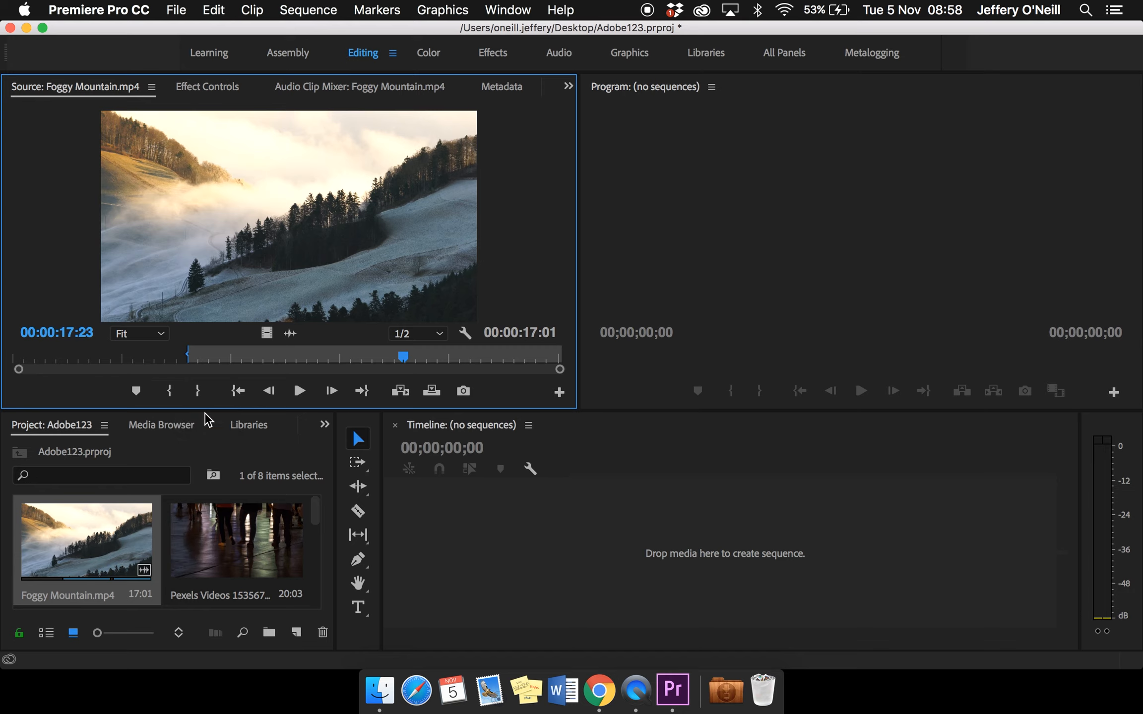
key(o)
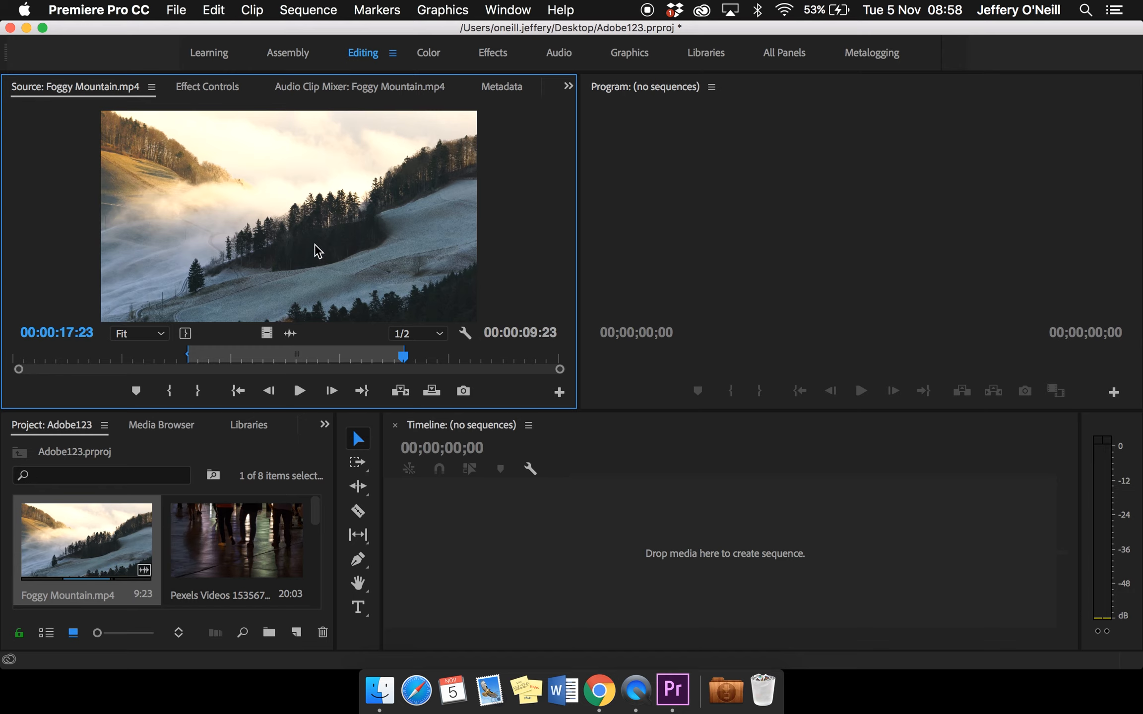
Place the marked Foggy Mountain range on the empty timeline as a new sequence and move its playhead to 00:00:03:05
drag(343, 270, 502, 533)
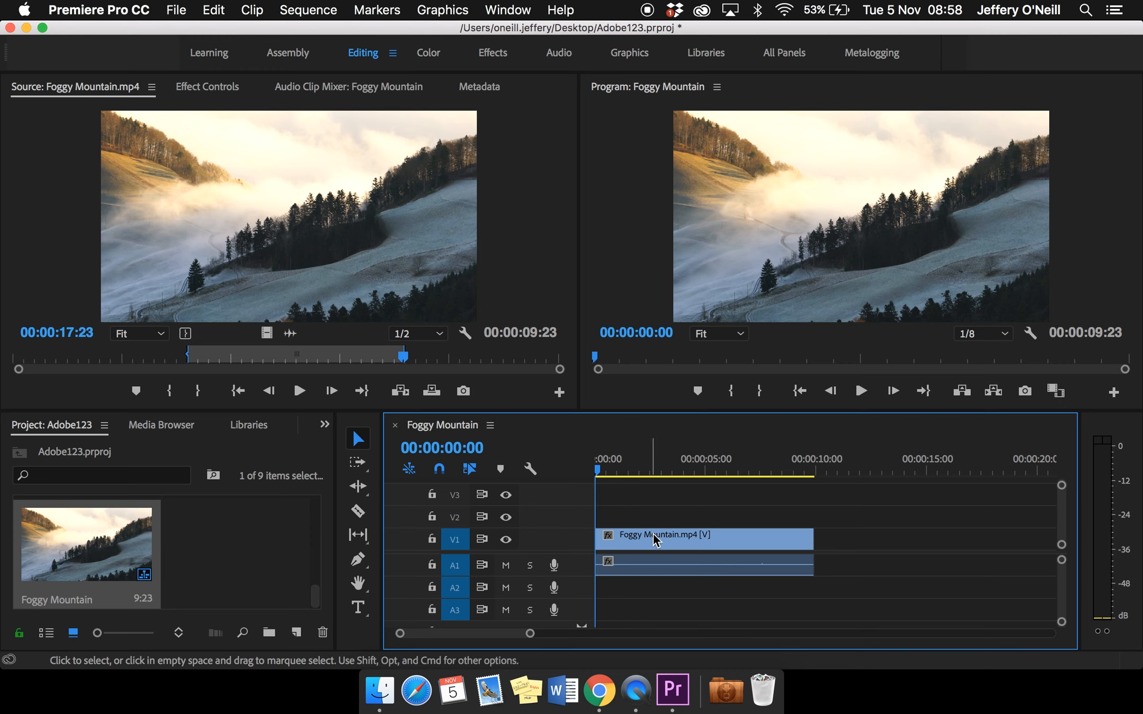
click(699, 534)
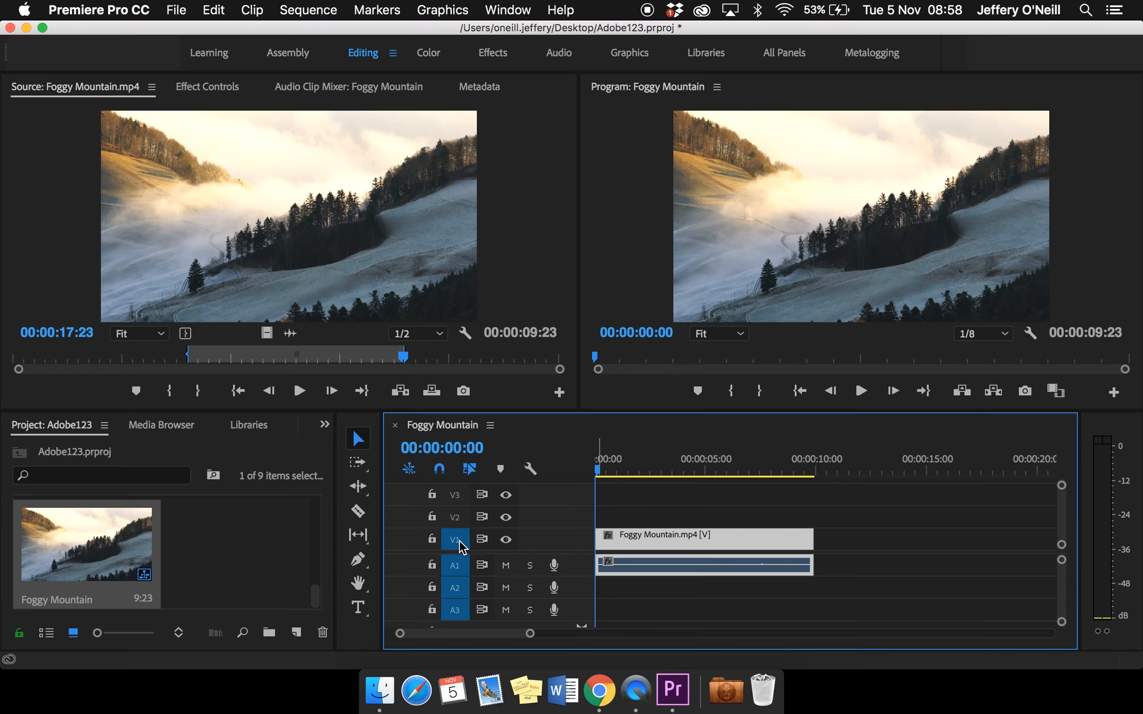
click(679, 590)
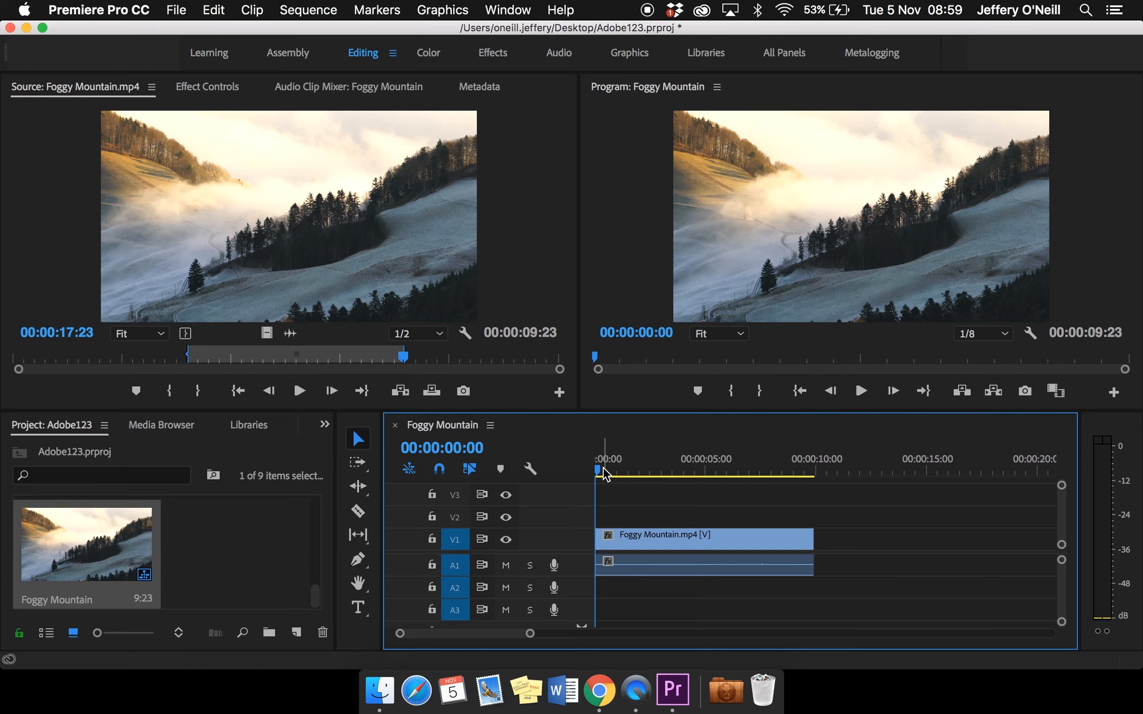
drag(601, 469, 666, 477)
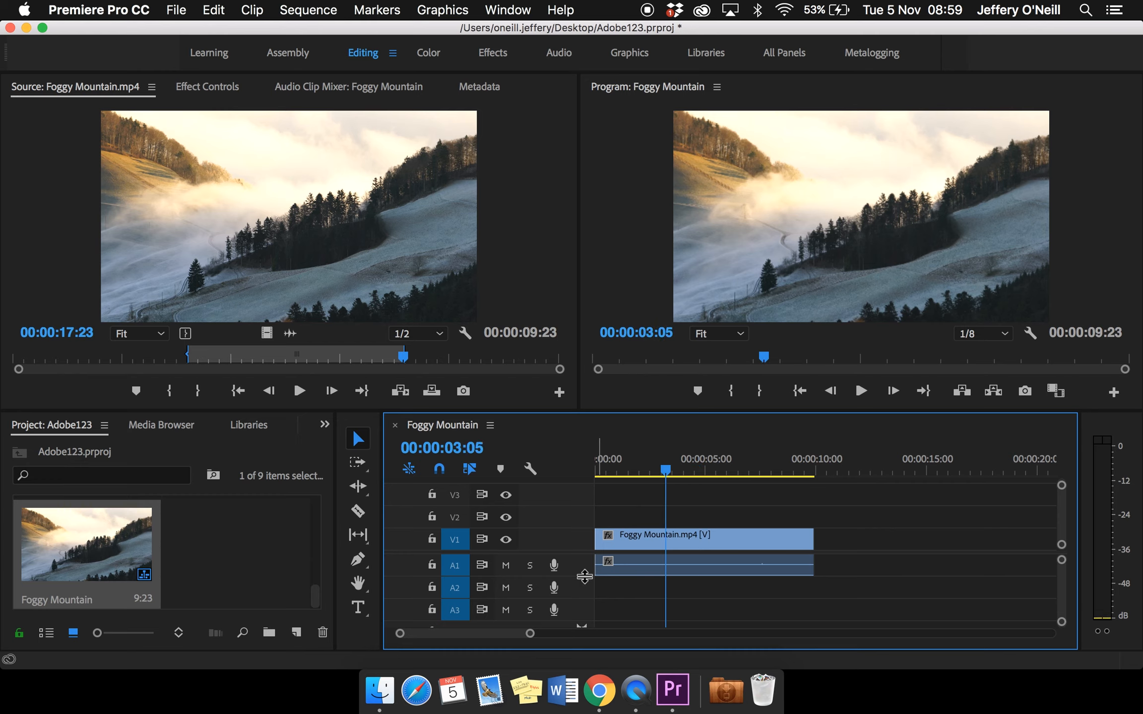
Turn the V1 track output off and back on
click(506, 540)
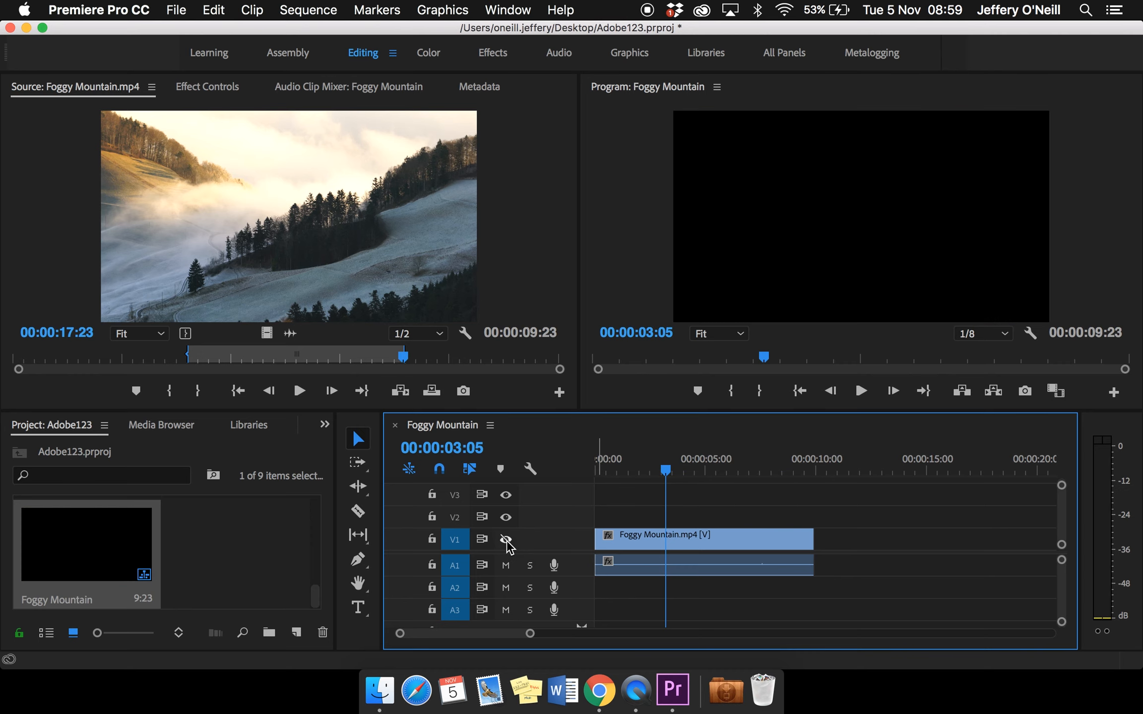
click(506, 541)
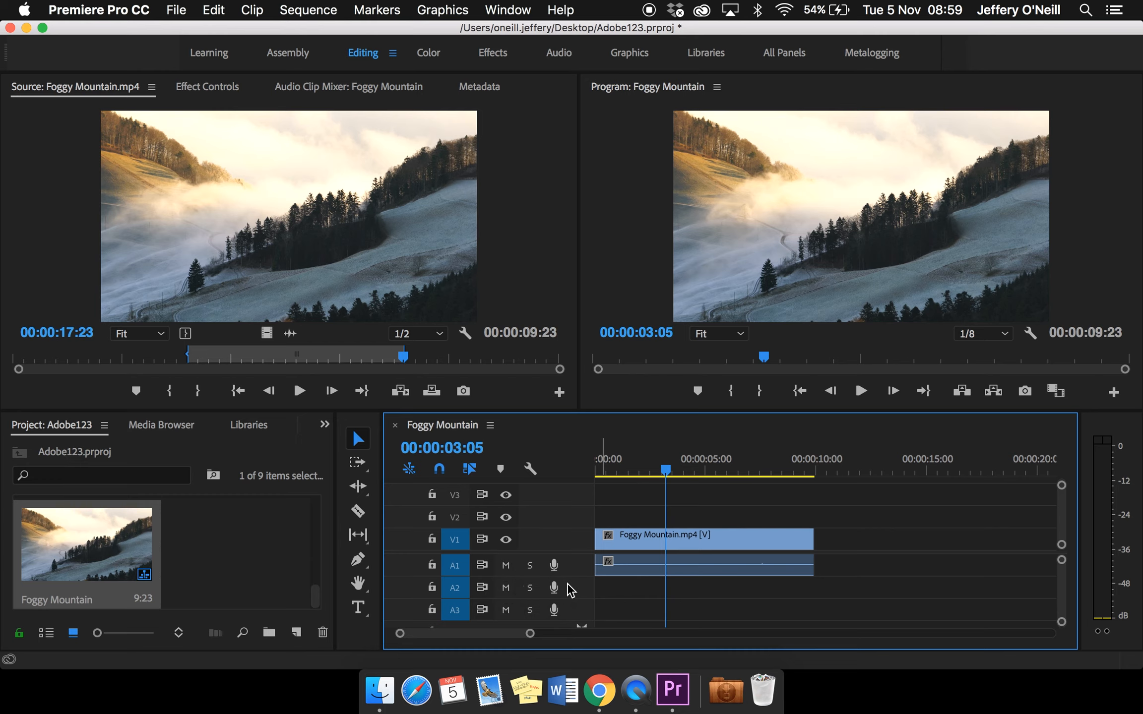
click(506, 566)
click(530, 566)
click(1102, 43)
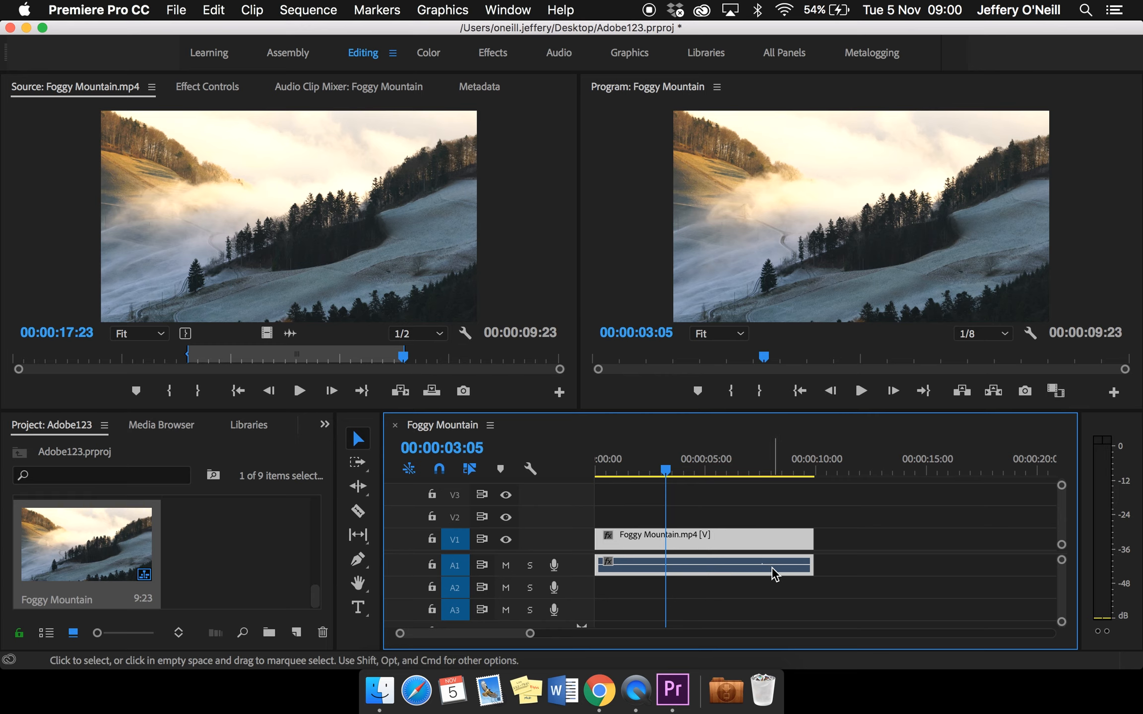
click(874, 587)
click(785, 566)
click(828, 571)
click(800, 548)
click(843, 564)
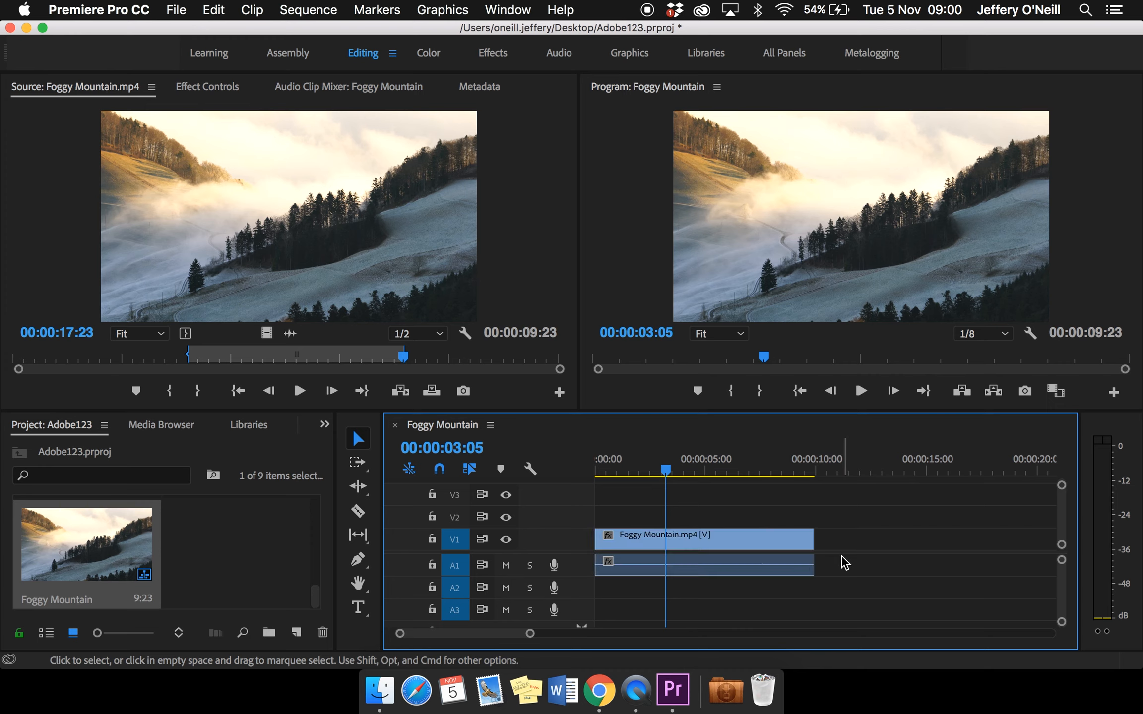
Unlink the Foggy Mountain clip's audio from its video and delete the audio from track A1
right_click(727, 570)
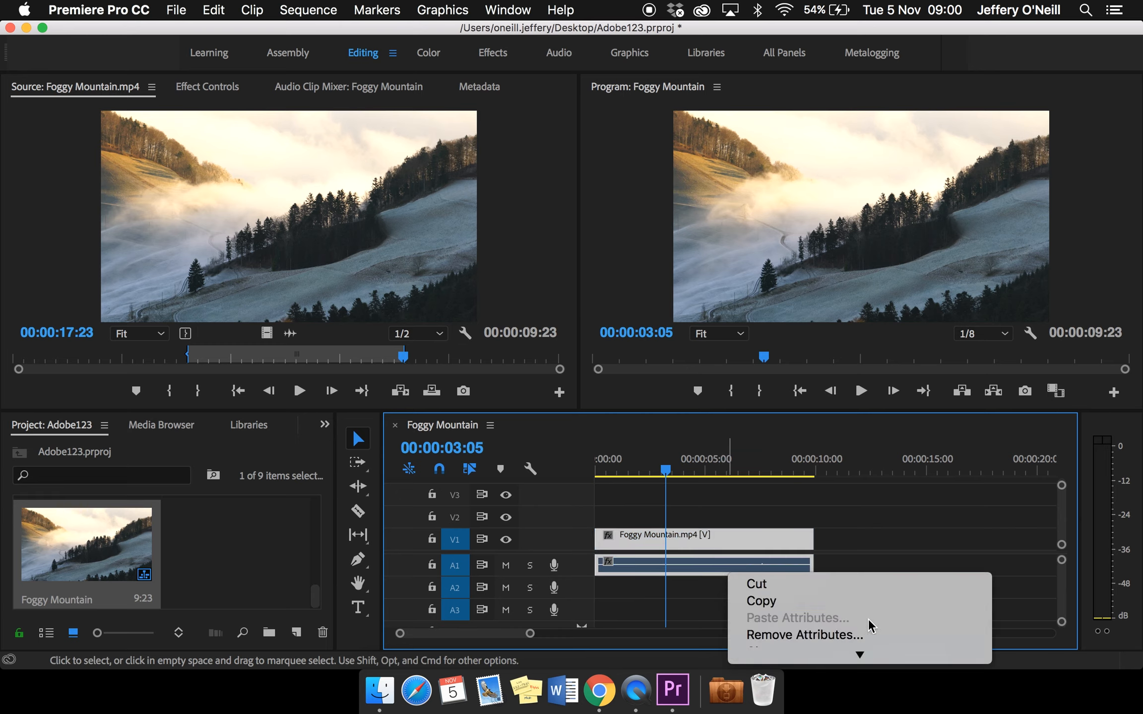
mouse_move(867, 650)
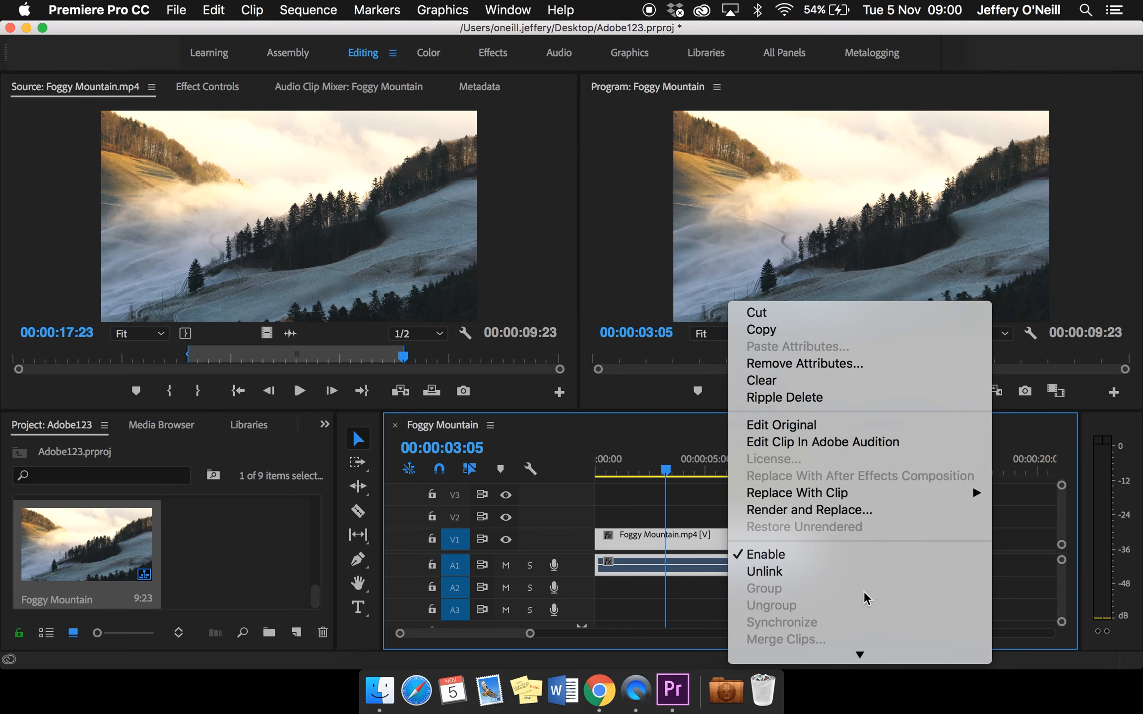
click(858, 579)
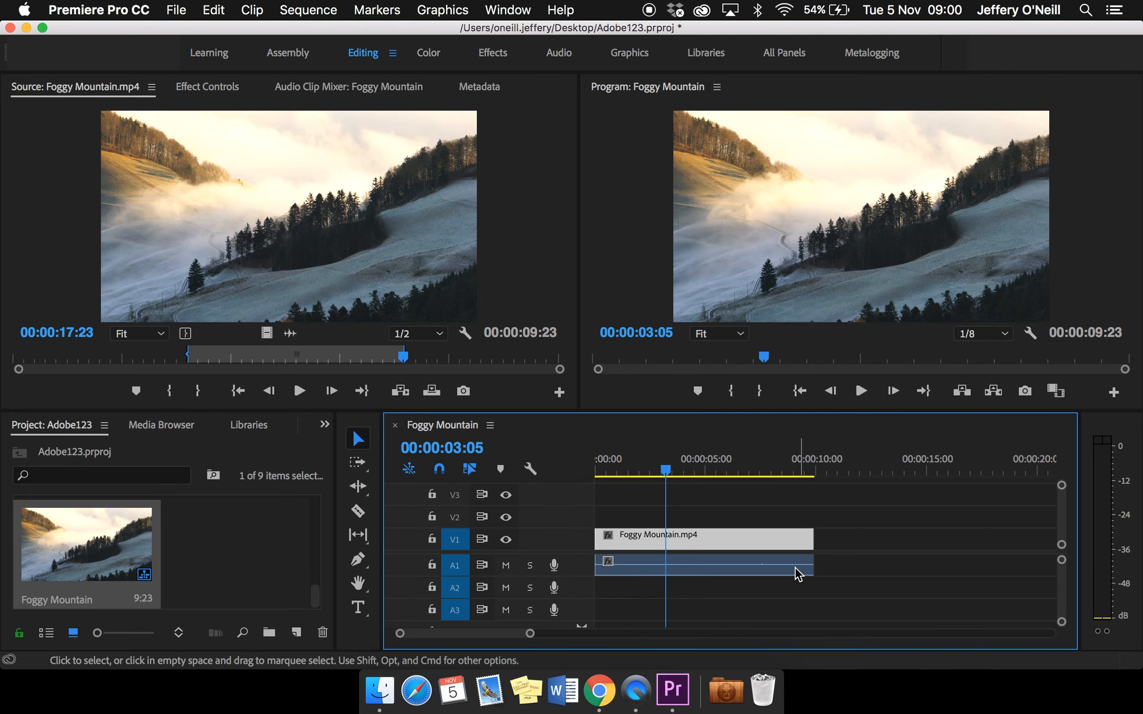
mouse_move(760, 566)
mouse_down()
mouse_move(819, 564)
mouse_move(784, 579)
mouse_move(732, 564)
mouse_move(755, 565)
mouse_up()
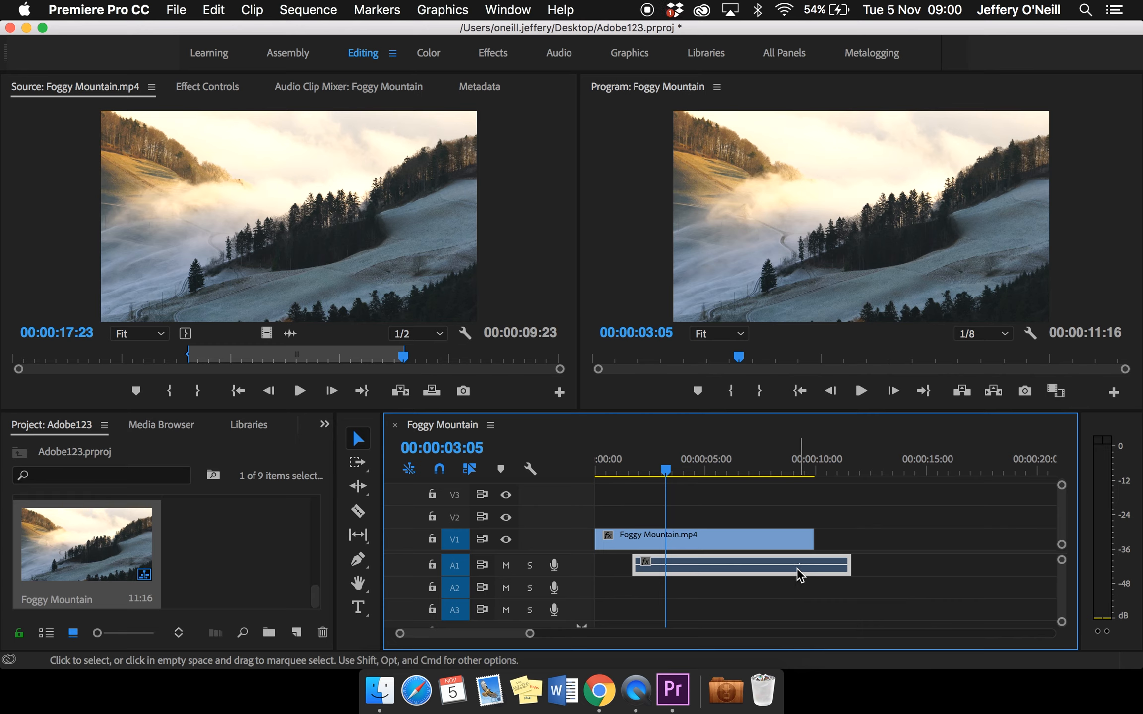
key(Delete)
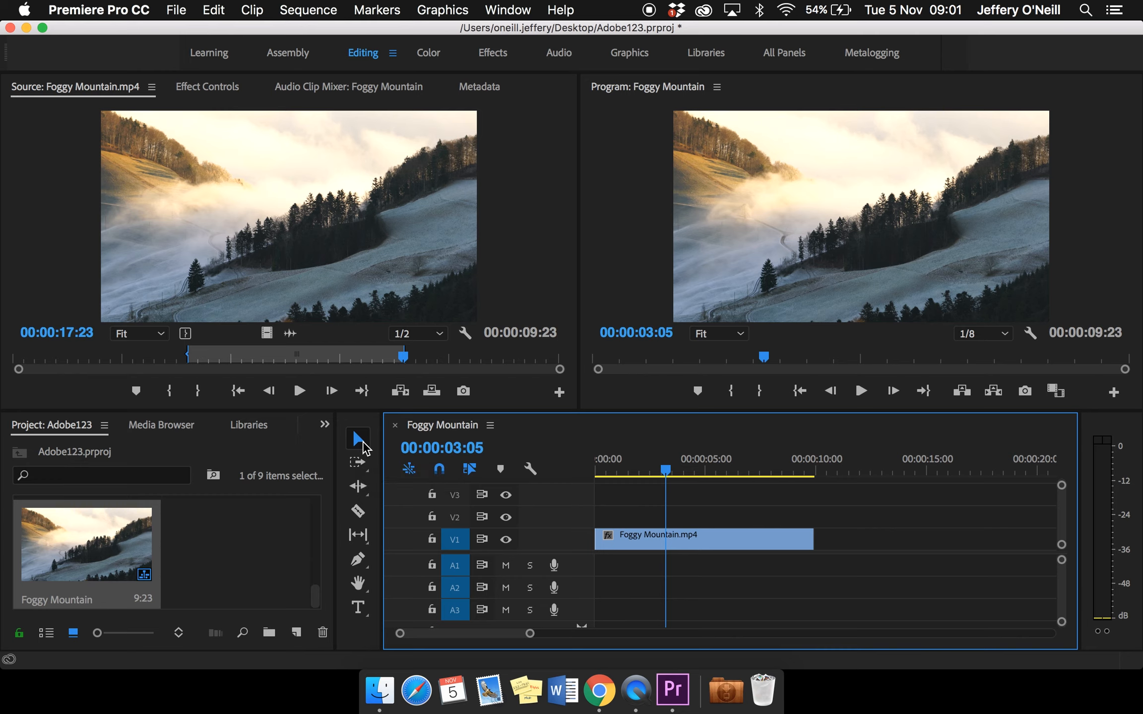
Split the Foggy Mountain clip with the Razor tool at about 00:00:08:02 and delete the piece after the cut
click(358, 516)
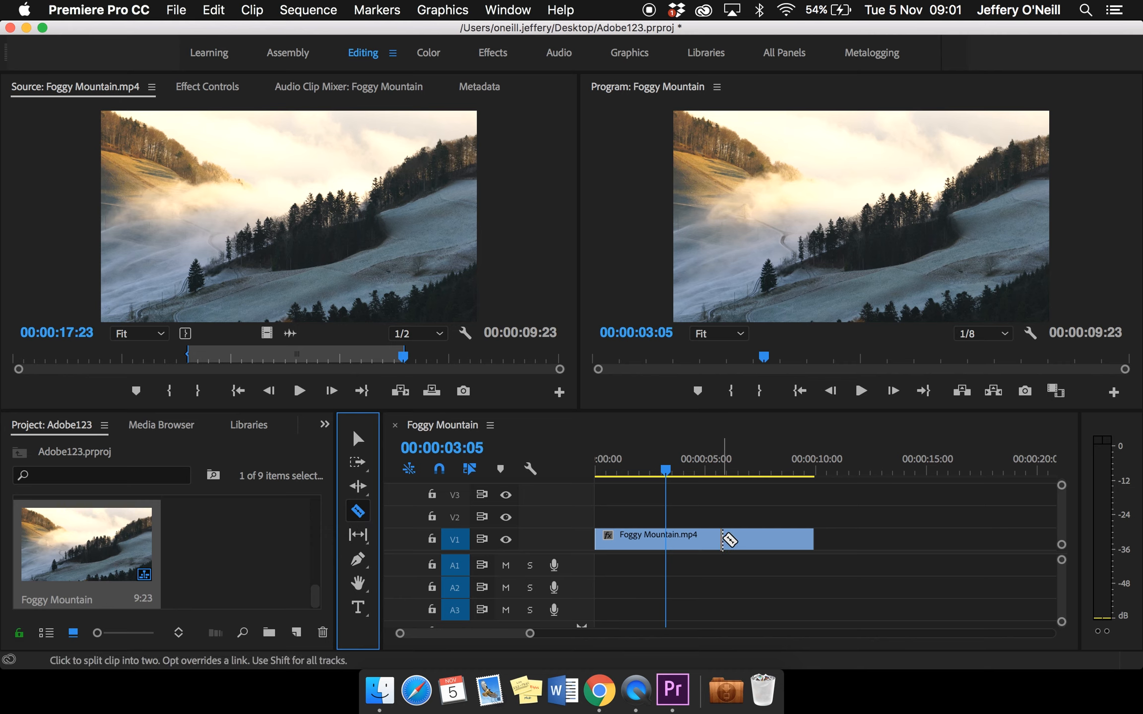
key(v)
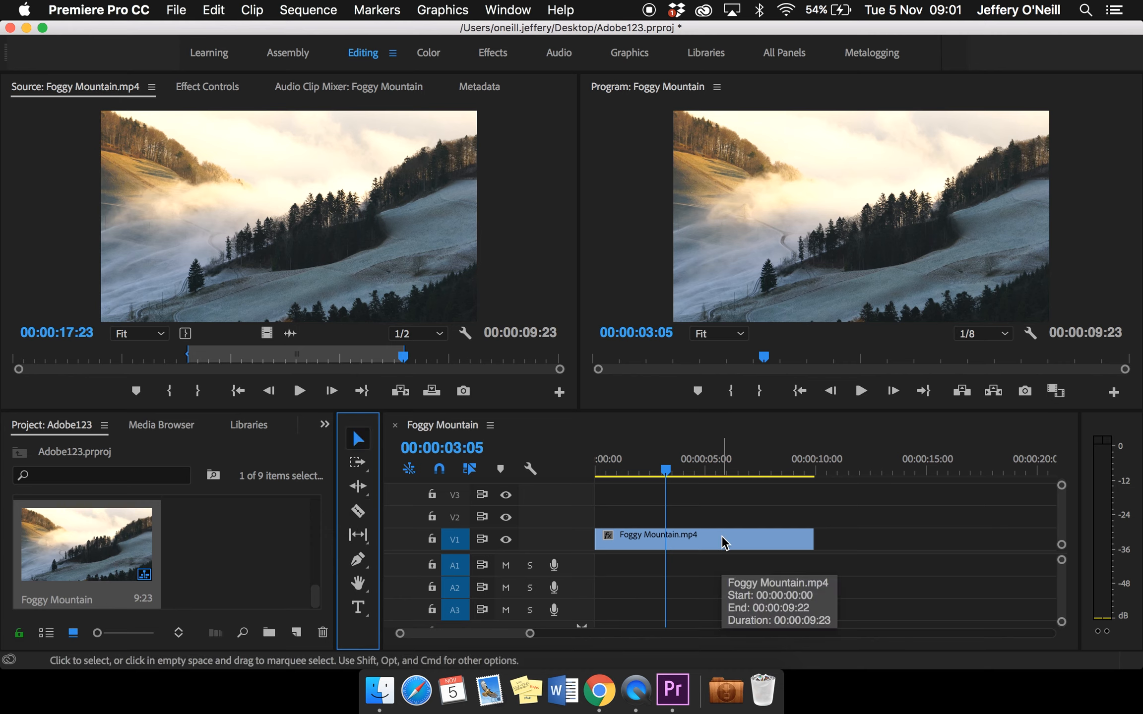
key(c)
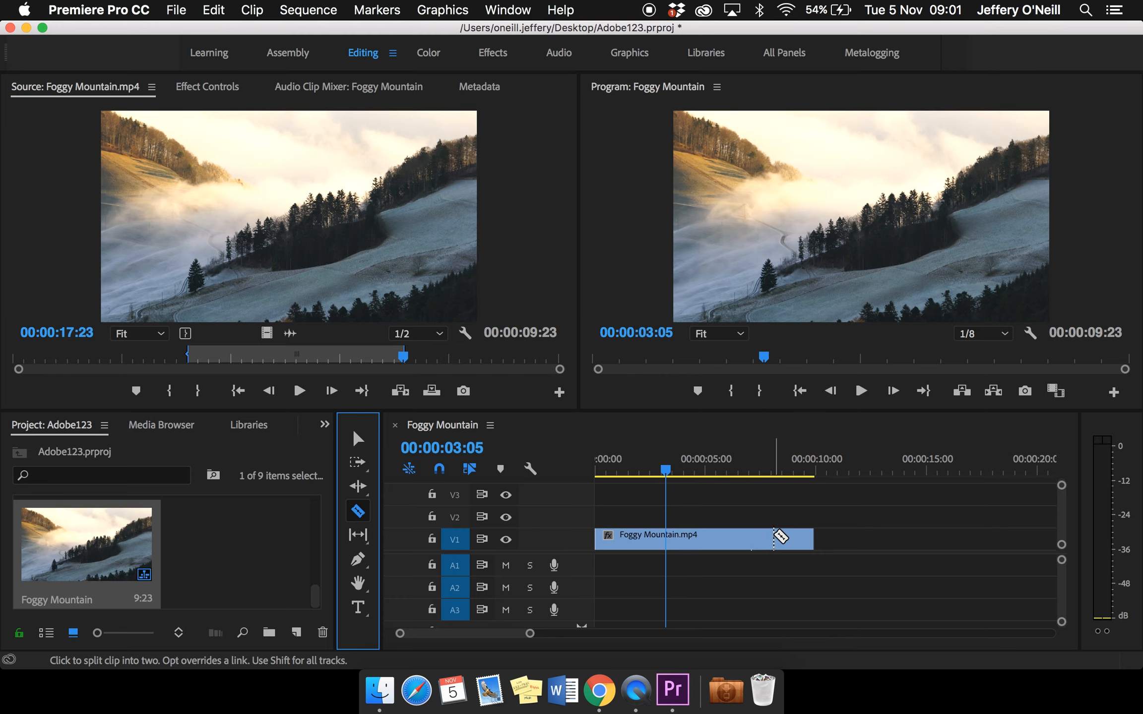
click(774, 537)
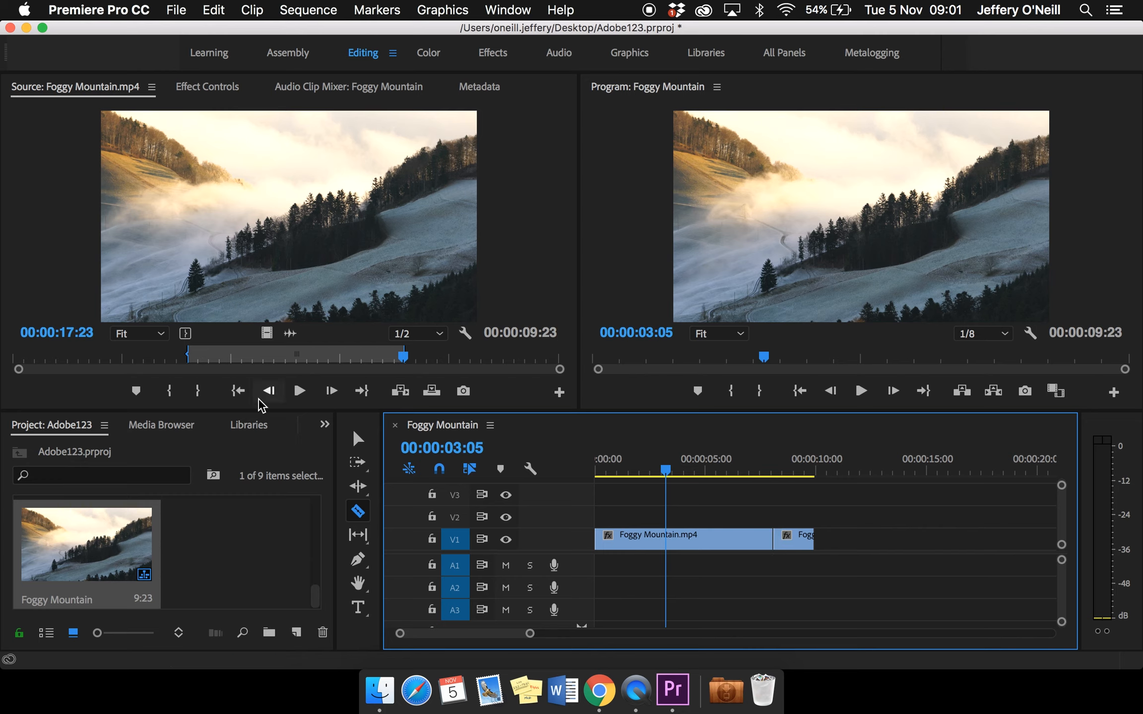
key(v)
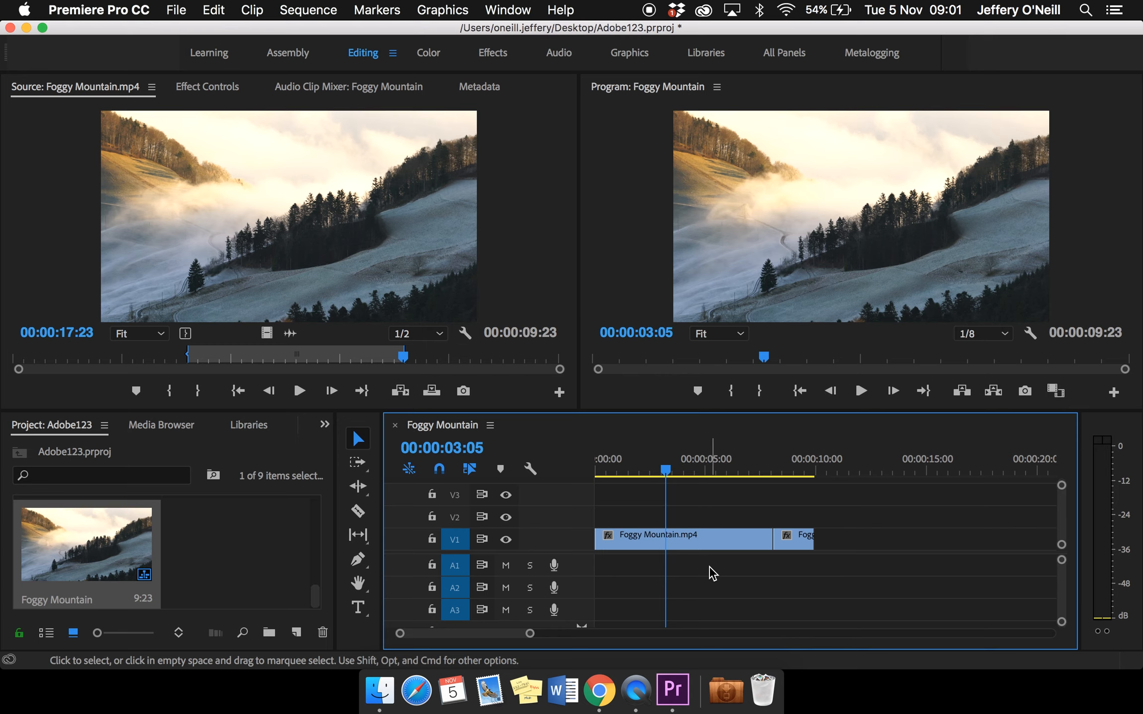
click(792, 546)
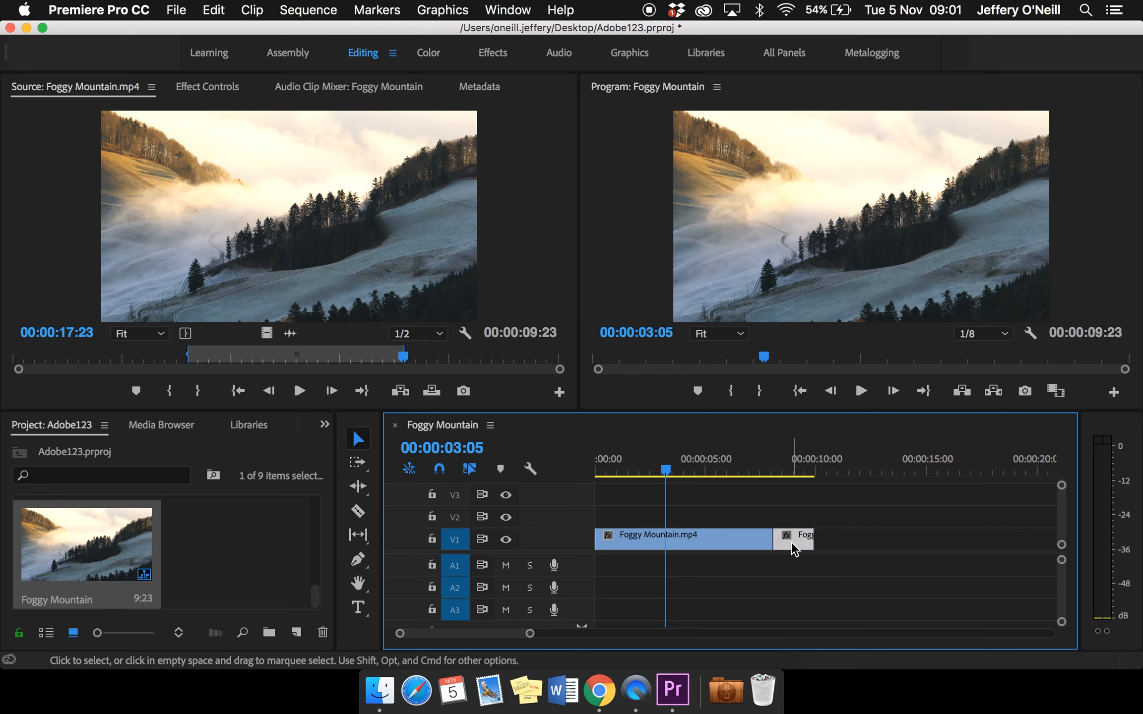
drag(812, 542, 844, 546)
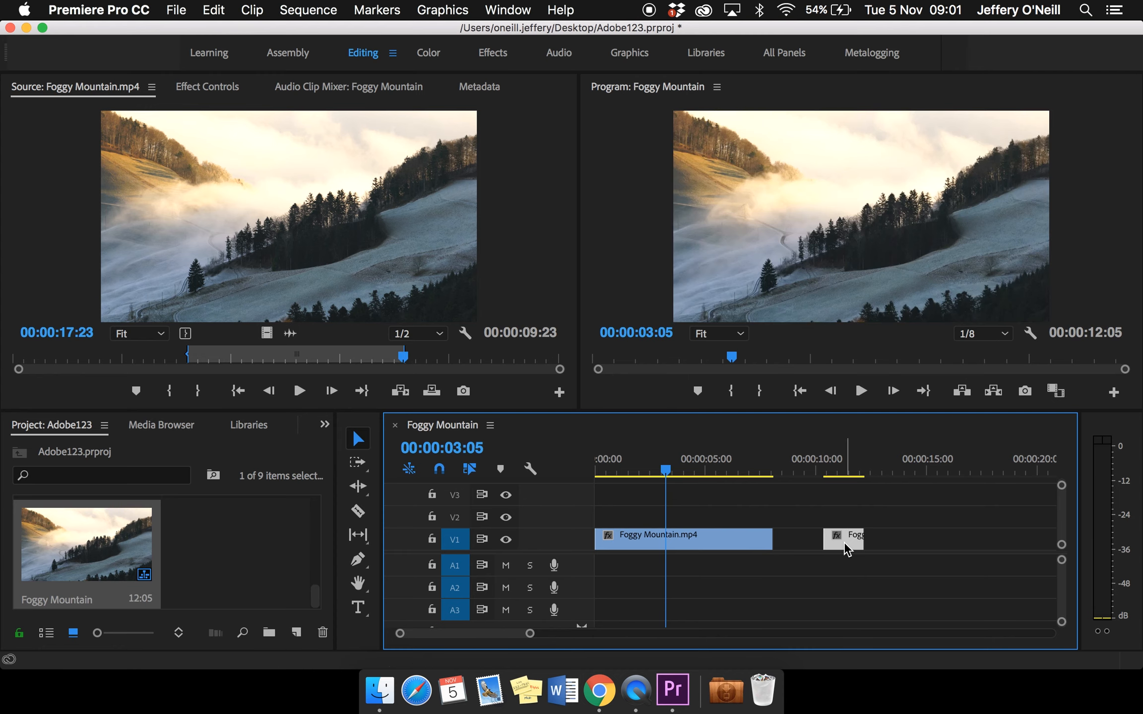
key(Delete)
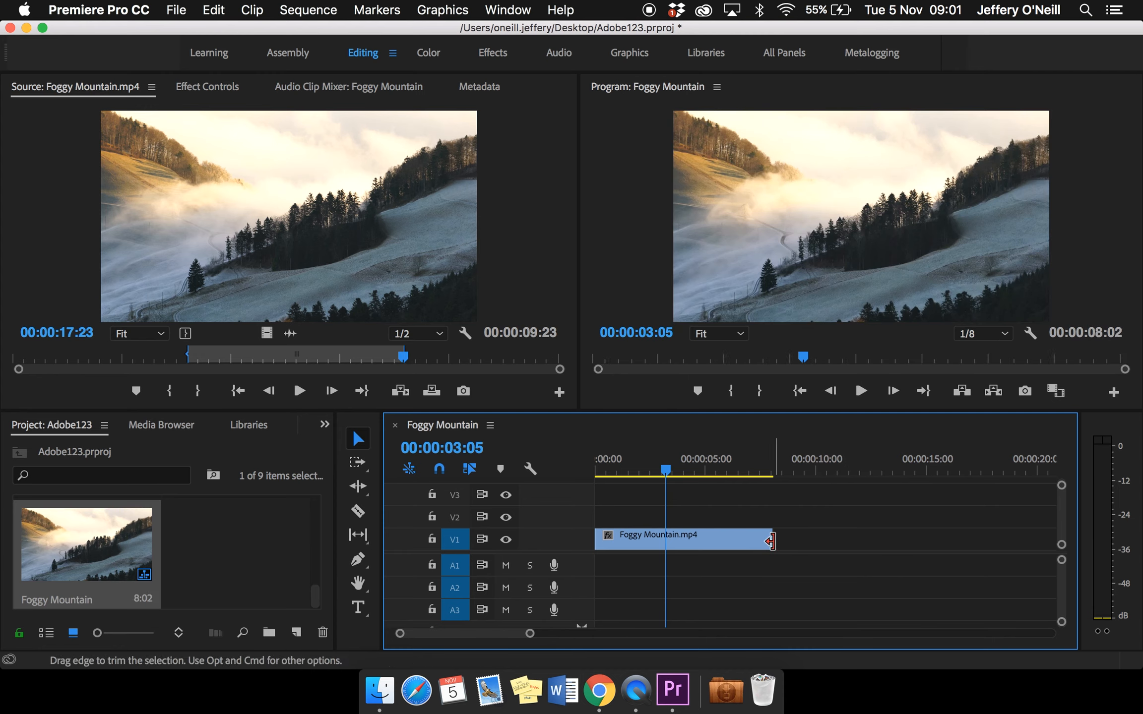
Trim both ends of the Foggy Mountain clip and move it to start at 00:00:03:05 on V1
drag(776, 541, 748, 554)
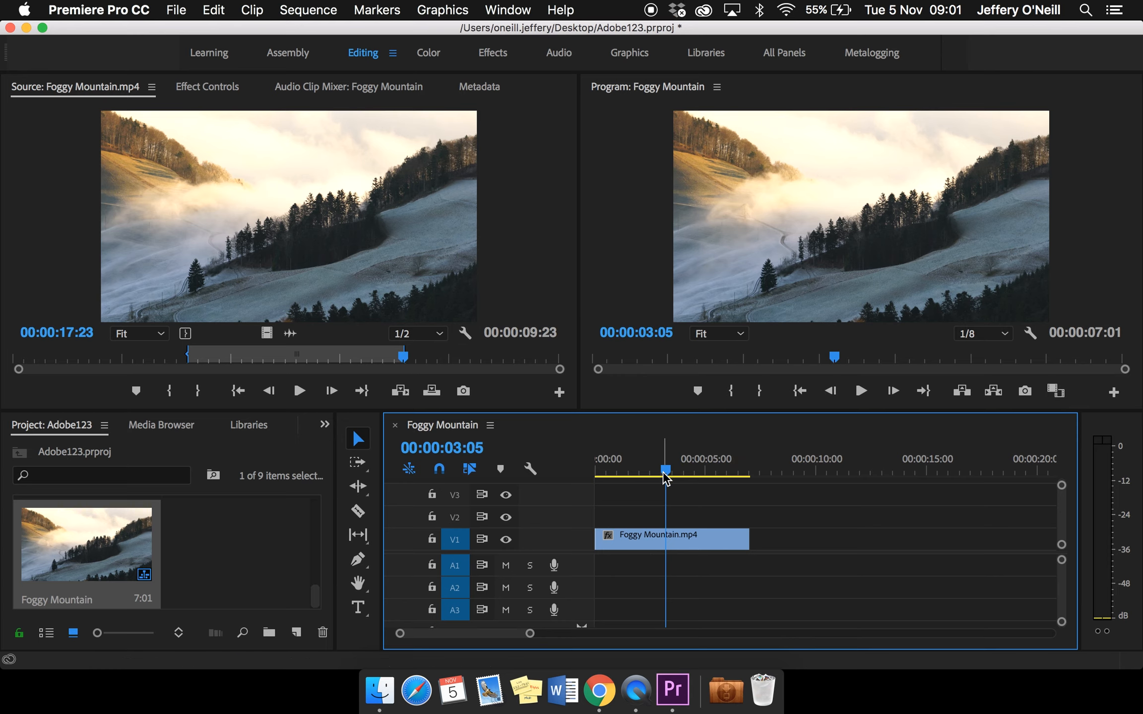
drag(601, 538, 751, 535)
click(645, 538)
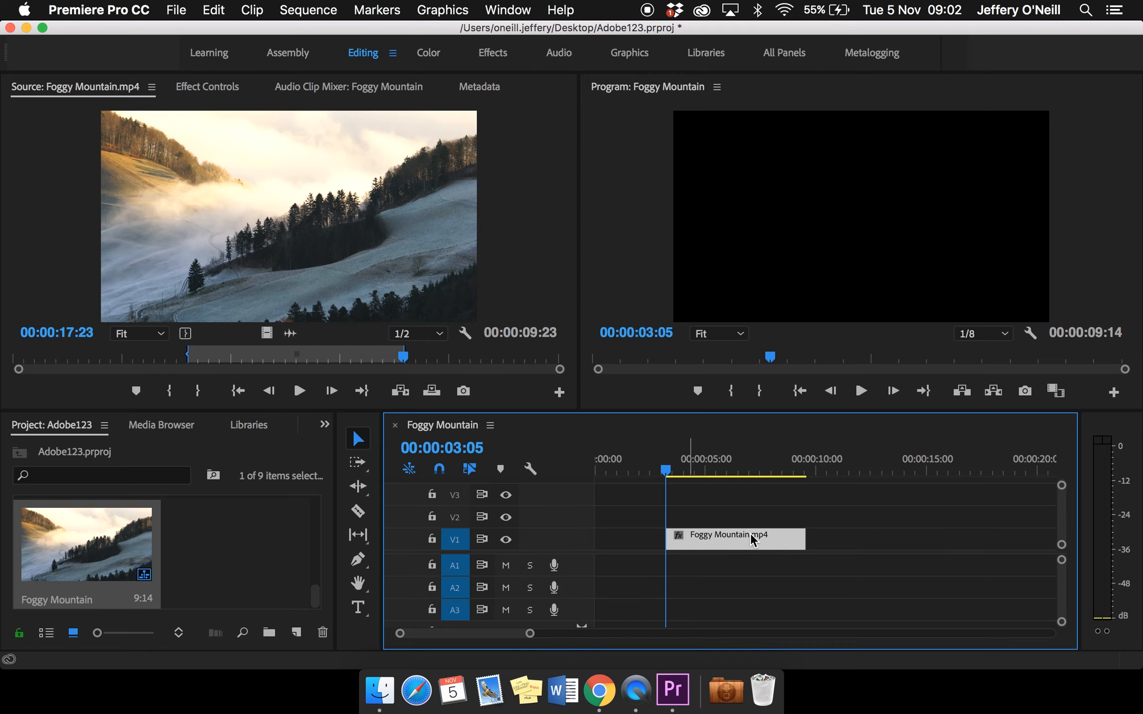
Open Glitter Dancing in the Air.mp4 in the Source monitor and mark In at 00:00:00:00 and Out at 00:00:05:03
scroll(182, 541, up, 5)
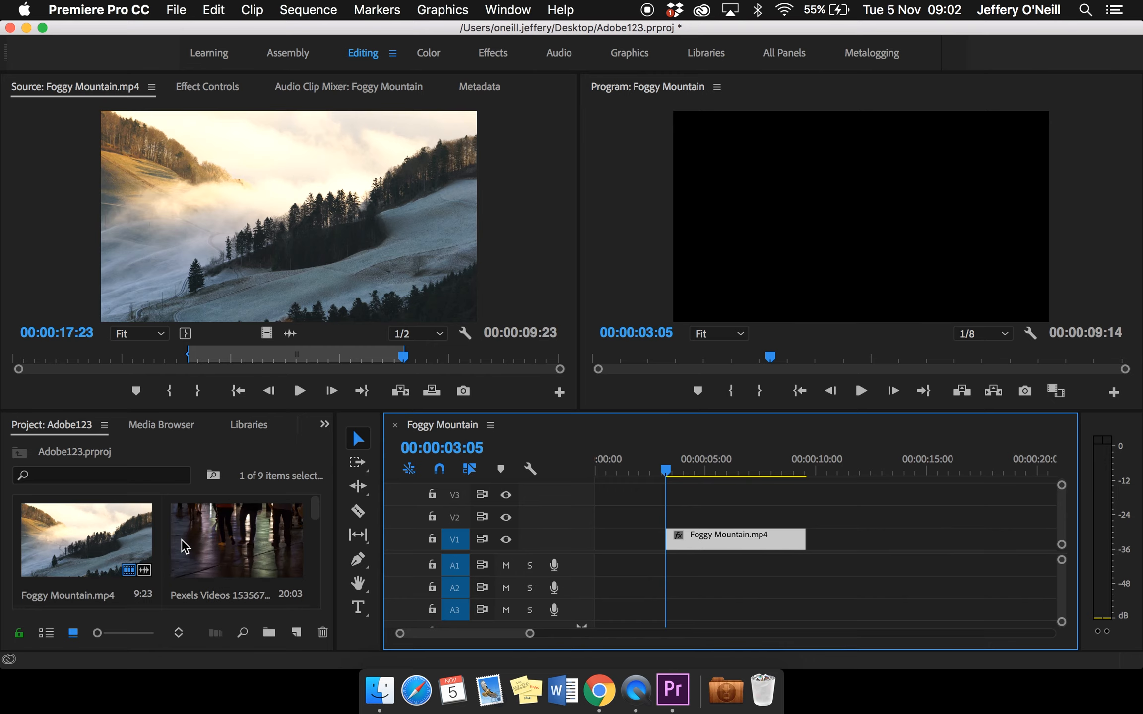
scroll(184, 546, down, 5)
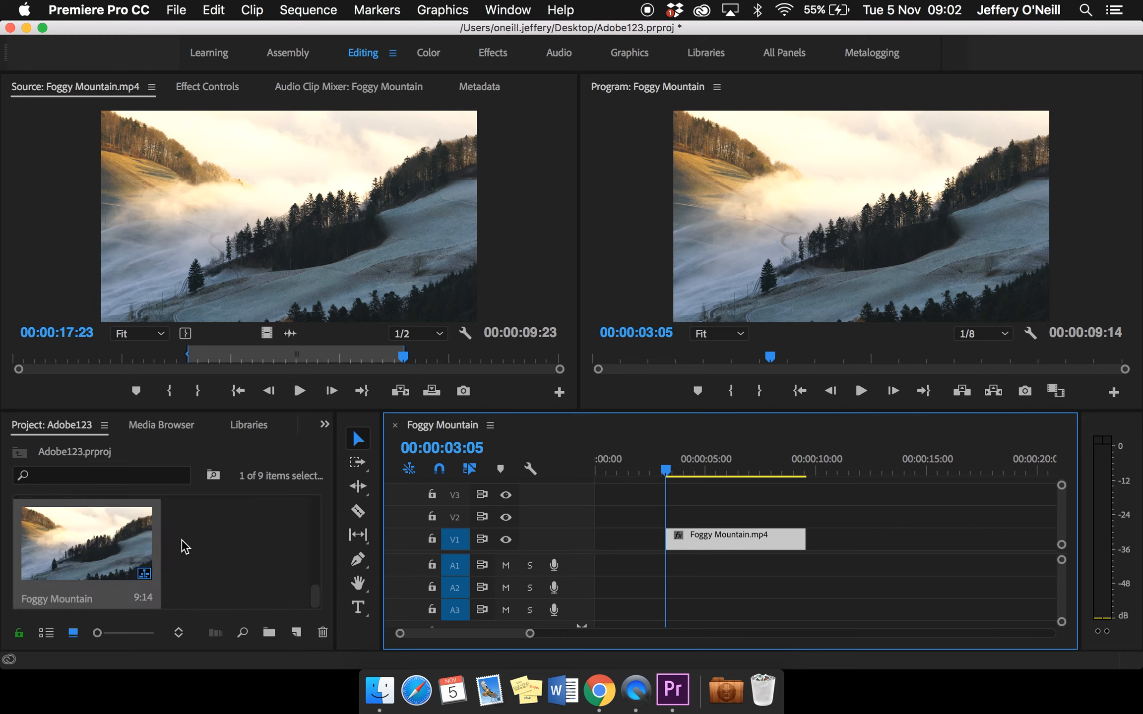
scroll(181, 540, up, 5)
click(101, 561)
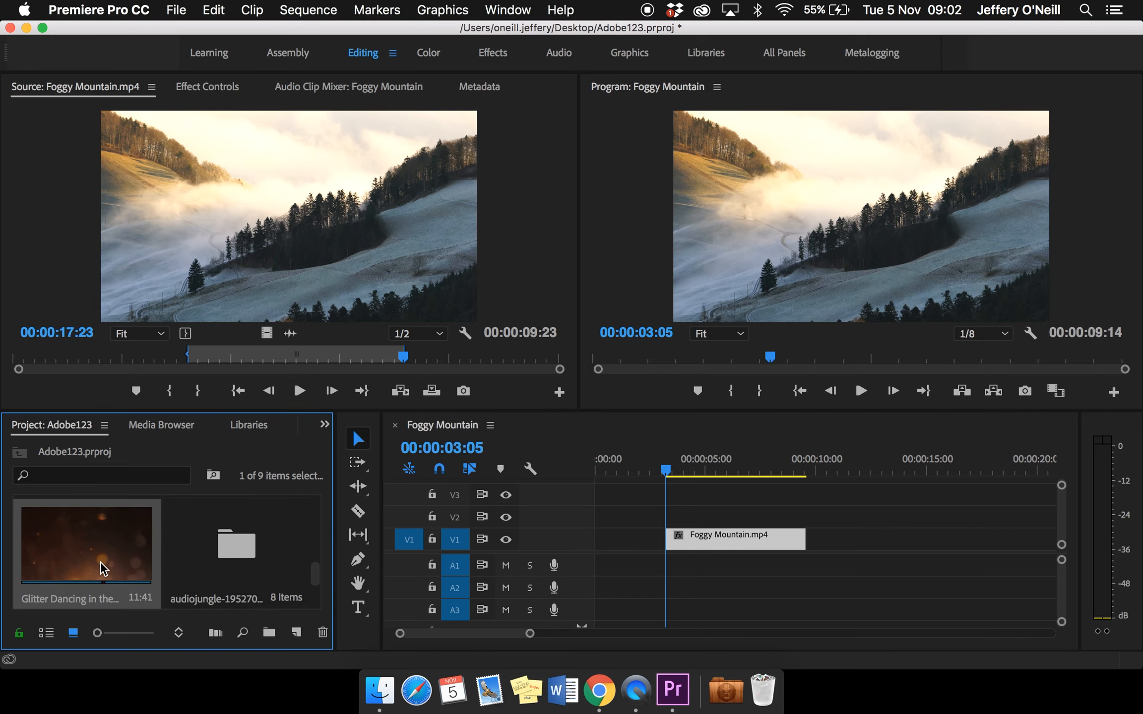
double_click(107, 554)
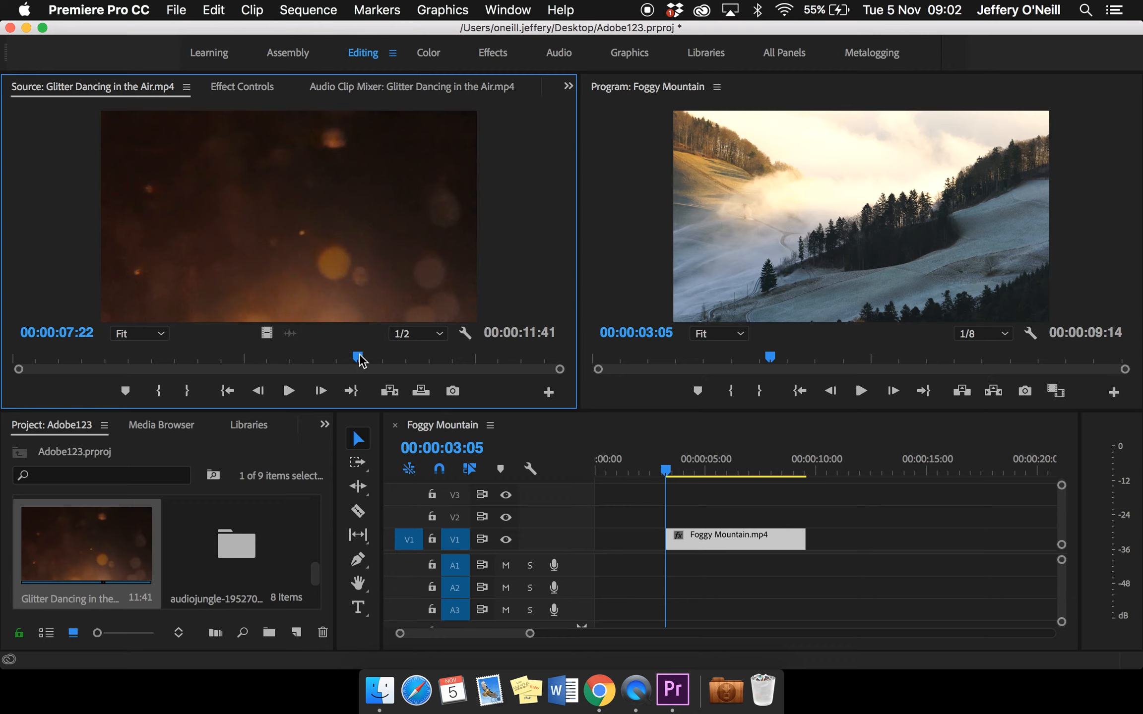
drag(358, 358, 4, 380)
key(i)
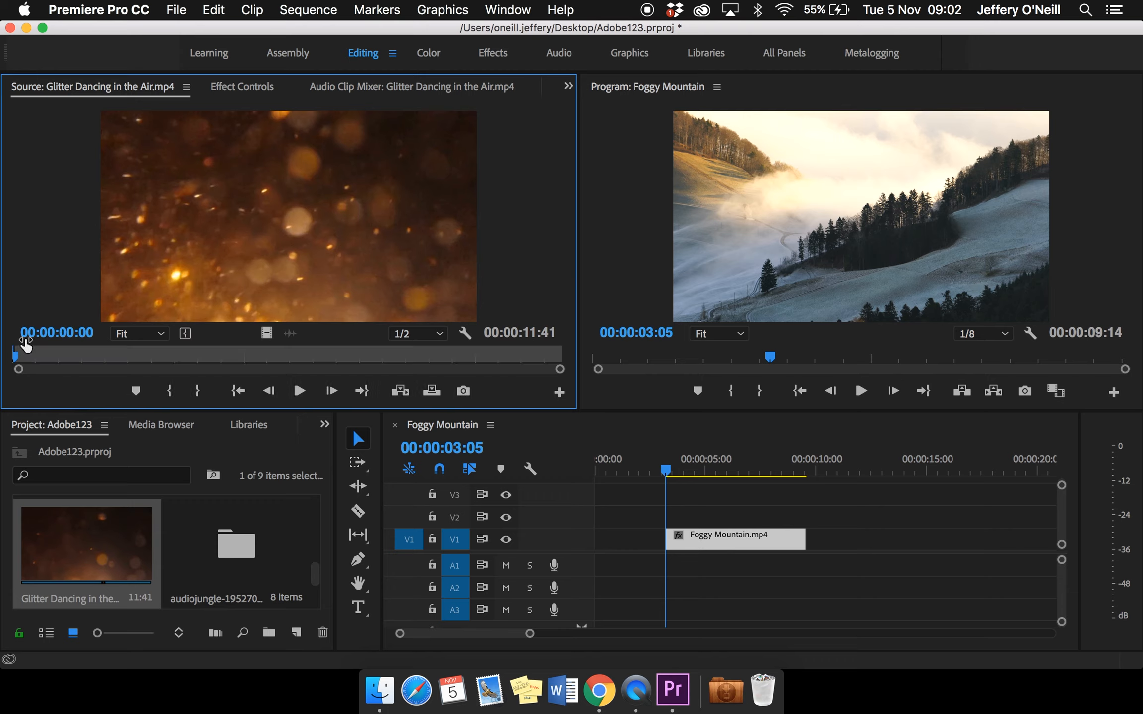
drag(17, 358, 251, 358)
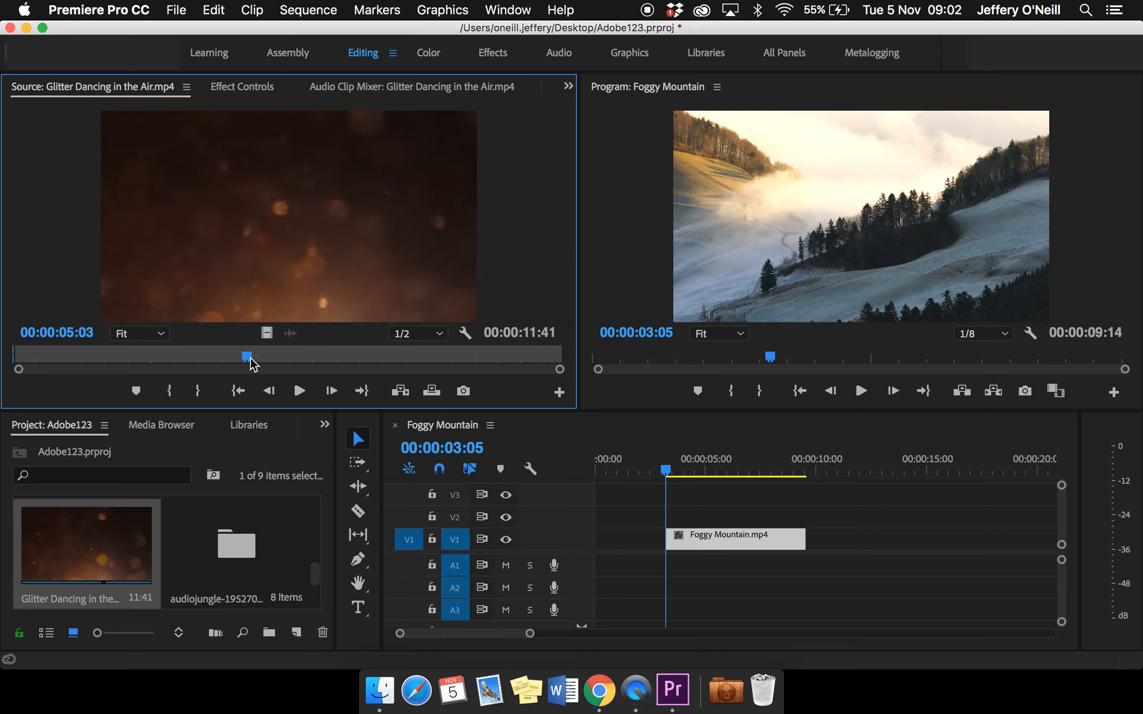
key(o)
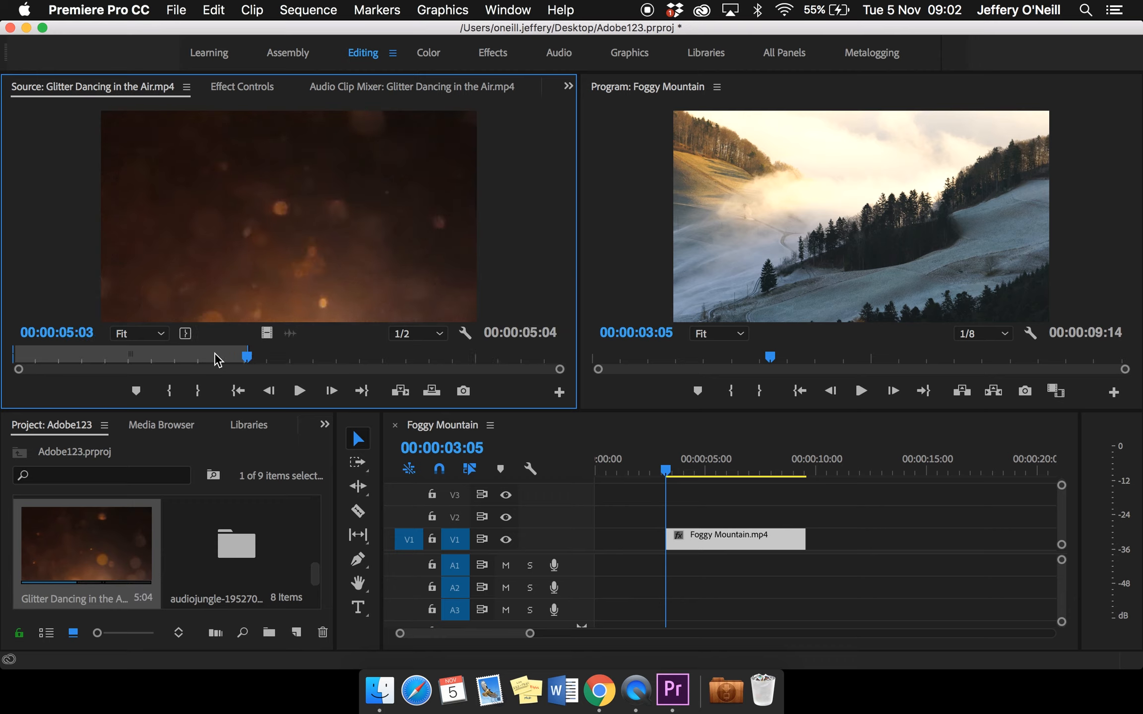
Place the marked Glitter video at the start of V1, overwriting Foggy Mountain's beginning, and move the playhead to 00:00:02:19
drag(262, 329, 605, 540)
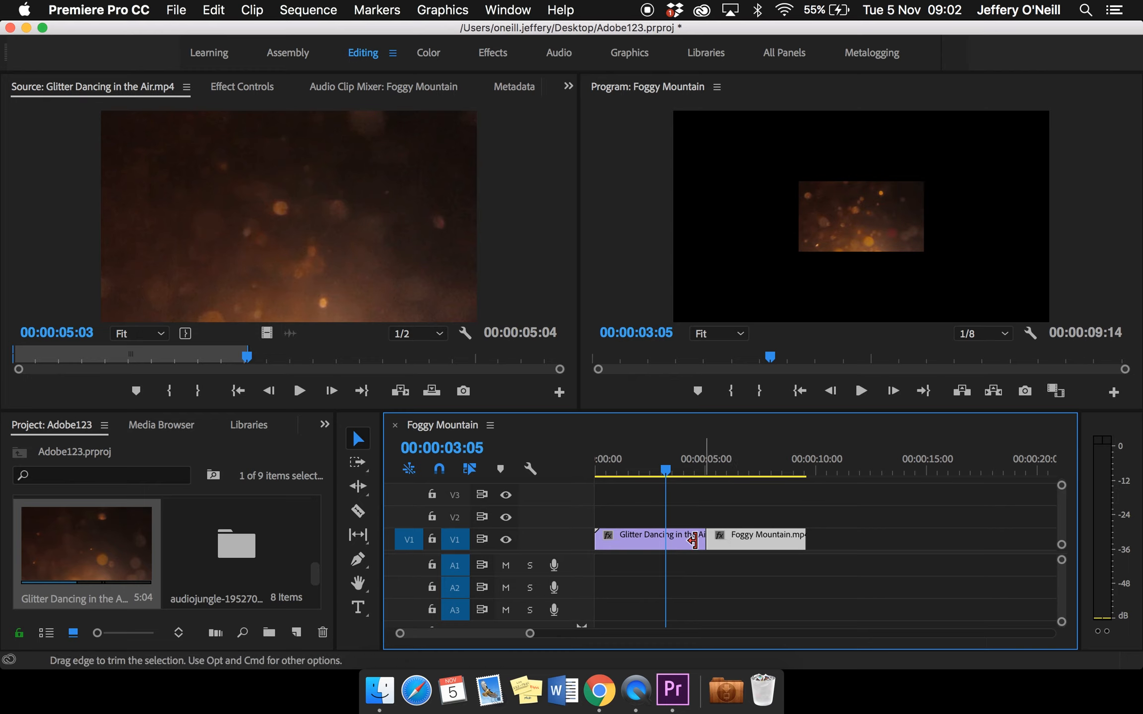
mouse_move(666, 475)
mouse_down()
mouse_move(623, 482)
mouse_move(737, 489)
mouse_move(654, 493)
mouse_up()
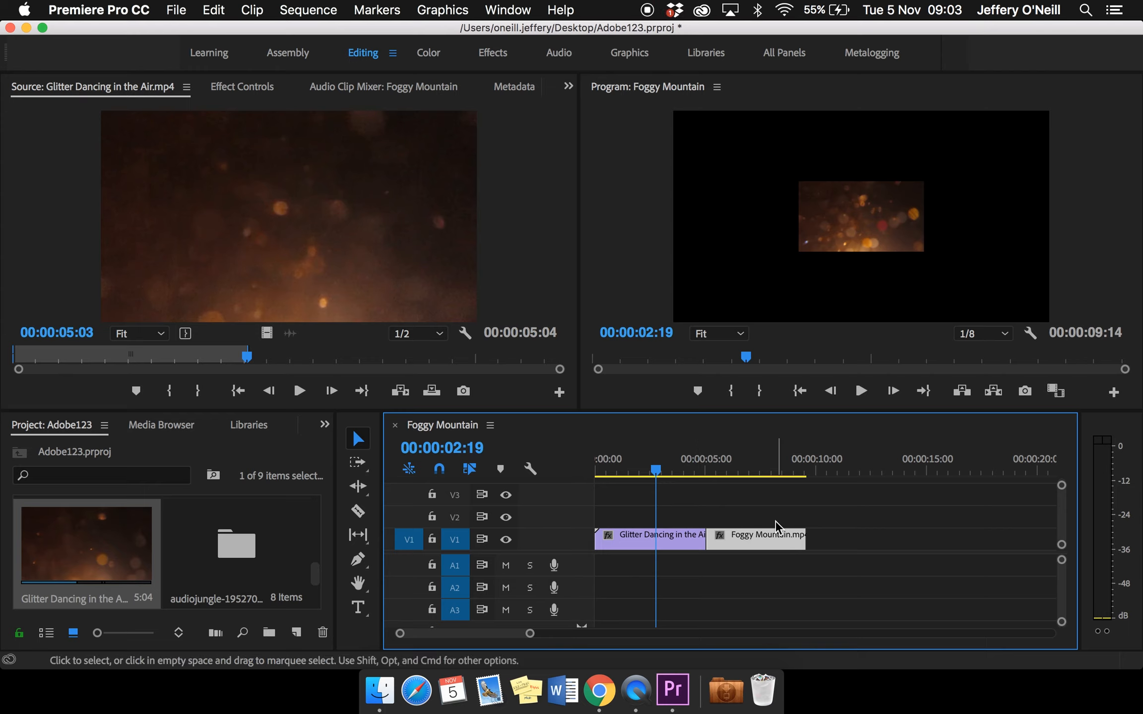
Open the effect controls of the Glitter Dancing in the Air timeline clip and select Scale under Motion
click(668, 540)
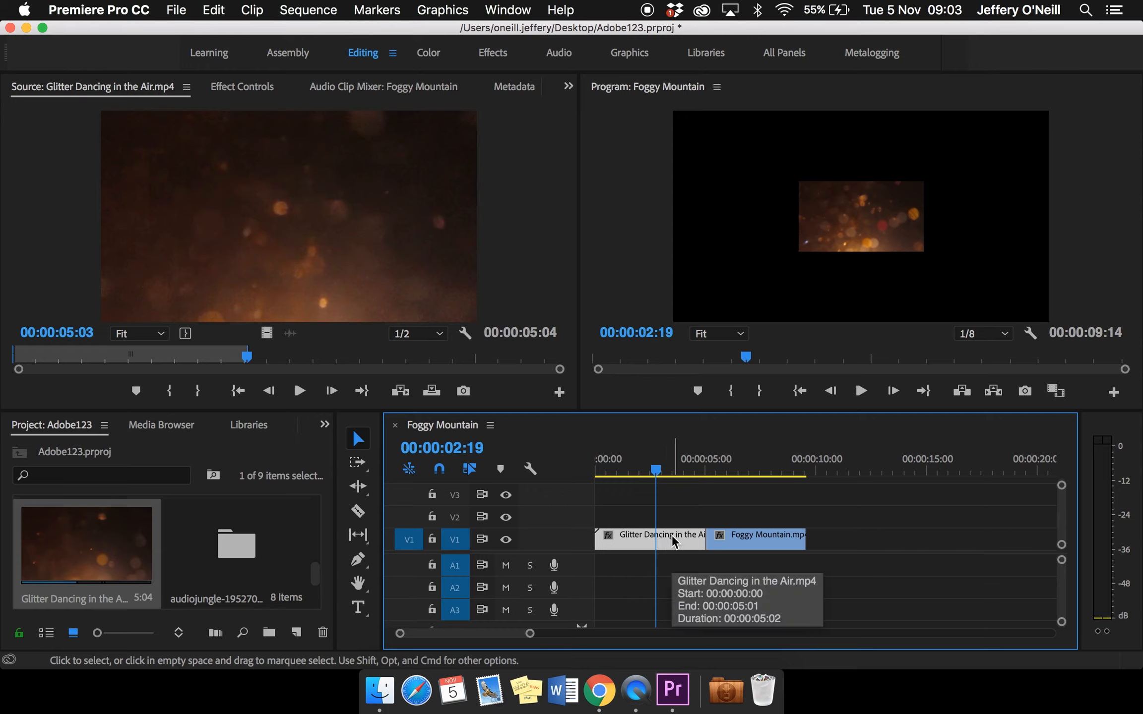
double_click(671, 535)
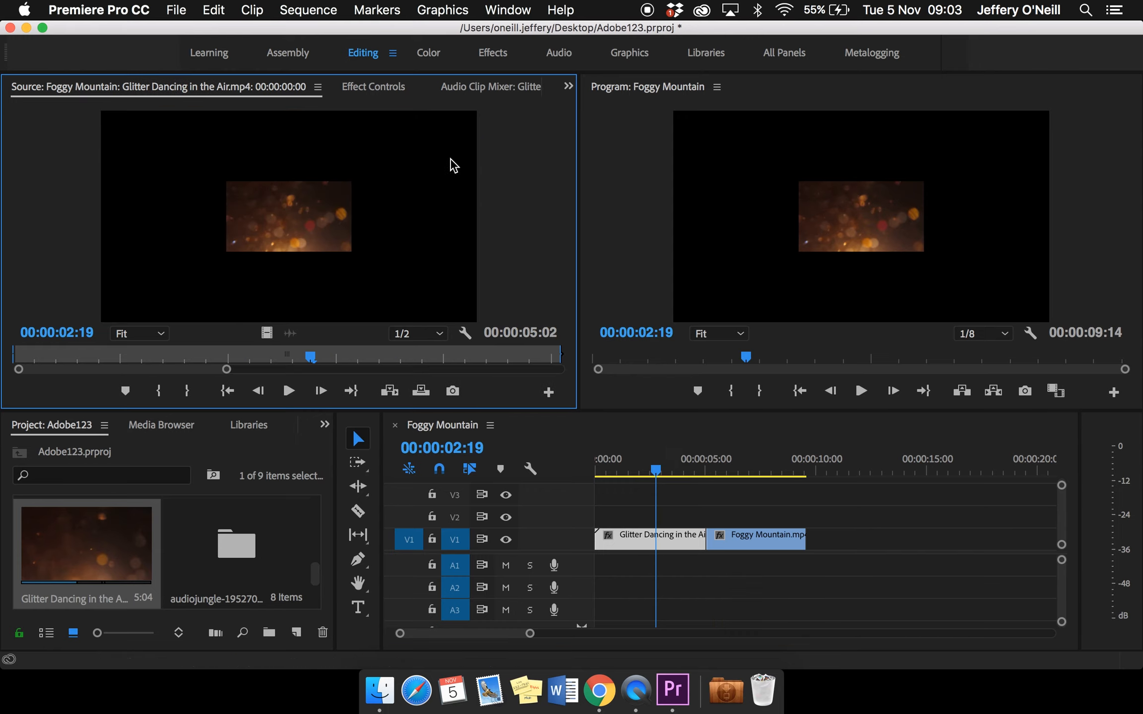
click(657, 539)
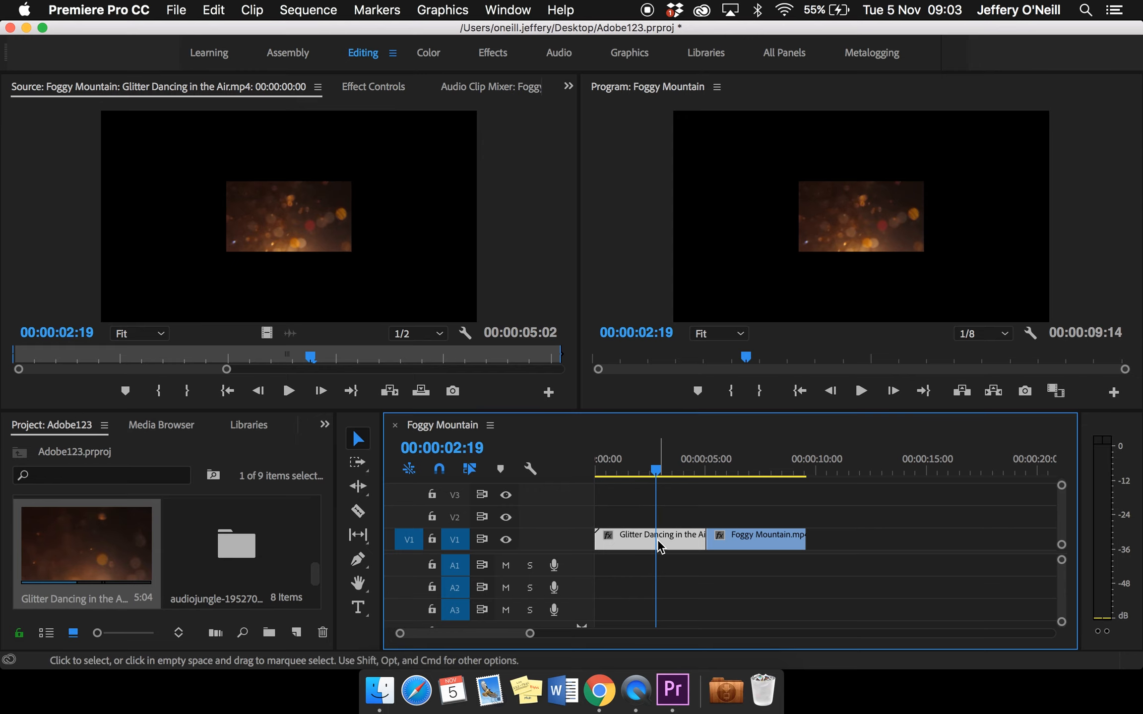
click(373, 89)
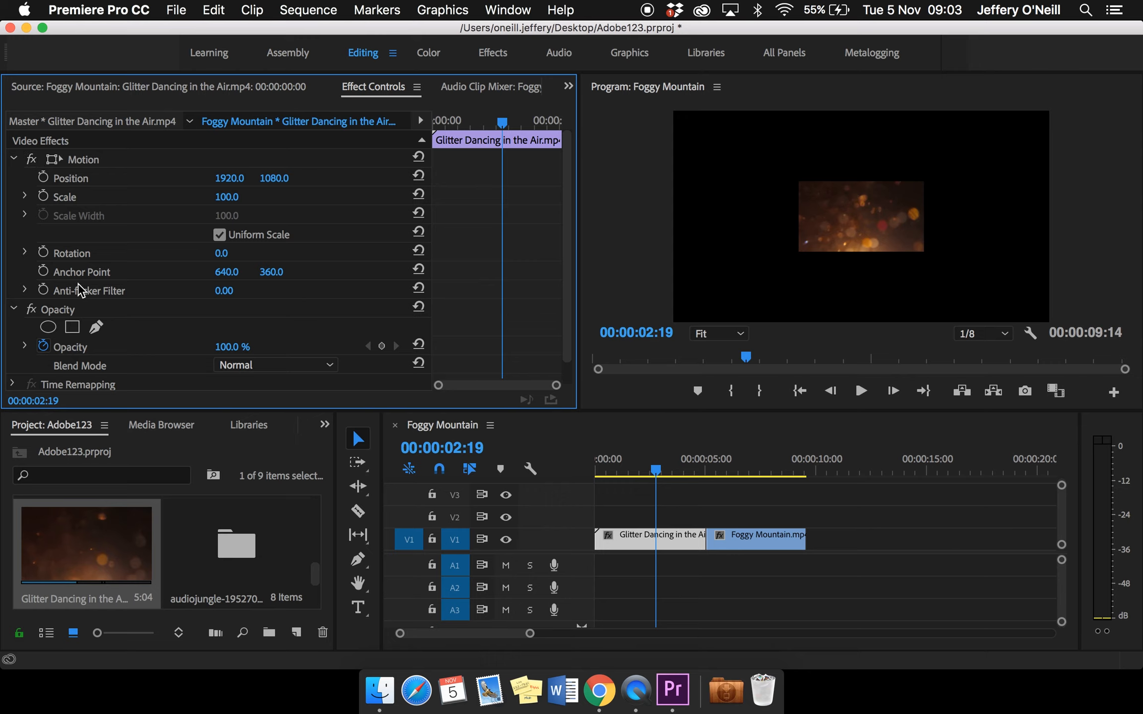
click(14, 158)
click(14, 158)
click(71, 195)
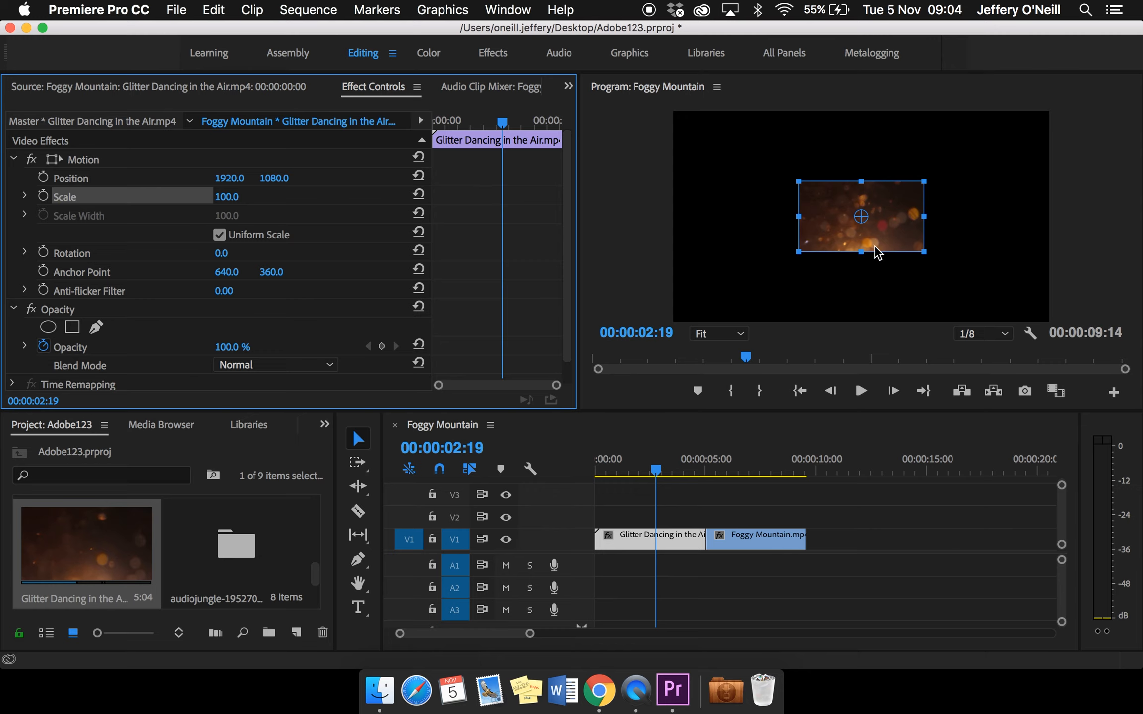
Enlarge the Glitter clip freehand, set its Scale to 200, and raise it further to 301 to fill the frame
drag(801, 182, 764, 164)
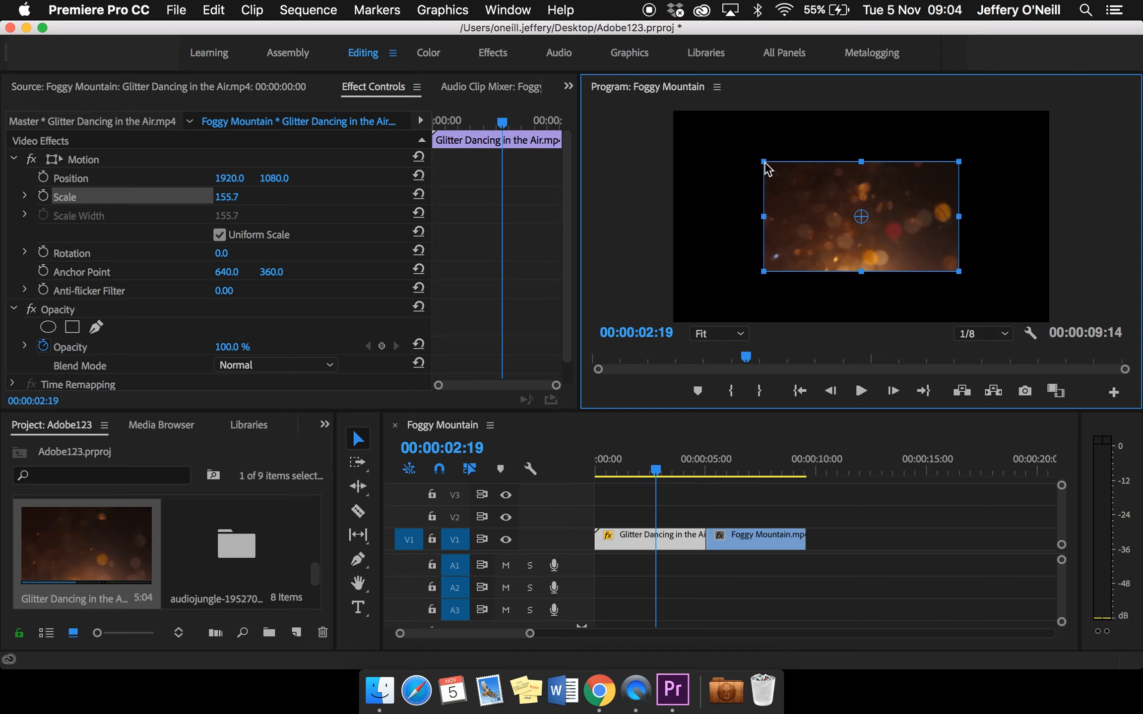
click(228, 198)
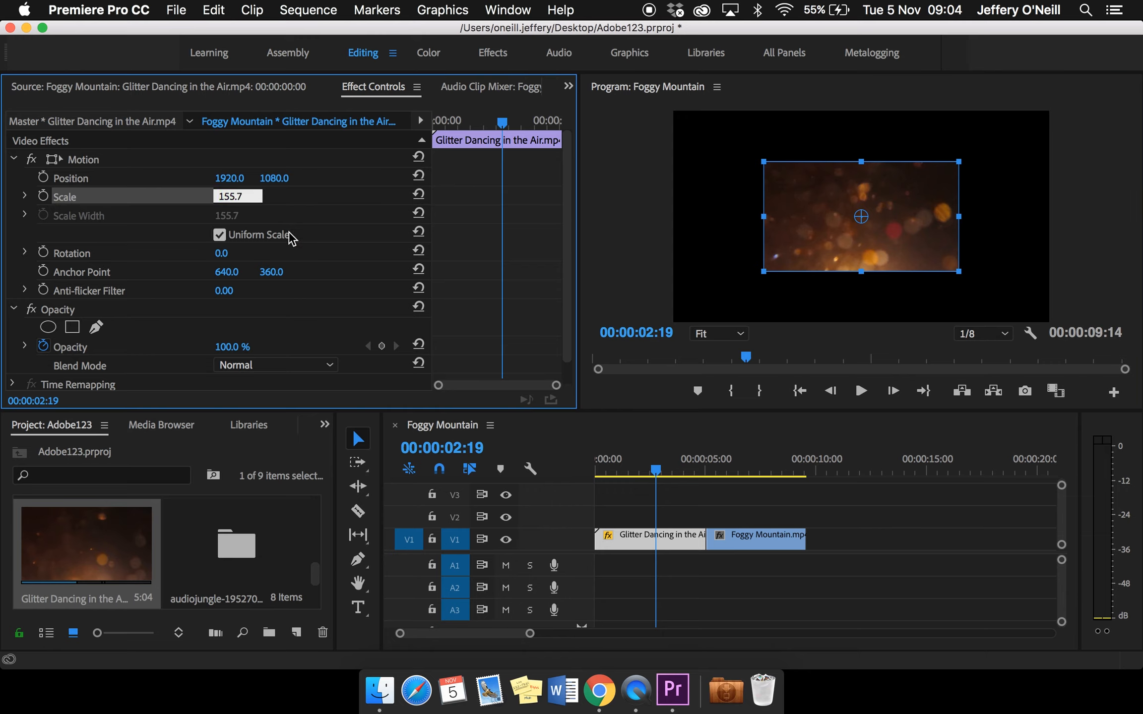
double_click(255, 196)
text(200)
key(Return)
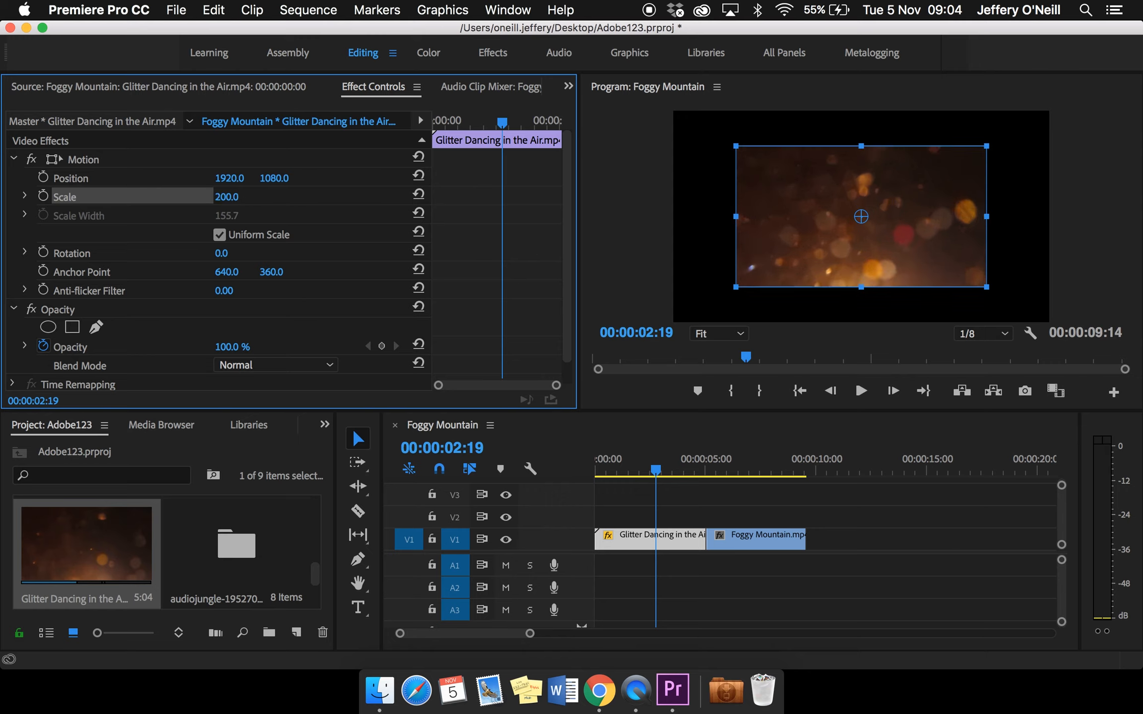
click(307, 187)
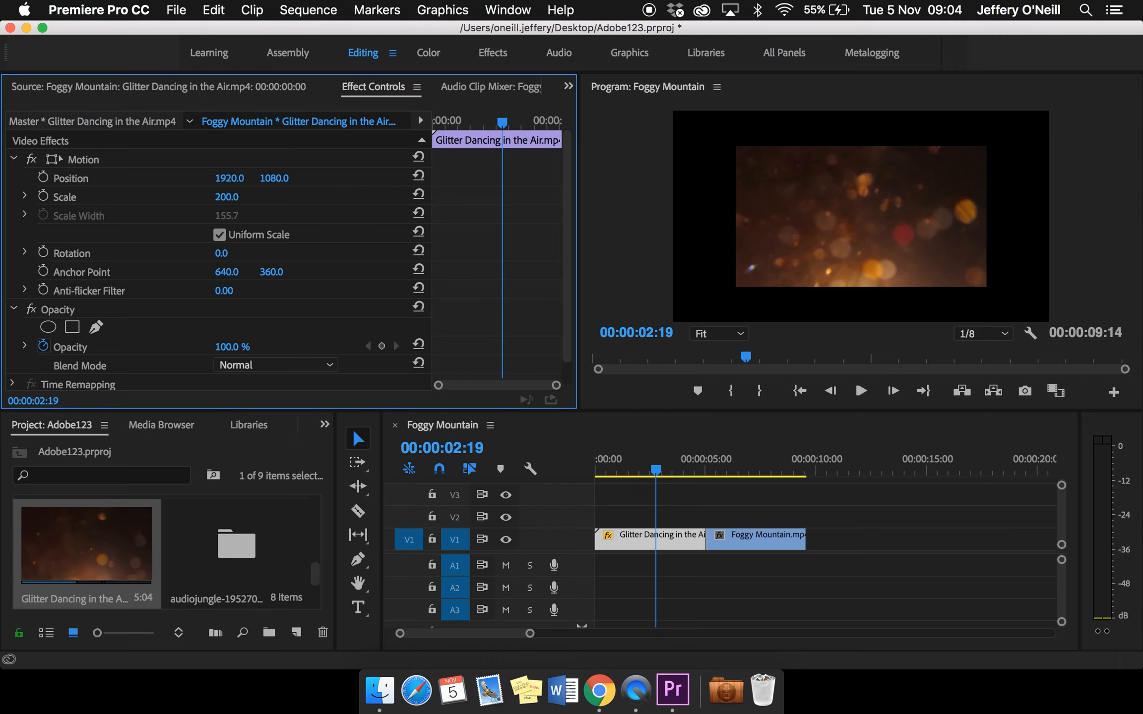
drag(227, 196, 275, 197)
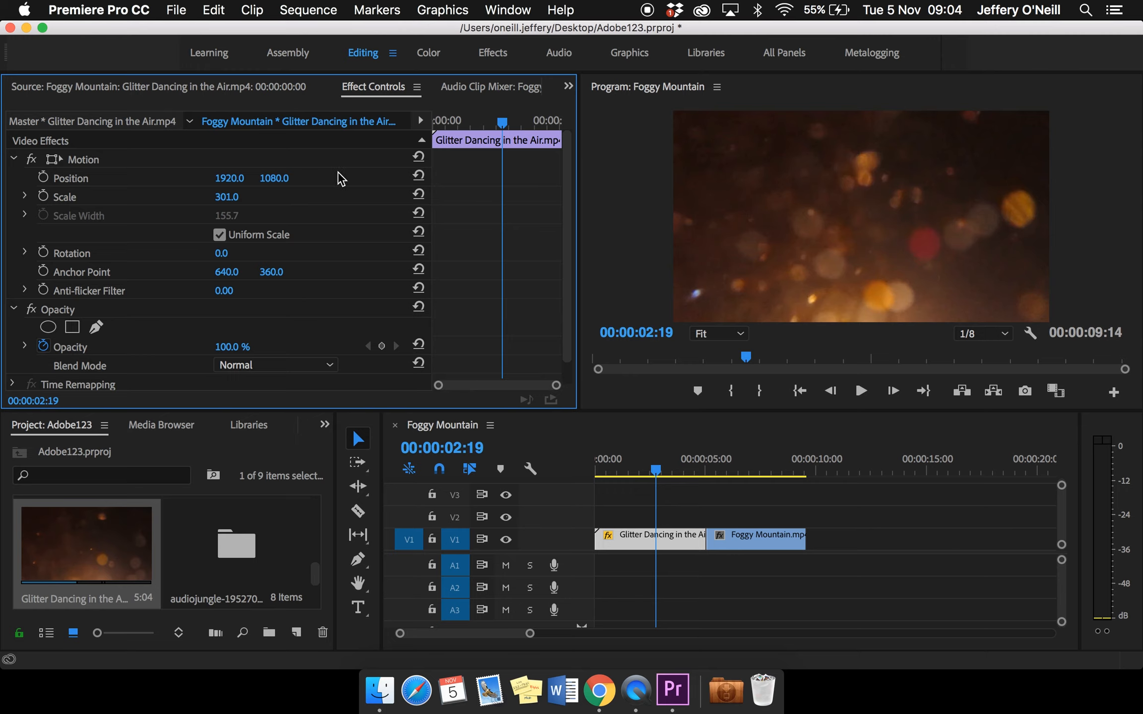
Try a horizontal Position of 2091 and a Rotation of 8° on the Glitter clip, resetting each parameter after its trial
drag(228, 185, 280, 184)
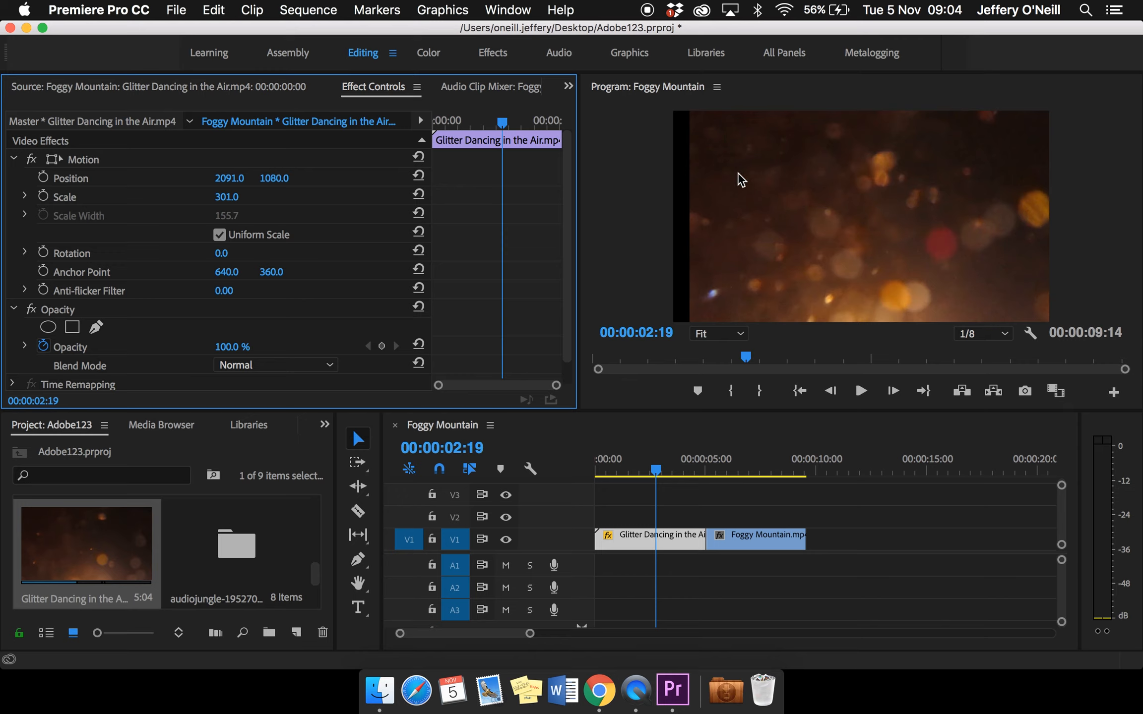
click(419, 177)
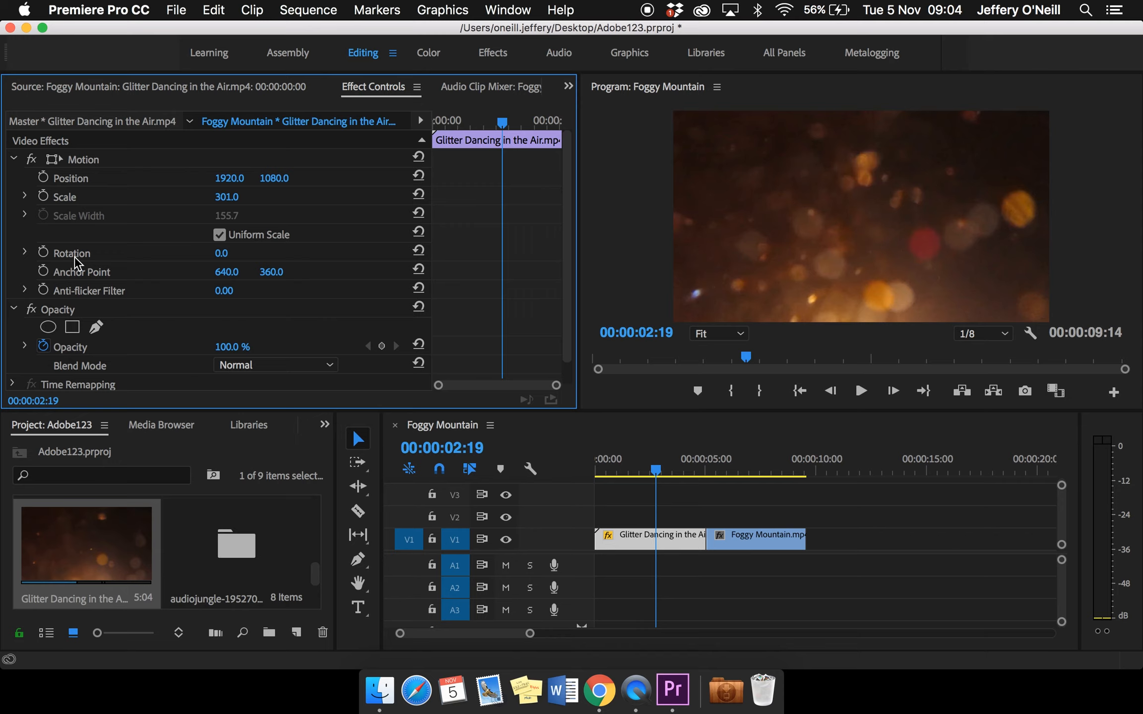
mouse_move(223, 255)
mouse_down()
mouse_move(279, 256)
mouse_move(227, 256)
mouse_up()
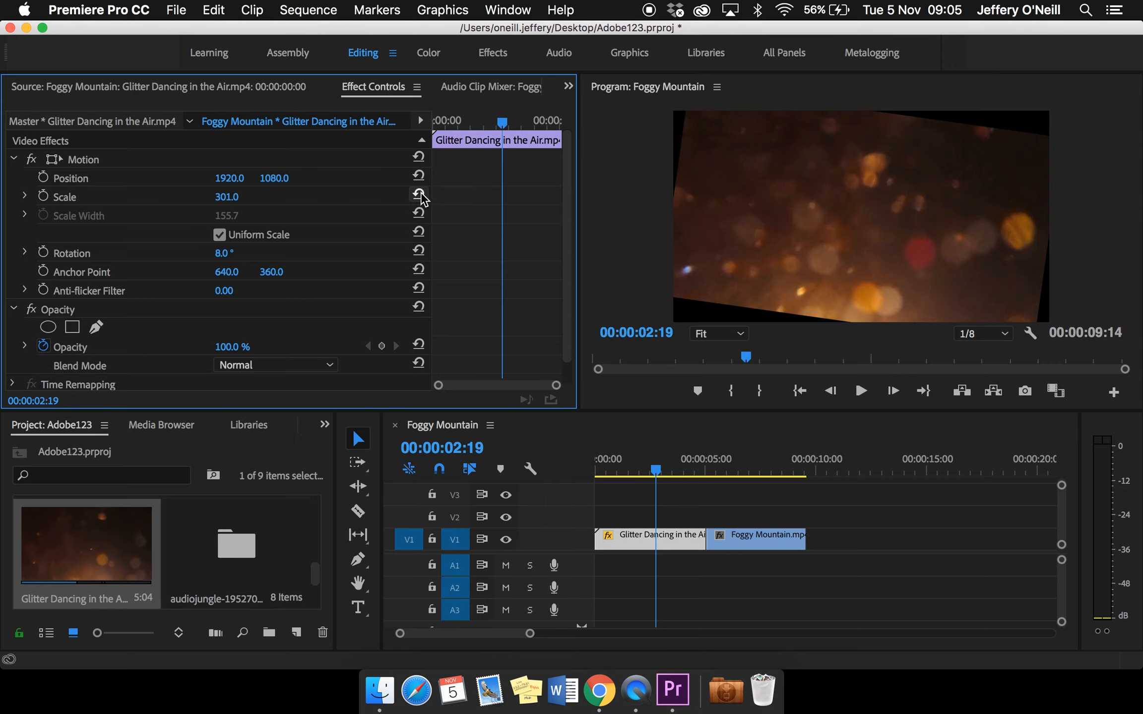
click(419, 250)
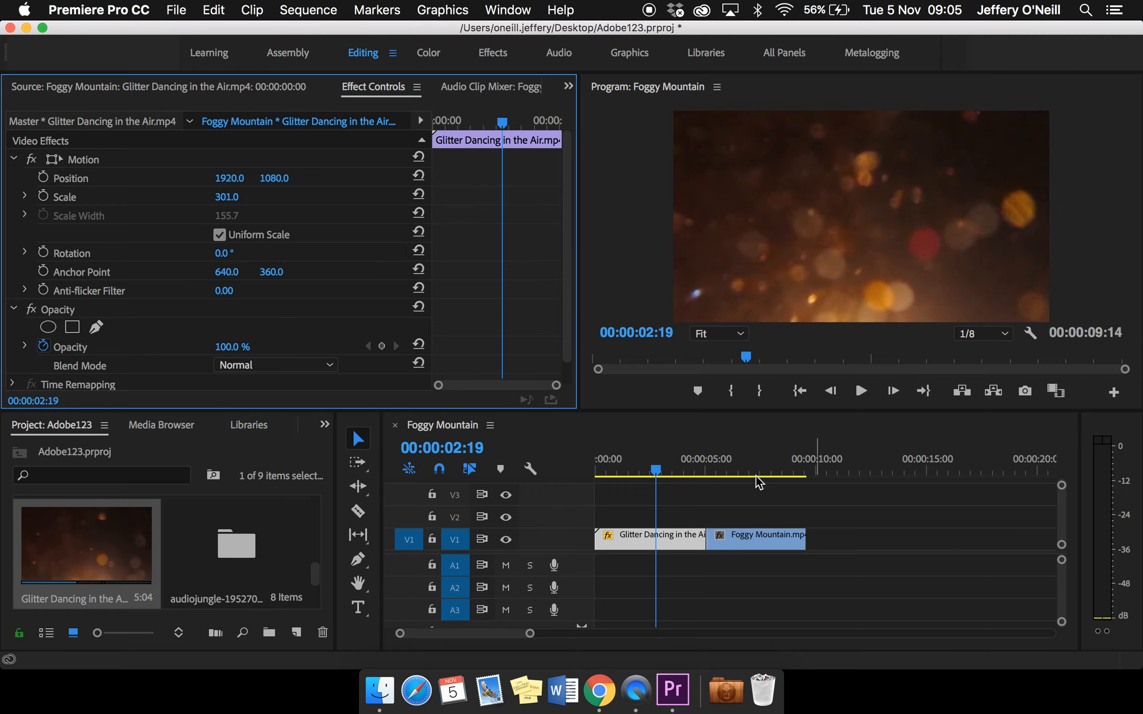
Move the playhead to 00:00:07:05 over Foggy Mountain and open the Program monitor's playback resolution options
click(659, 469)
drag(681, 469, 753, 470)
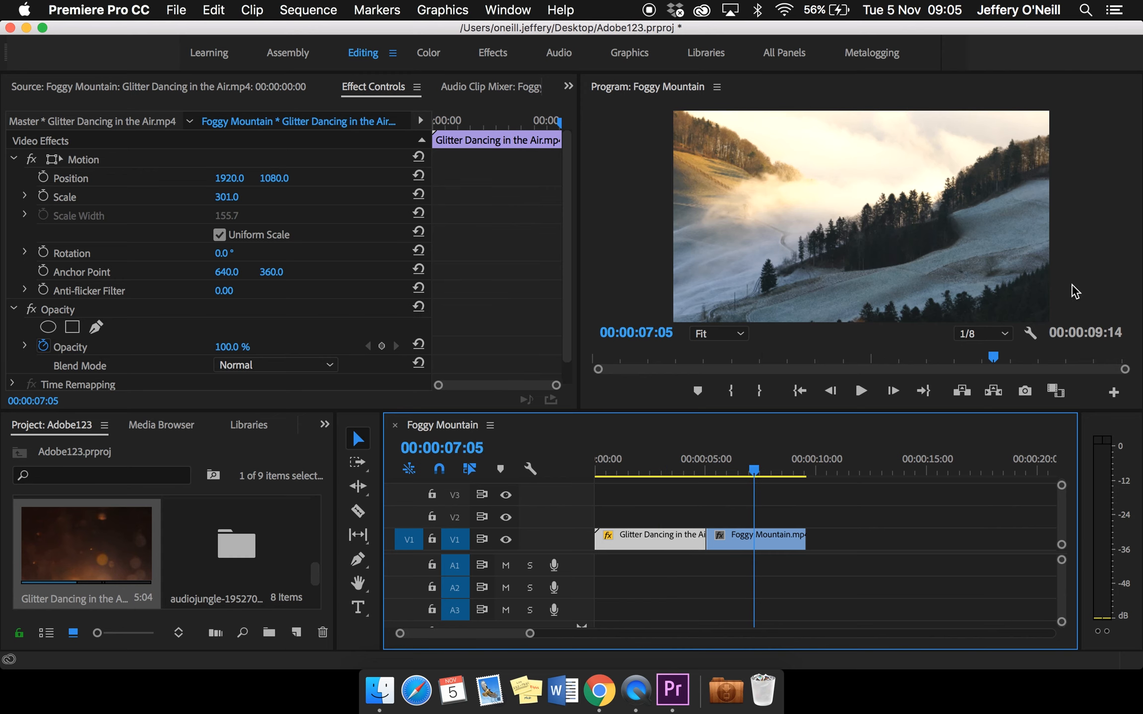
click(1006, 335)
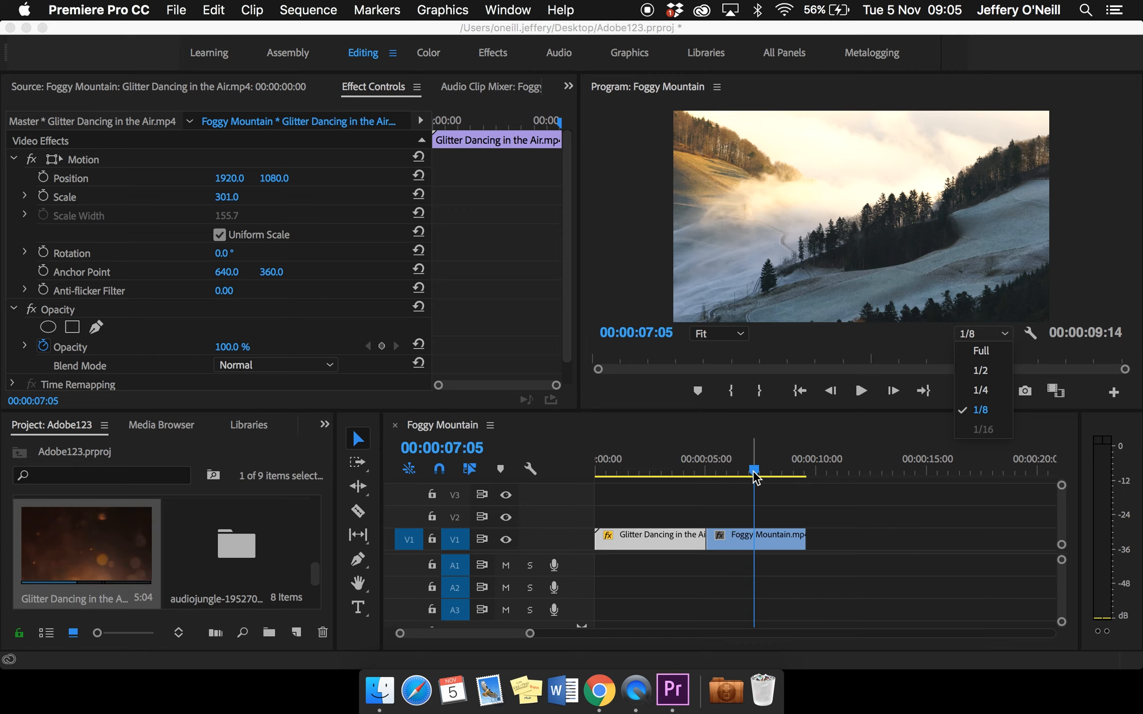
Play the sequence from 00:00:02:10 in the Glitter clip across the cut into Foggy Mountain and stop playback
drag(755, 477, 648, 470)
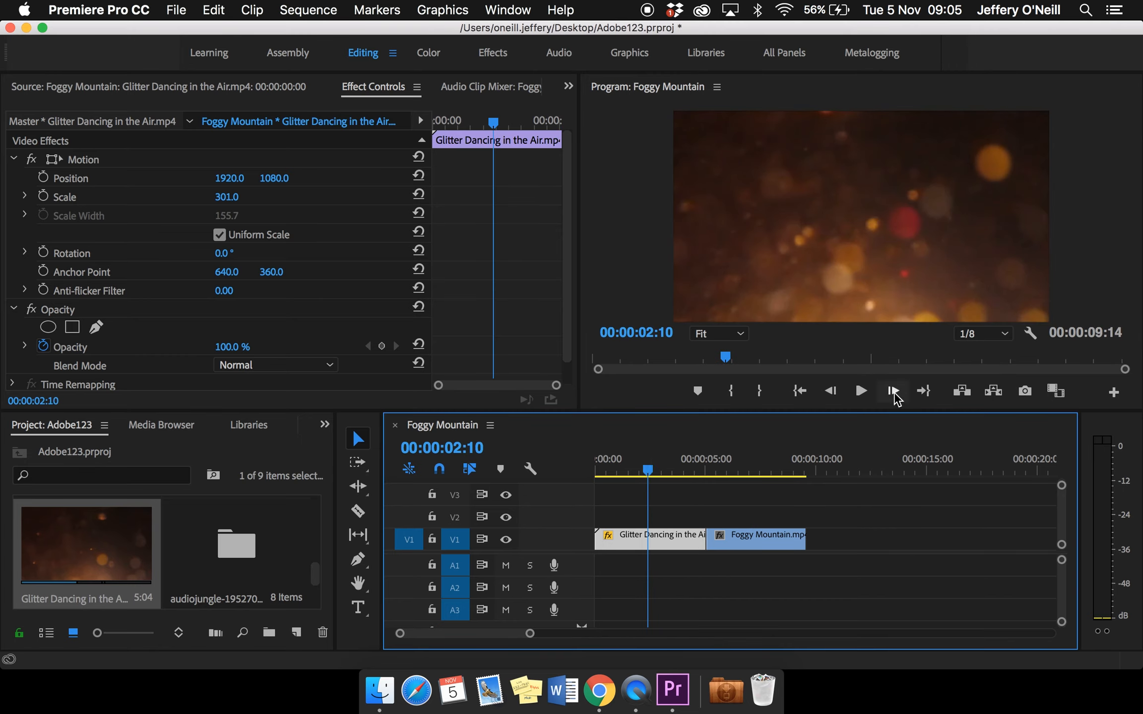
click(861, 392)
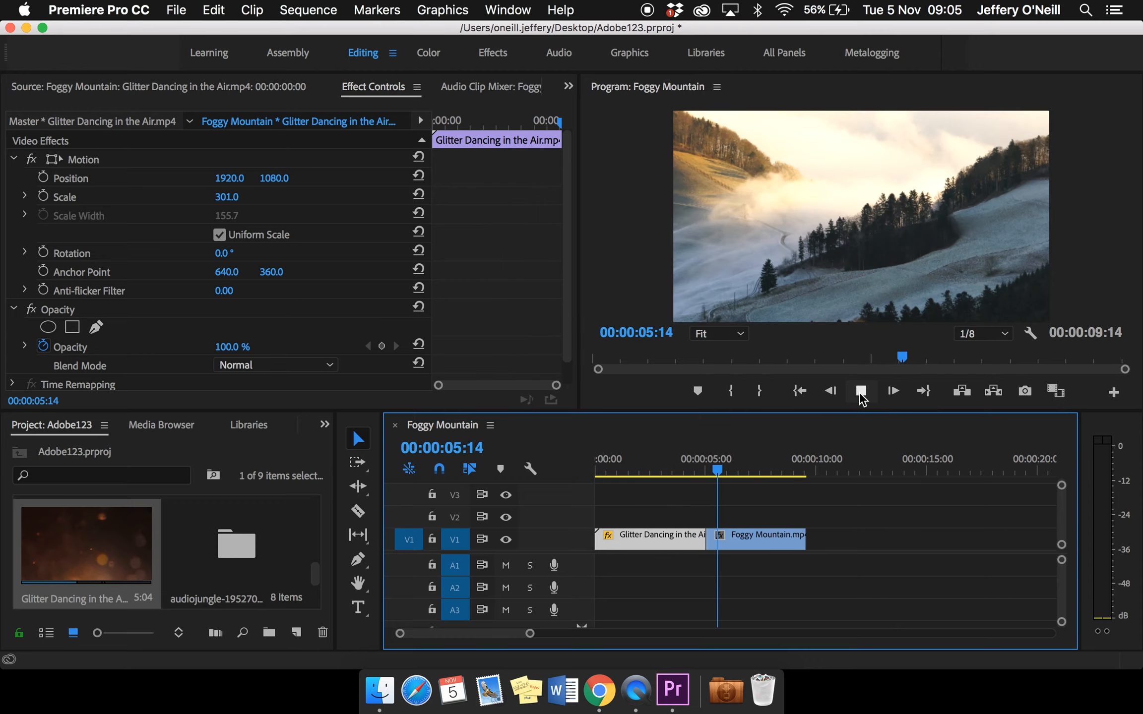
click(861, 393)
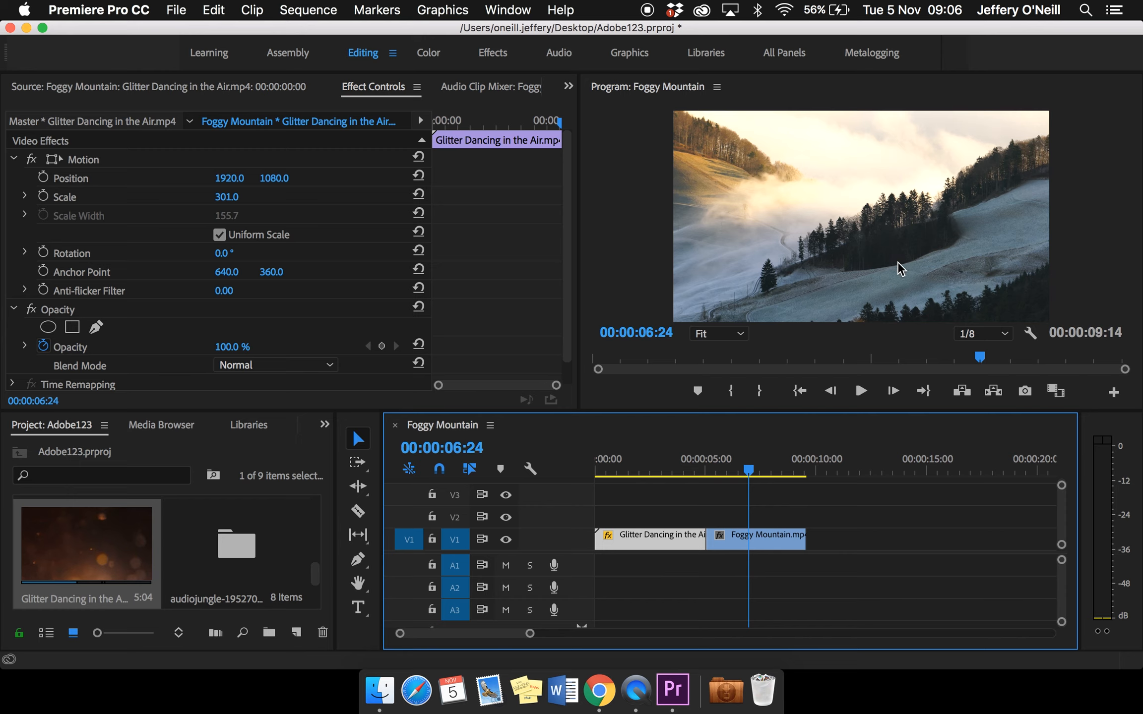
Magnify the Program monitor to 200% to inspect Foggy Mountain's preview quality and return the view to Fit
click(741, 333)
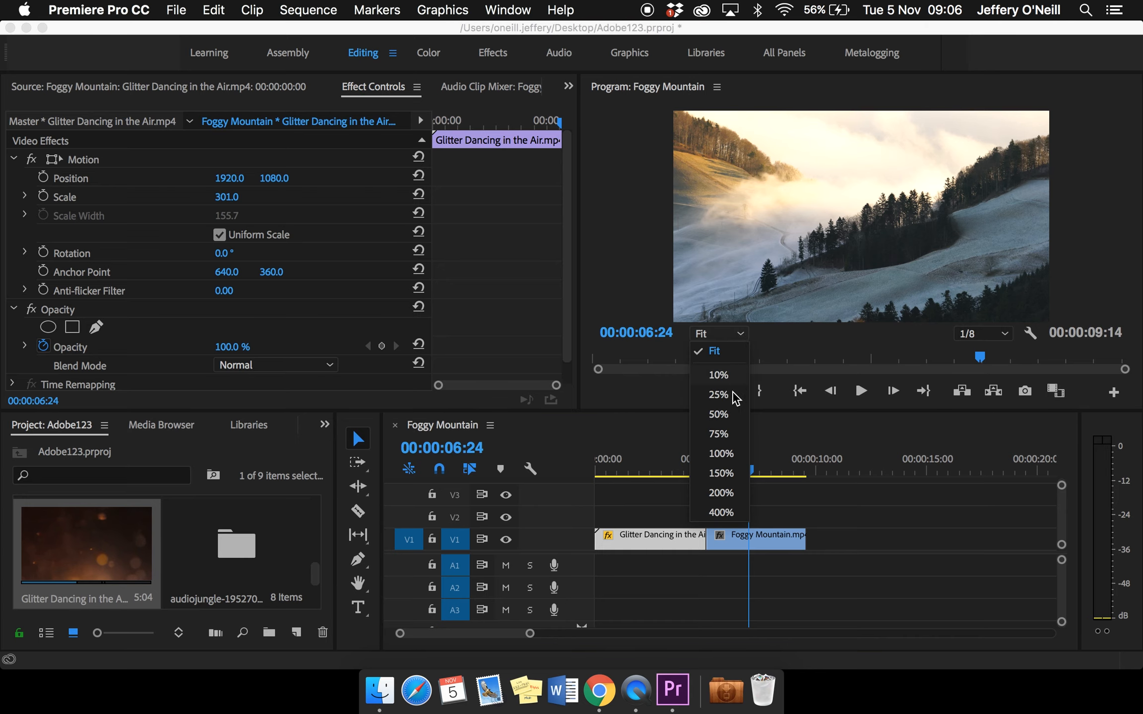
click(727, 493)
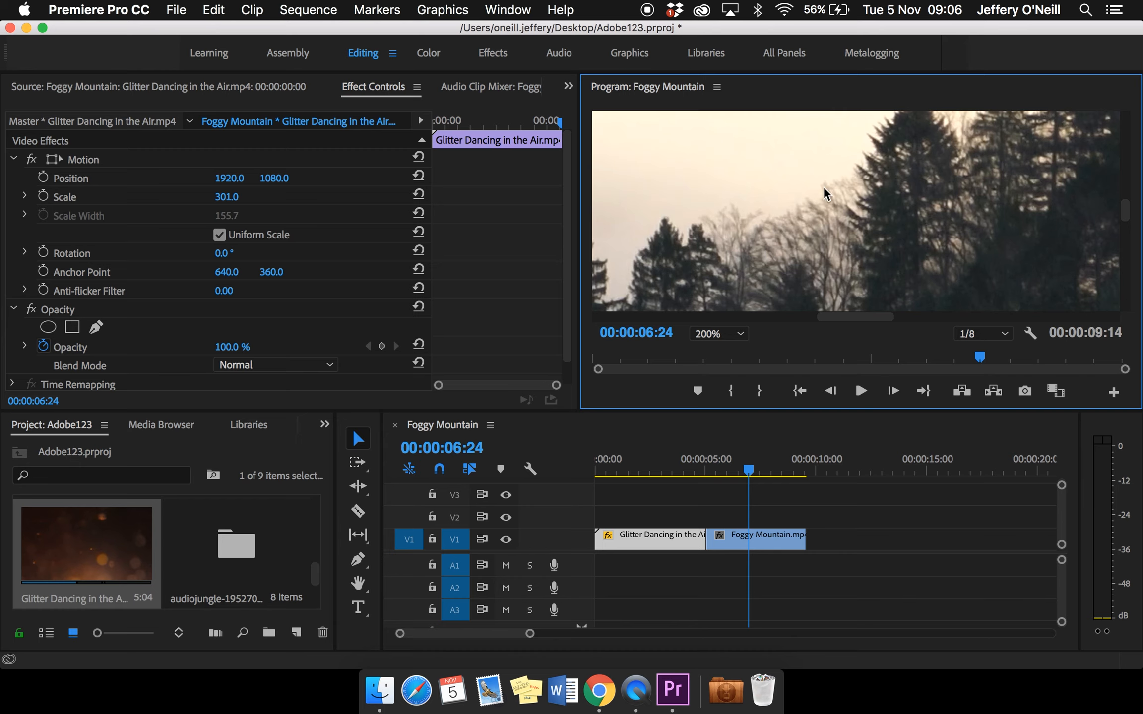
scroll(860, 216, down, 10)
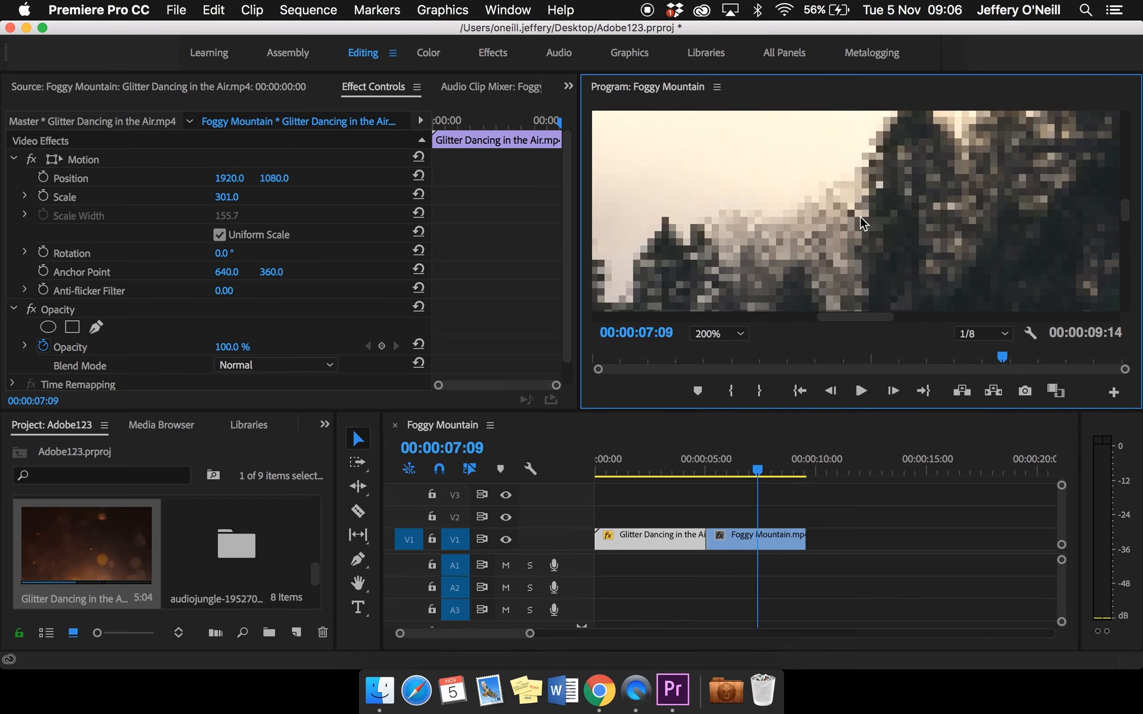
scroll(870, 242, up, 7)
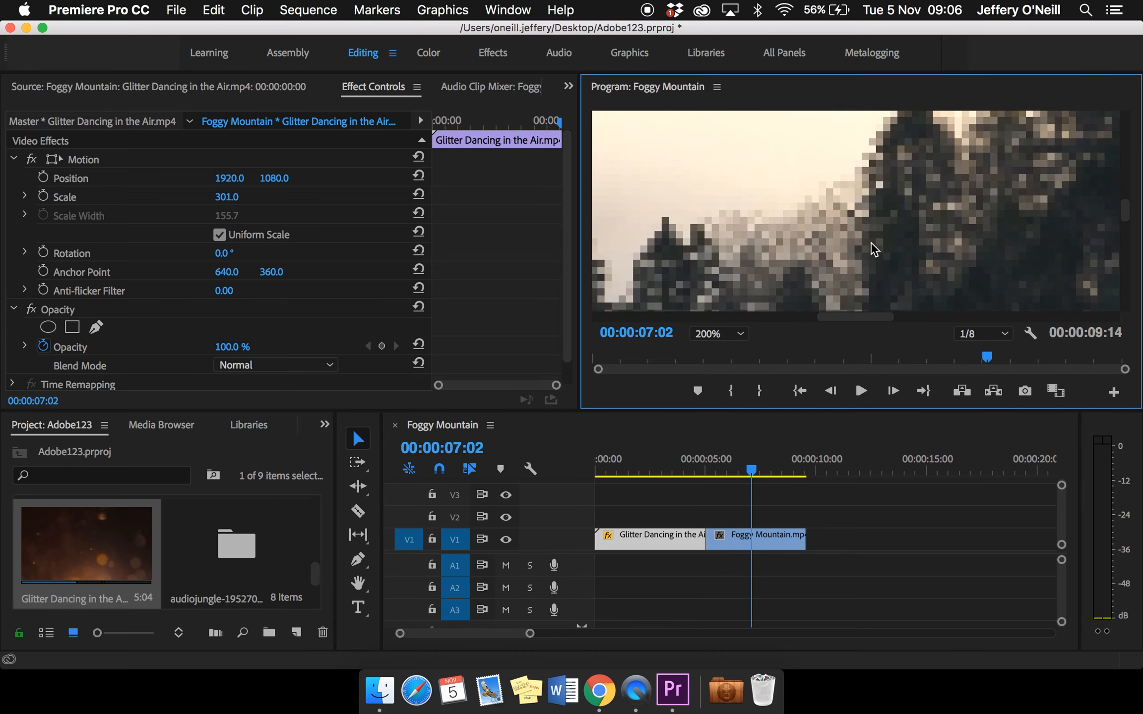
click(739, 334)
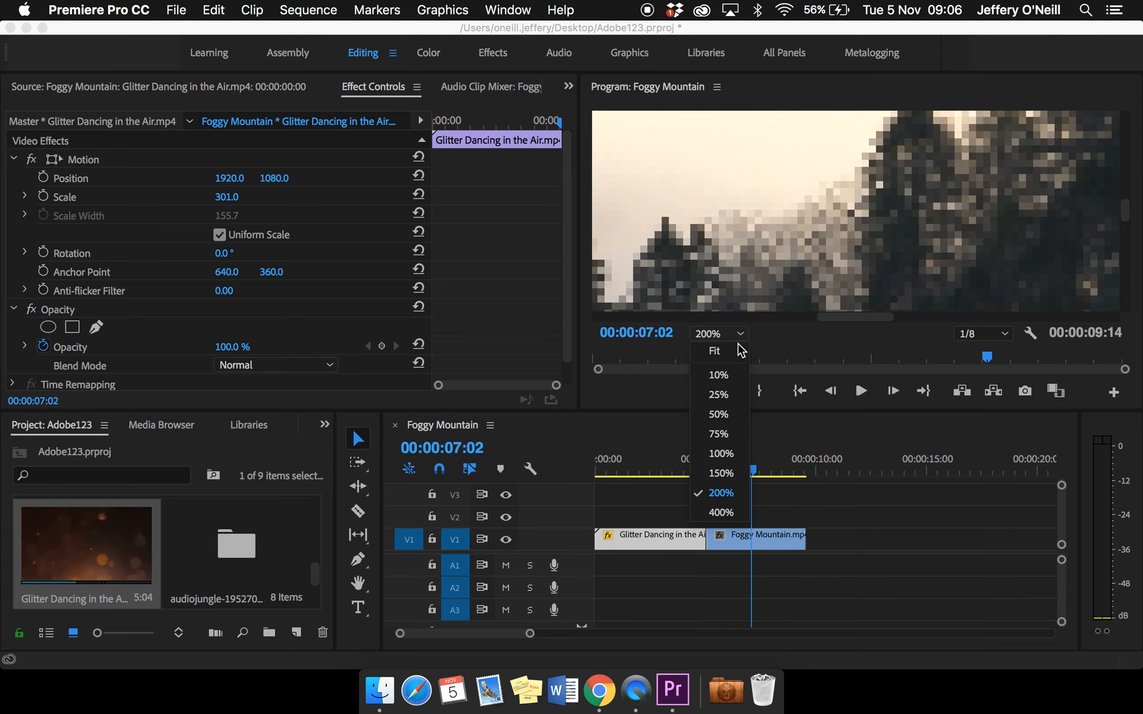
click(735, 350)
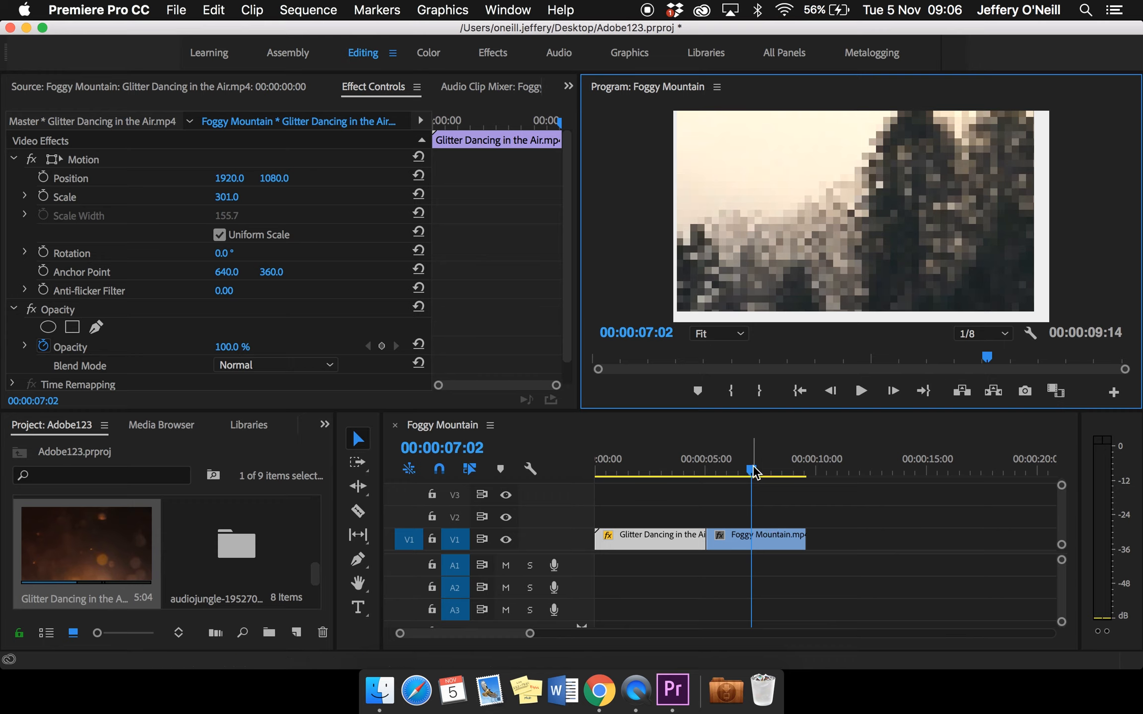
Scrub the playhead within Foggy Mountain and step it forward frame by frame to 00:00:06:17
drag(753, 471, 729, 472)
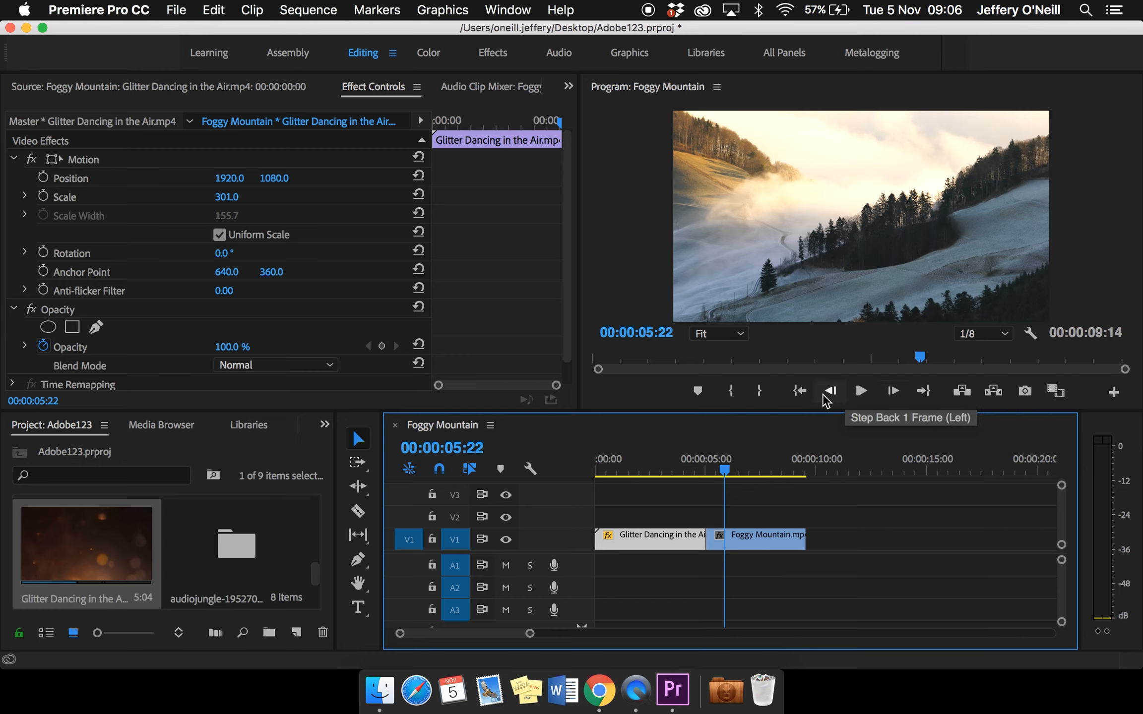
click(901, 390)
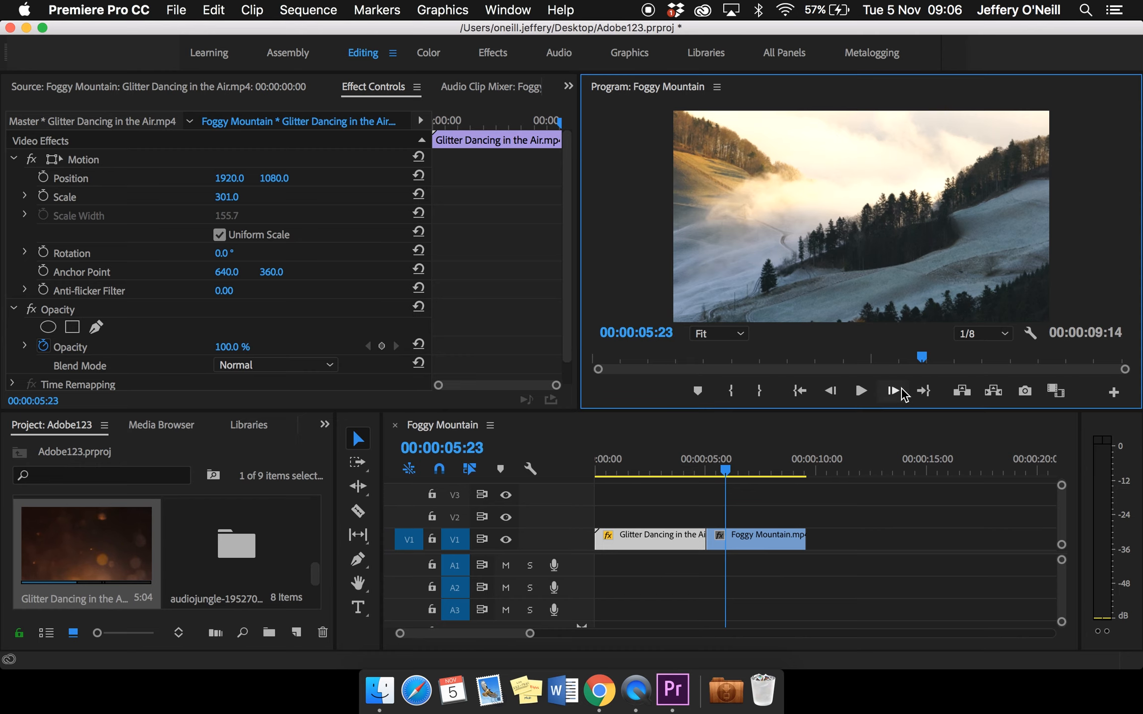
click(896, 389)
click(726, 472)
mouse_move(743, 472)
mouse_down()
mouse_move(731, 473)
mouse_move(751, 479)
mouse_move(741, 479)
mouse_up()
click(893, 391)
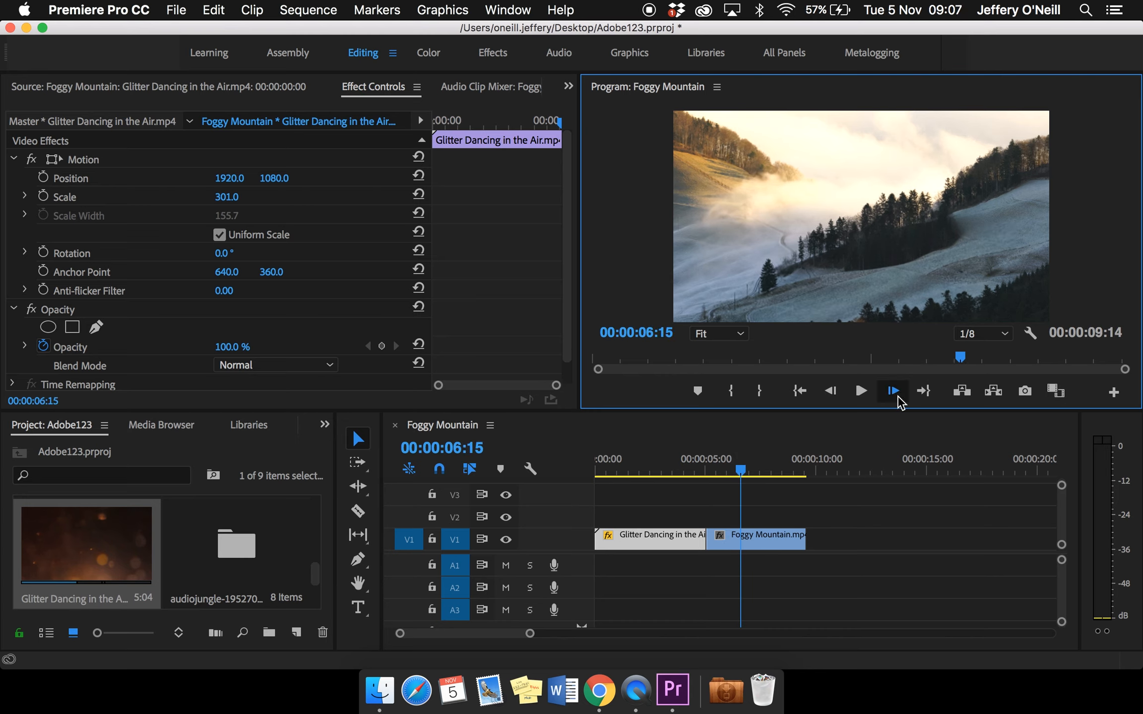
click(892, 391)
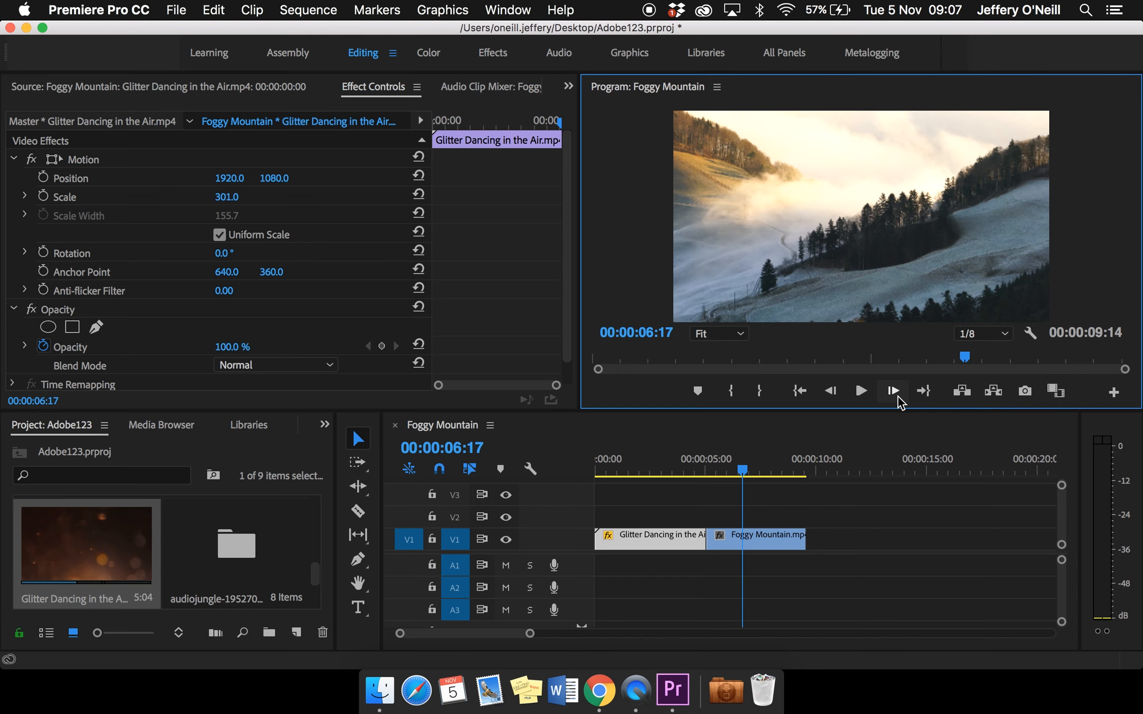
Review the keyboard shortcuts of the Adobe Premiere Pro Default layout and close them without changes
click(82, 9)
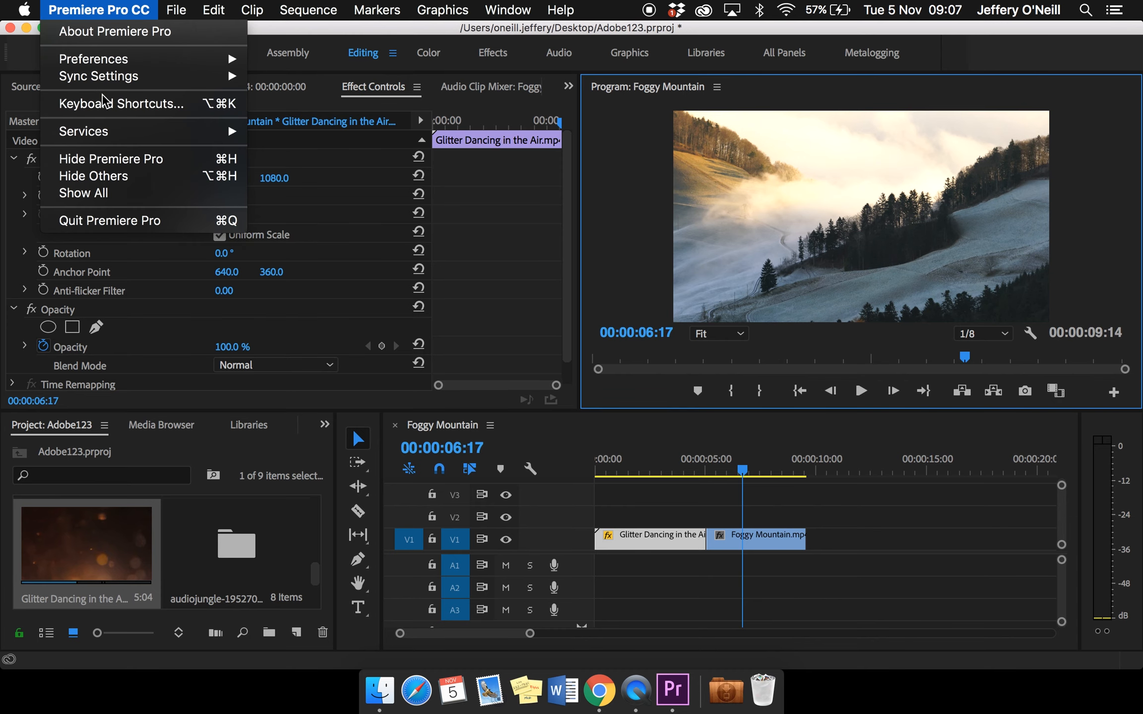
mouse_move(115, 129)
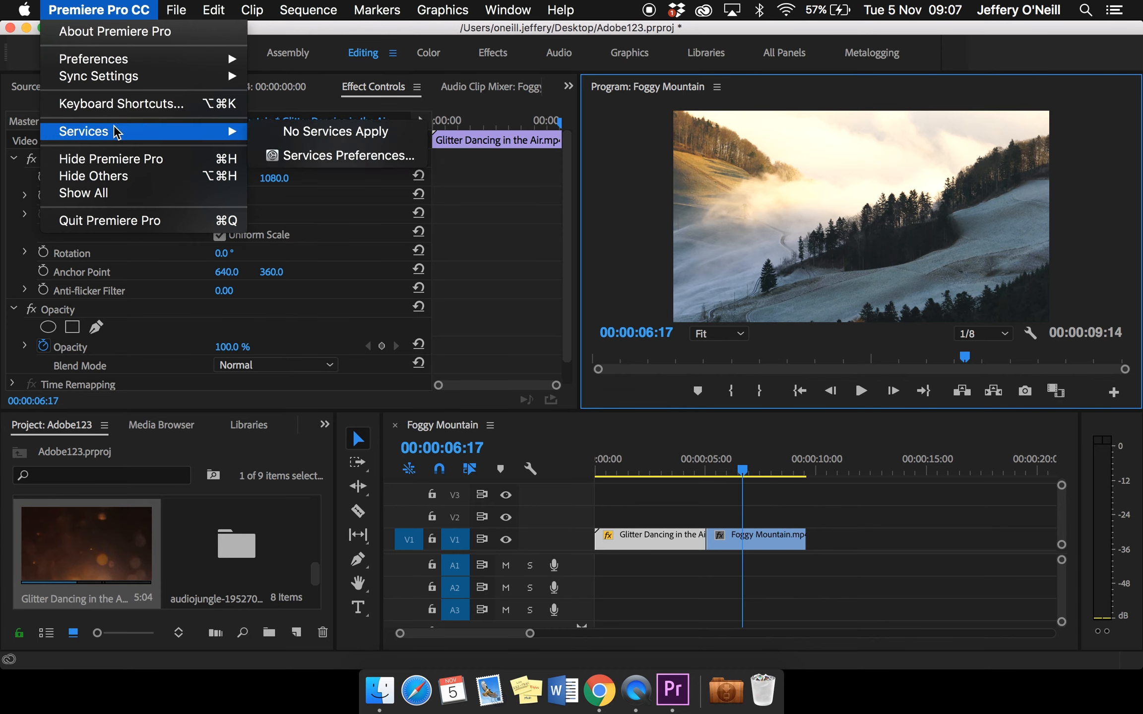
click(127, 104)
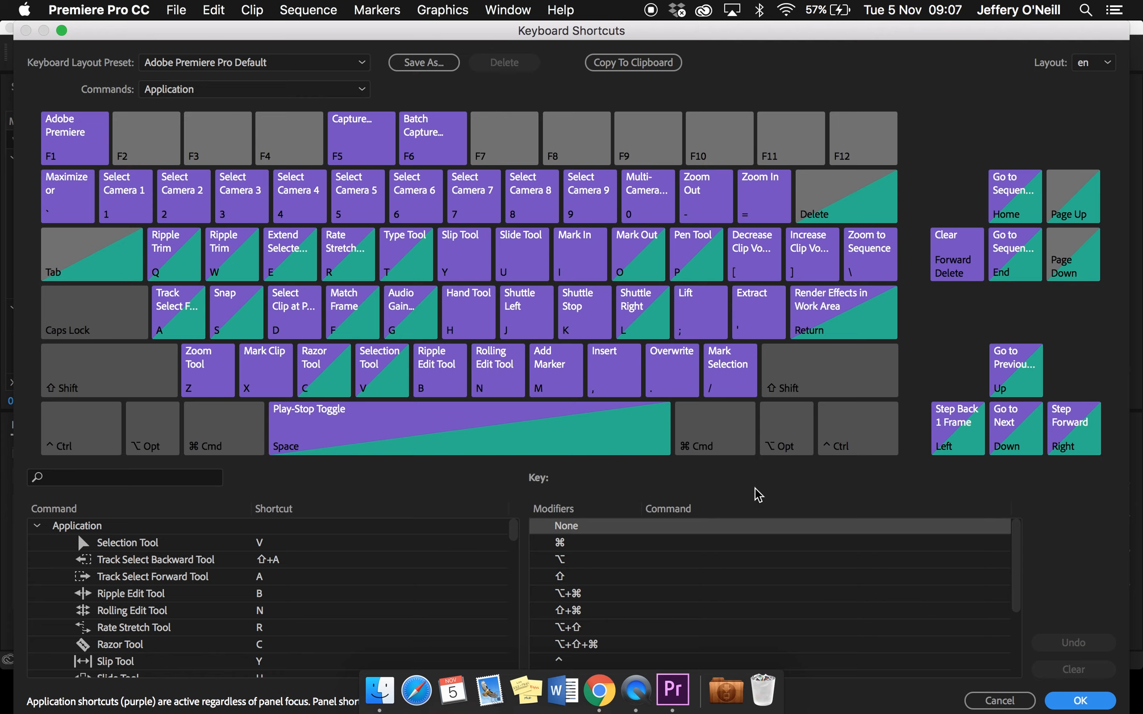
click(999, 700)
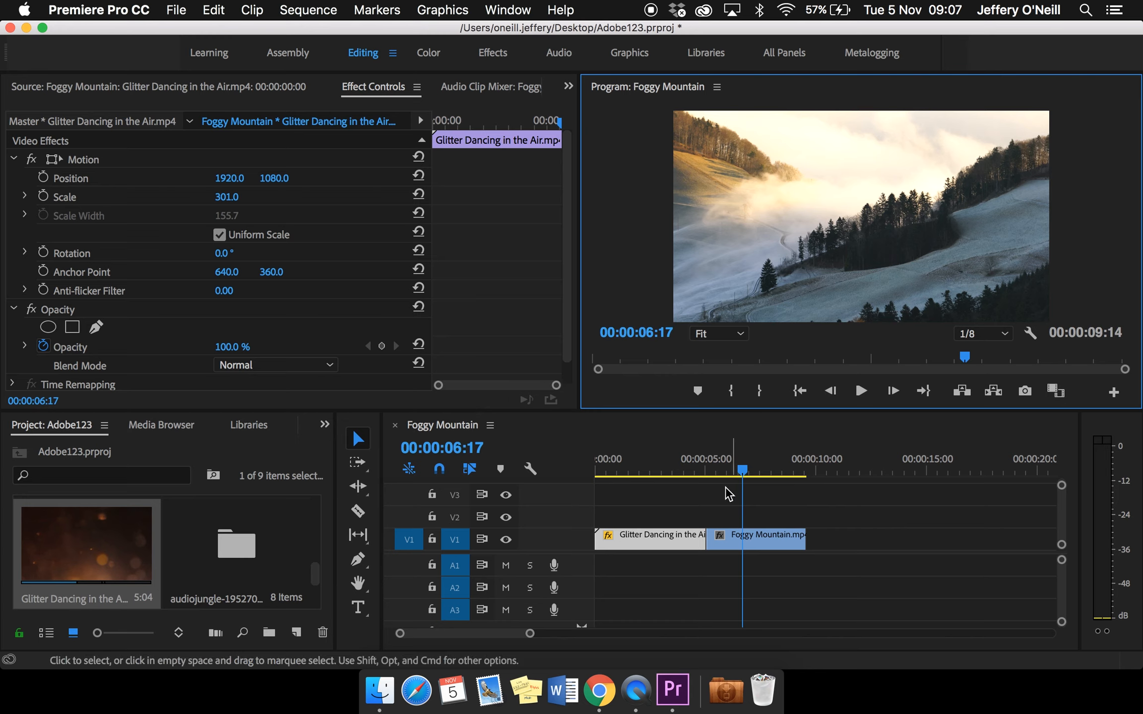
Move the playhead back to 00:00:05:23 and expand the Dissolve group of video transitions in the effects library
click(739, 472)
mouse_move(731, 473)
mouse_down()
mouse_move(698, 474)
mouse_move(725, 474)
mouse_up()
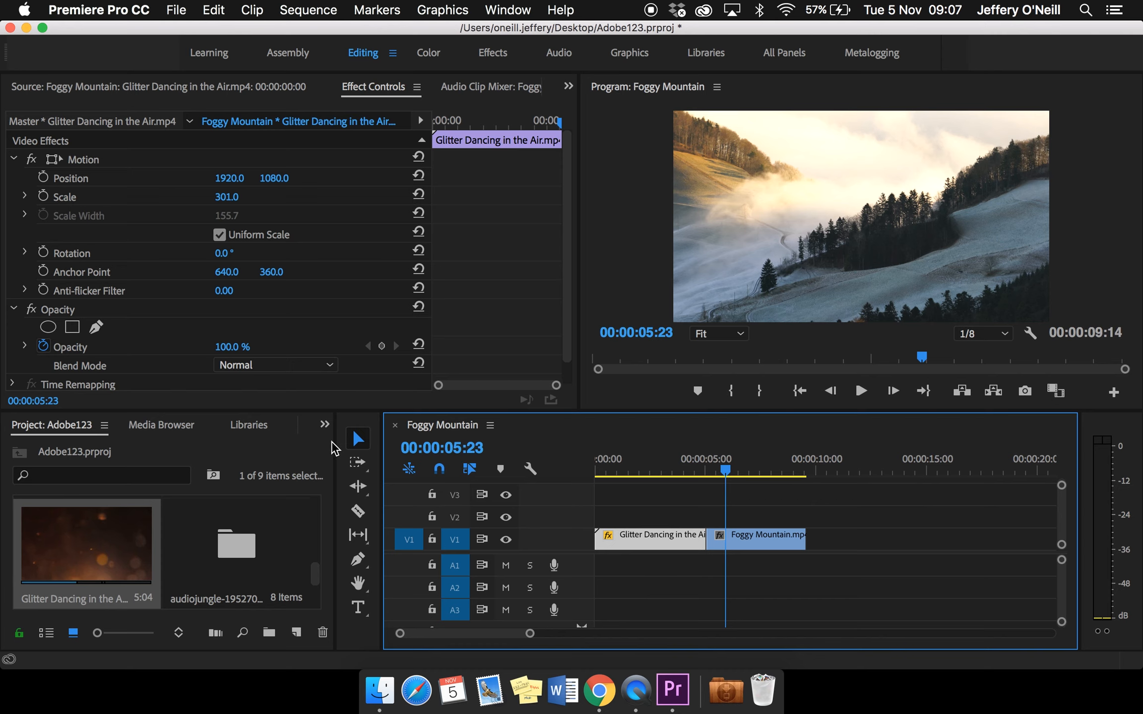
click(325, 426)
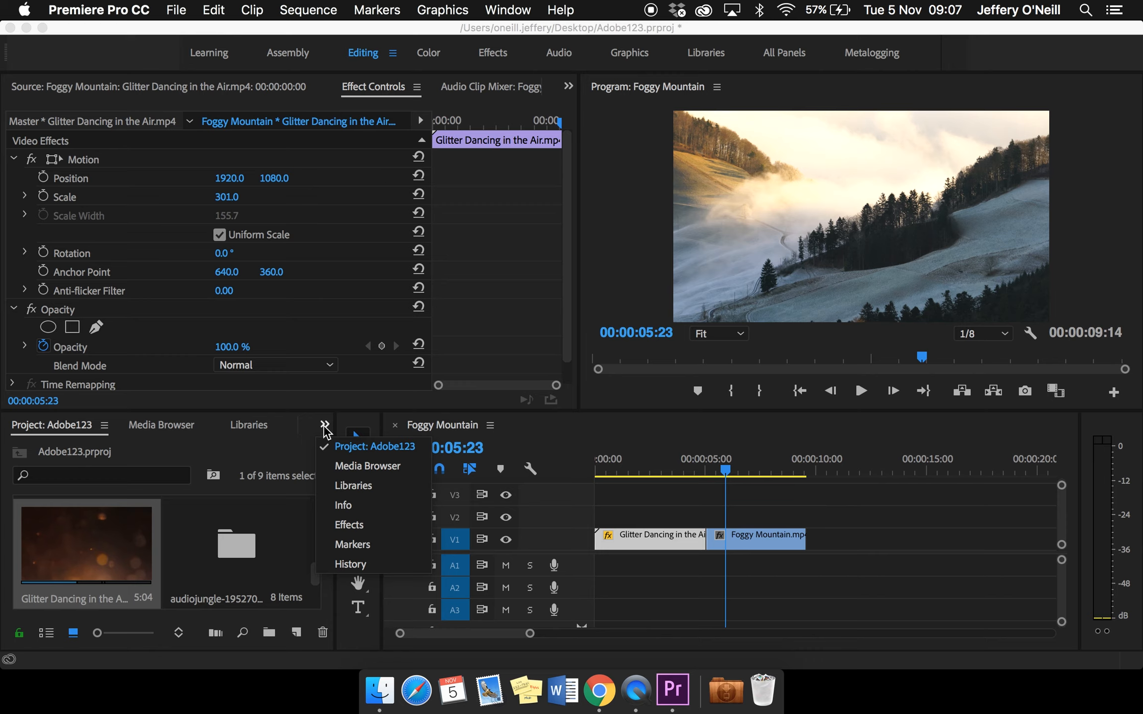
click(349, 525)
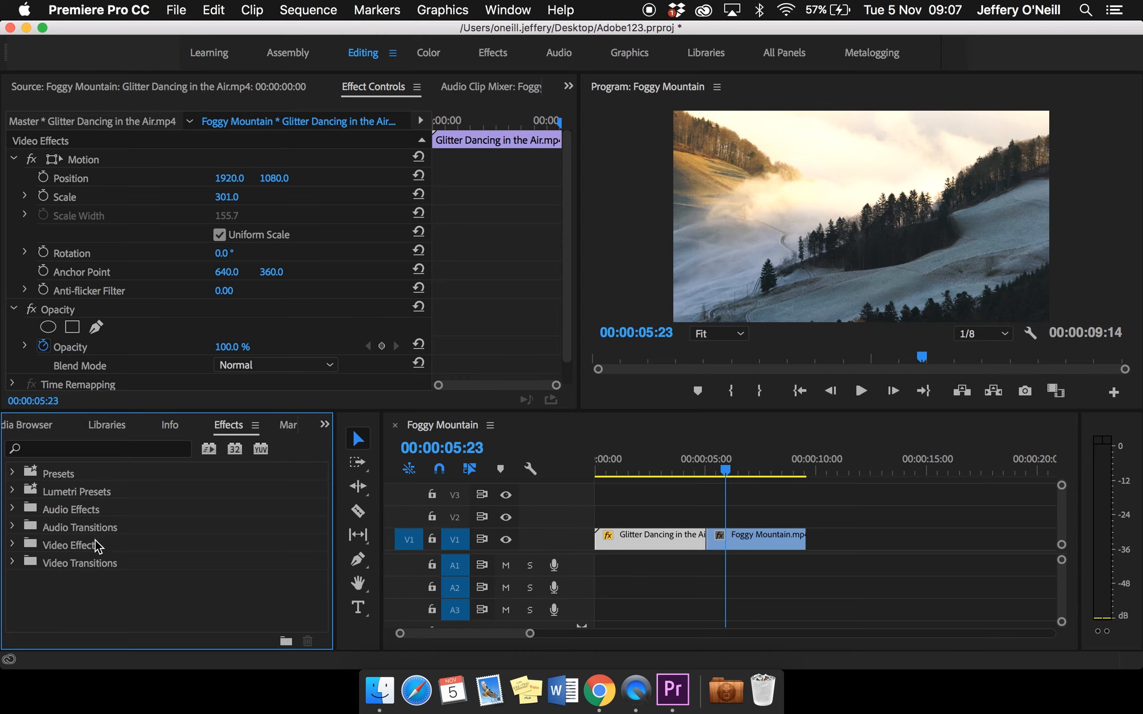
click(13, 563)
scroll(128, 577, down, 2)
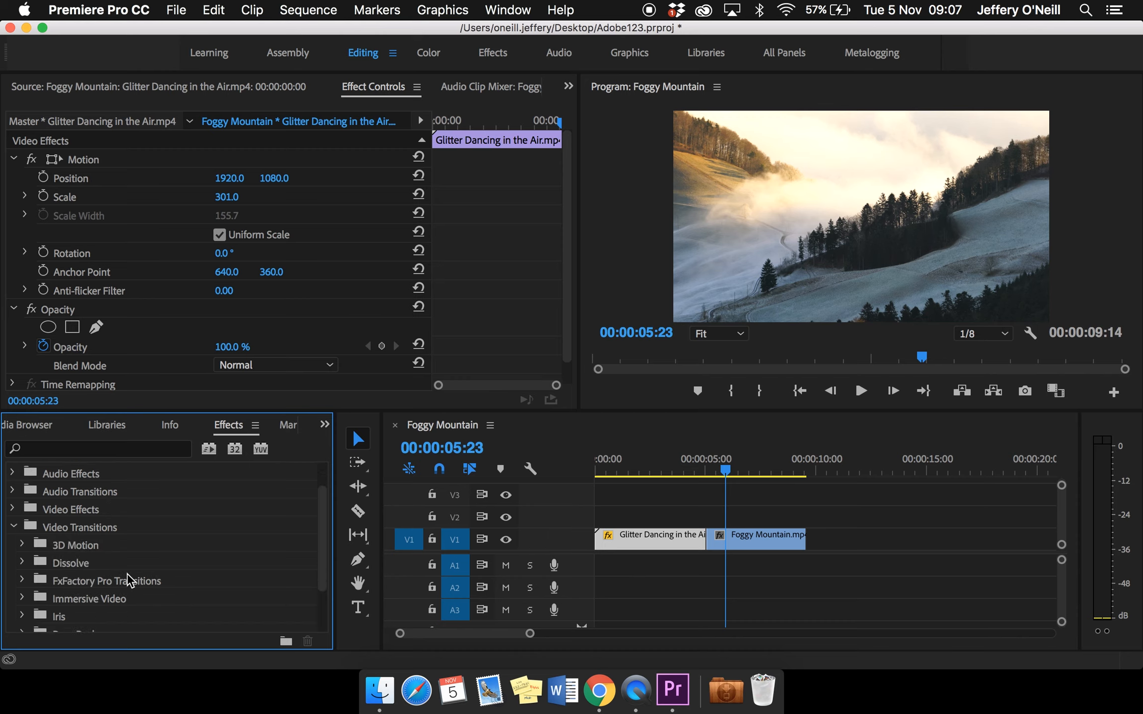
scroll(128, 580, down, 3)
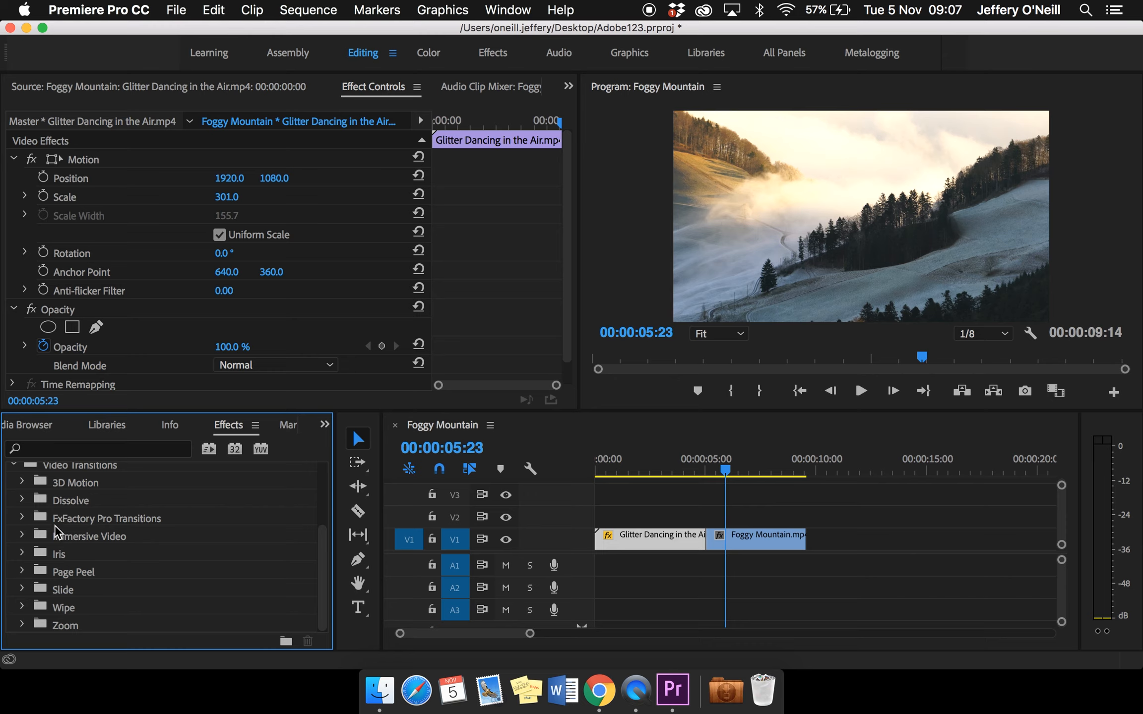
click(23, 500)
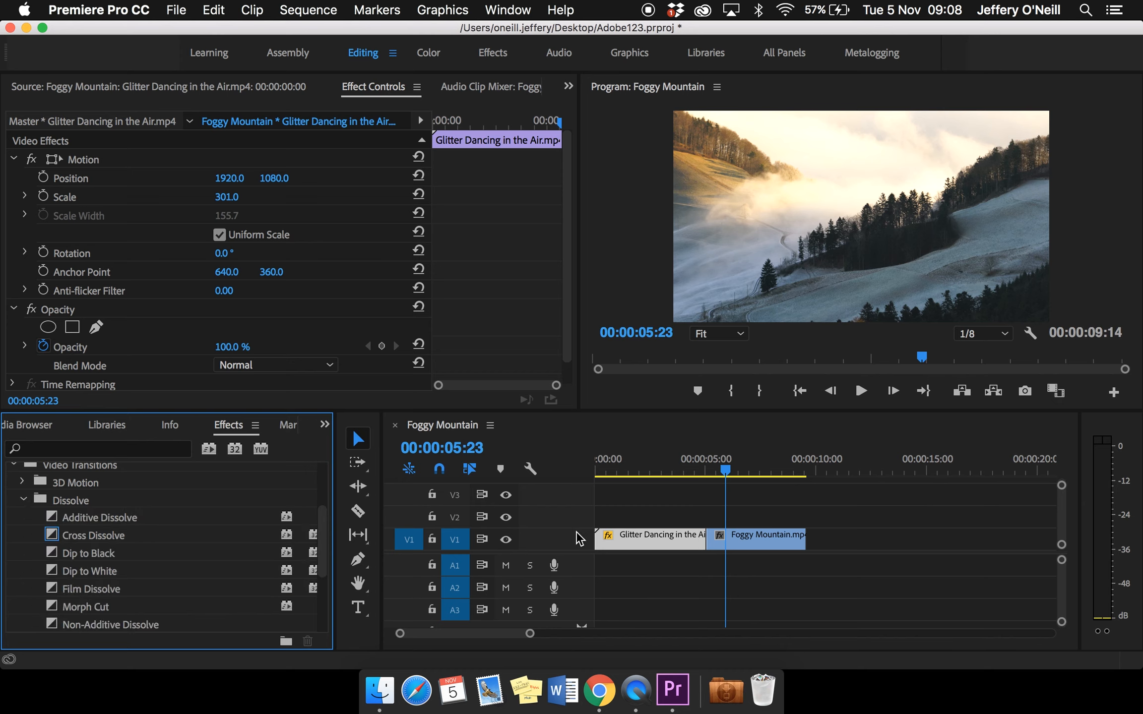
Park the playhead at 00:00:07:05 and apply a Cross Dissolve to the cut between Glitter Dancing in the Air and Foggy Mountain
click(727, 471)
drag(726, 472, 754, 472)
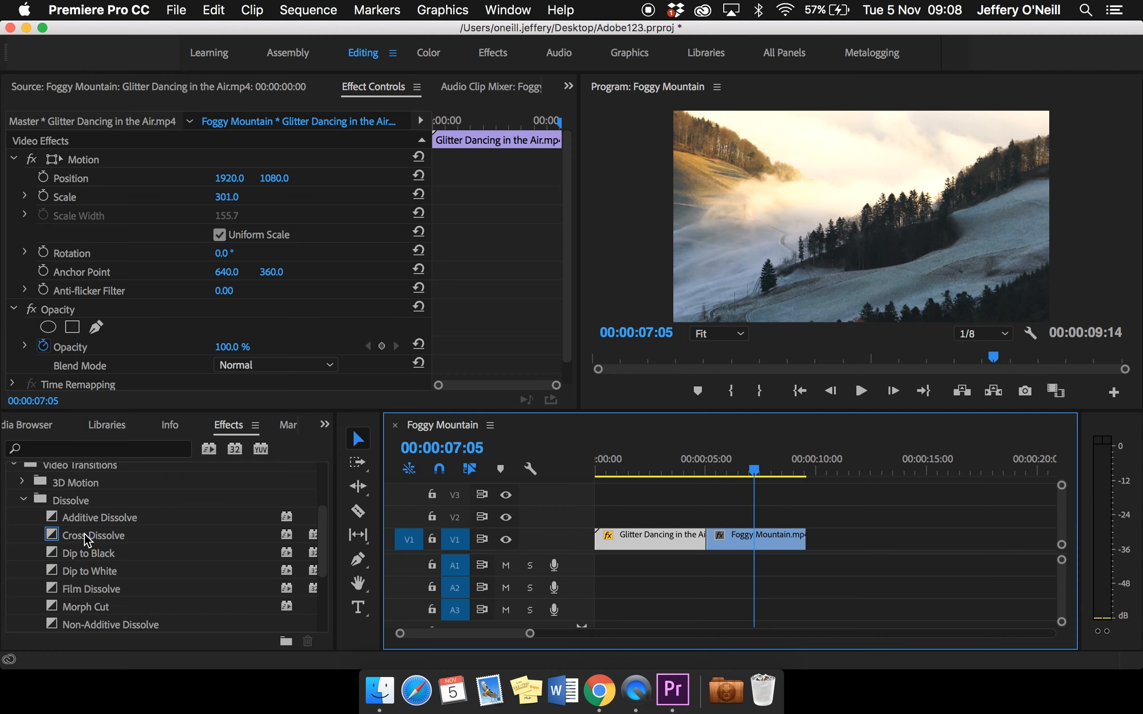
click(92, 537)
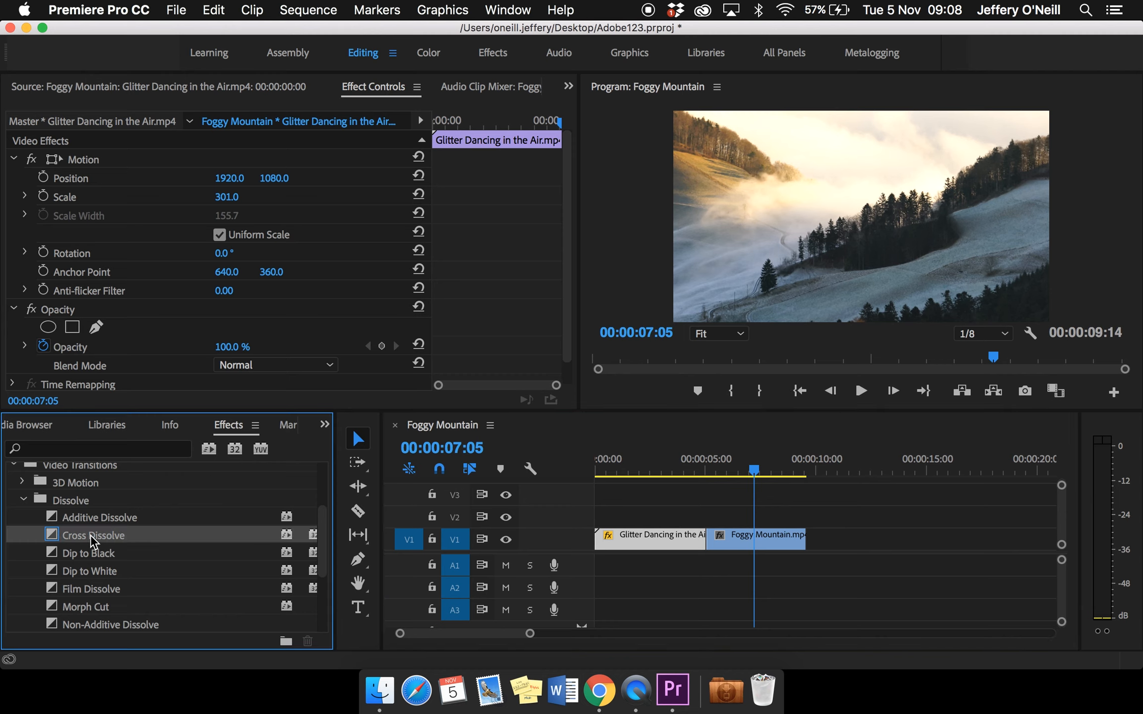
drag(91, 538, 711, 538)
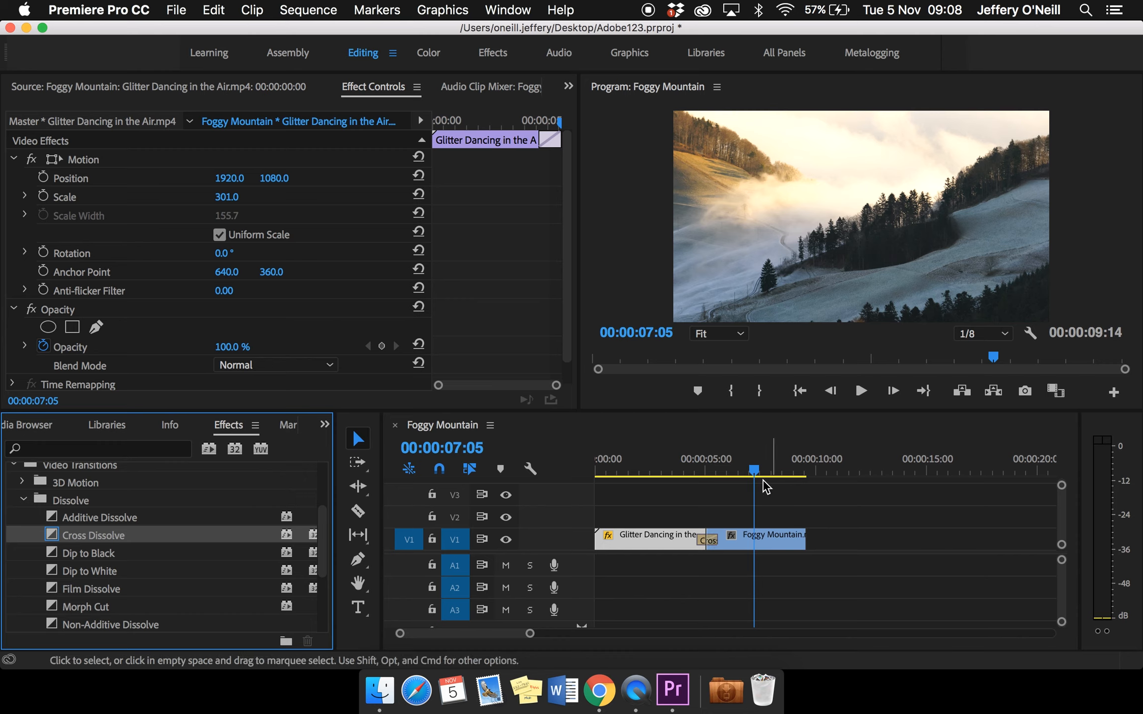
Play across the Cross Dissolve twice, from 00:00:04:03 and again from 00:00:03:10, to check the transition
drag(764, 479, 688, 474)
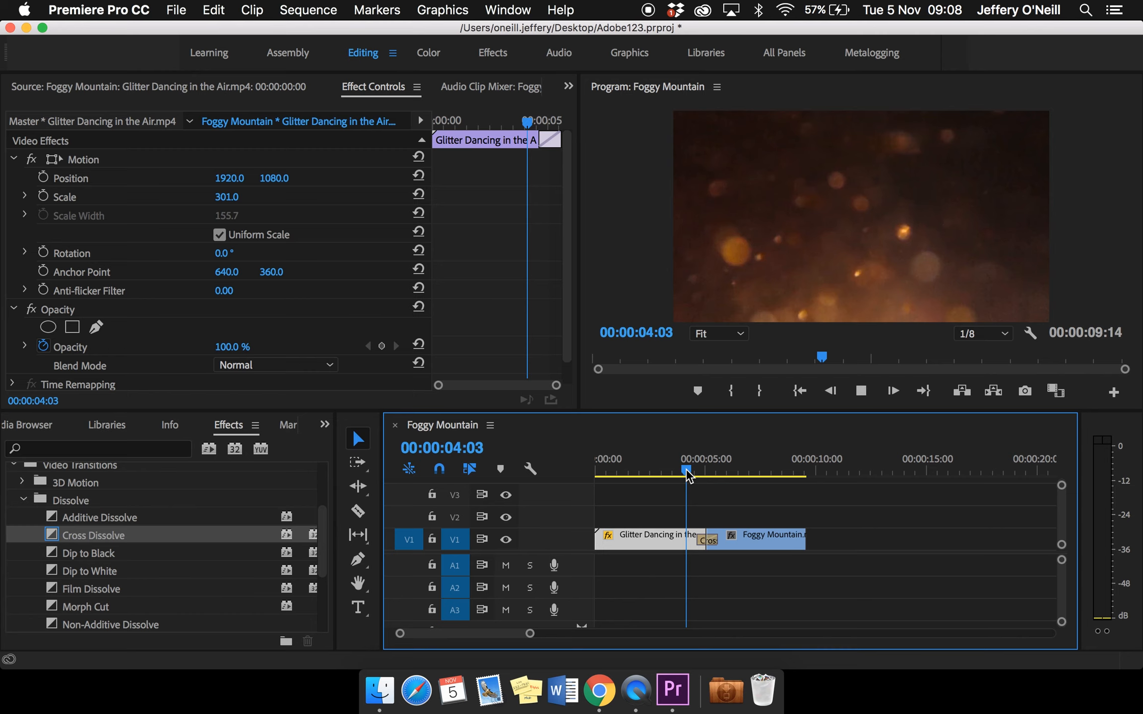
key(space)
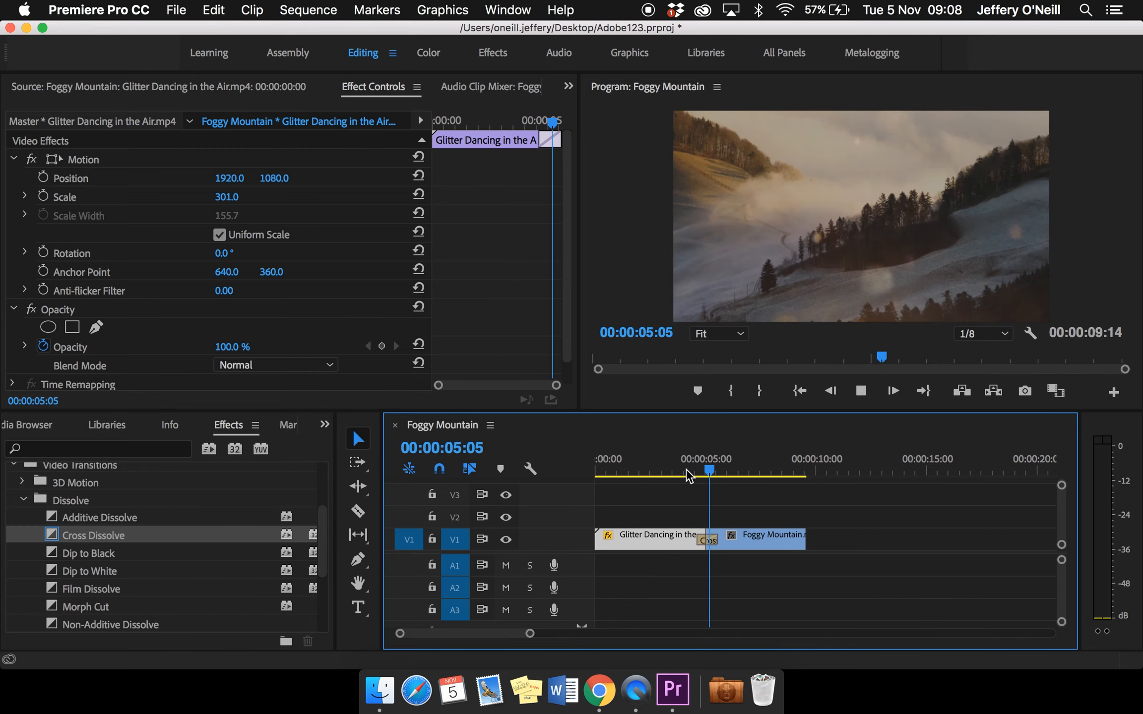
key(space)
click(670, 471)
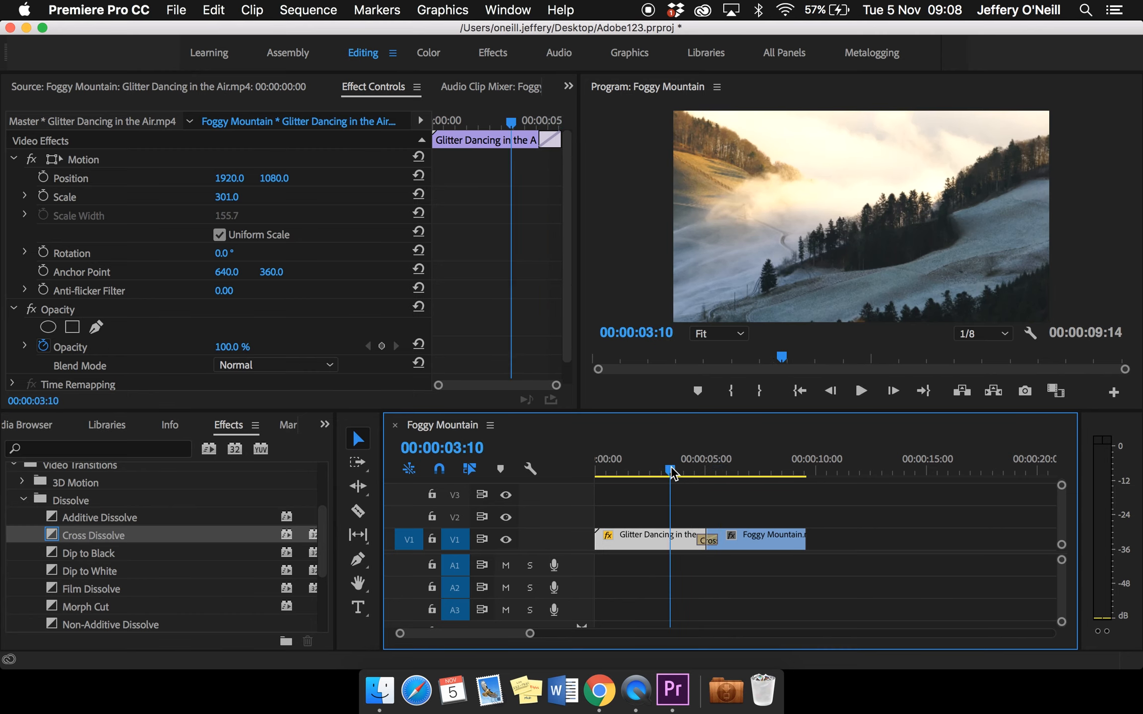
key(space)
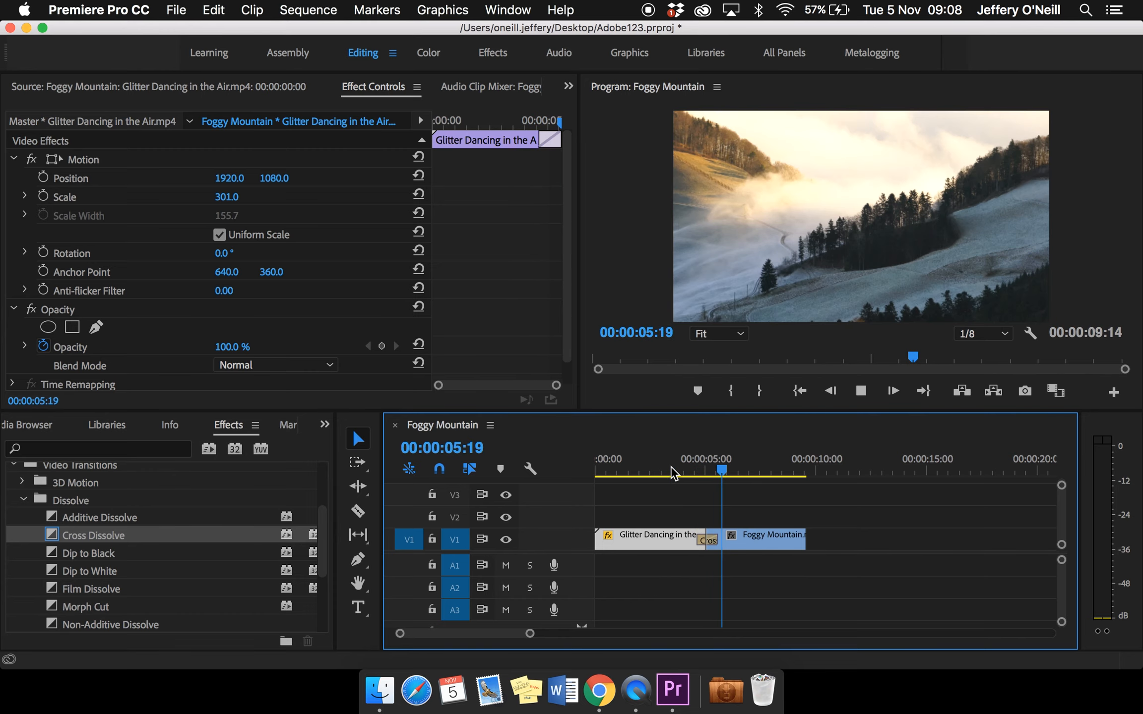
key(space)
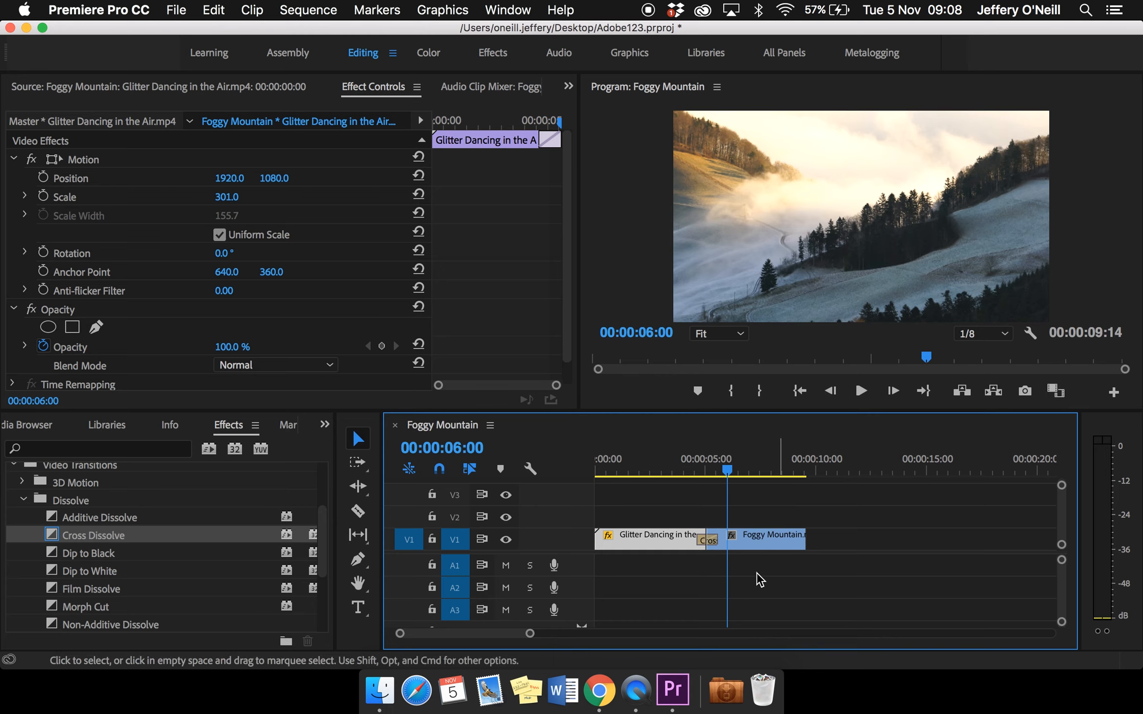
Return to the project's media and load the clock clip Pexels Videos 2570.mp4 in the Source monitor
click(31, 425)
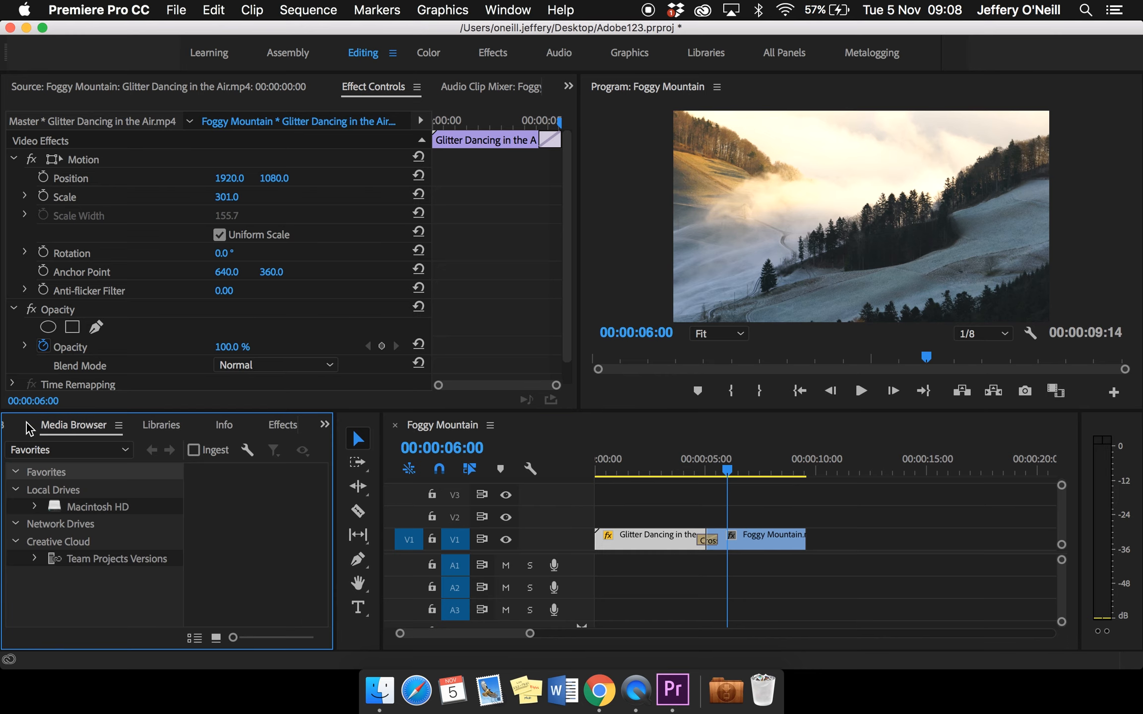
click(6, 427)
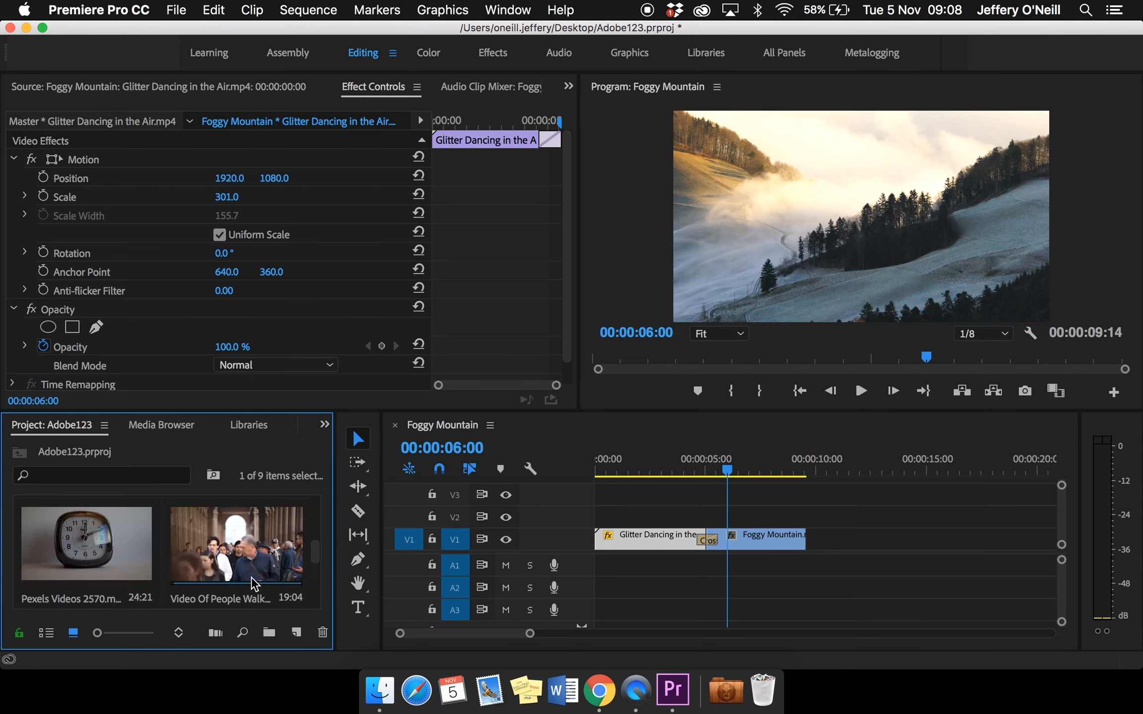
click(104, 545)
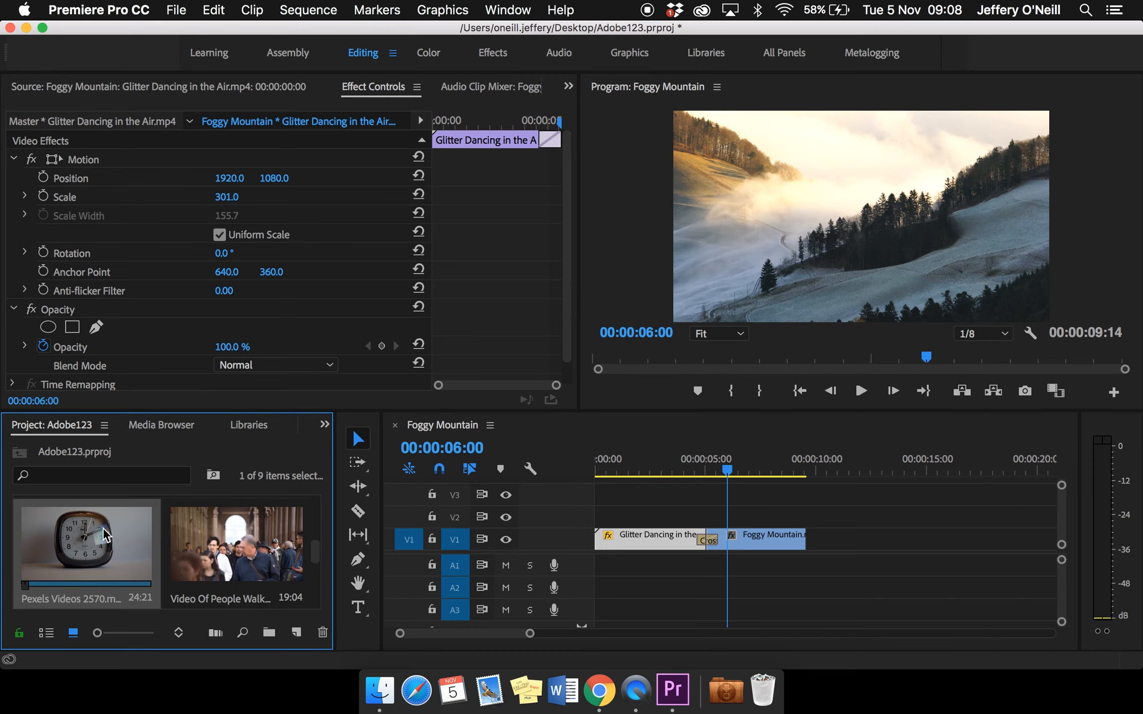
double_click(104, 536)
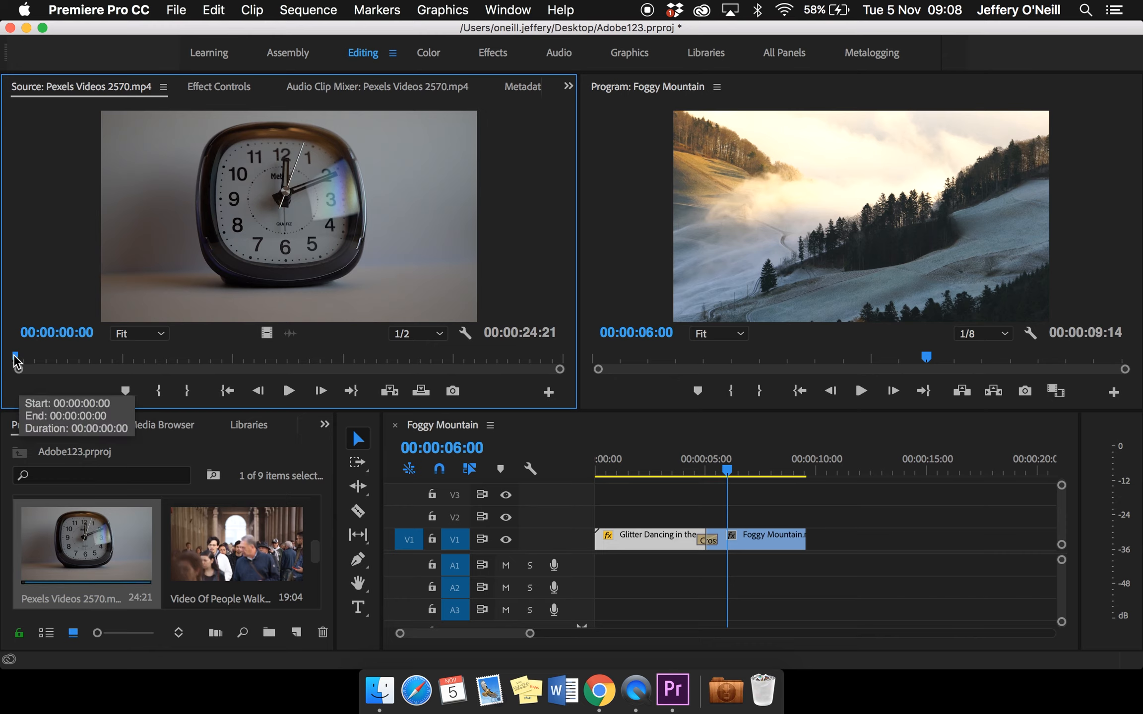
Mark In and Out points on the clock clip, with Out at 00:00:19:10, and place the segment on V1 after Foggy Mountain
drag(19, 361, 134, 362)
drag(202, 368, 416, 375)
key(i)
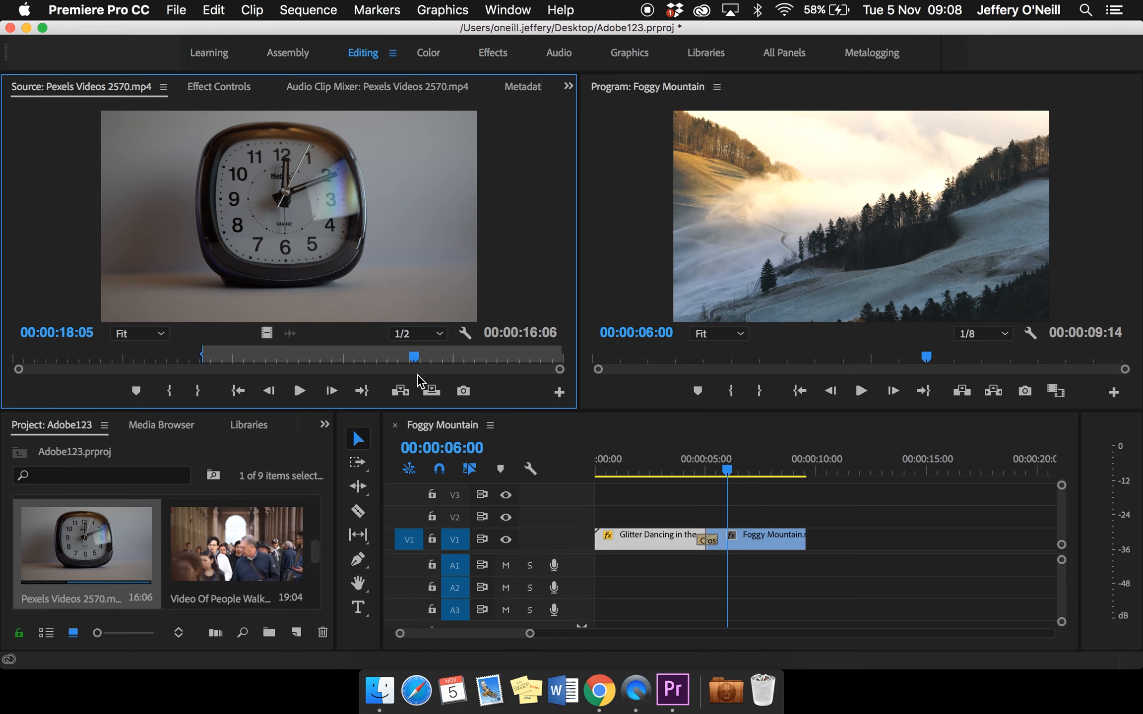
key(o)
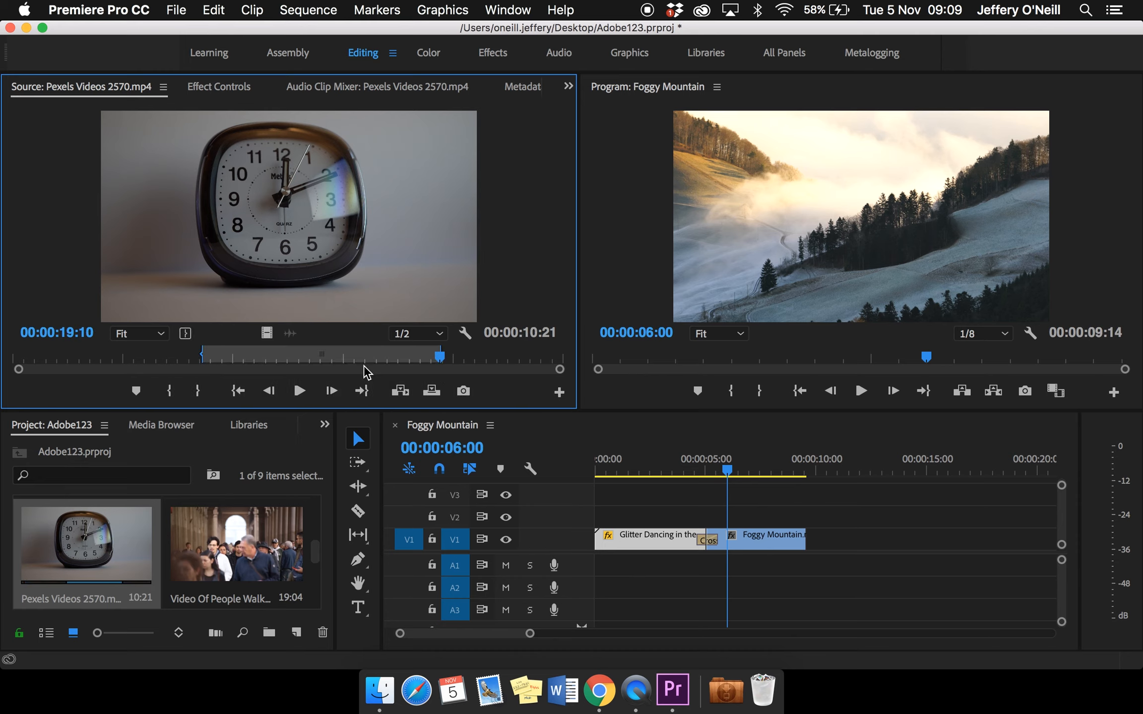
drag(274, 239, 849, 540)
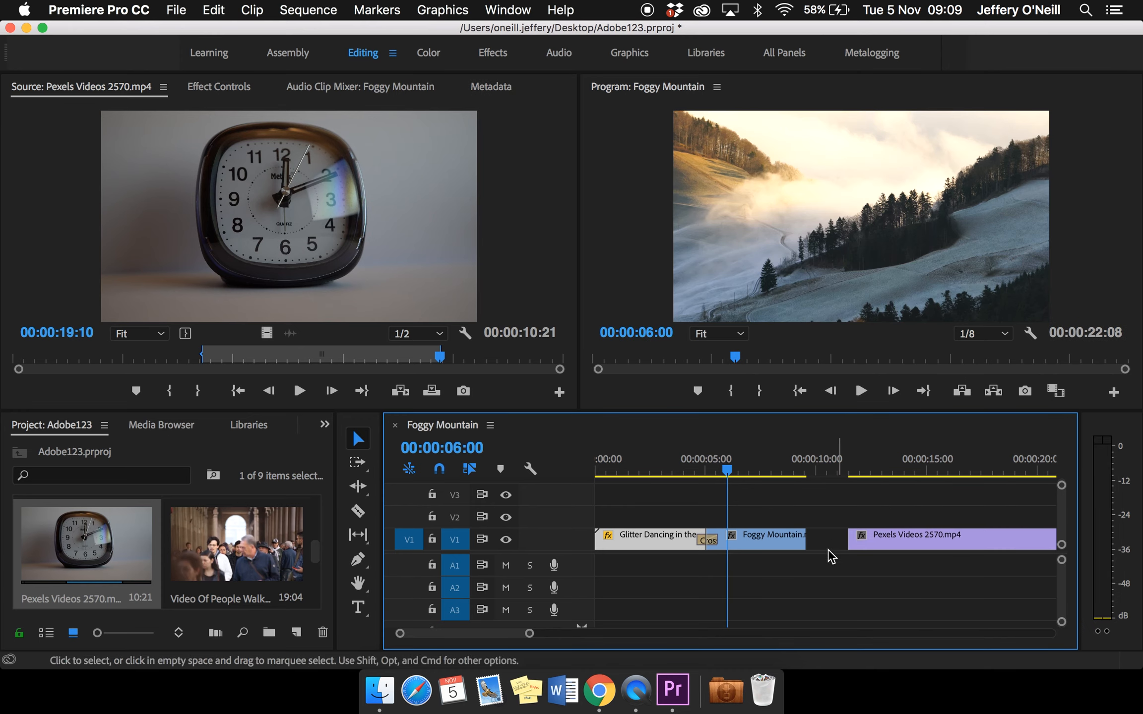
Ripple-delete the gap between Foggy Mountain and the clock clip on V1
click(832, 546)
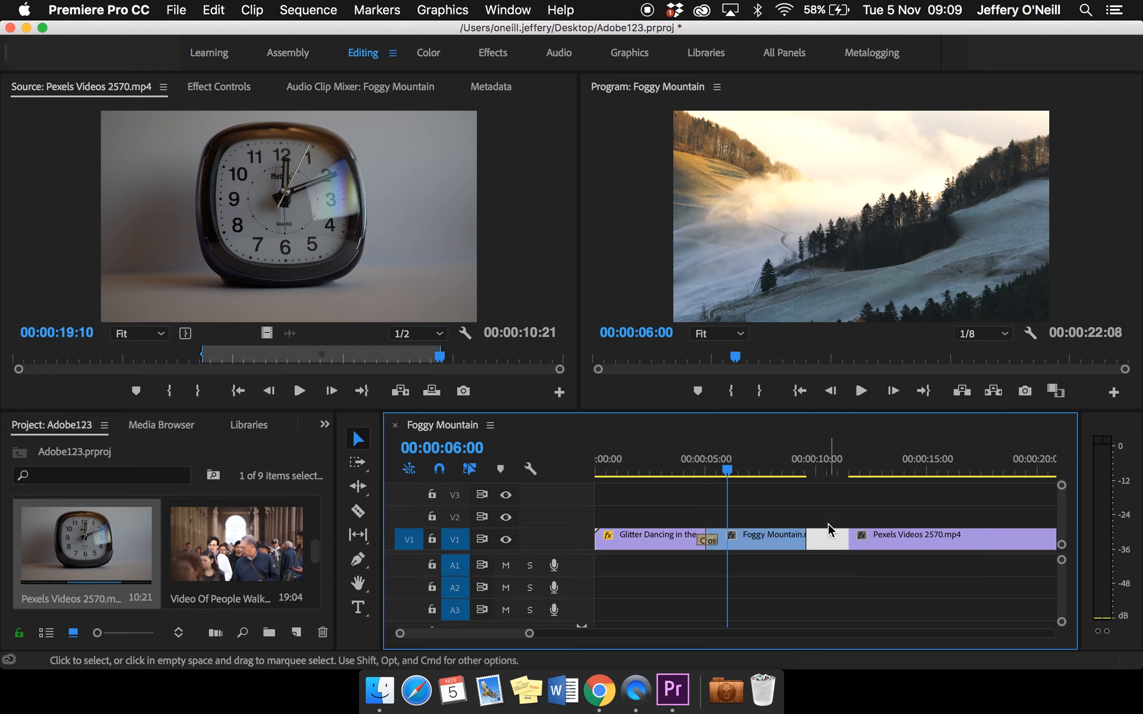
click(828, 511)
click(994, 579)
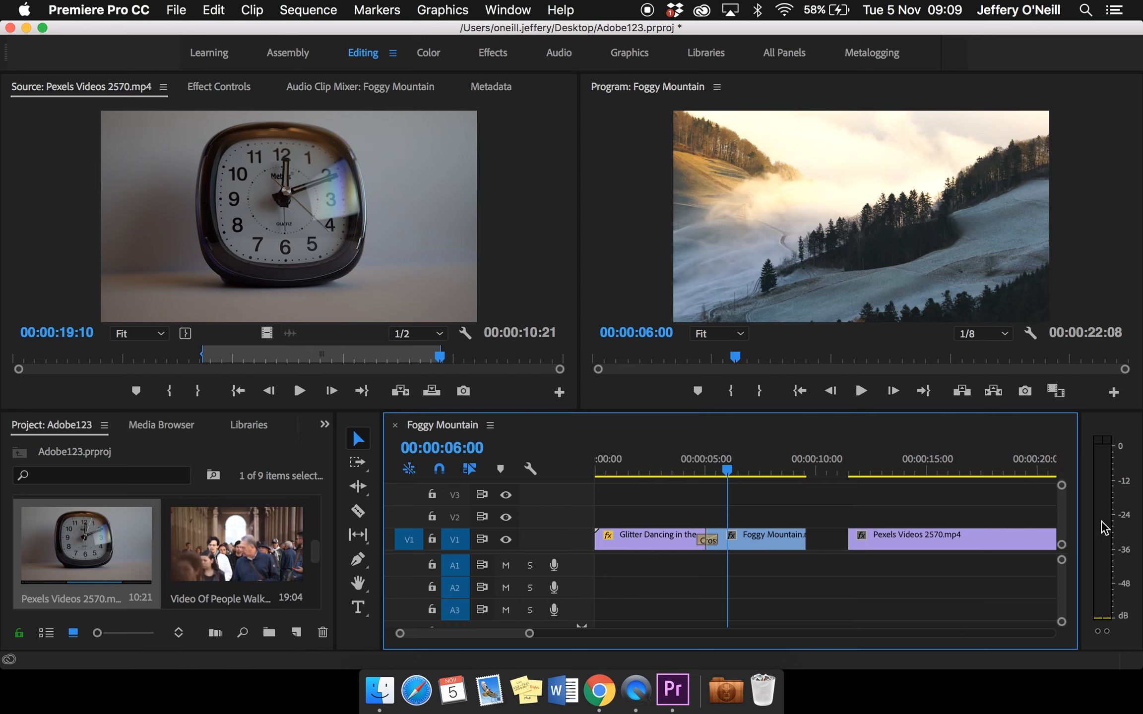
click(835, 546)
right_click(835, 545)
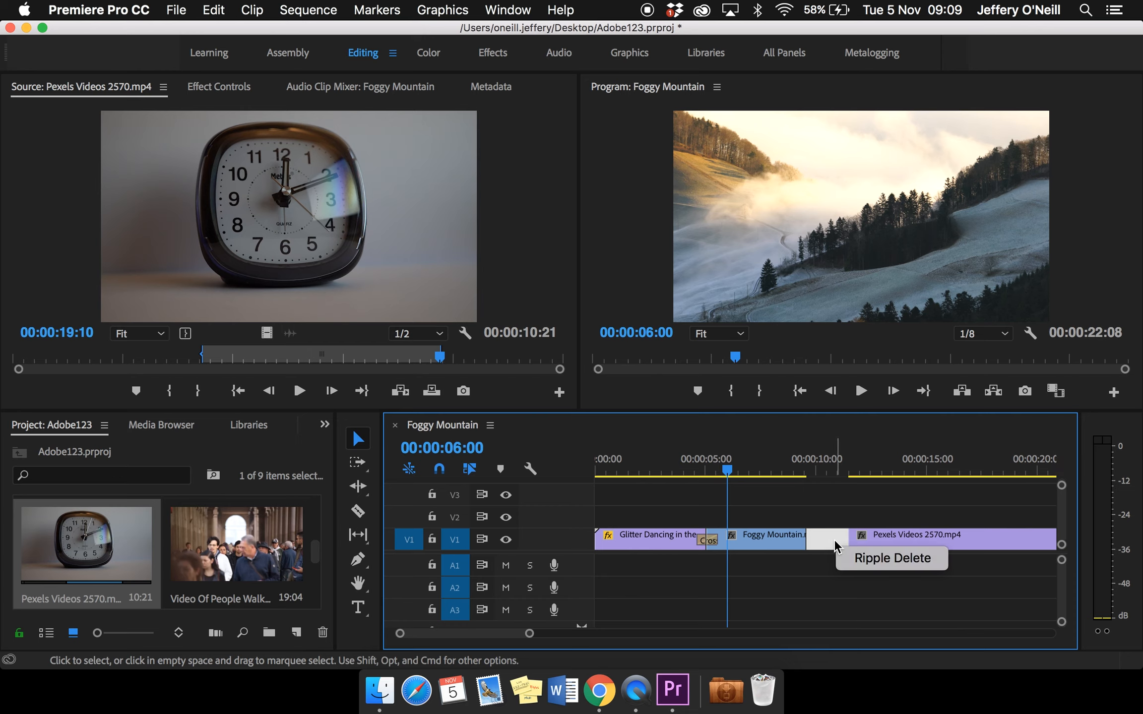
click(860, 560)
Play the sequence from 00:00:08:18 across the cut from Foggy Mountain into the clock clip
key(Down)
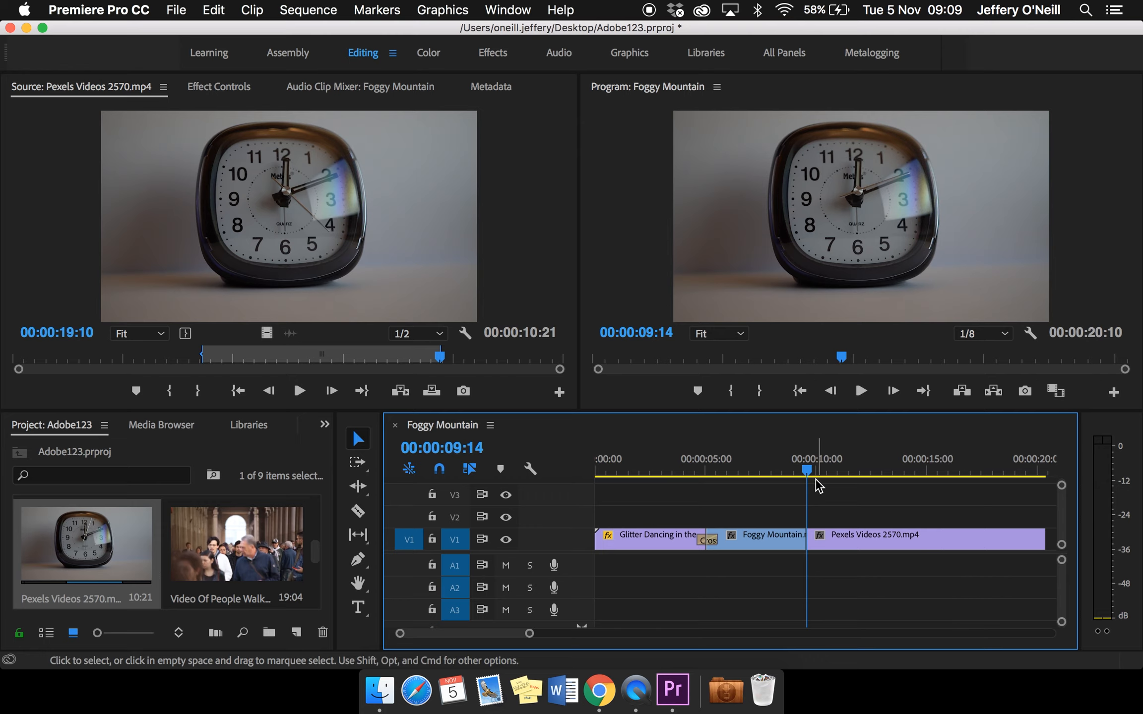
drag(809, 472, 791, 472)
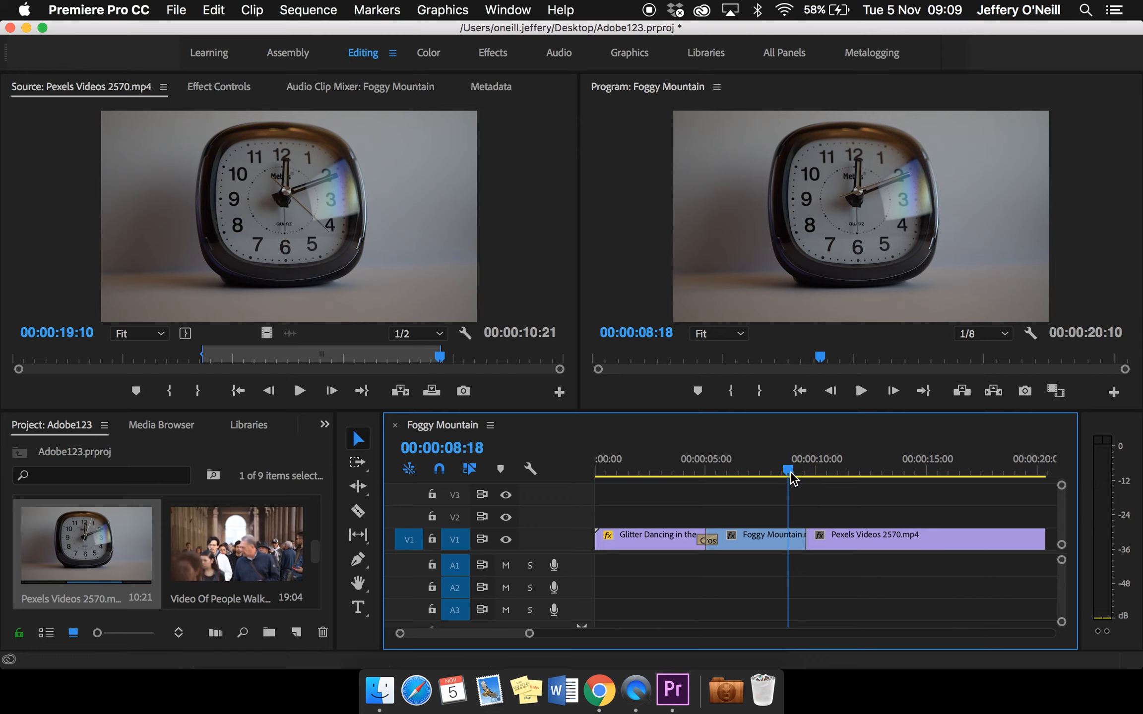
key(space)
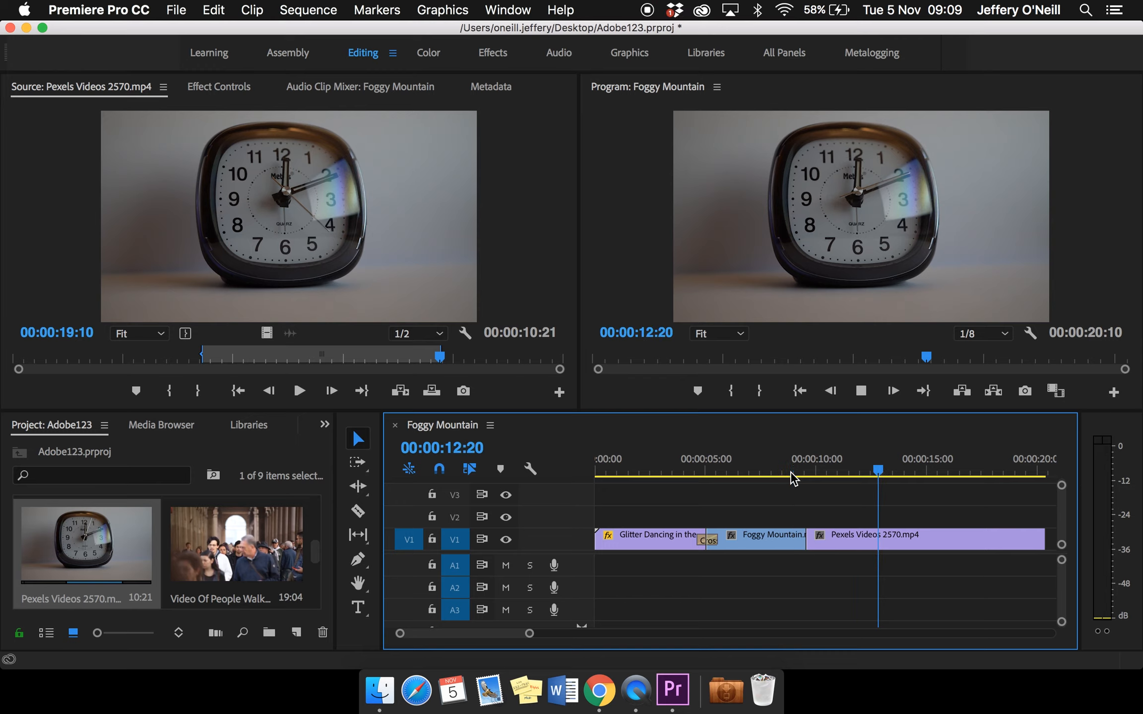
key(space)
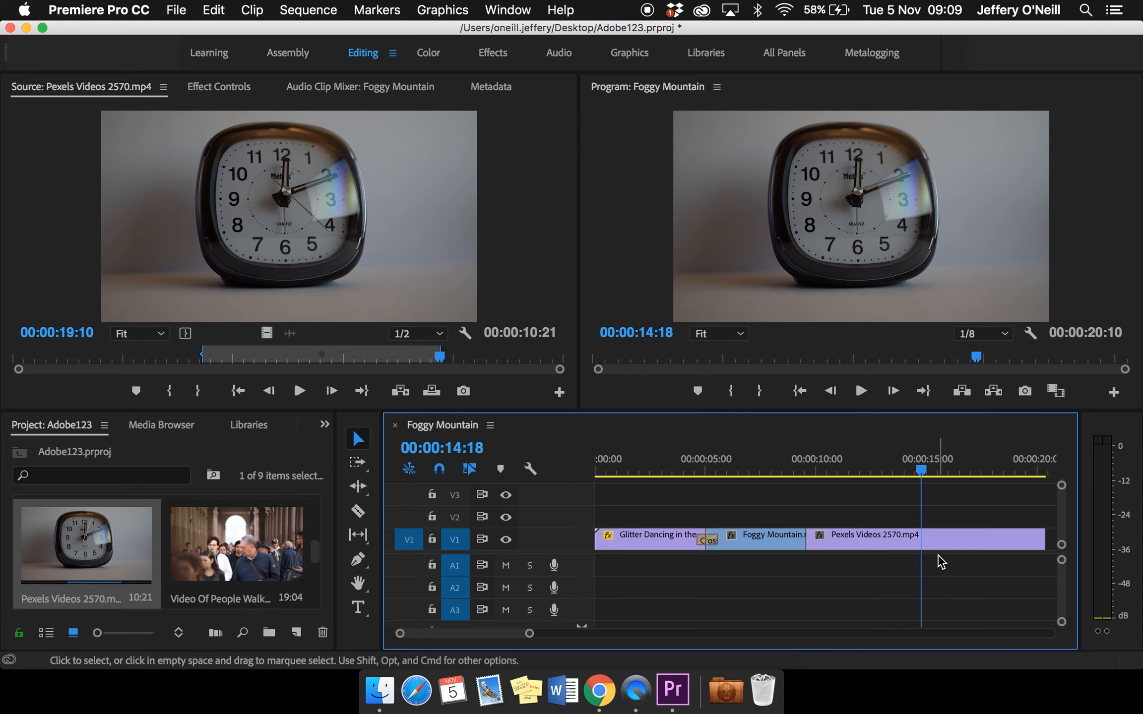
scroll(947, 539, right, 4)
key(space)
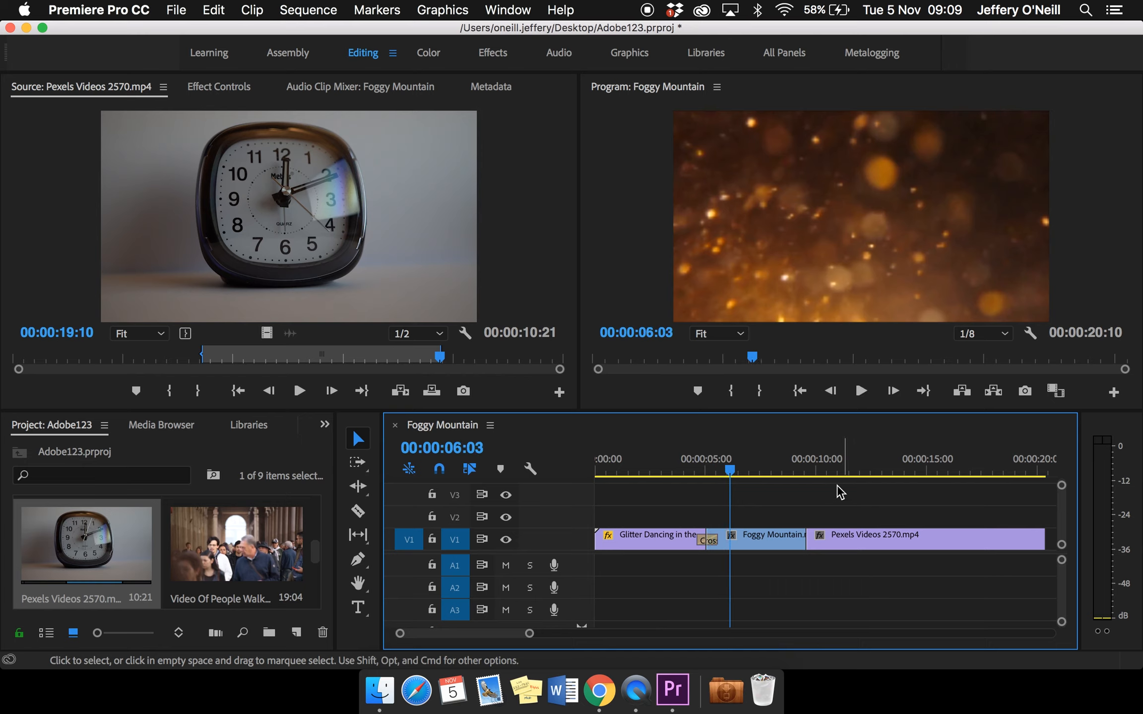
Render the video previews of the whole sequence from In to Out
click(323, 10)
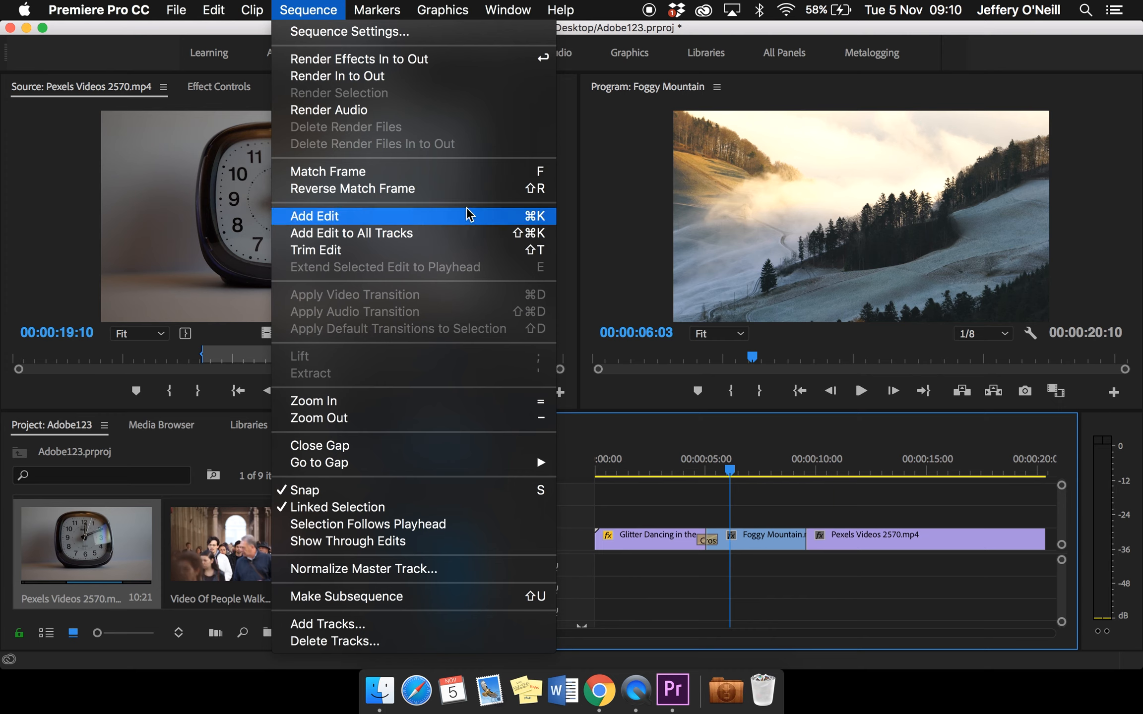
click(404, 77)
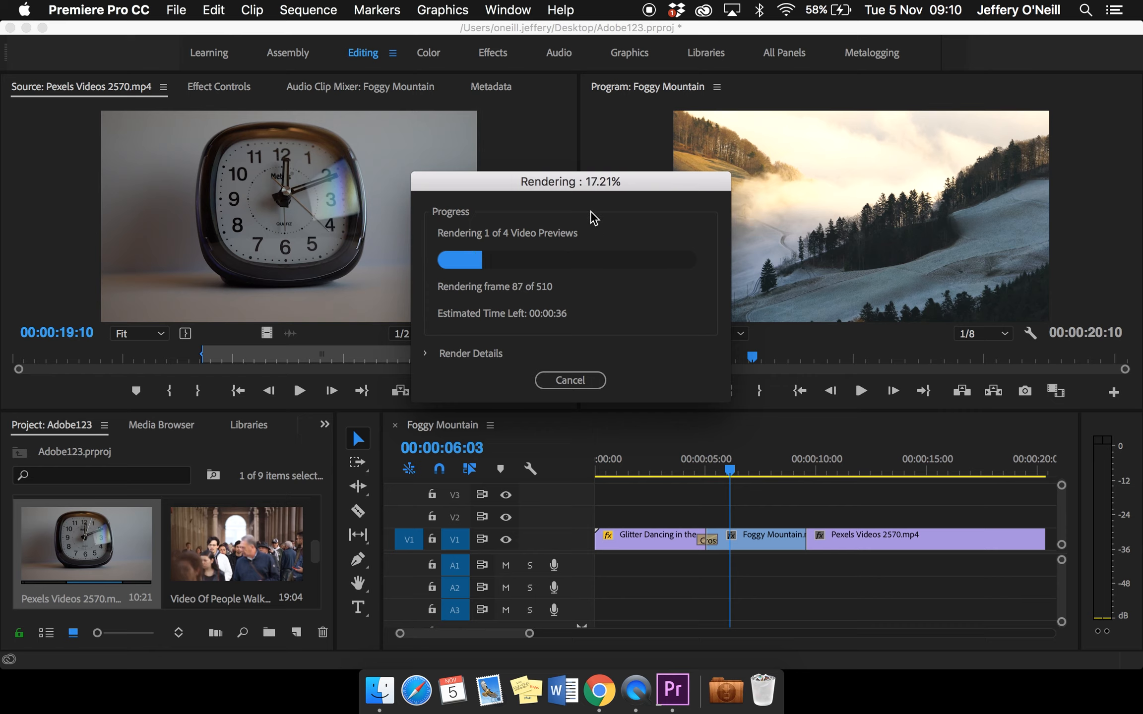
drag(622, 183, 569, 152)
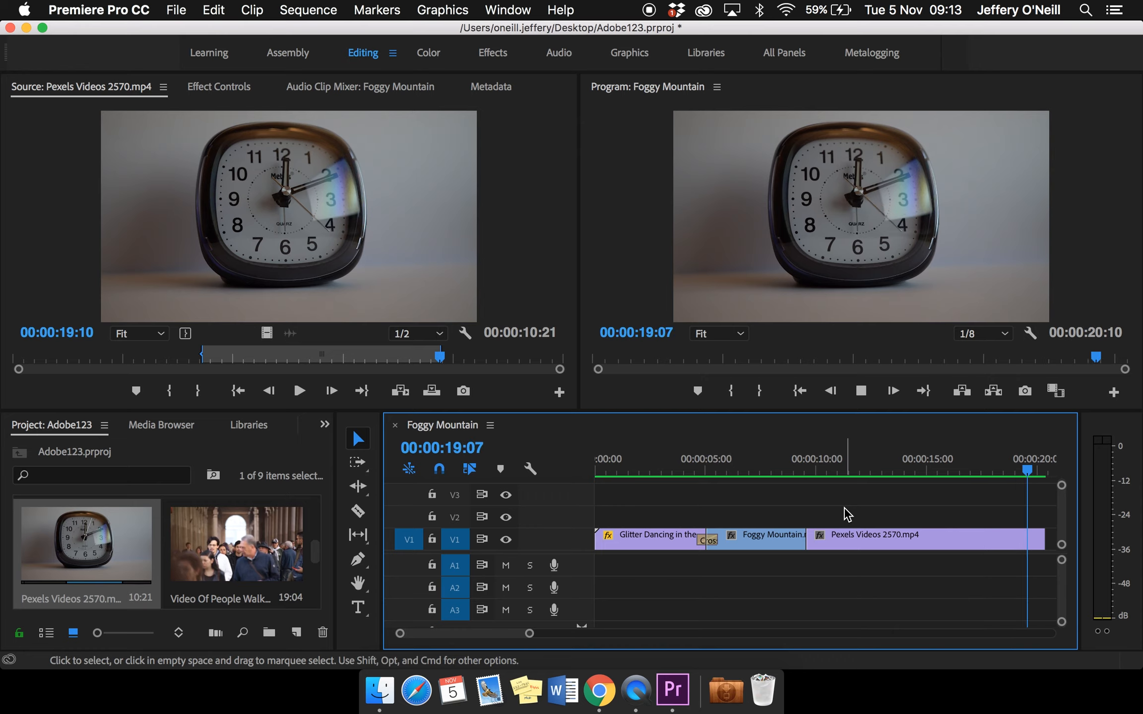
scroll(844, 507, left, 10)
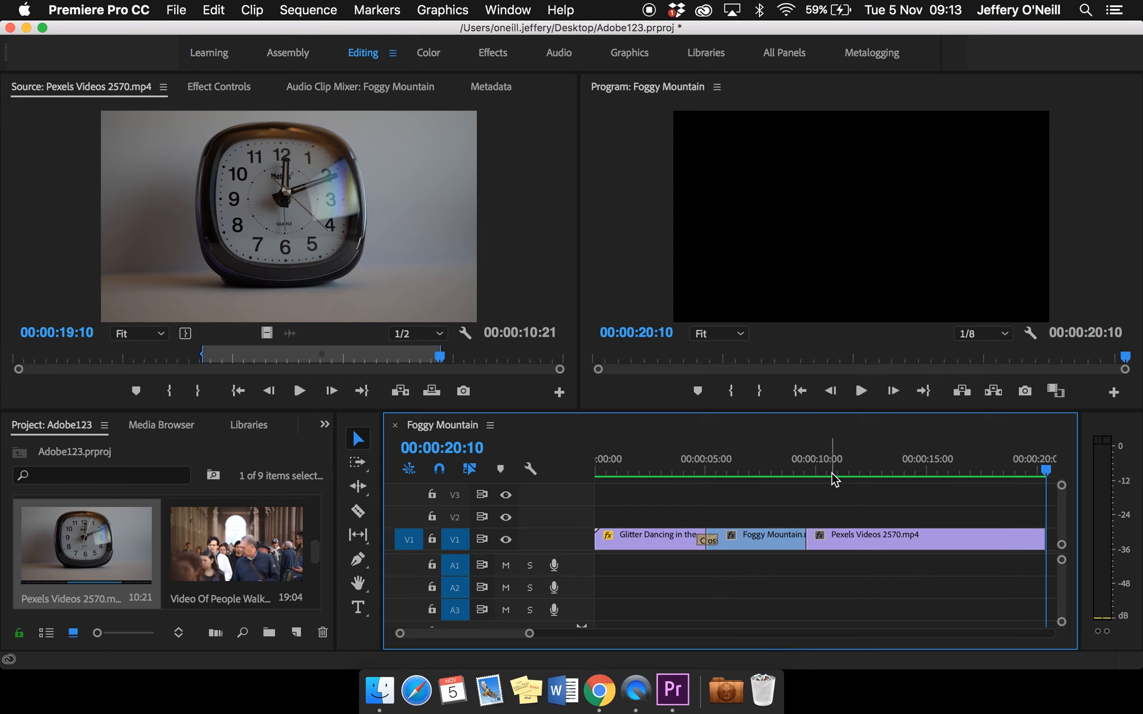
Set the speed of the clock clip in the sequence to 300%
click(867, 533)
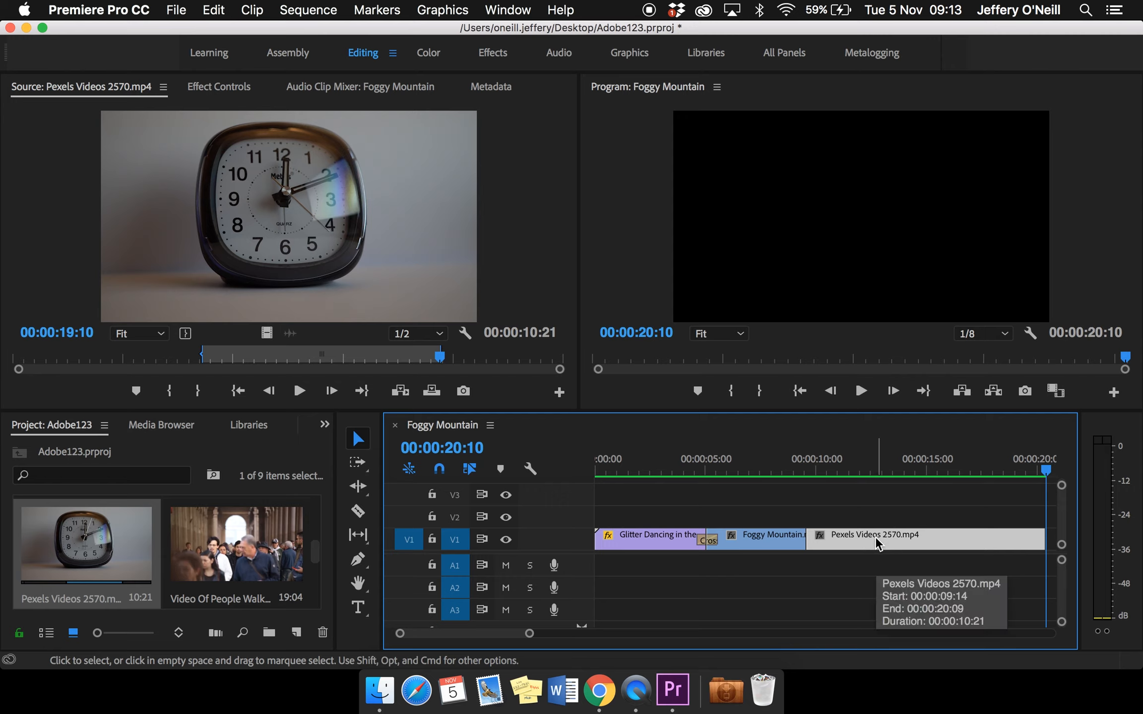
right_click(875, 536)
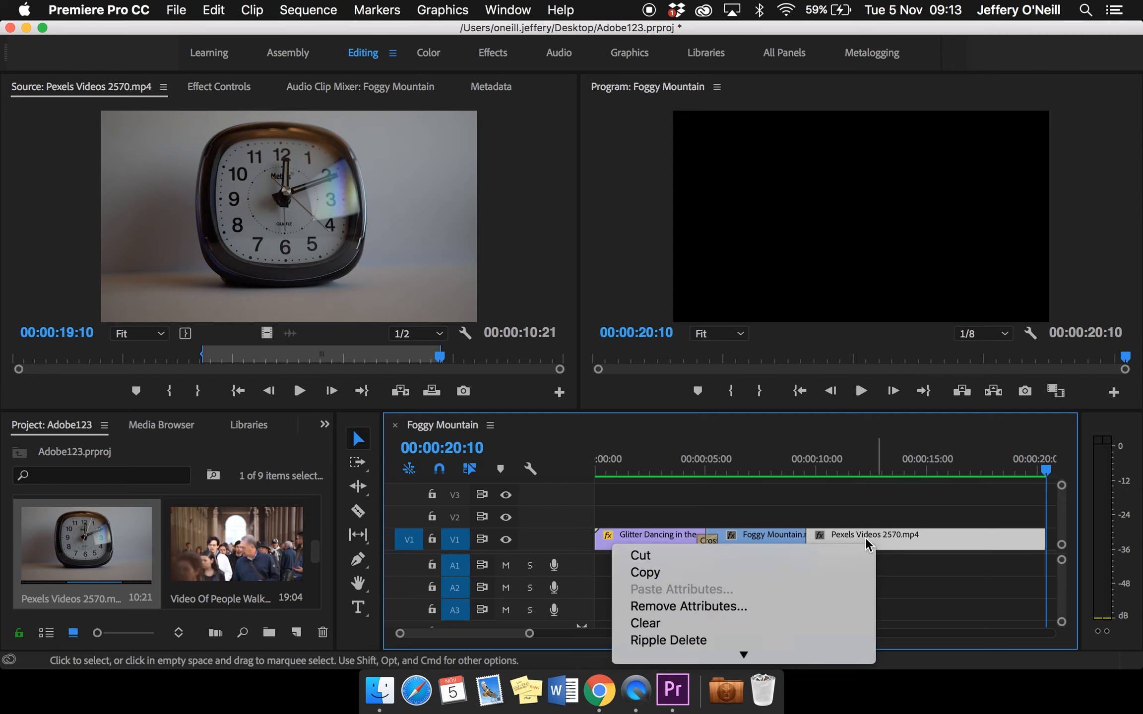
scroll(810, 592, down, 3)
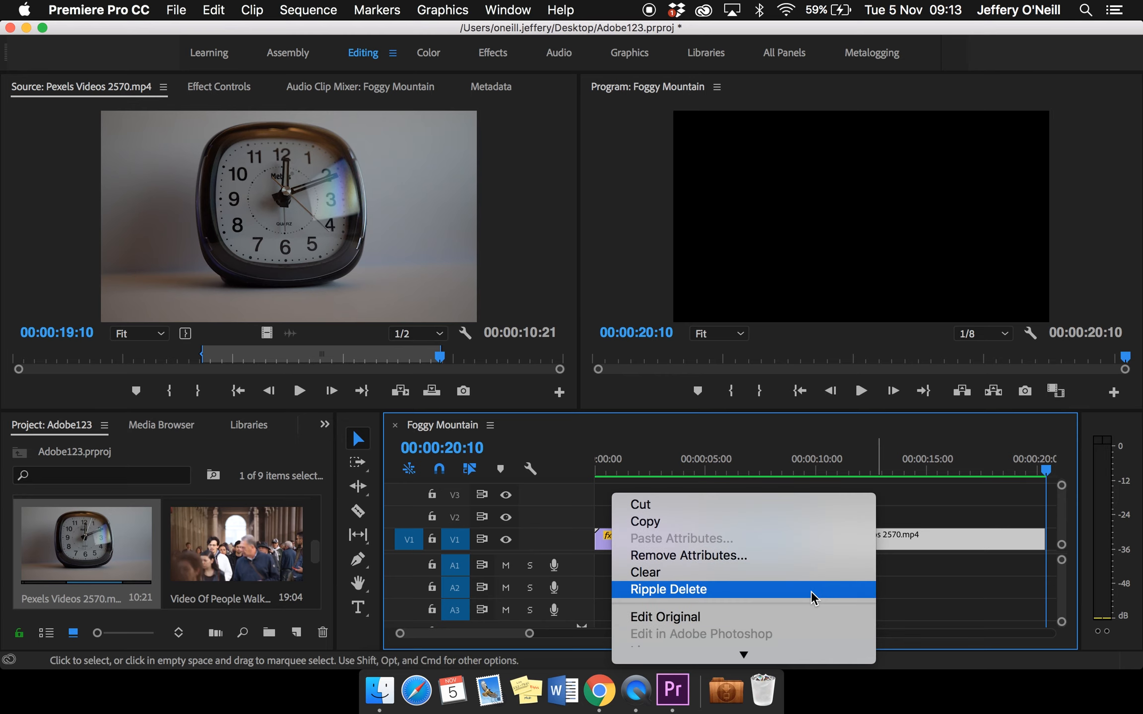
scroll(812, 593, down, 5)
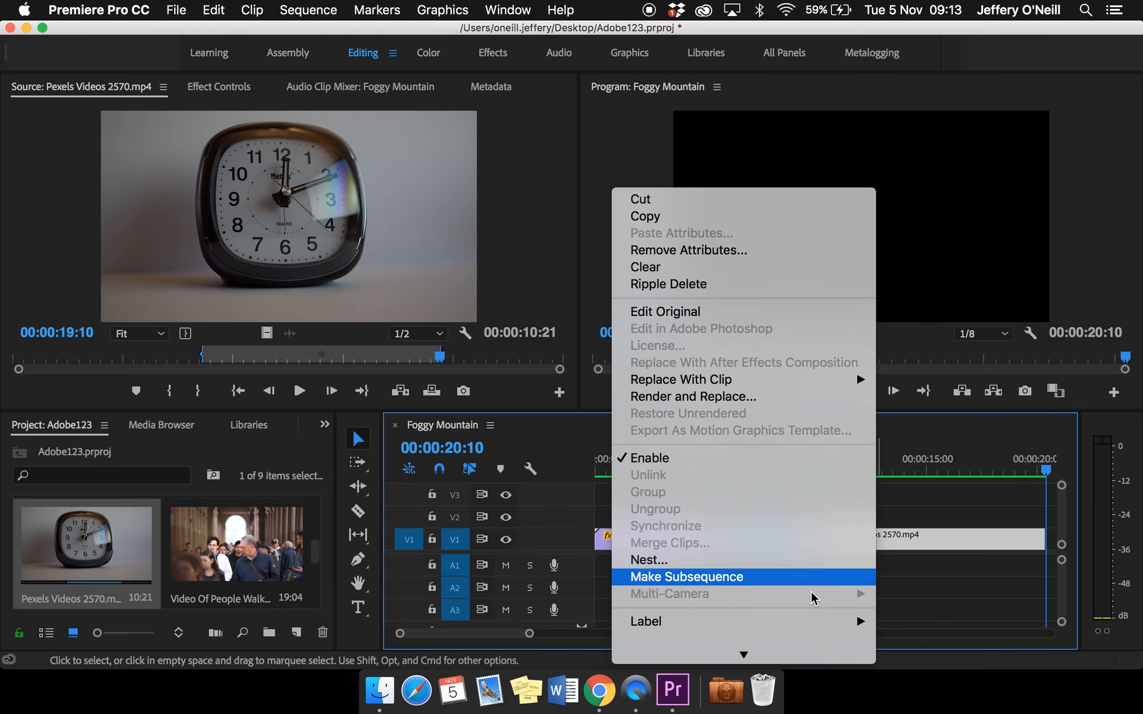
scroll(811, 595, down, 4)
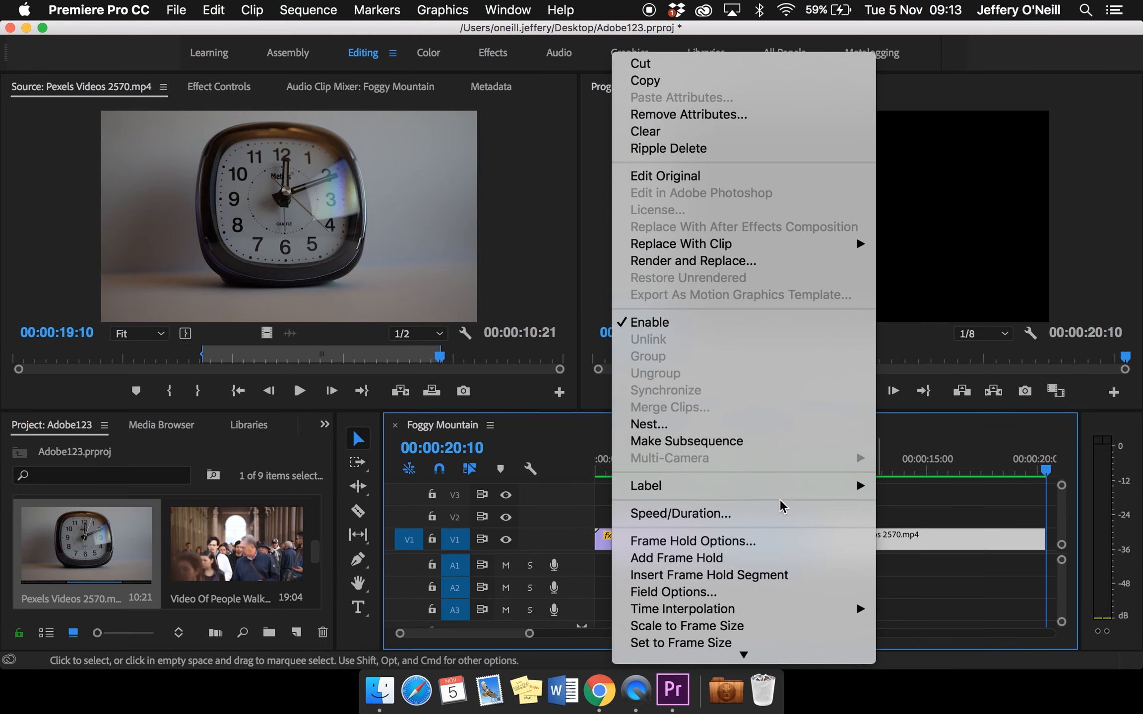
click(779, 512)
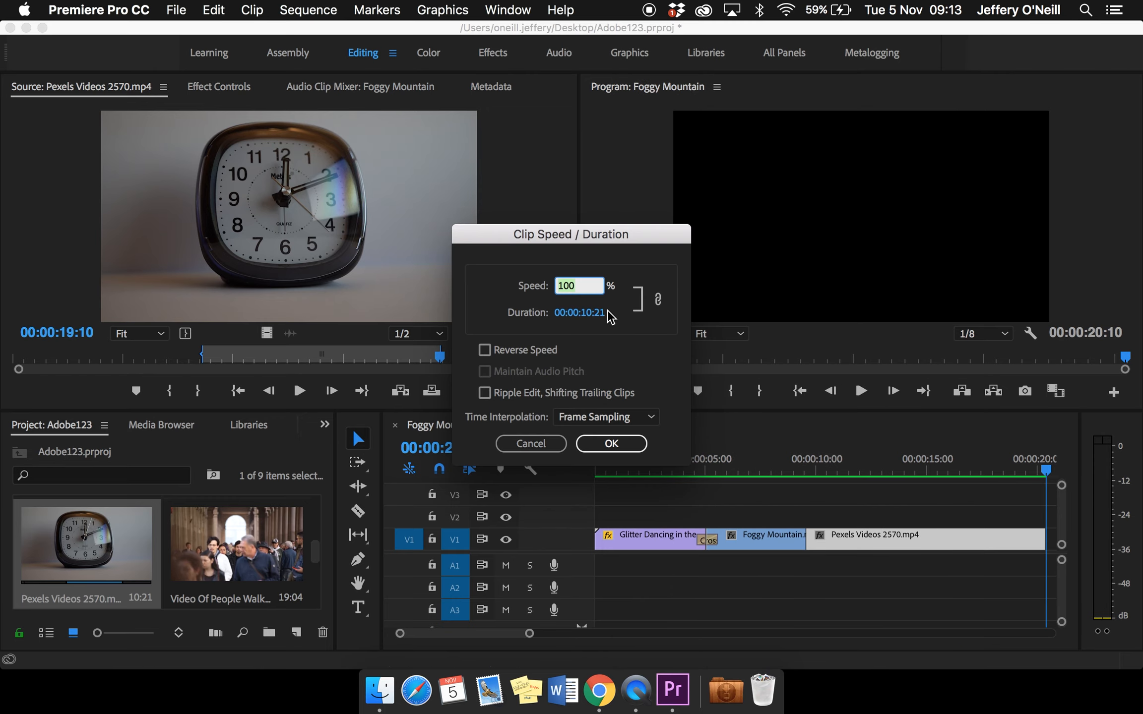
text(3)
click(591, 443)
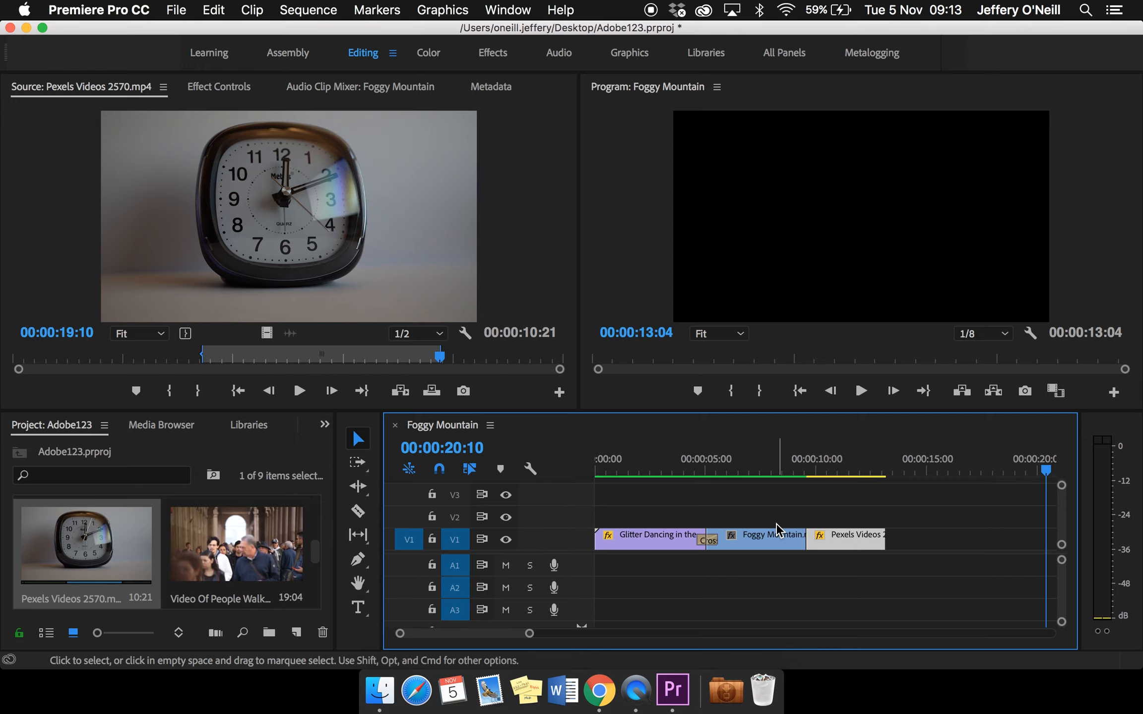
Set the speed of the Foggy Mountain clip in the sequence to 200%
click(764, 542)
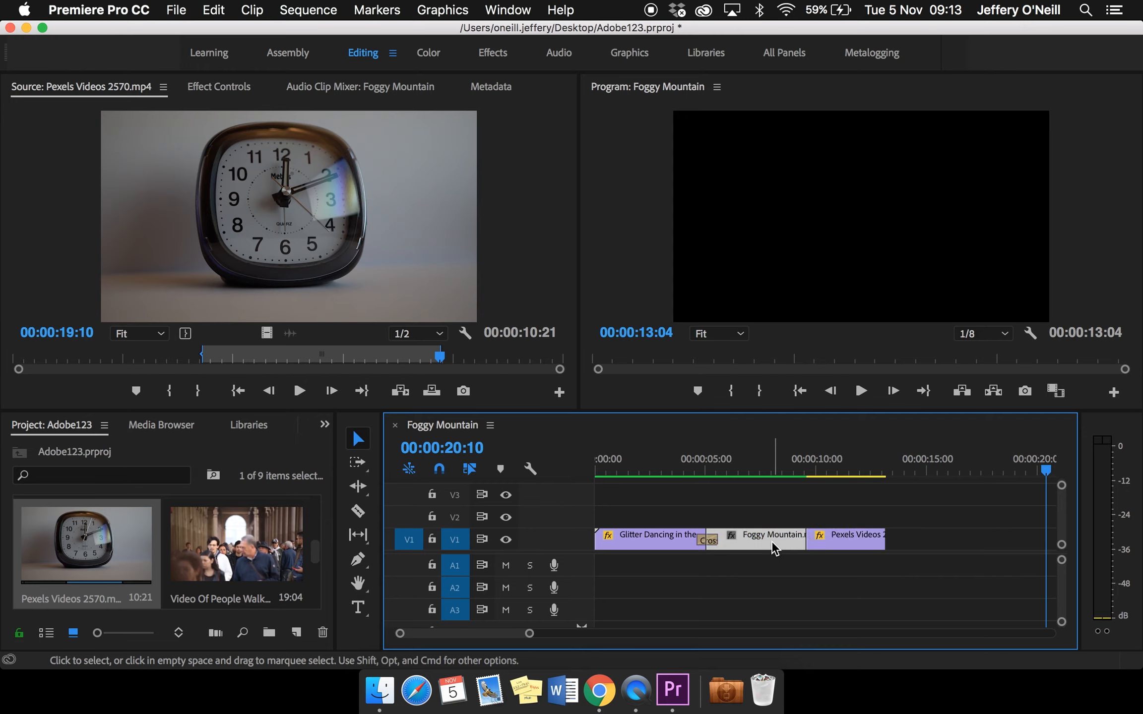
right_click(772, 547)
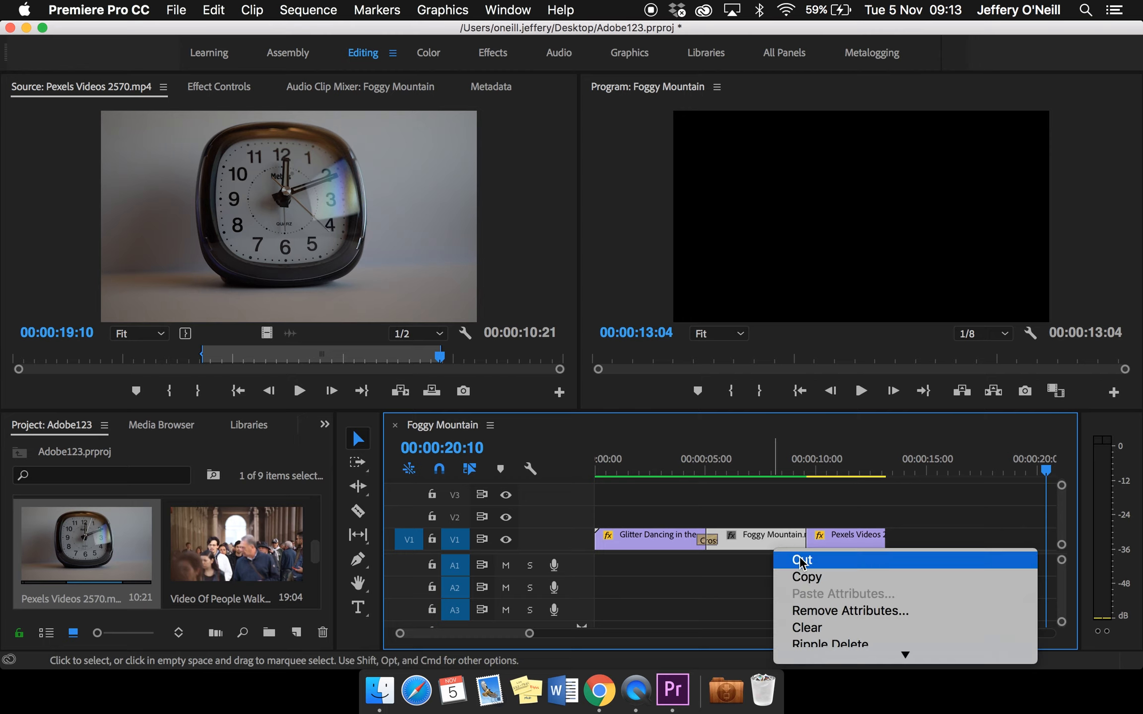
scroll(810, 573, down, 3)
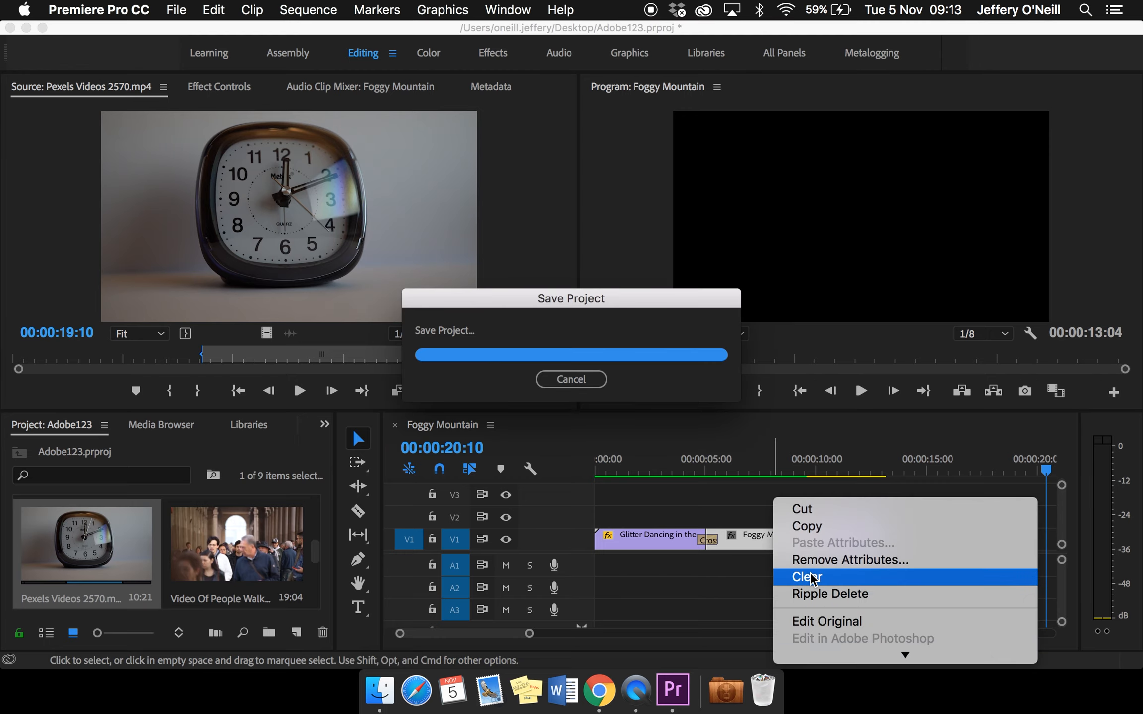
scroll(810, 578, down, 10)
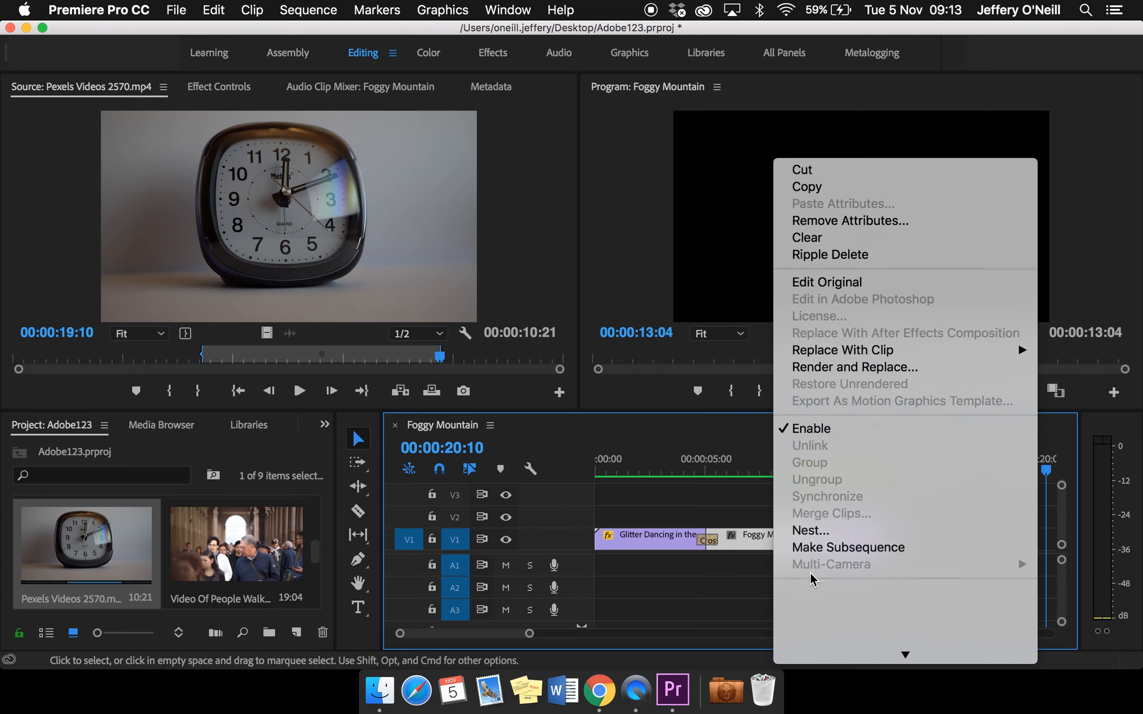
scroll(811, 573, down, 3)
click(810, 573)
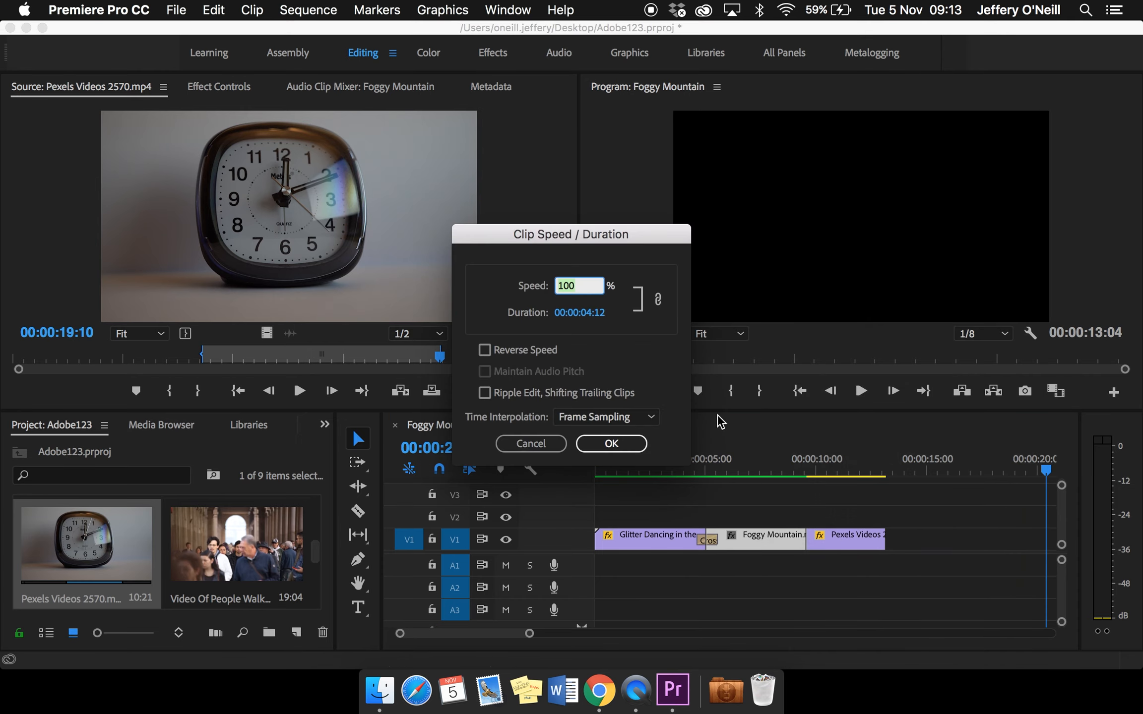
text(200)
click(606, 443)
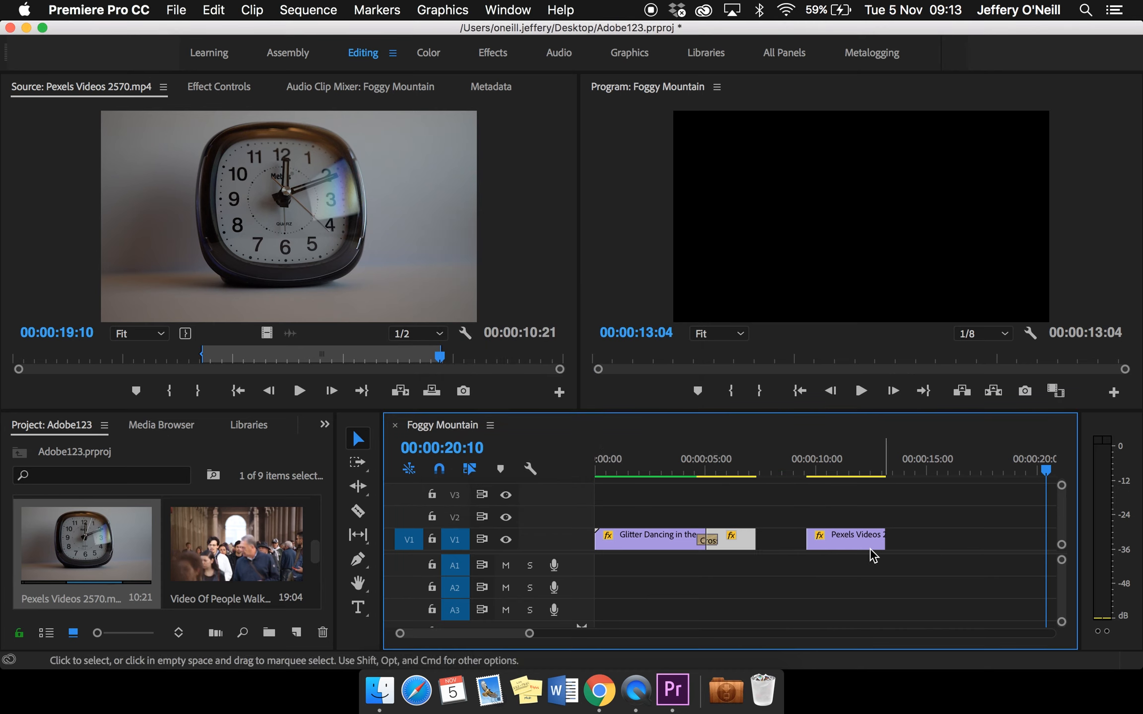
Ripple-delete the gap between the shortened Foggy Mountain clip and the clock clip, and replay the sequence from within the first clip
click(776, 539)
click(787, 505)
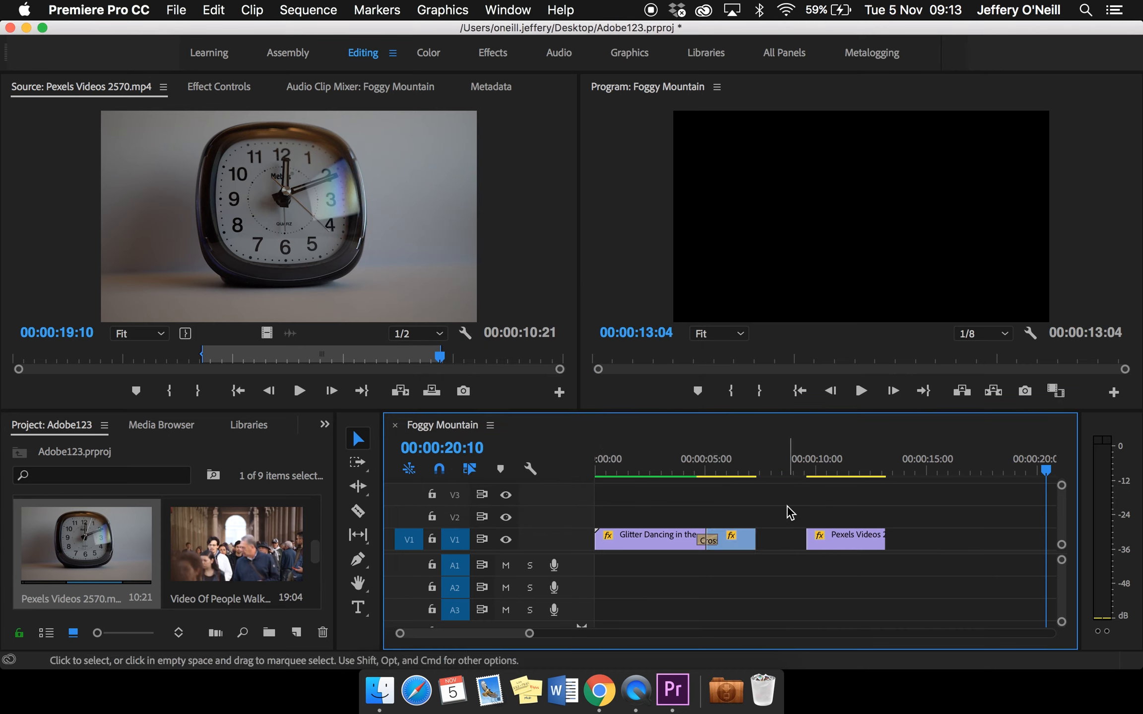
right_click(778, 544)
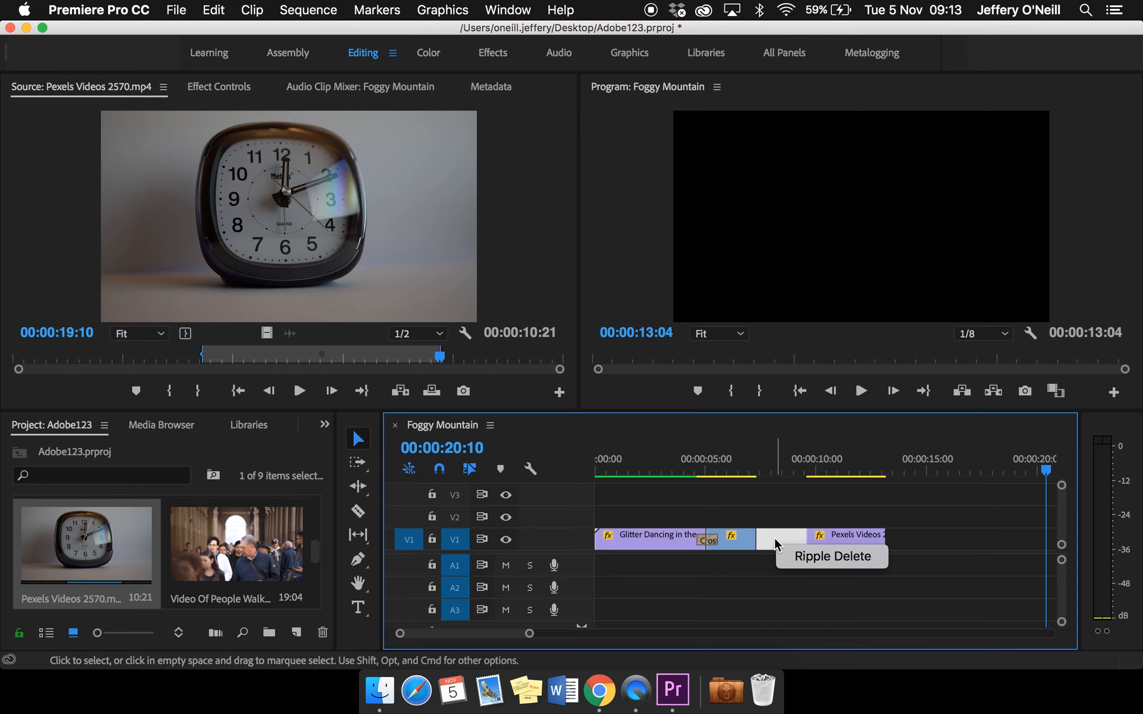
click(814, 552)
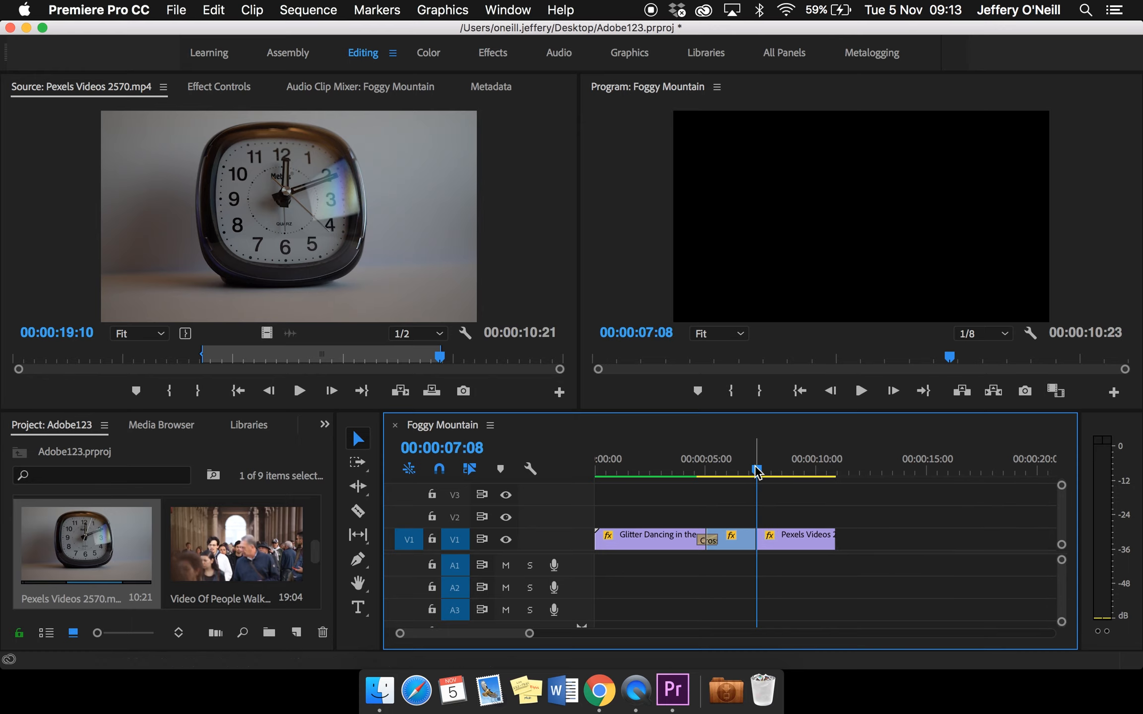
drag(757, 469, 659, 466)
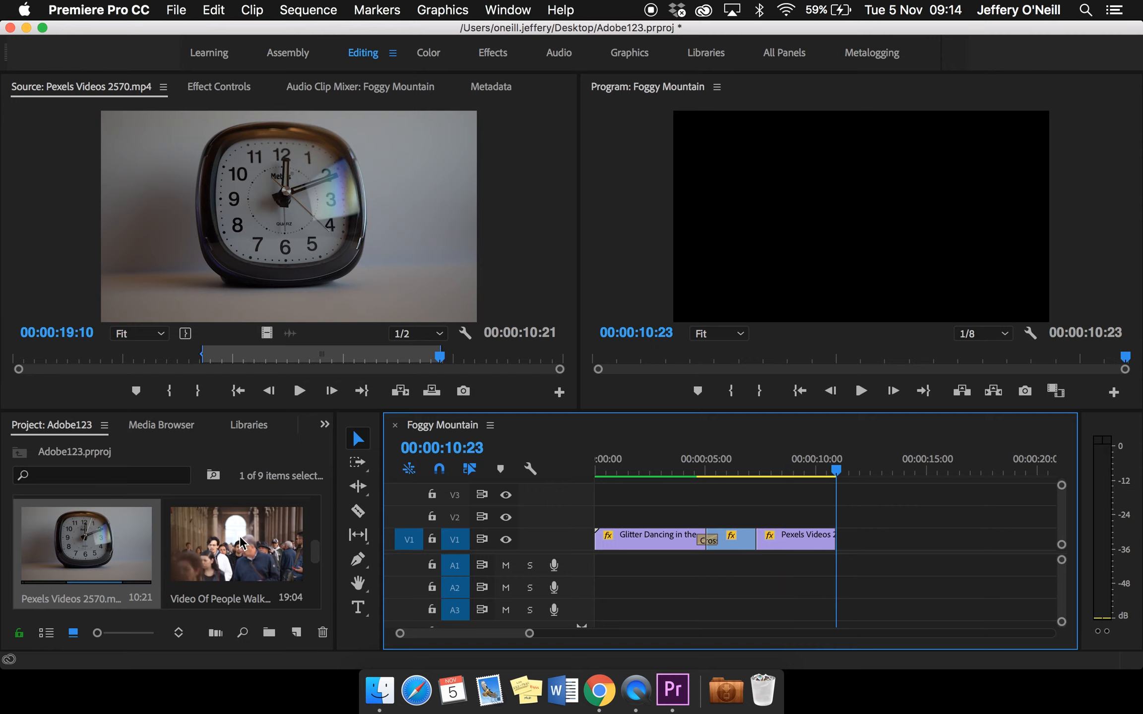
Load 32 sec cut.mp3 from the audiojungle-19527073-epic-cinematic bin into the Source Monitor and close the bin window
scroll(240, 537, up, 2)
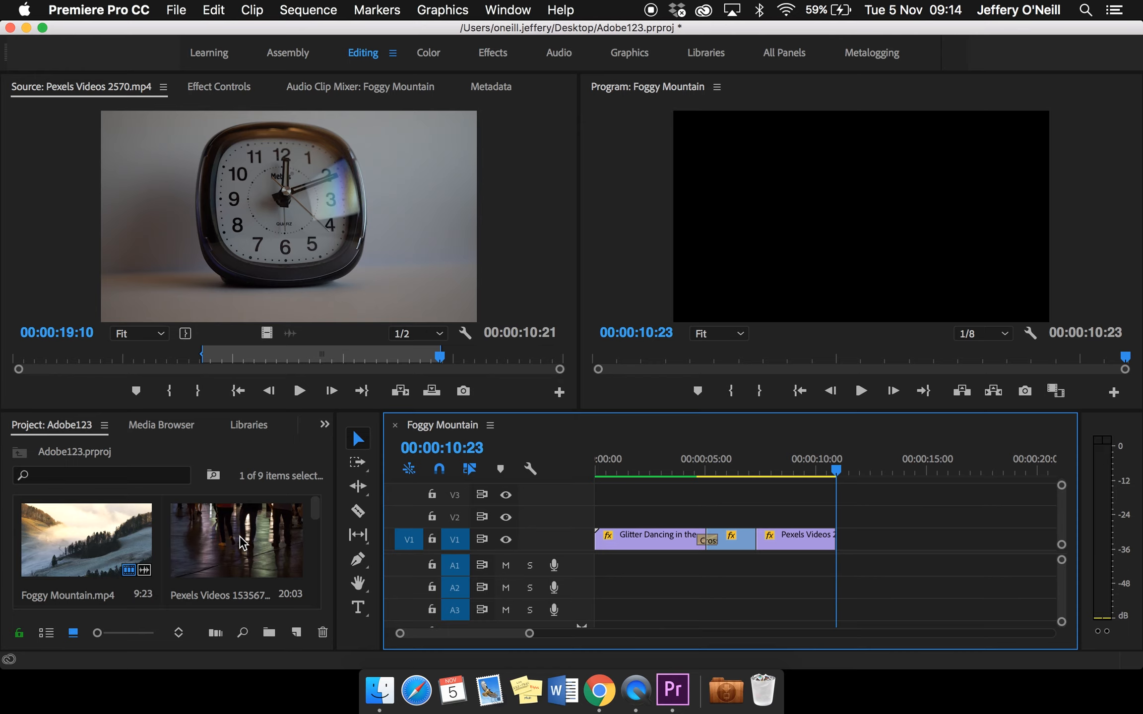
scroll(241, 542, down, 5)
scroll(175, 534, up, 1)
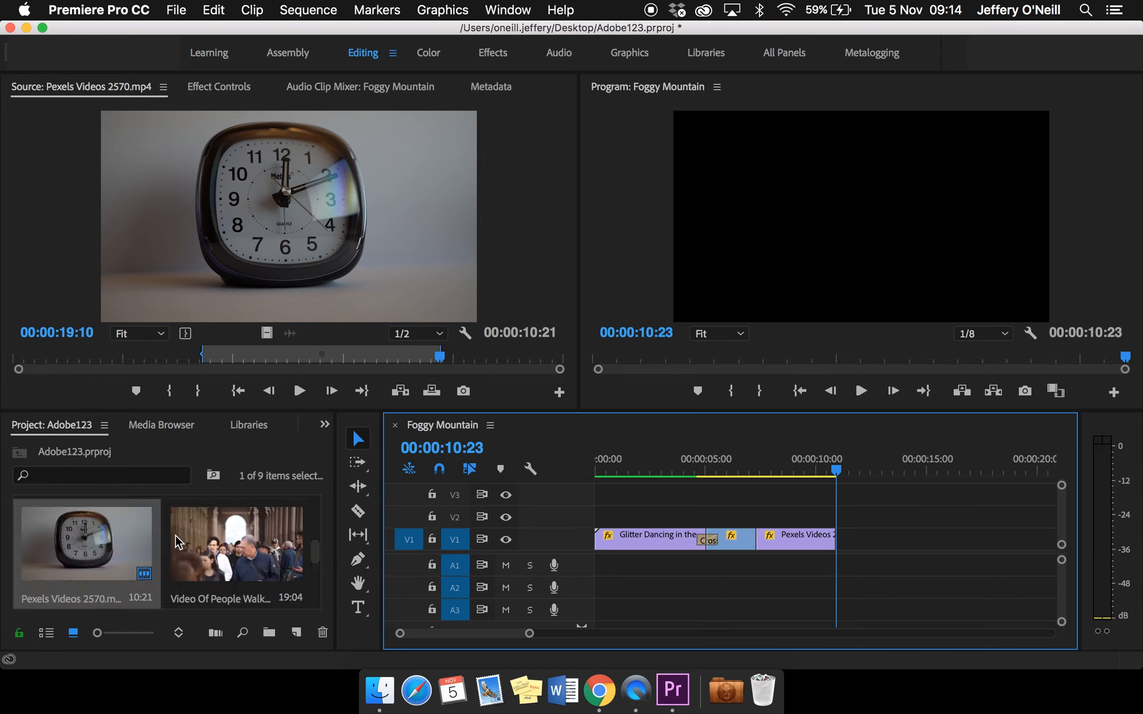
scroll(175, 535, down, 1)
scroll(175, 535, up, 1)
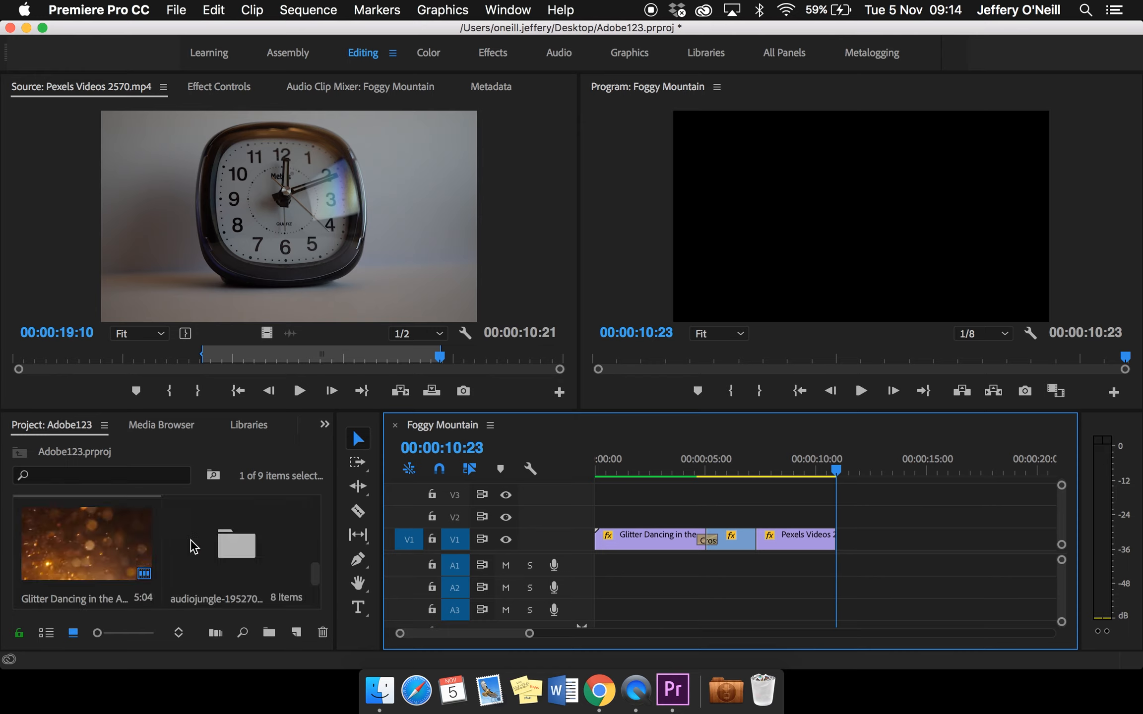
double_click(218, 551)
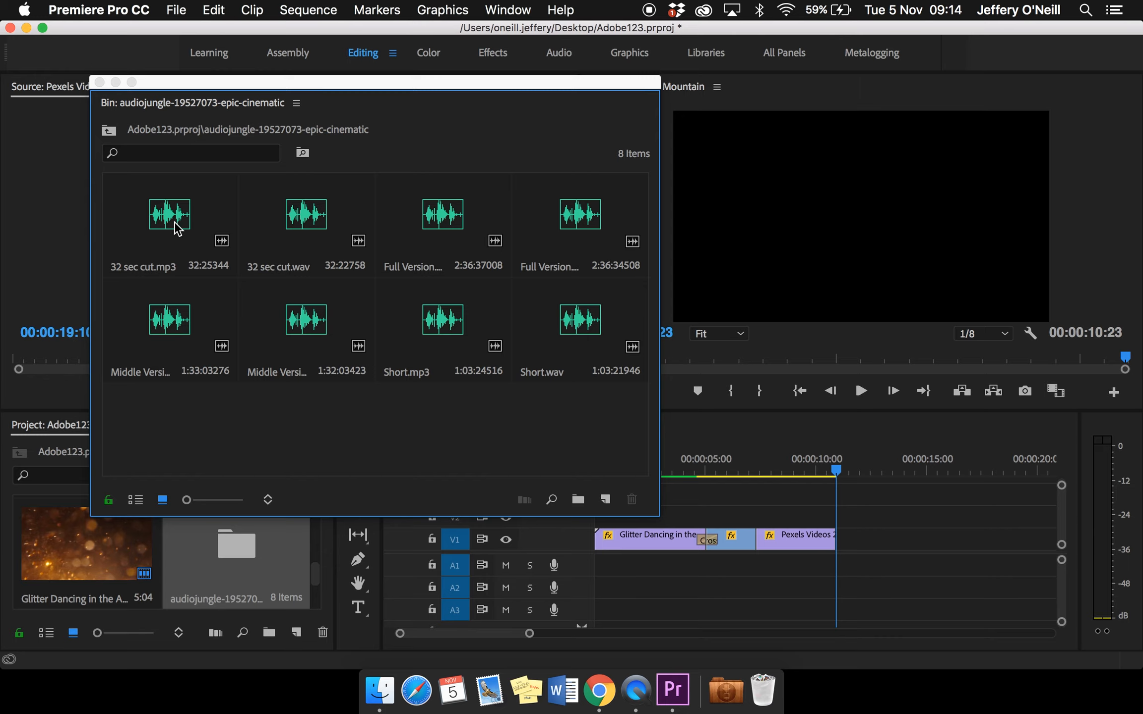
double_click(158, 219)
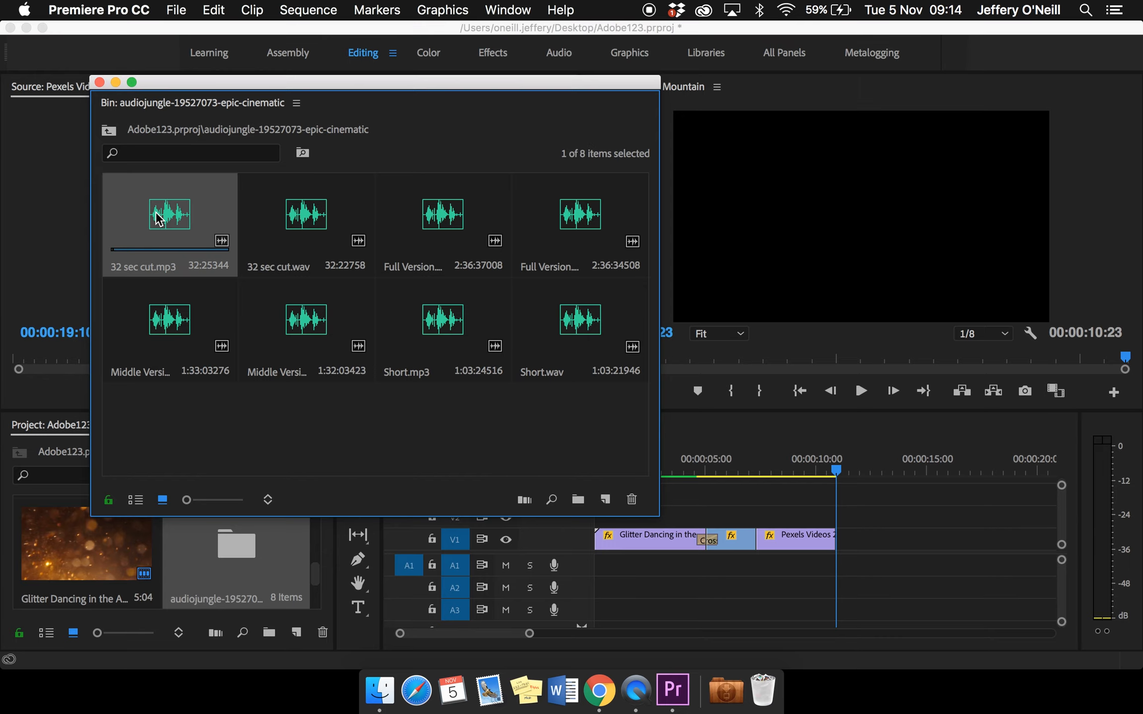
click(100, 82)
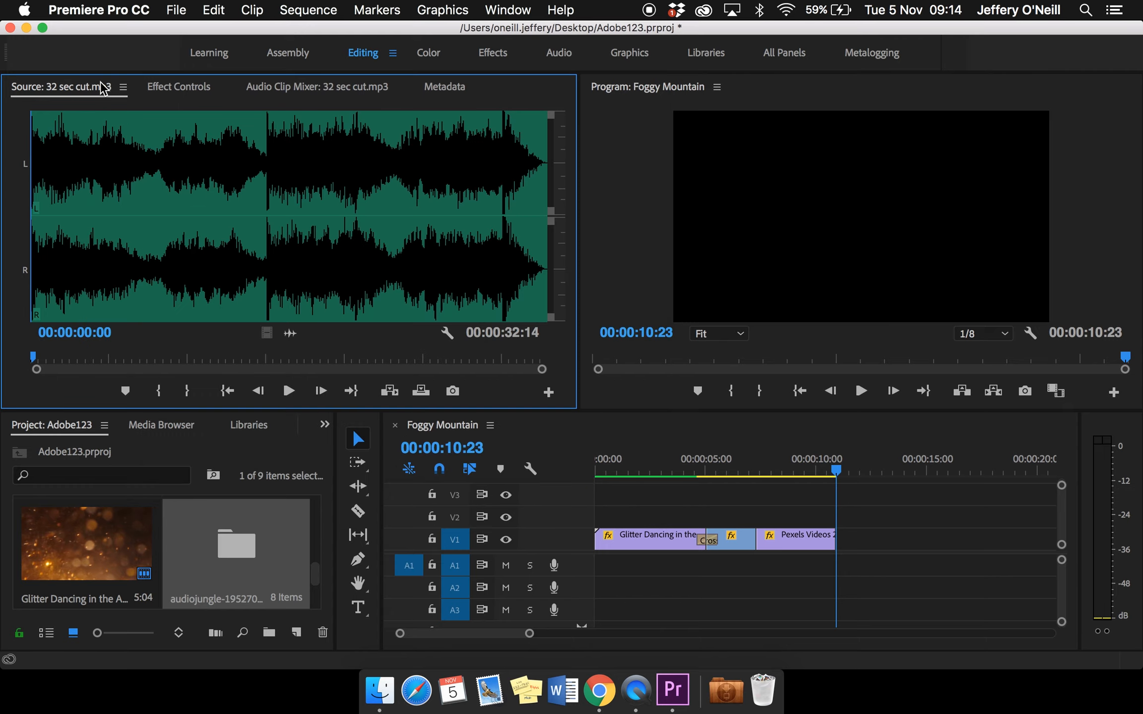
Audition 32 sec cut.mp3 in the Source Monitor and place its audio on track A1 at the start of the sequence
click(289, 392)
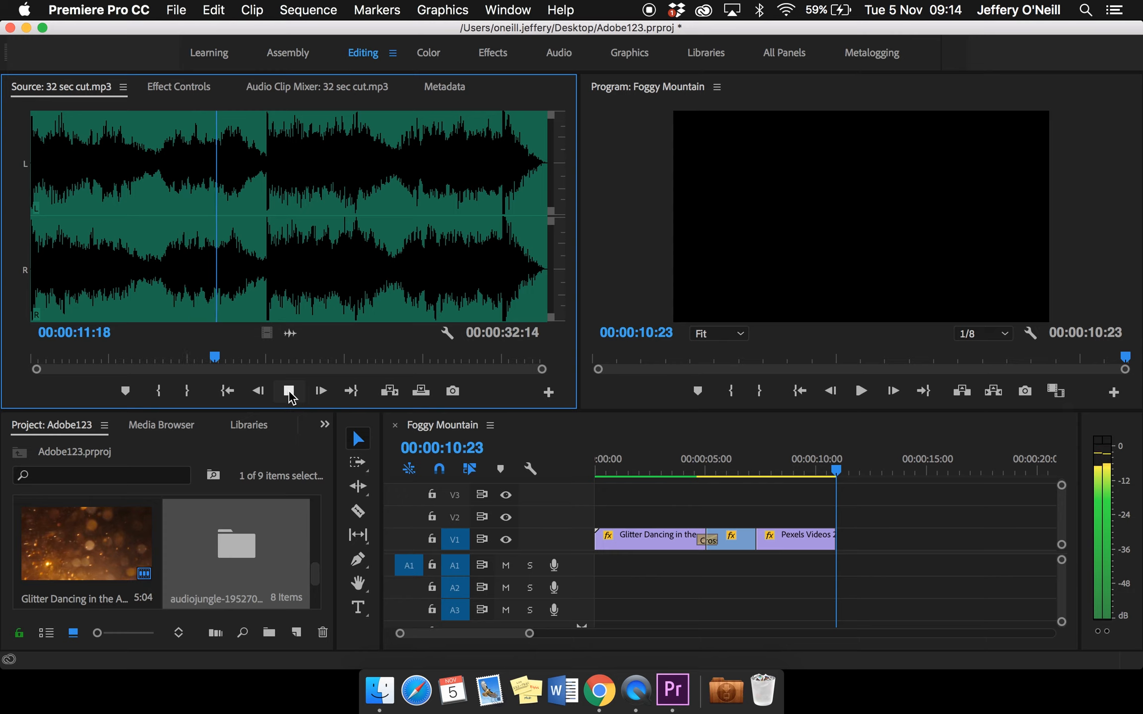
click(289, 392)
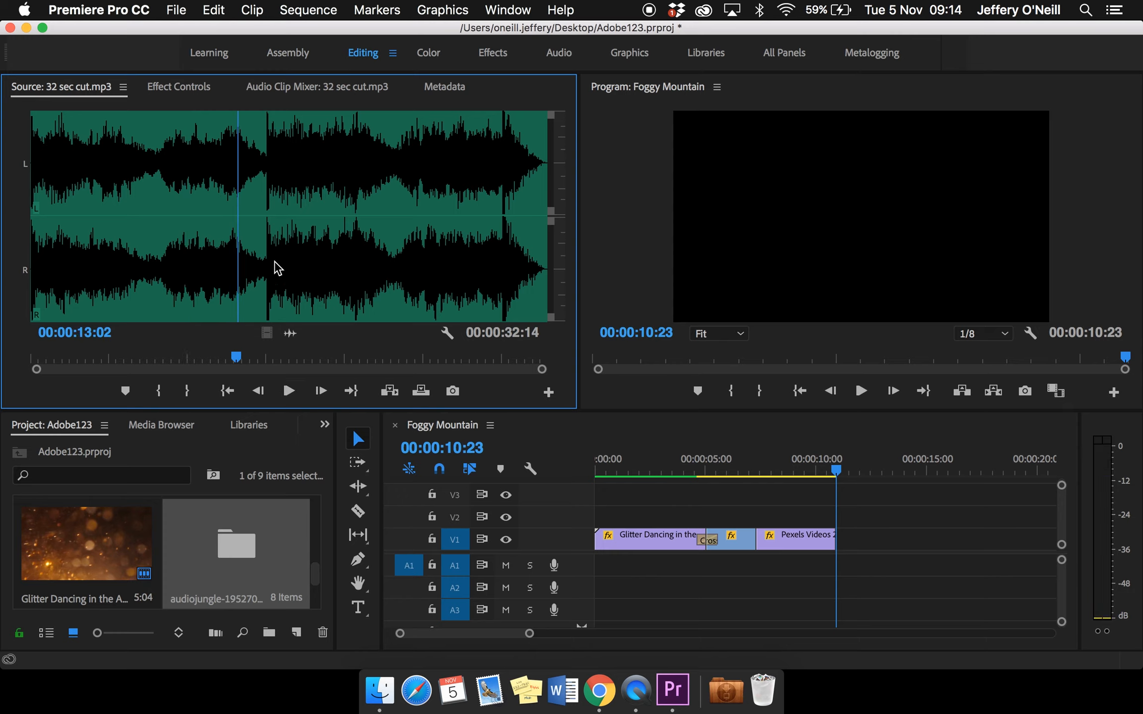
drag(293, 338, 601, 570)
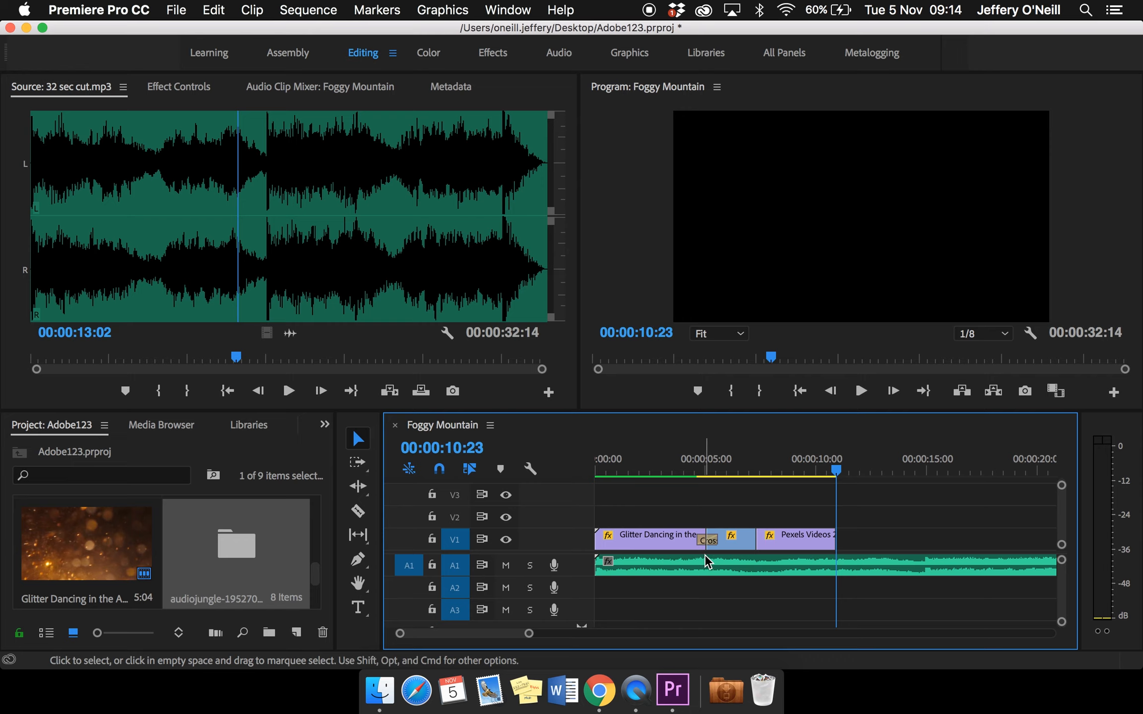
Return the playhead to the sequence start and enlarge audio track A1 to show the music's stereo waveforms and volume line
drag(836, 471, 567, 473)
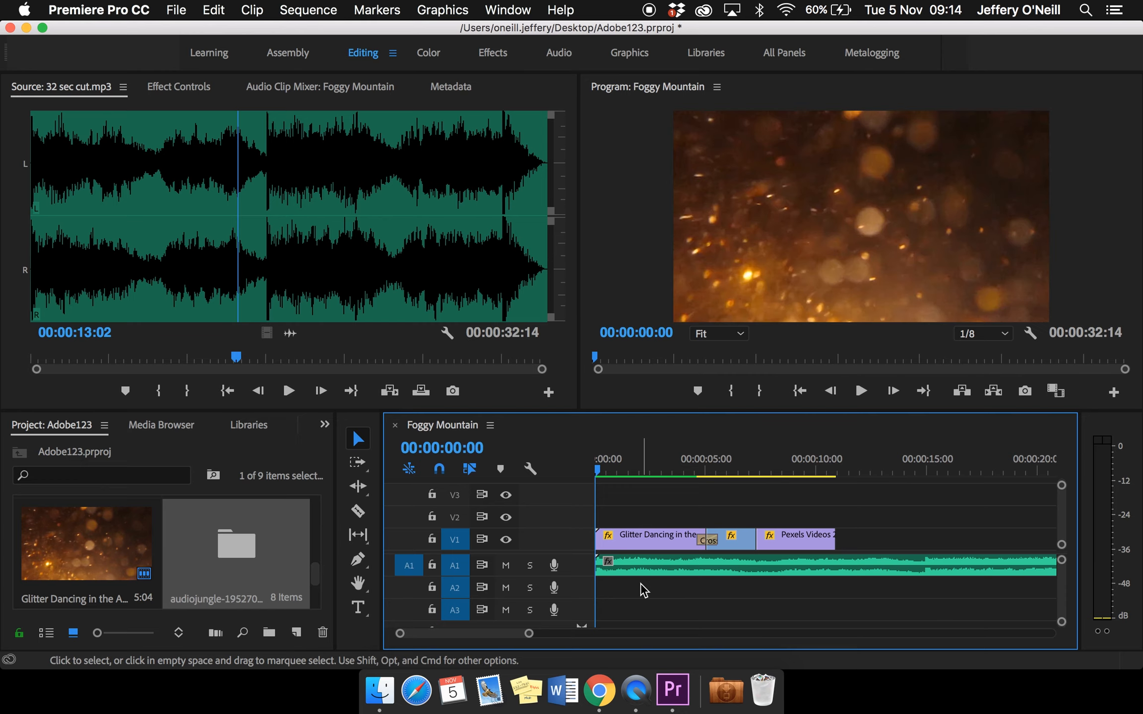
scroll(631, 567, down, 2)
scroll(632, 567, up, 2)
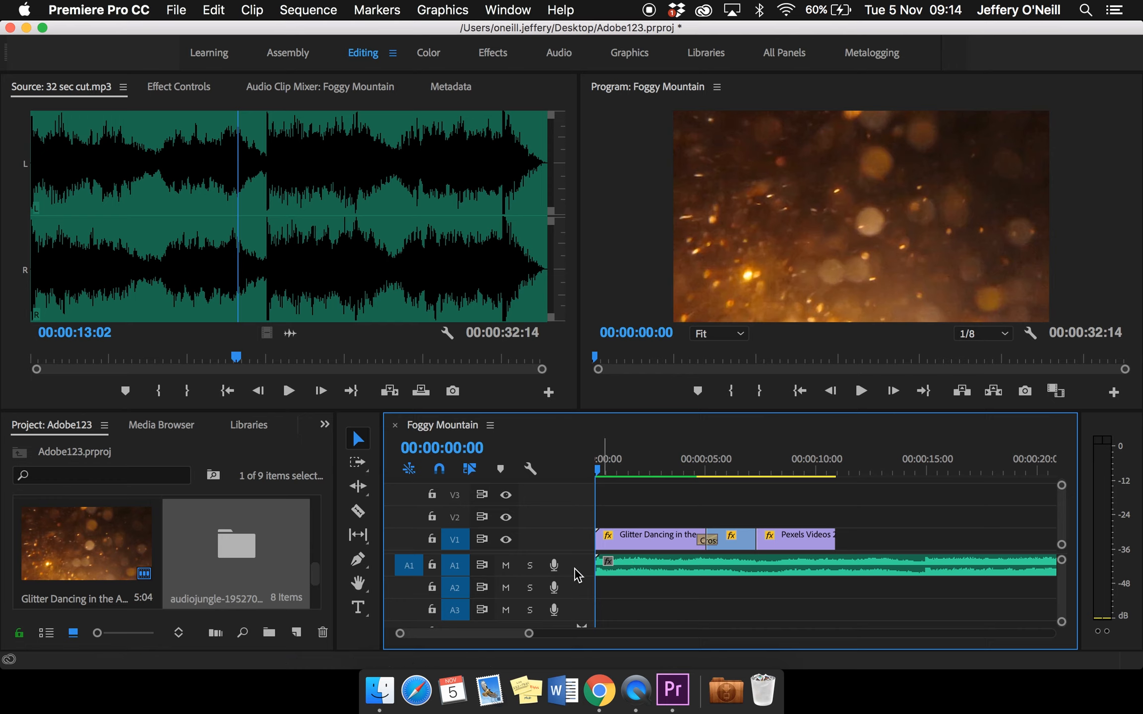
key(super+z)
key(super+shift+z)
alt+scroll(575, 564, down, 1)
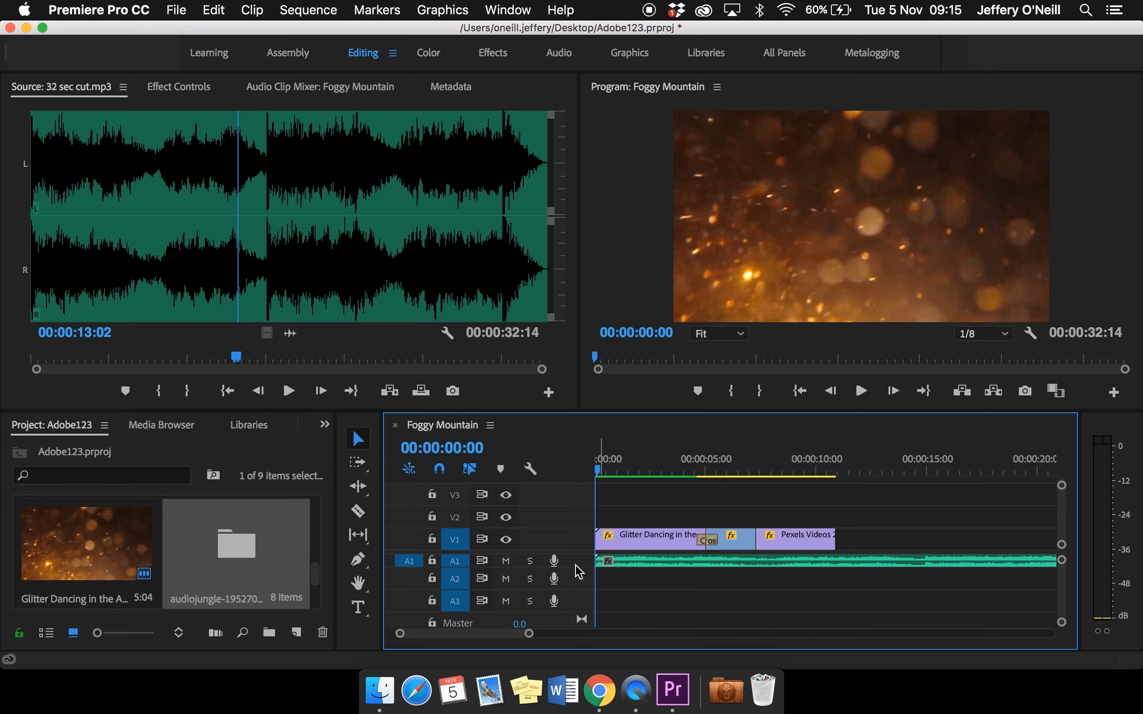
alt+scroll(576, 565, up, 4)
alt+scroll(576, 571, up, 2)
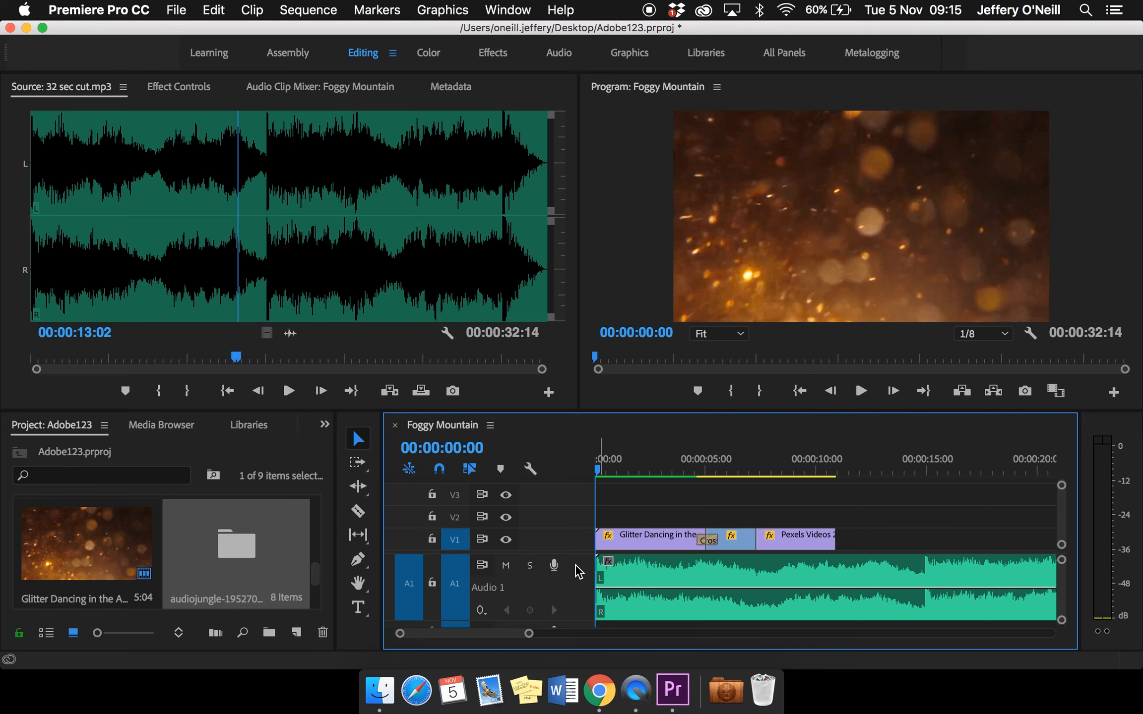
Try a raised volume level on the music clip and one of about -14.28 dB, playing the sequence at each
drag(670, 587, 671, 573)
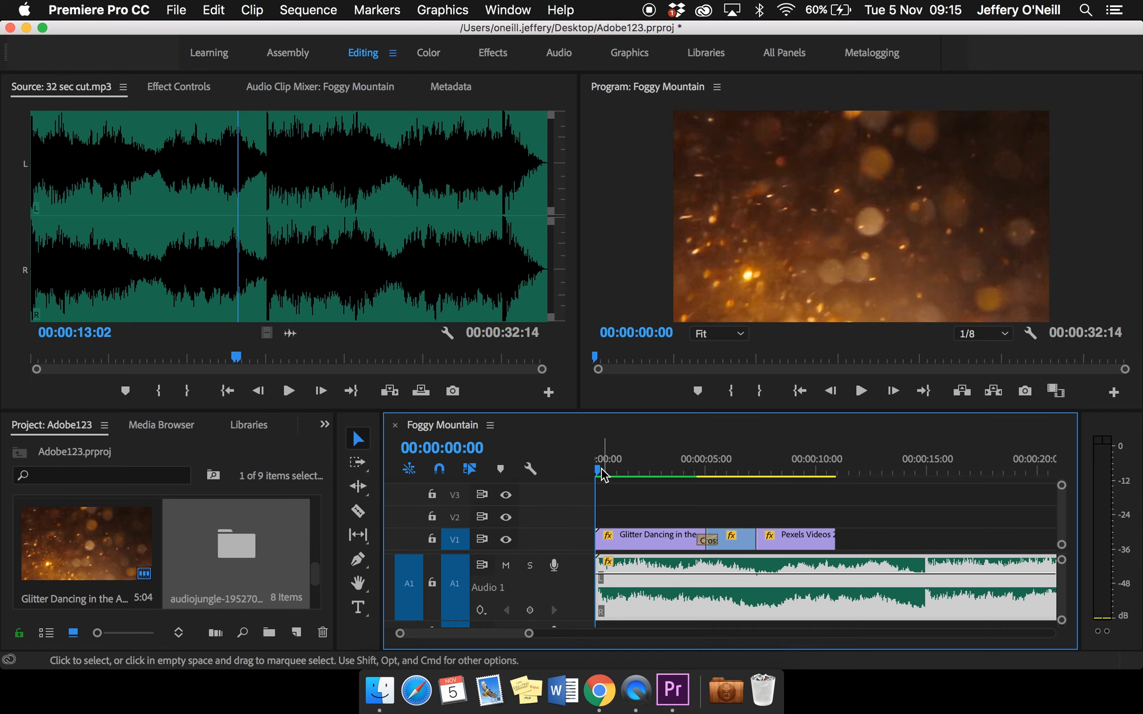
key(space)
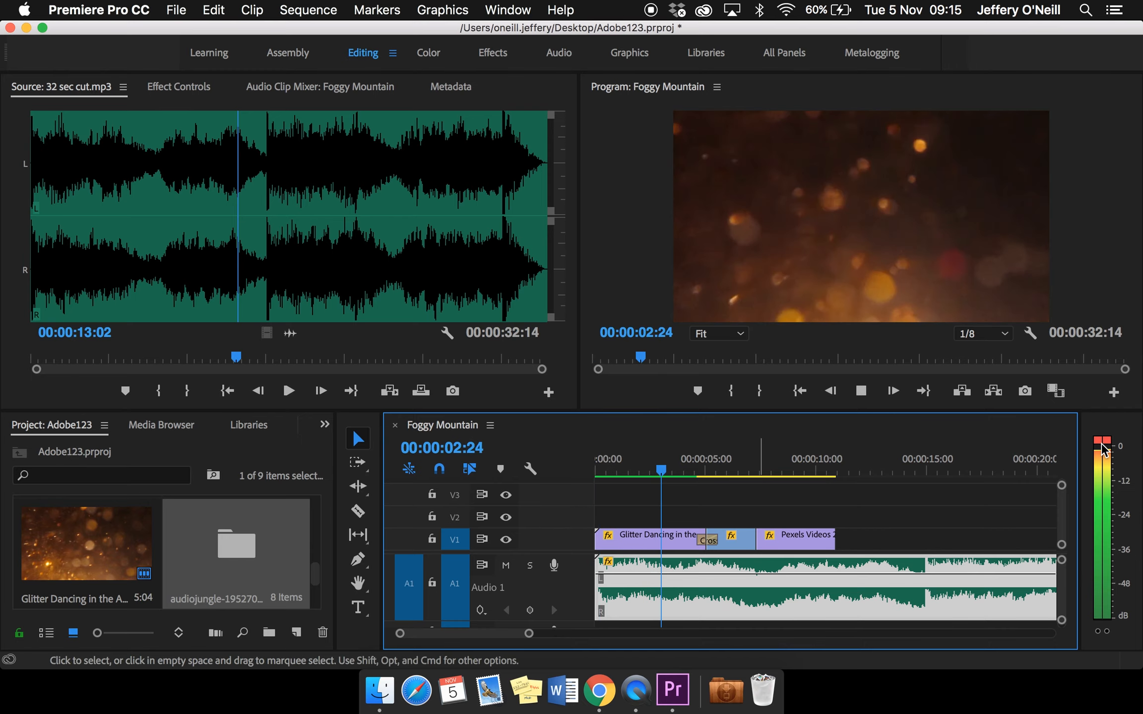
key(space)
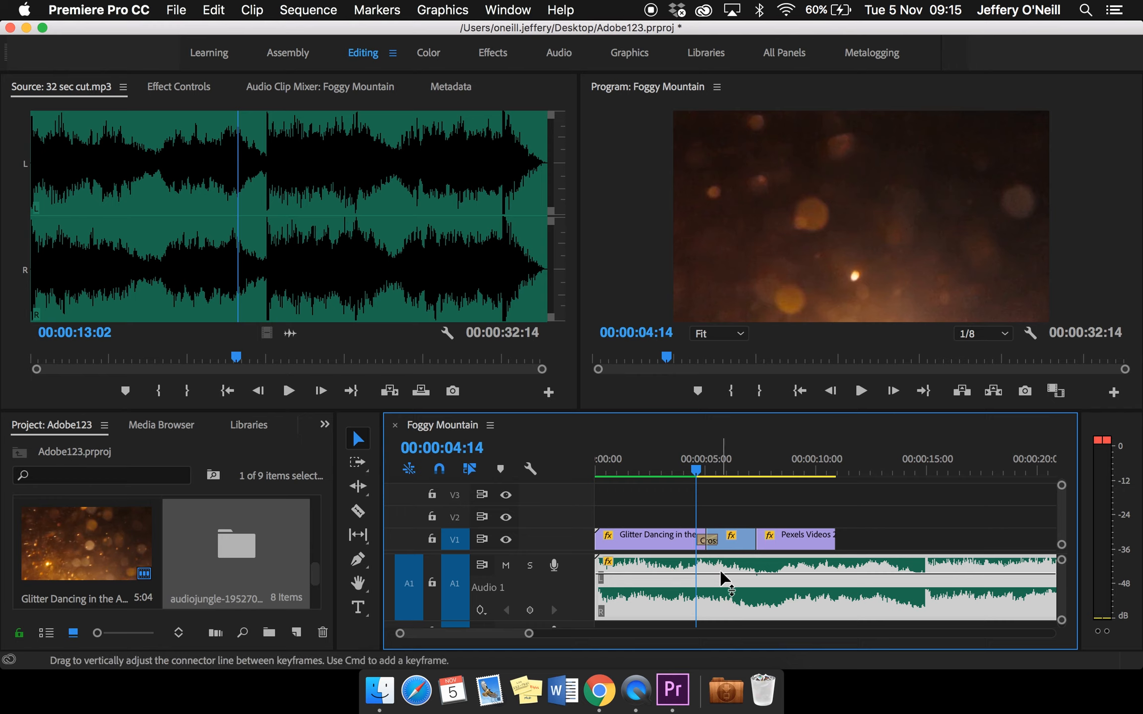
drag(720, 573, 720, 609)
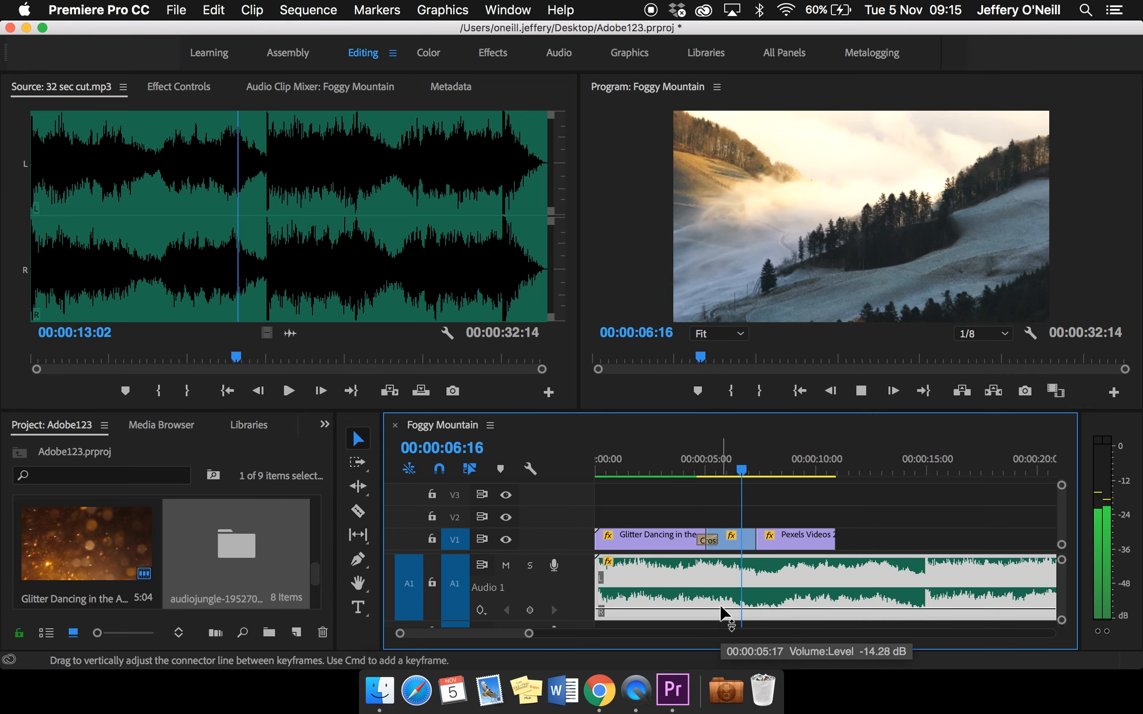
key(space)
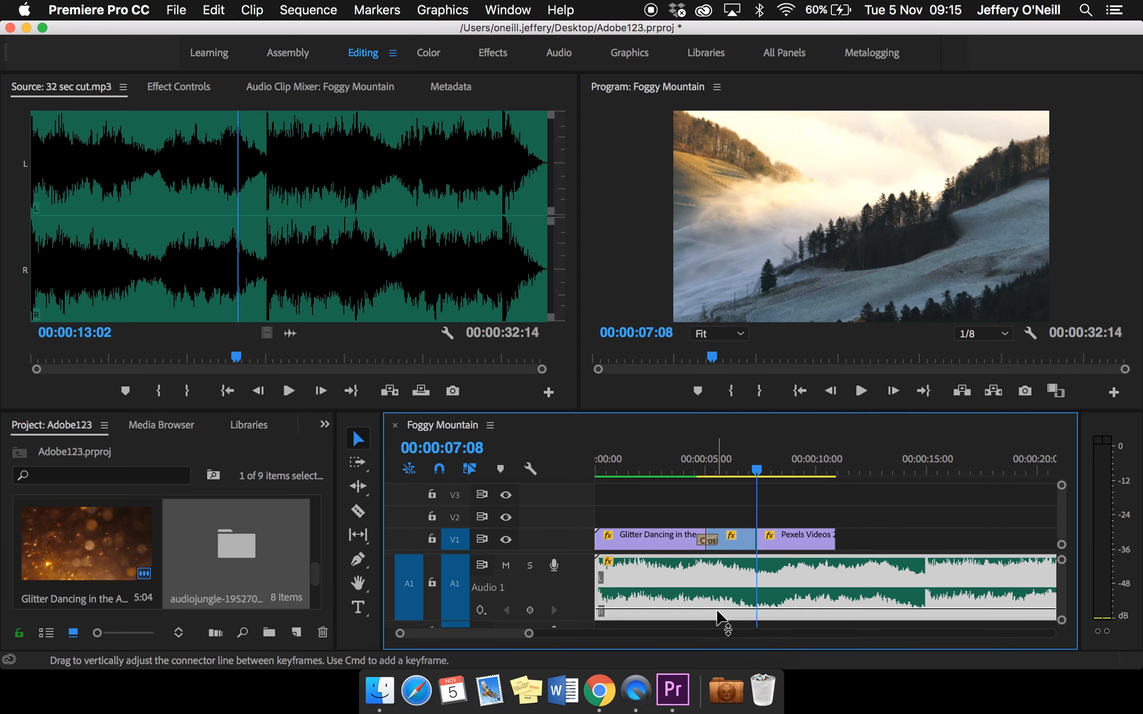
Set the music volume to about -0.31 dB and keyframe a fade-in rising from about 1 second through 3.5 to 6 seconds
drag(722, 610, 721, 590)
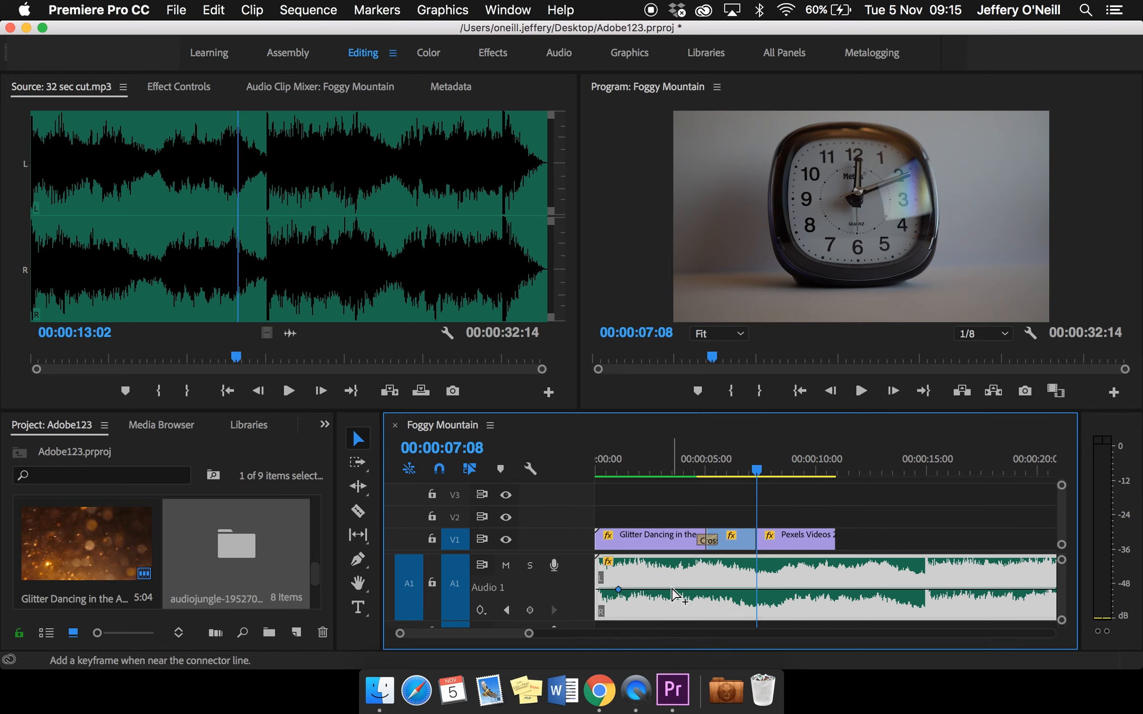
super+click(673, 591)
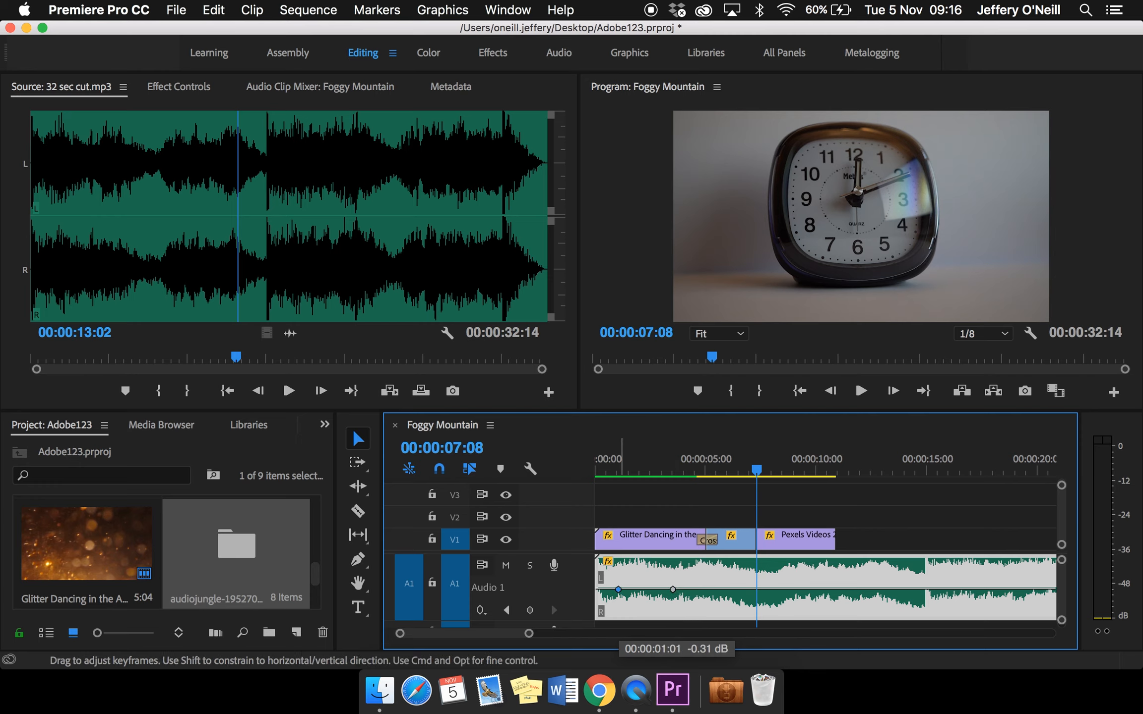
mouse_move(618, 589)
mouse_down()
mouse_move(618, 578)
mouse_move(623, 612)
mouse_up()
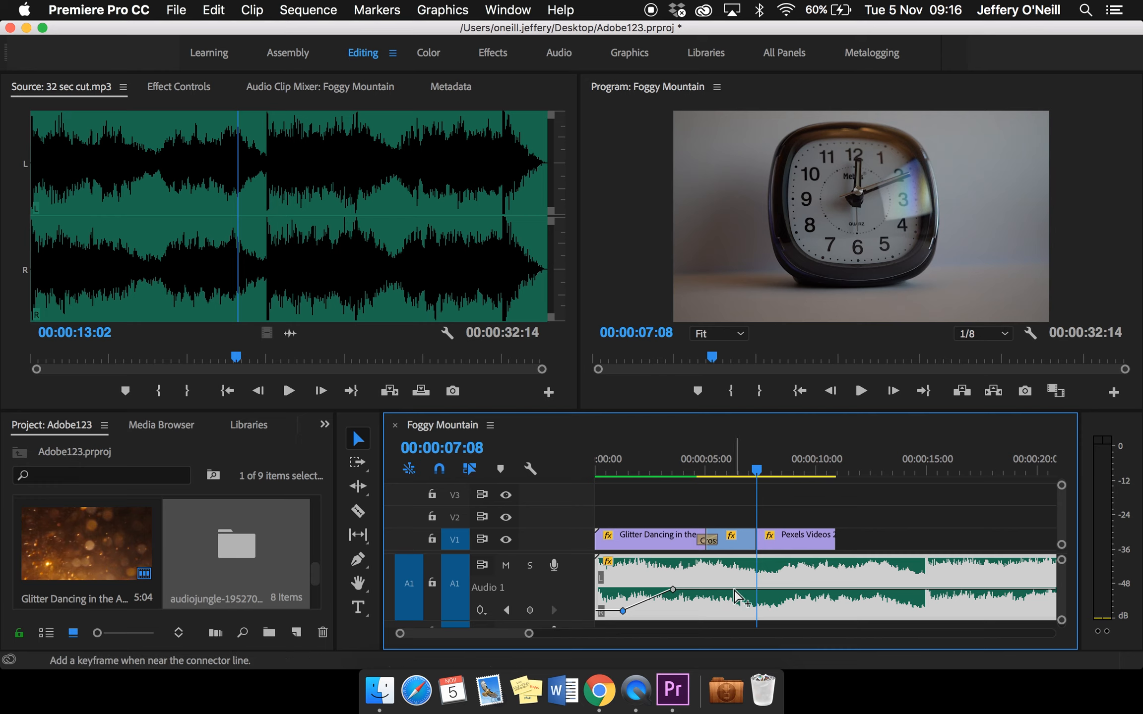
super+click(735, 590)
drag(734, 590, 733, 577)
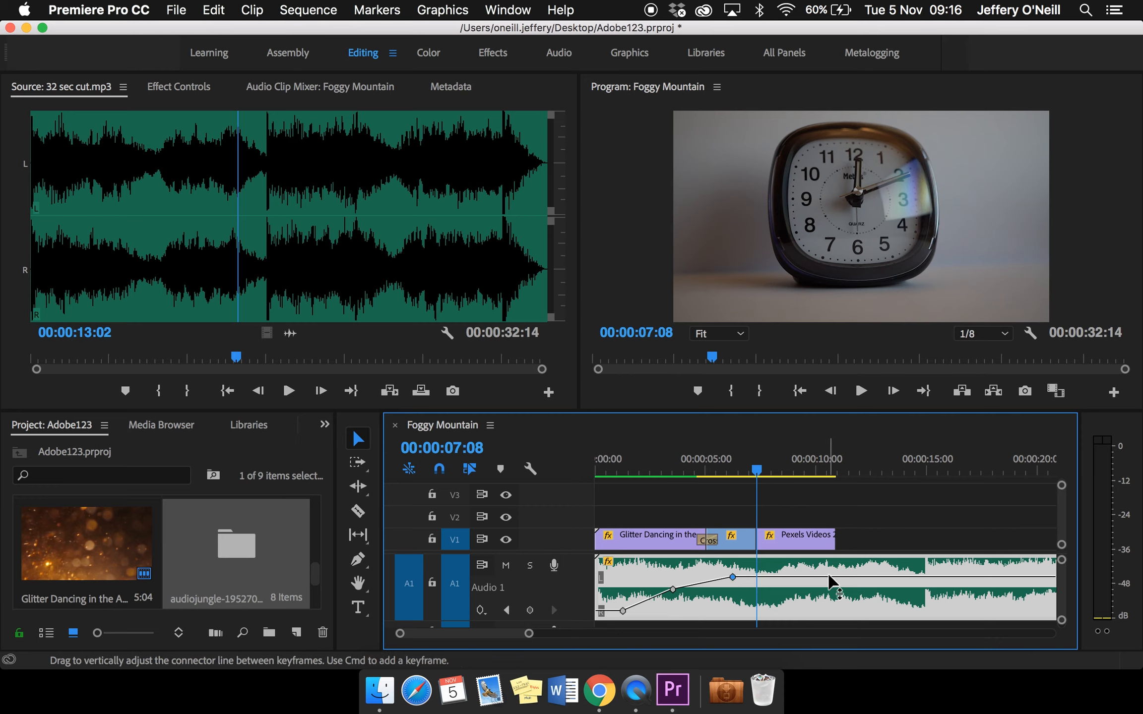
Keyframe a music fade-out from about 9.5 to 11 seconds at the end of the clock clip, and play the sequence through
super+click(834, 577)
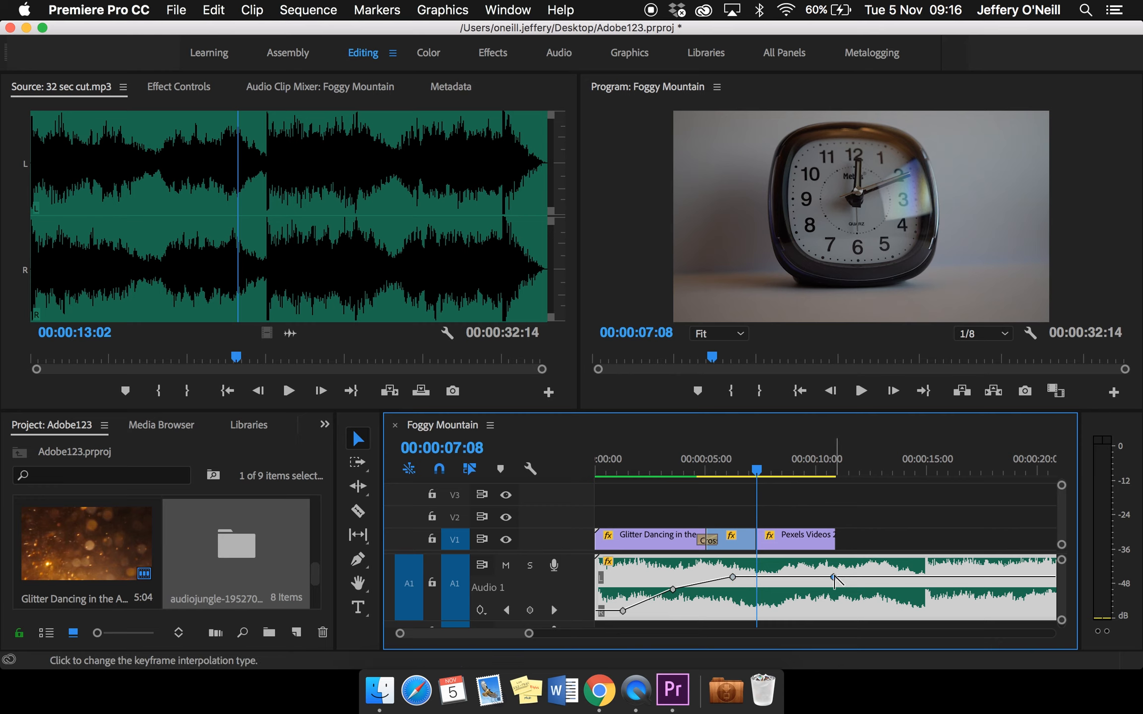
super+click(808, 577)
drag(834, 577, 840, 613)
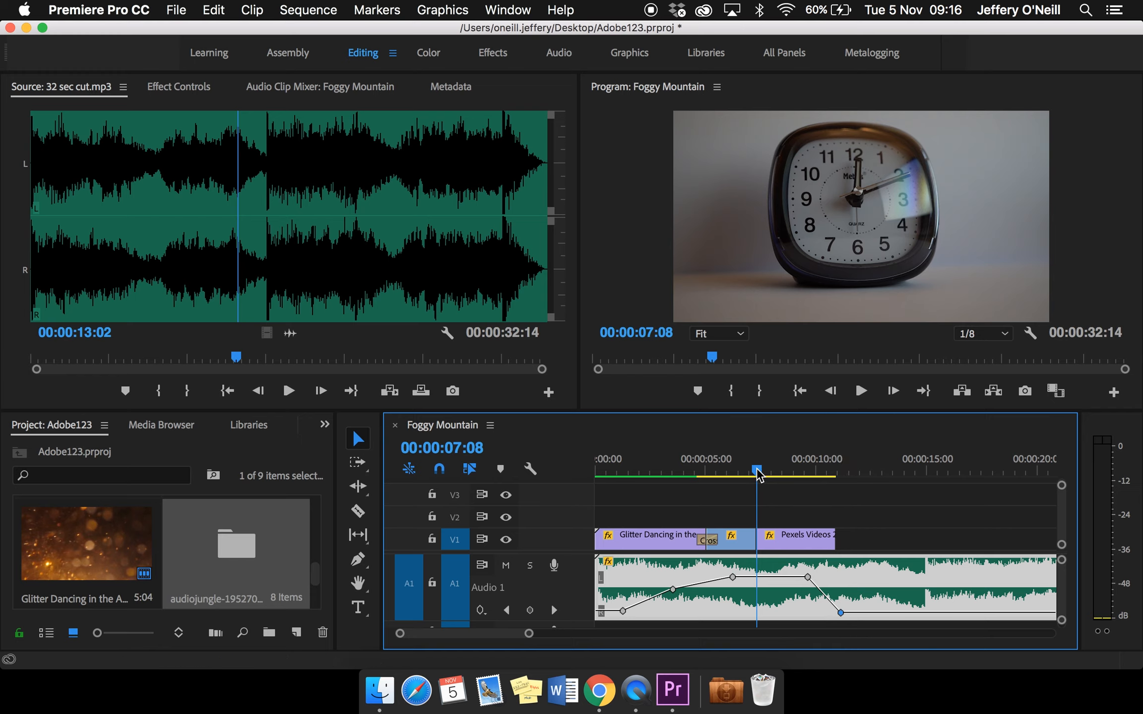
drag(757, 479, 569, 475)
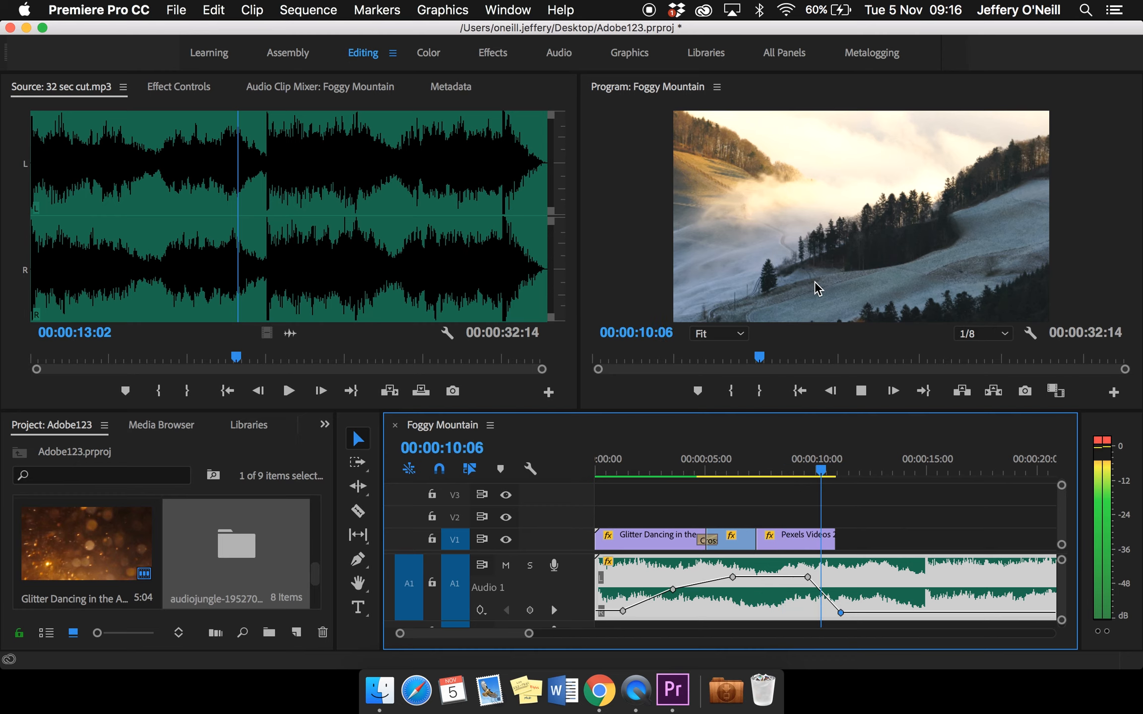
key(space)
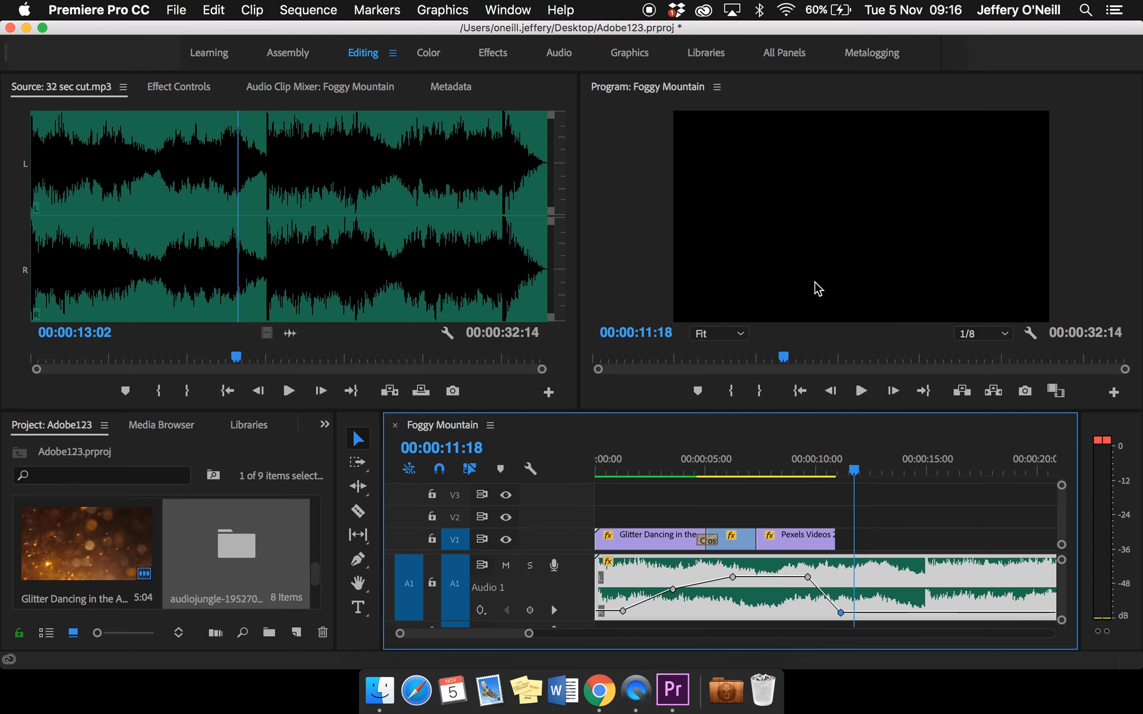
Trim the end of the music clip on A1 to 00:00:11:15, just past the end of the clock clip
drag(854, 472, 838, 477)
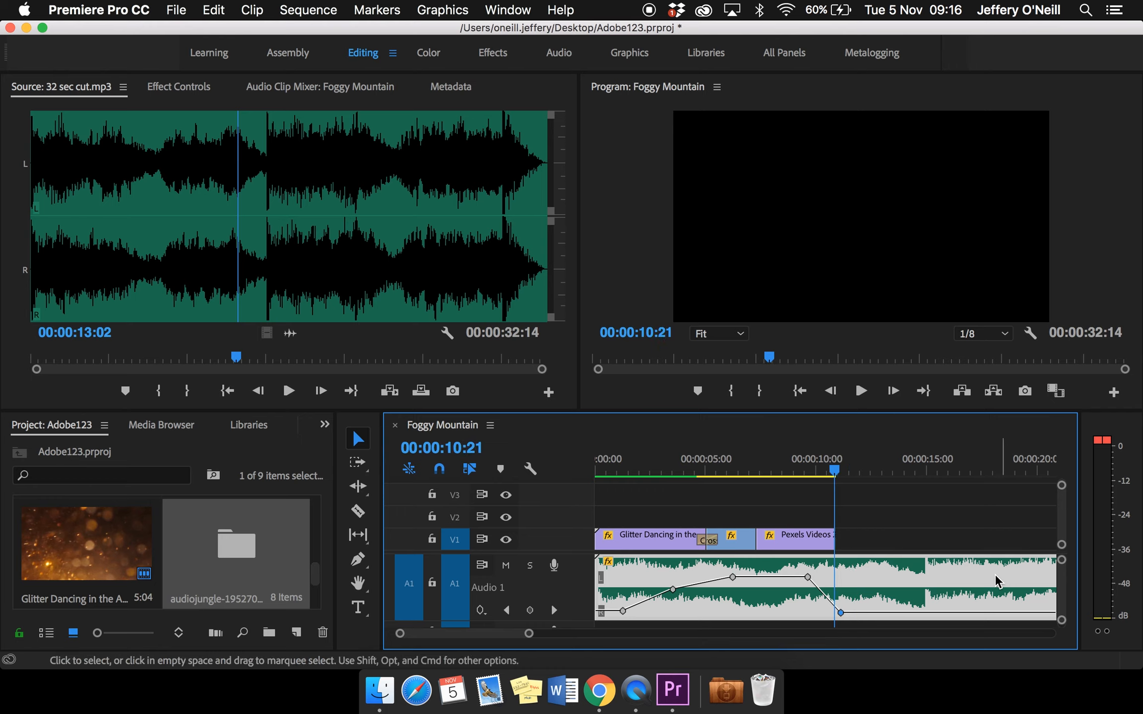
scroll(995, 581, right, 10)
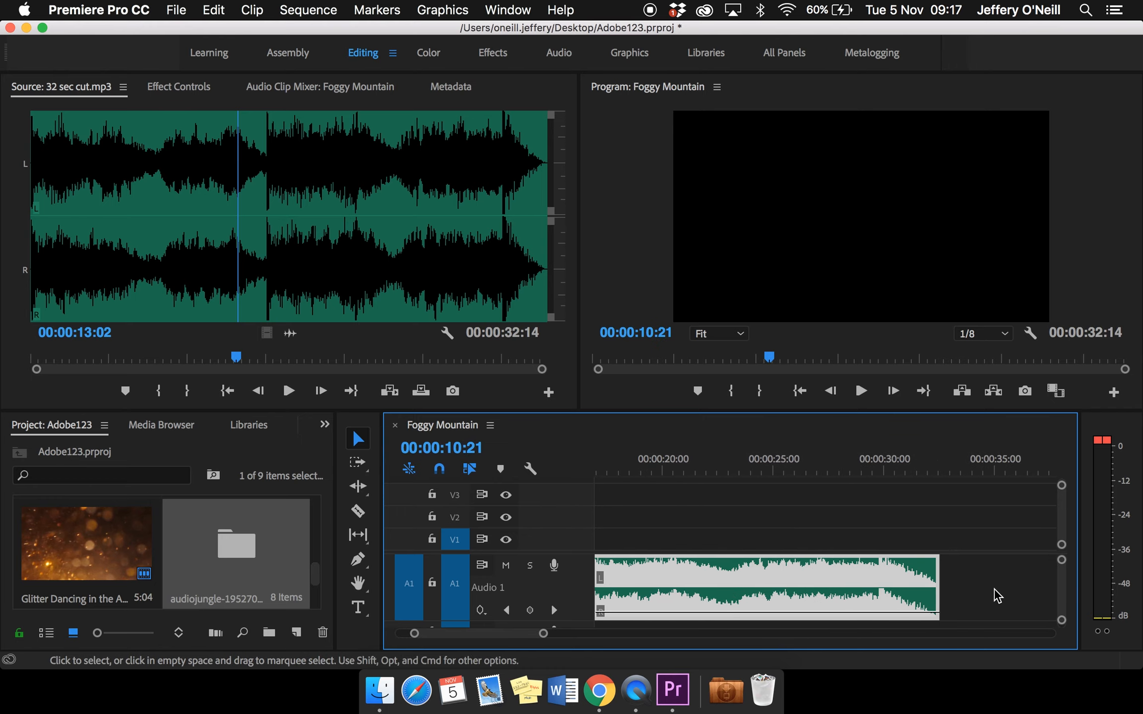
scroll(997, 596, left, 10)
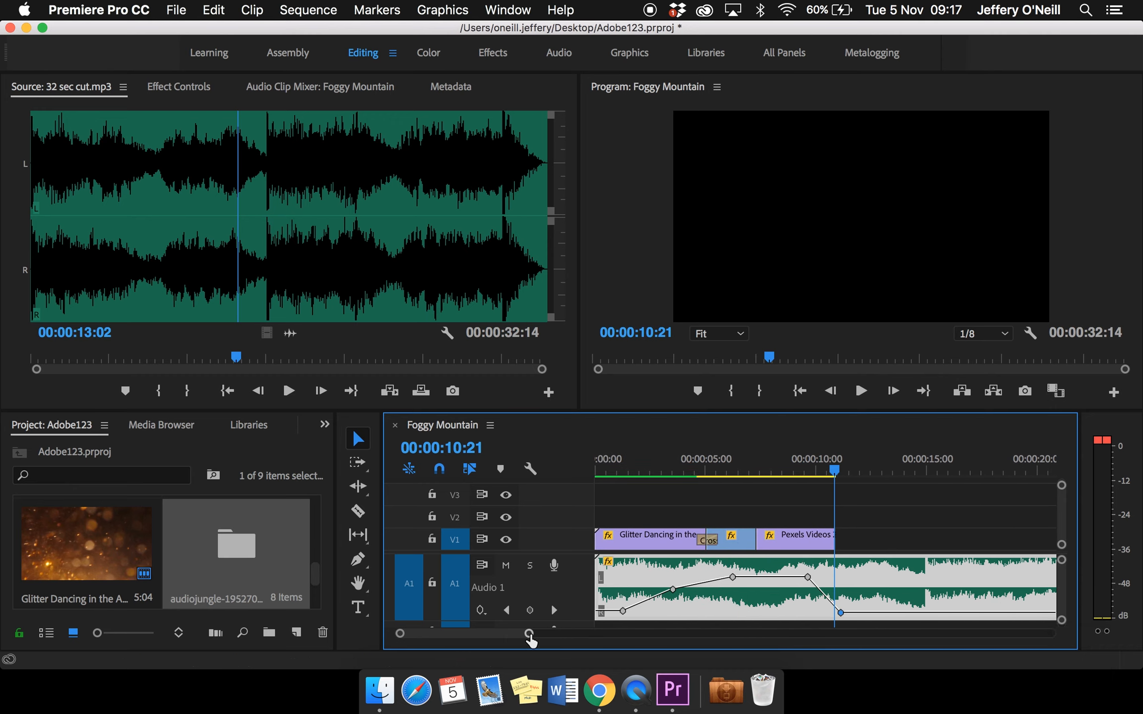
drag(530, 635, 586, 641)
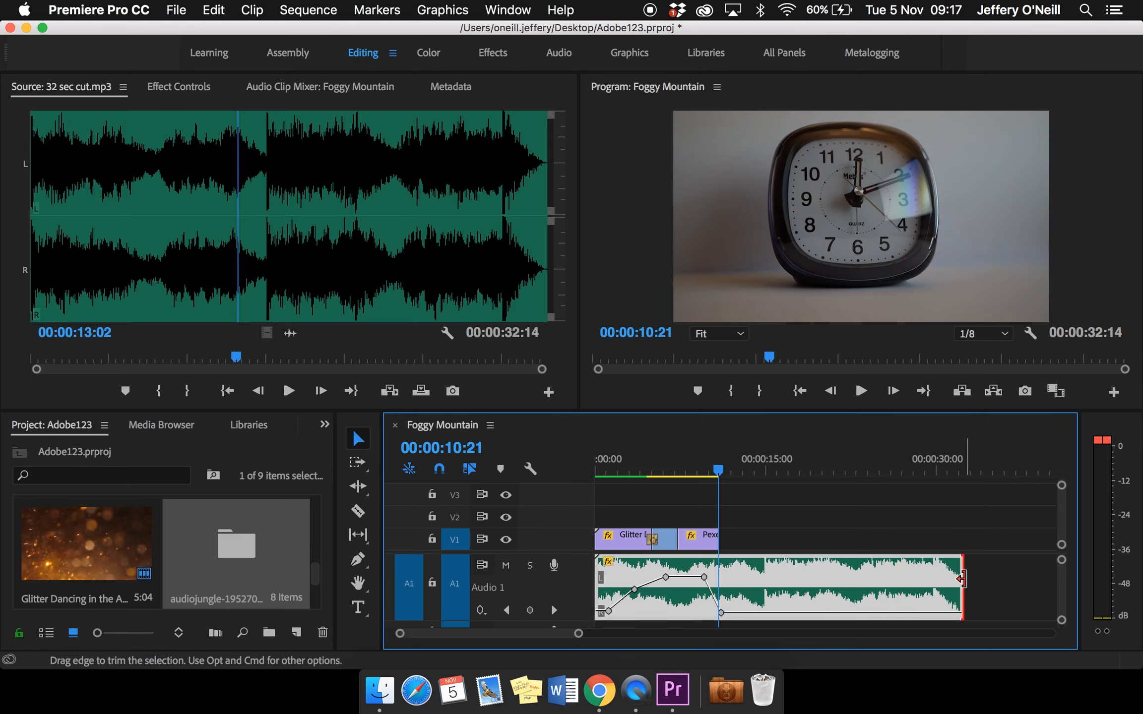
drag(961, 578, 722, 600)
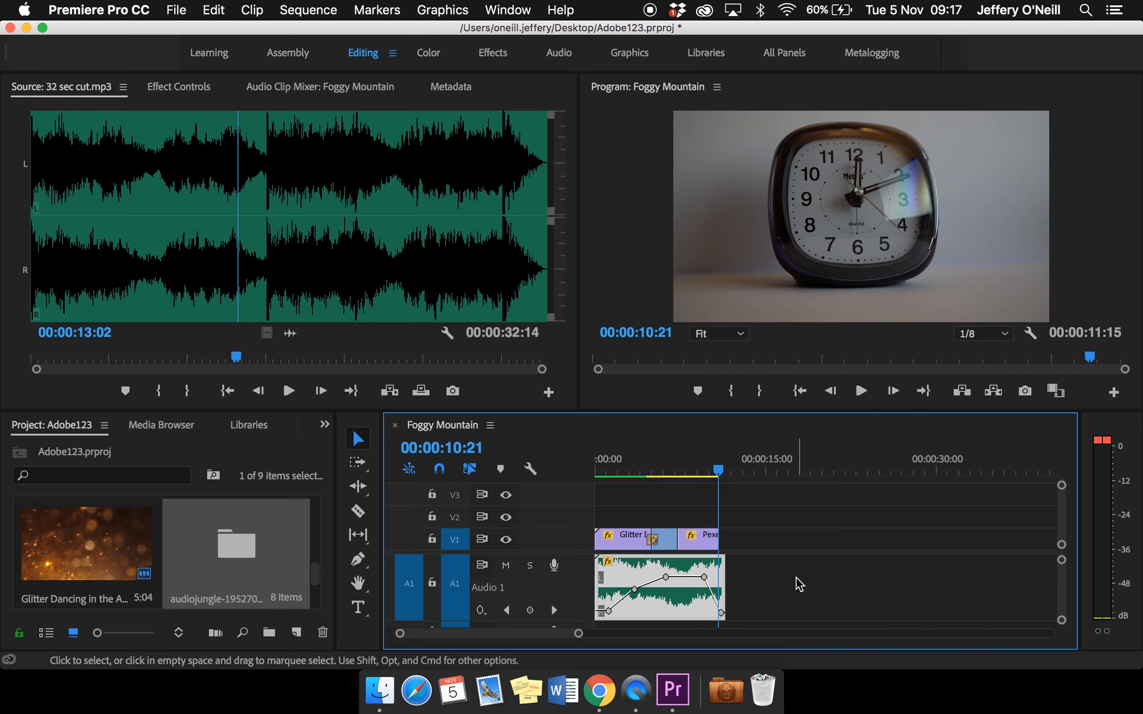
drag(580, 637, 504, 637)
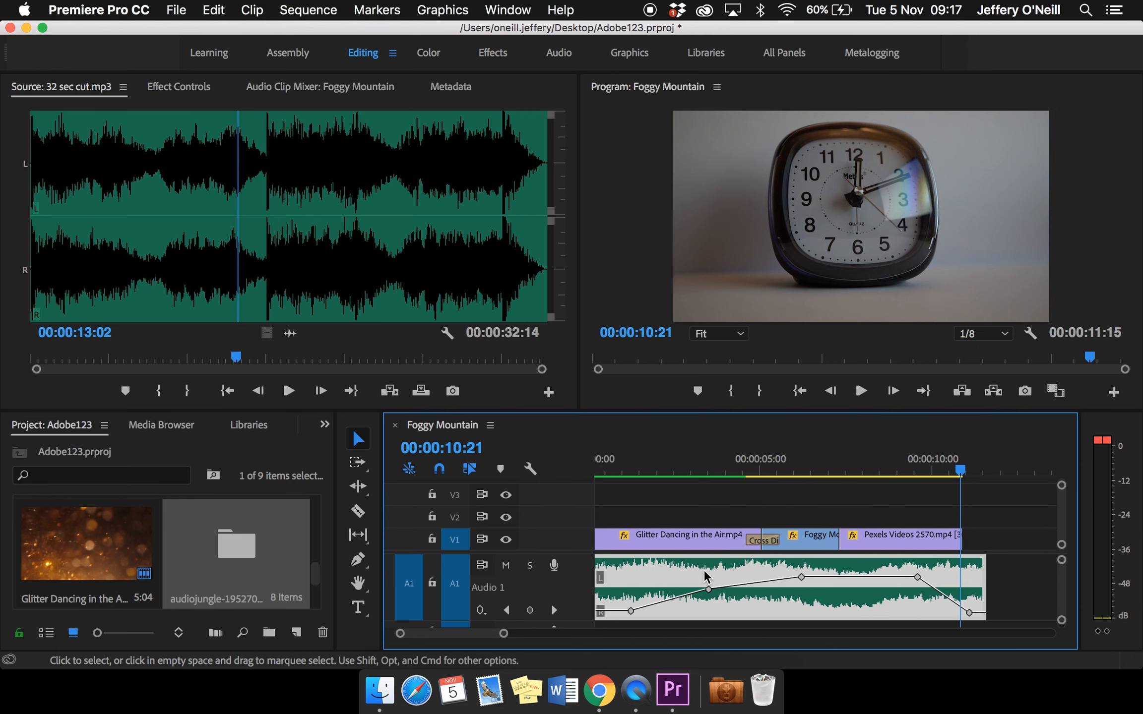
scroll(704, 577, left, 1)
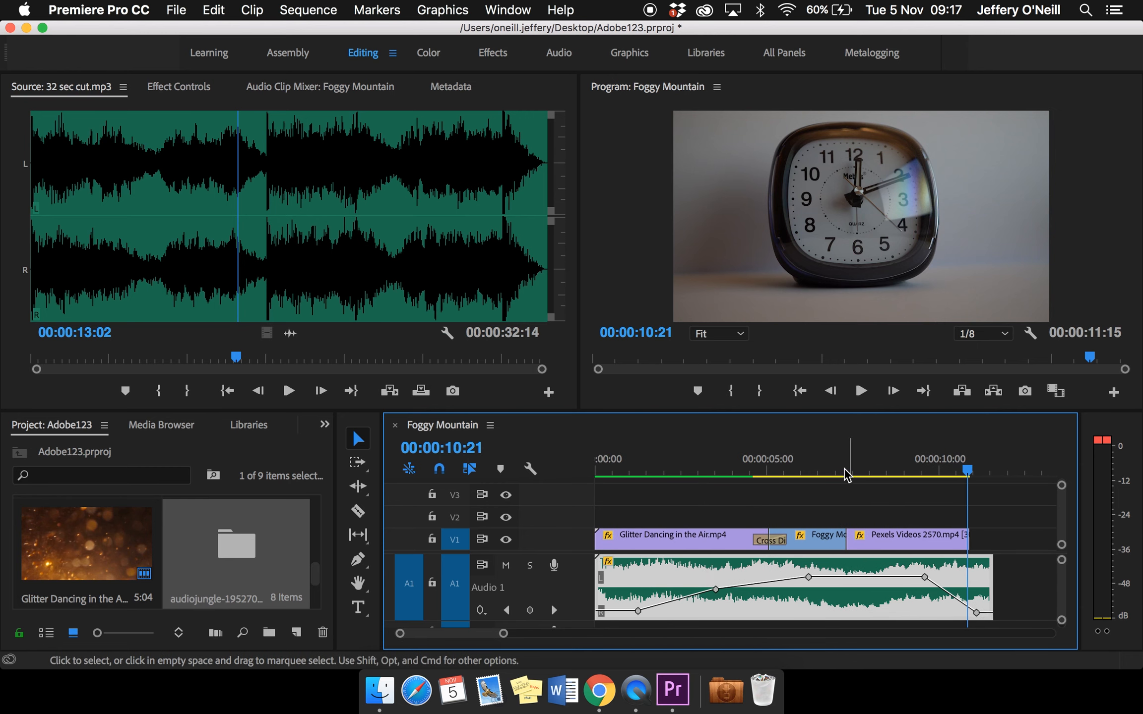
Select the clock clip with the playhead at 00:00:09:05, and mute audio track A1
click(924, 547)
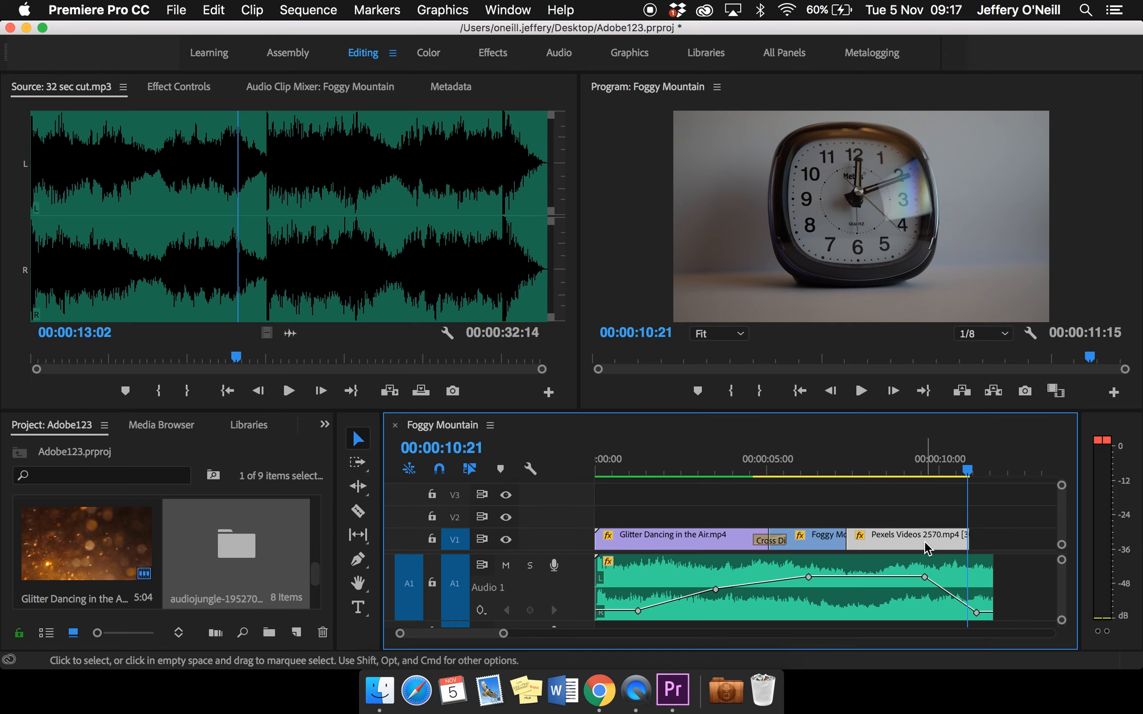
drag(968, 468, 911, 470)
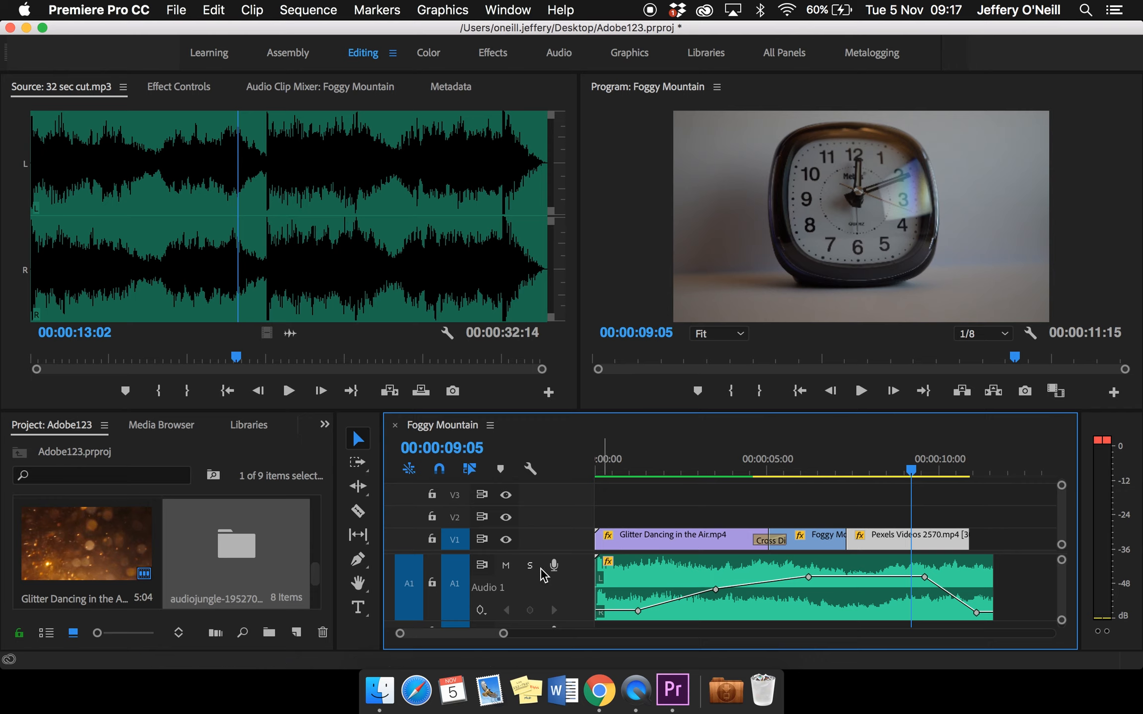
click(506, 565)
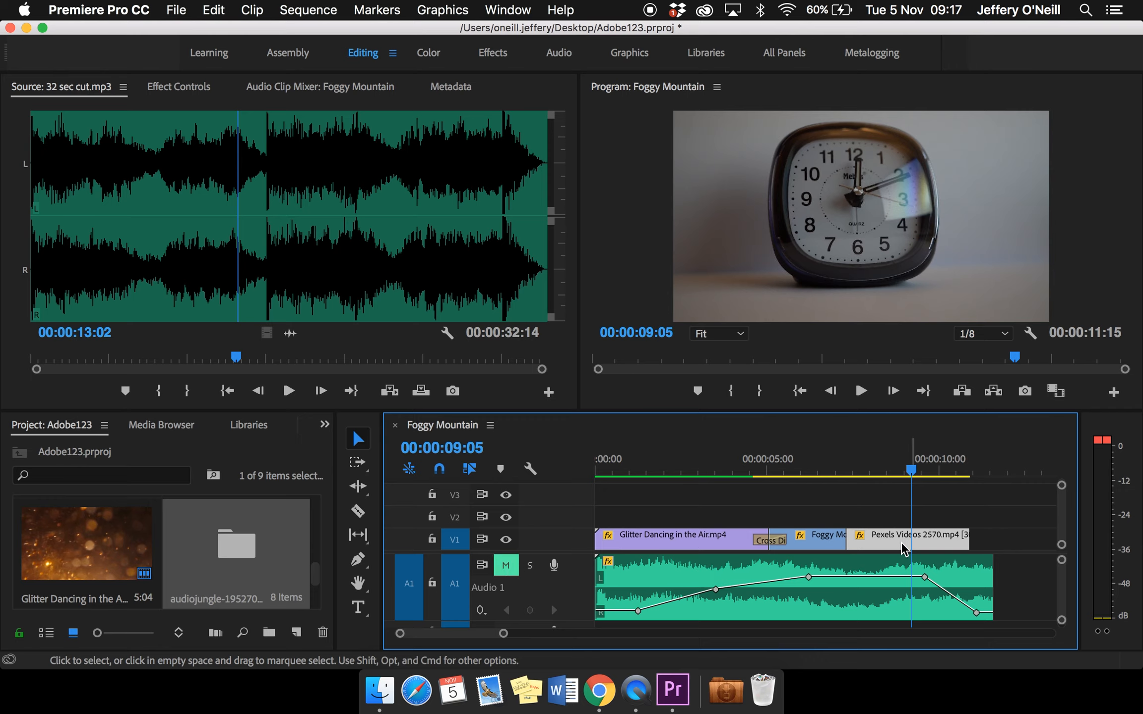
Switch to the Color workspace and look over the Lumetri Color settings for the clock clip
click(436, 59)
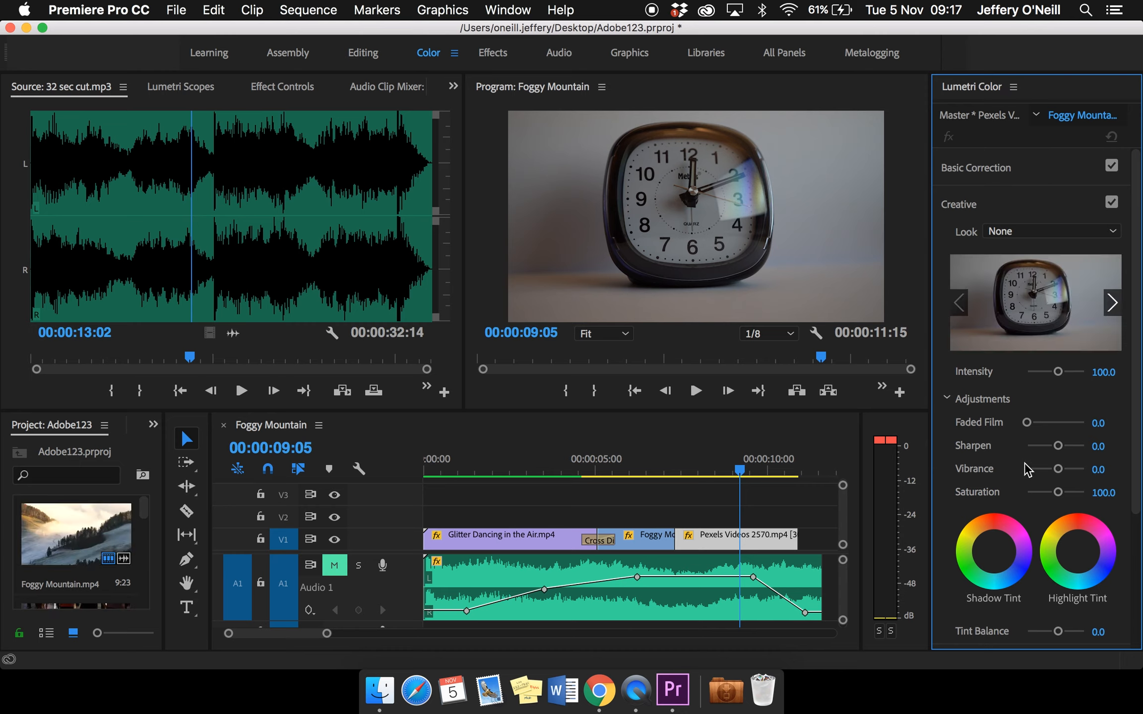
scroll(1027, 468, down, 5)
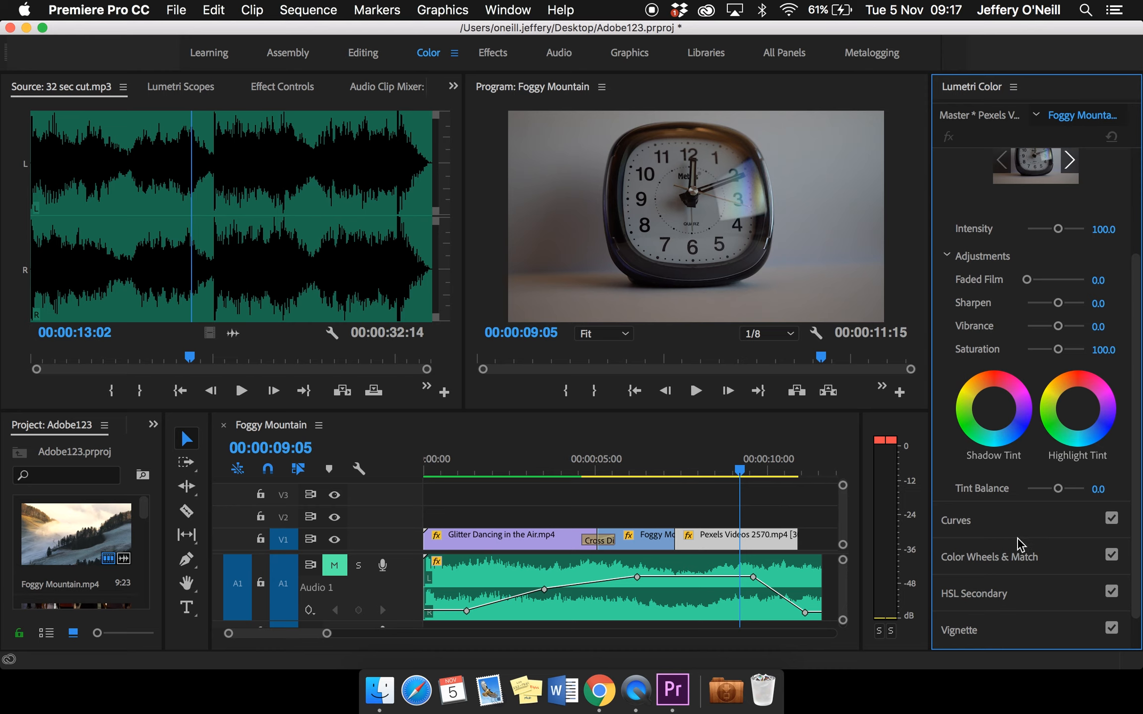
scroll(1018, 544, down, 2)
scroll(1018, 545, up, 5)
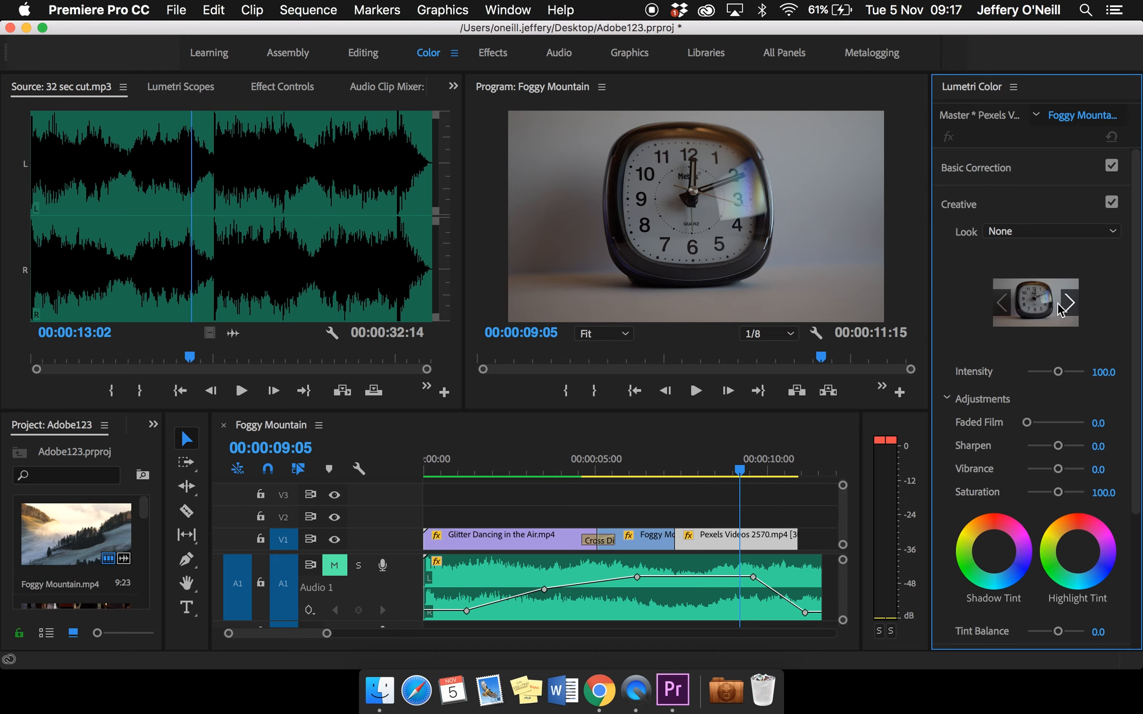
Try the creative looks SL NOIR LDR and SL GOLD ORANGE on the clock clip
click(1115, 233)
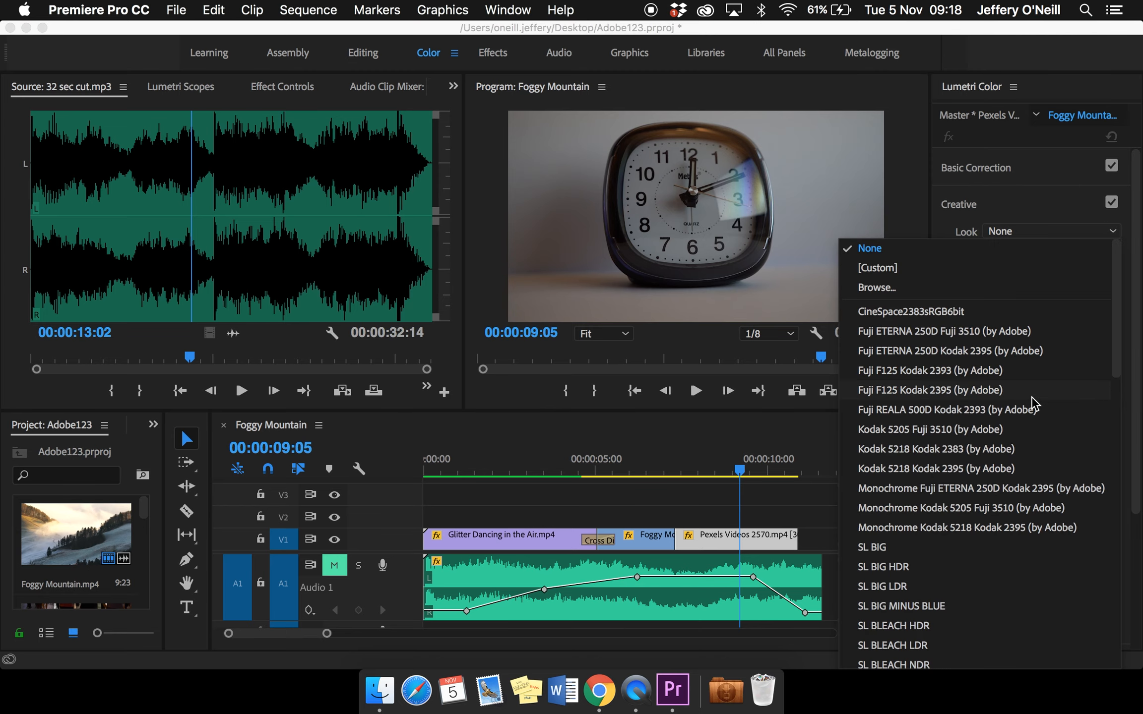
scroll(1009, 518, down, 20)
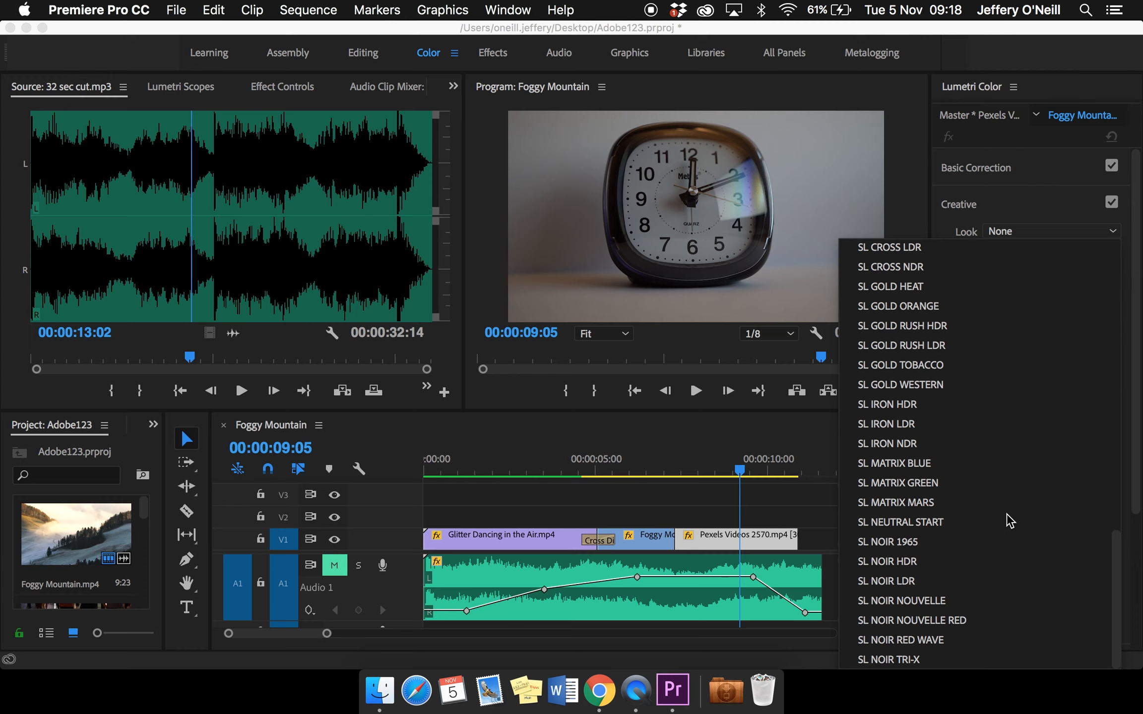
click(941, 583)
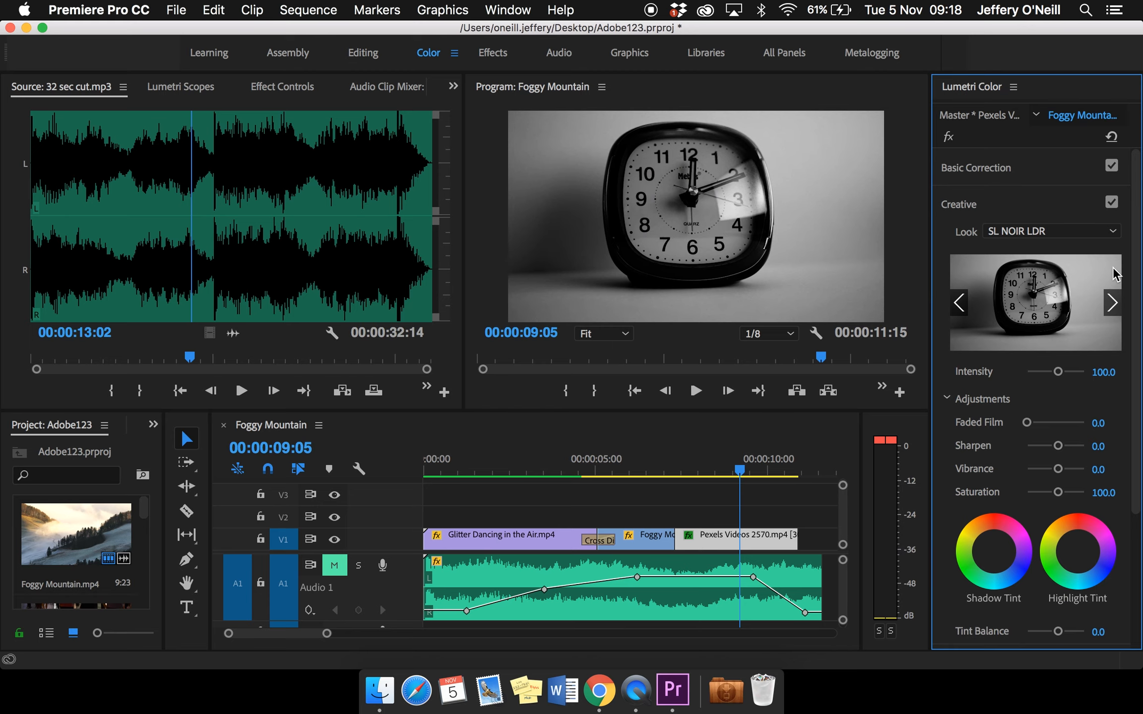
click(1114, 232)
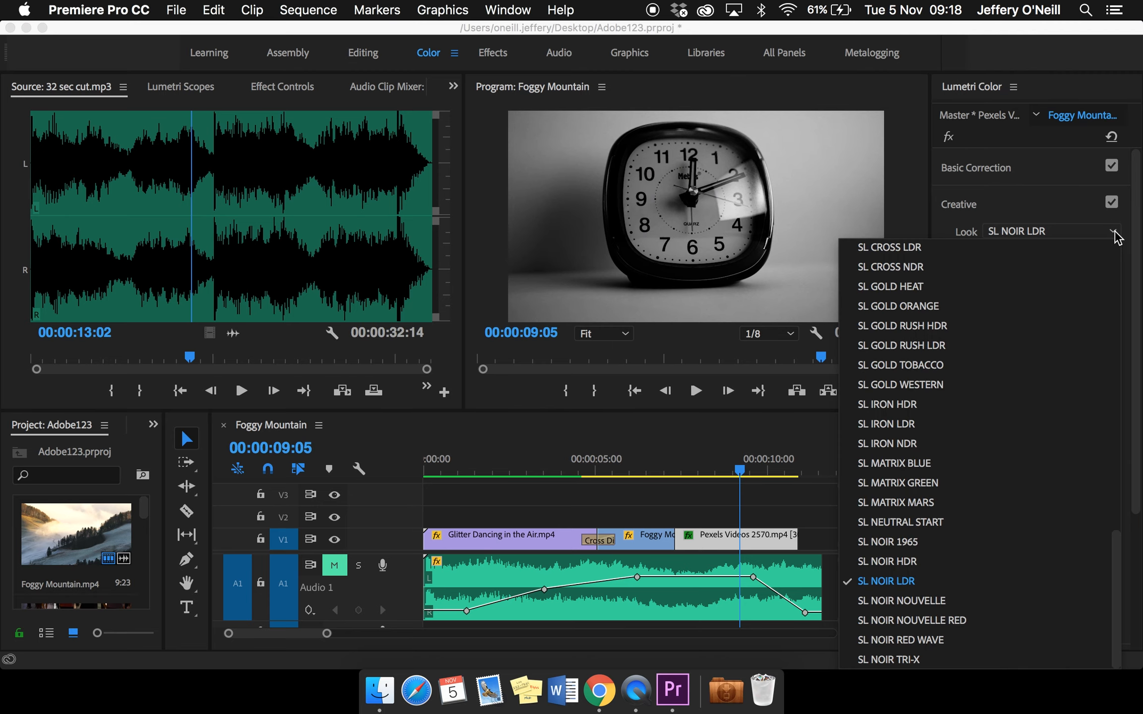
click(929, 308)
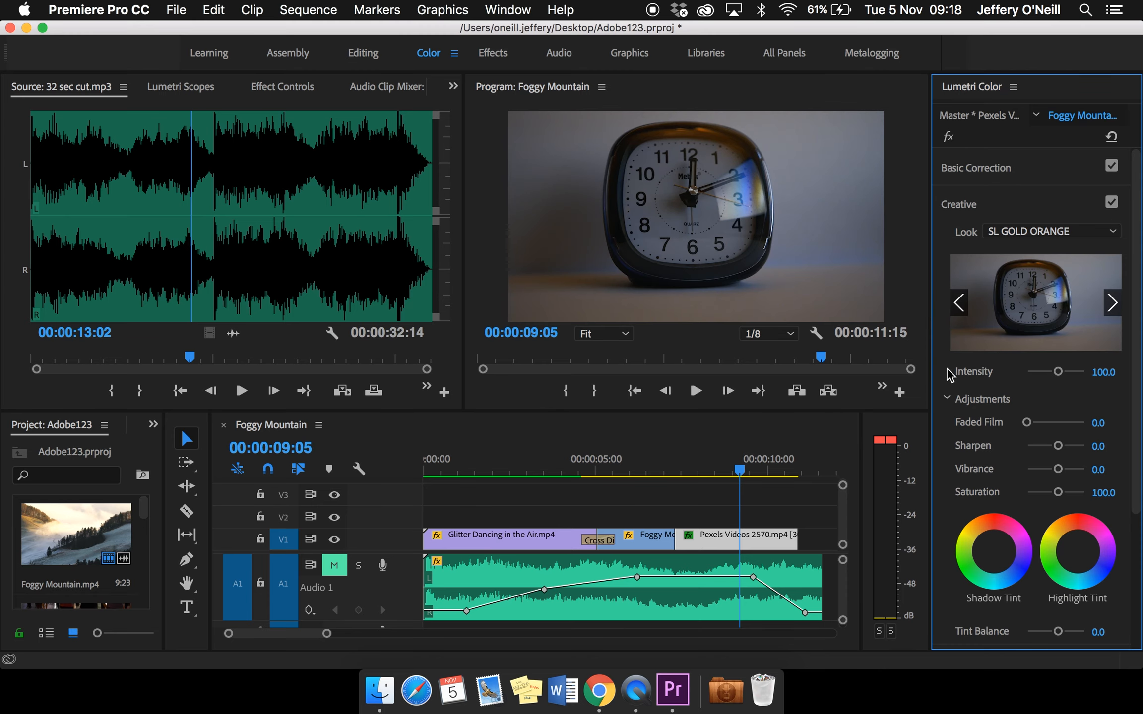
Try the Monochrome Kodak 5205 Fuji 3510 look on the clock clip, and set the look back to None
click(1113, 231)
scroll(962, 342, up, 3)
scroll(962, 342, up, 10)
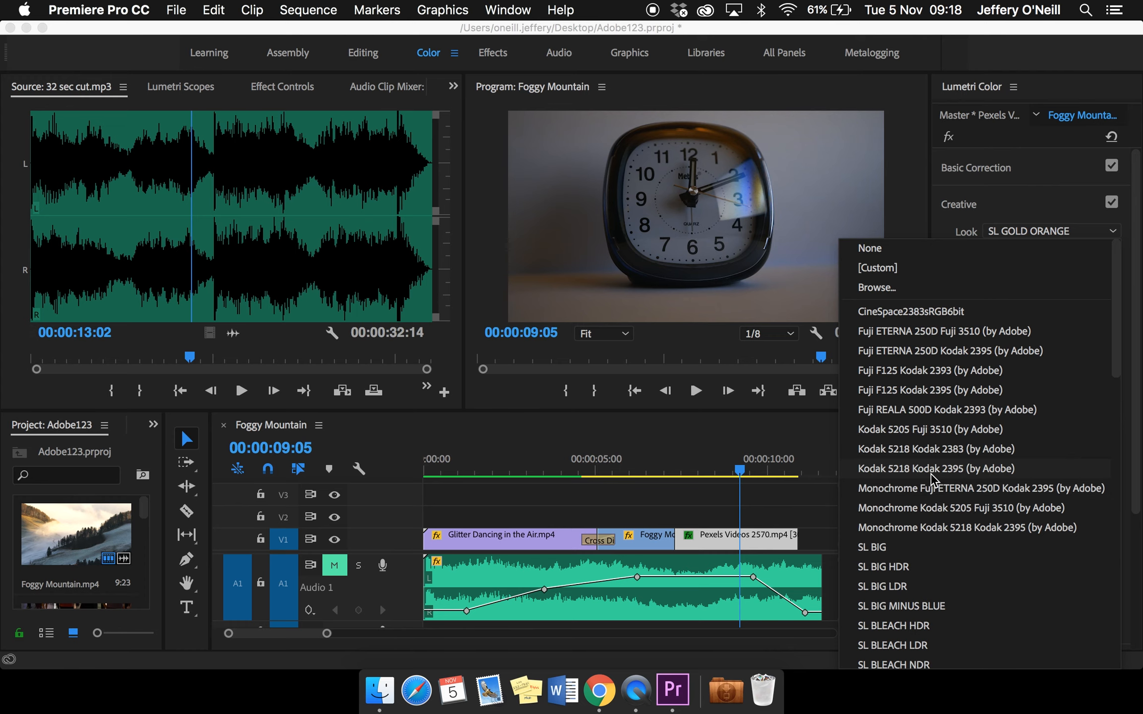
click(924, 508)
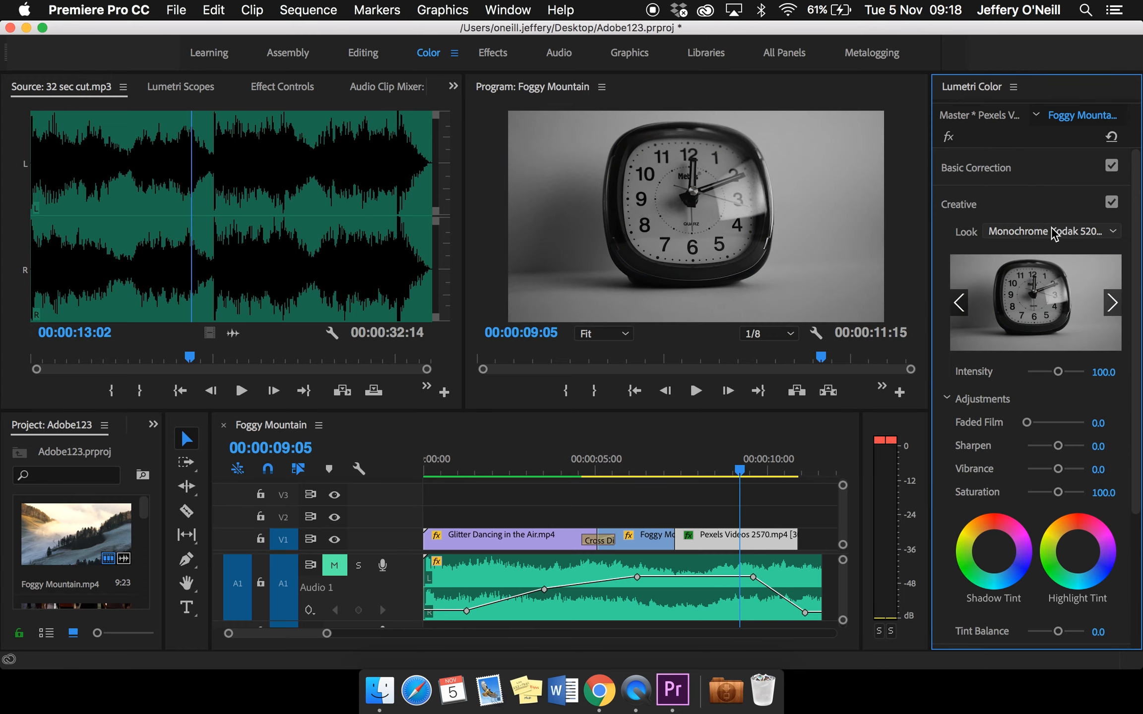
click(1112, 232)
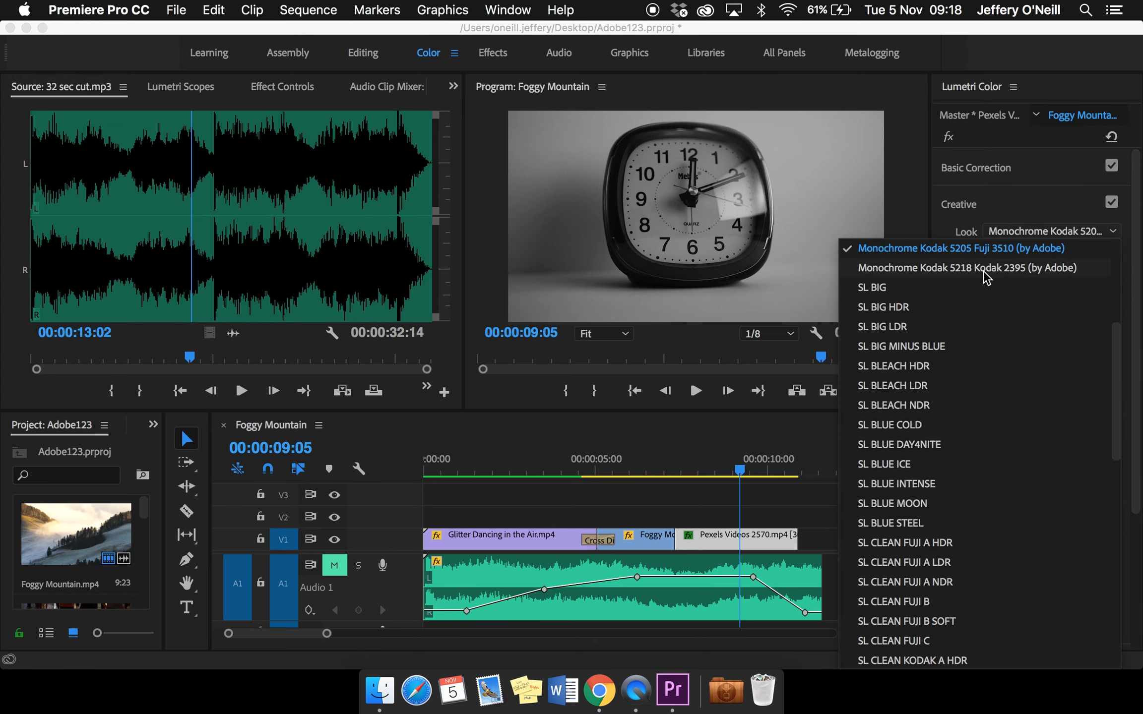
scroll(986, 278, up, 5)
click(924, 249)
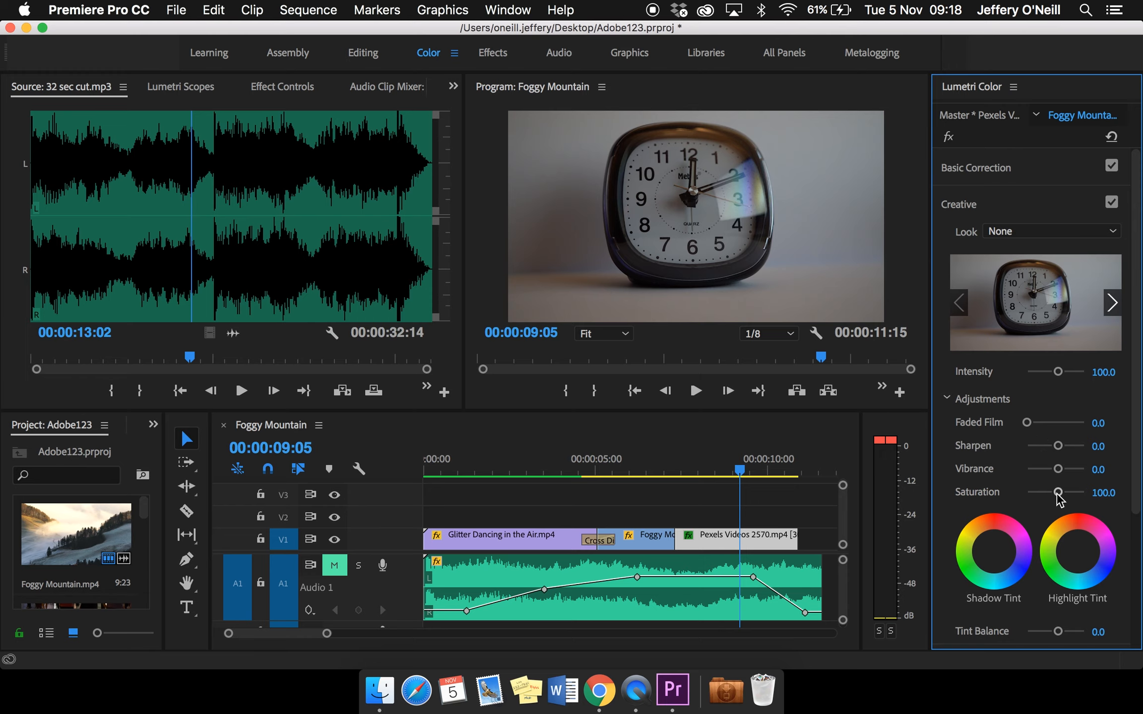
Set the clock clip's creative saturation to 98.5
mouse_move(1060, 494)
mouse_down()
mouse_move(1002, 495)
mouse_move(1066, 493)
mouse_move(1055, 494)
mouse_up()
scroll(1059, 468, down, 3)
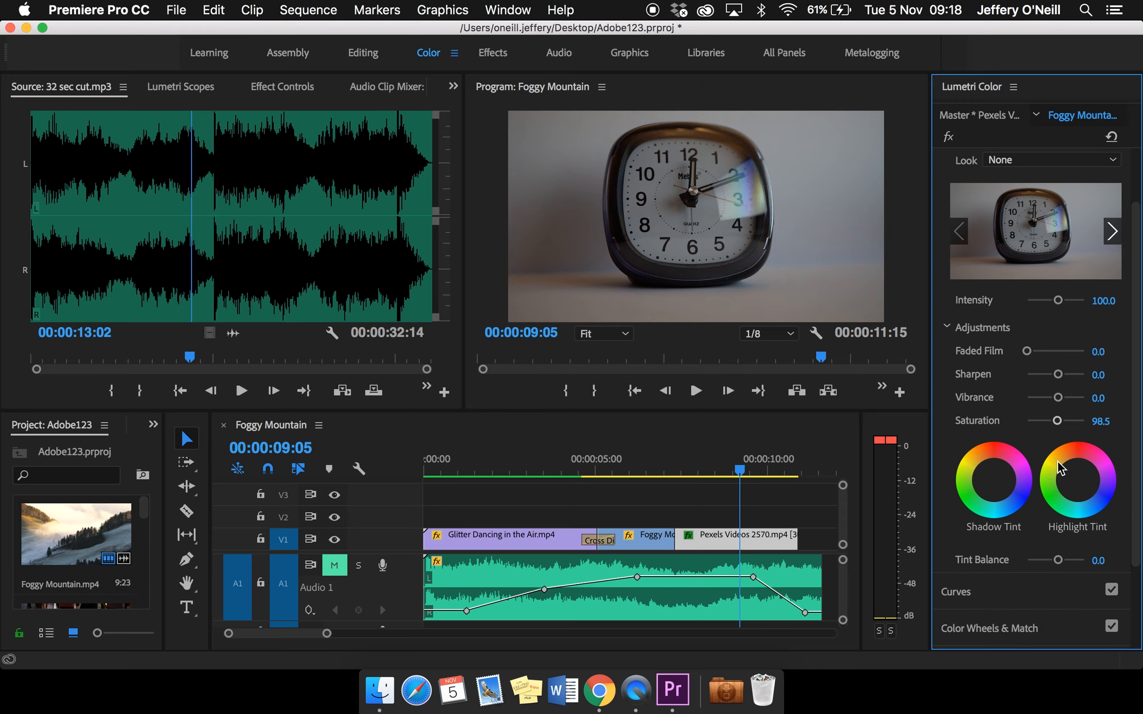
scroll(1047, 458, down, 5)
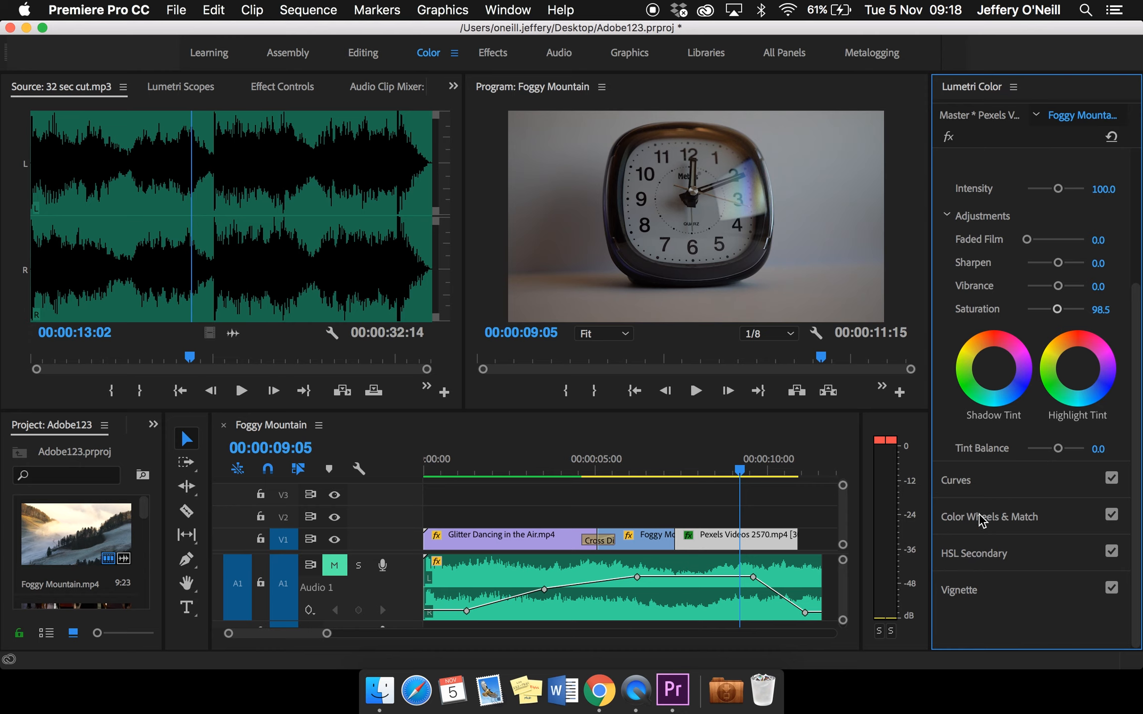
Examine the Color Wheels & Match, HSL Secondary and Curves controls in Lumetri Color
click(982, 521)
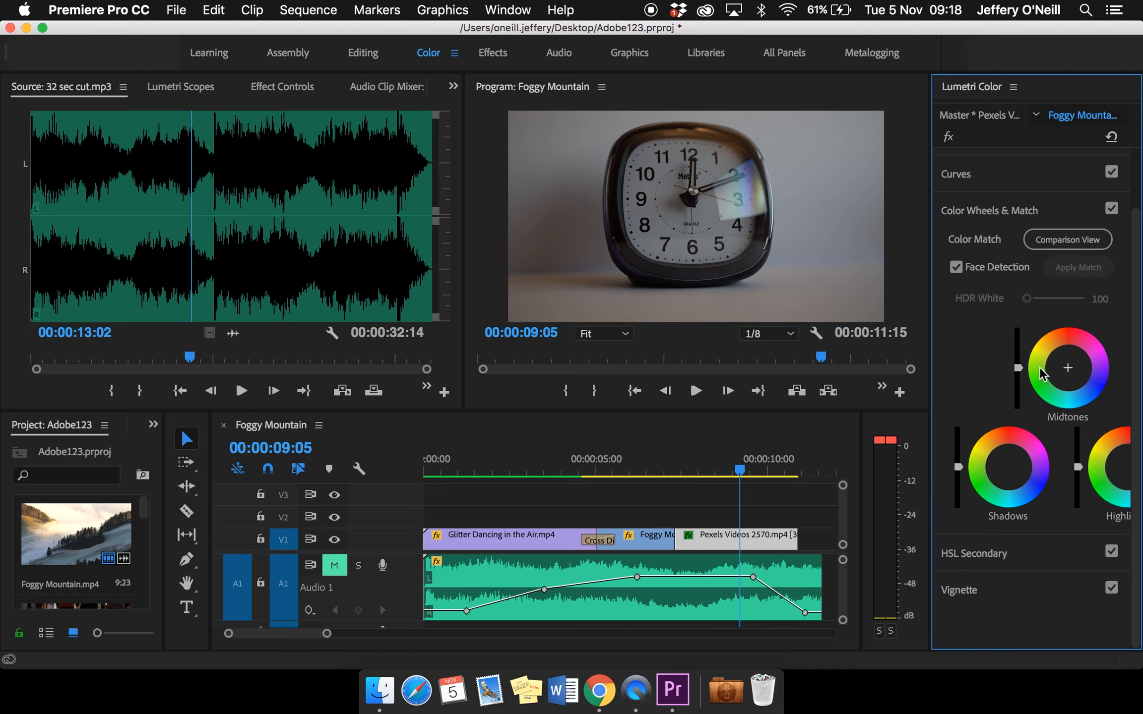
click(976, 212)
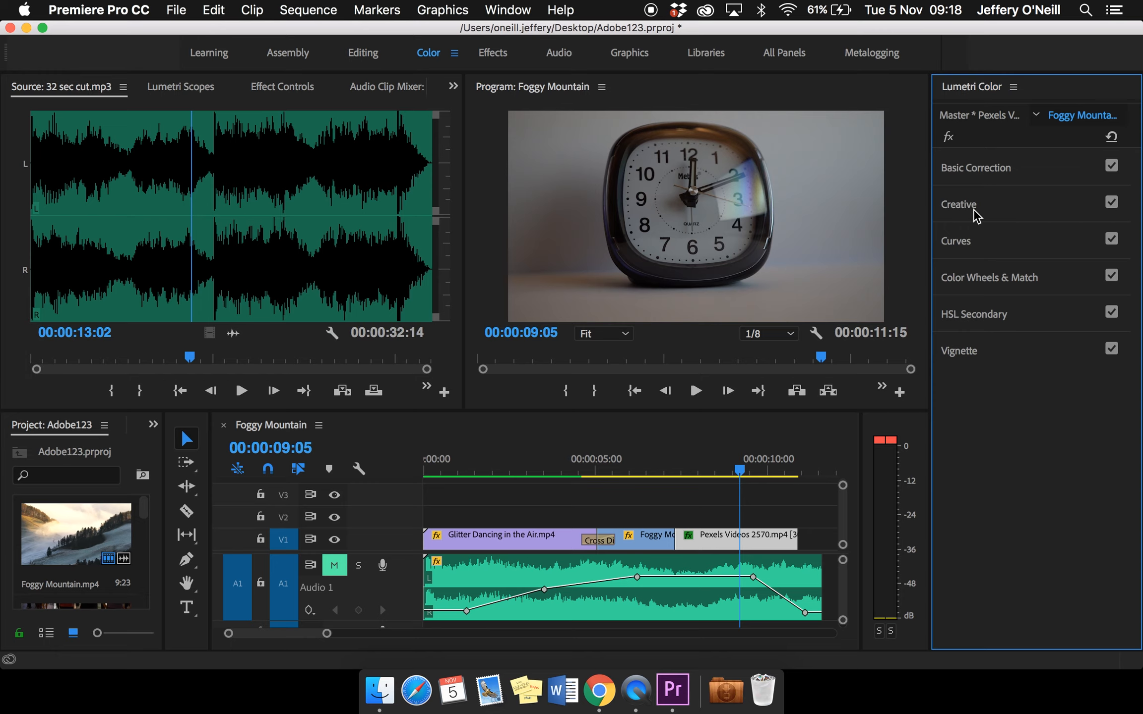
click(986, 317)
click(985, 318)
click(958, 241)
click(963, 244)
Try the ARRI_Universal_DCI and Phantom_Rec709_Gamma input LUTs in Basic Correction, and set the input LUT back to None
click(971, 177)
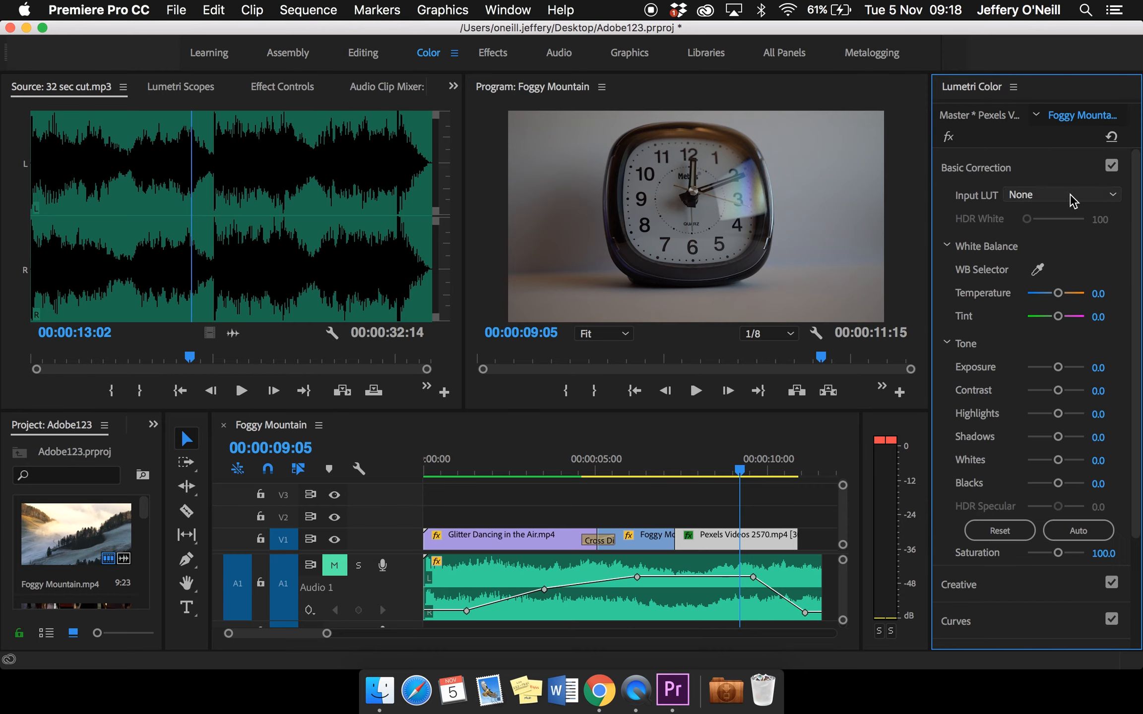
click(1114, 197)
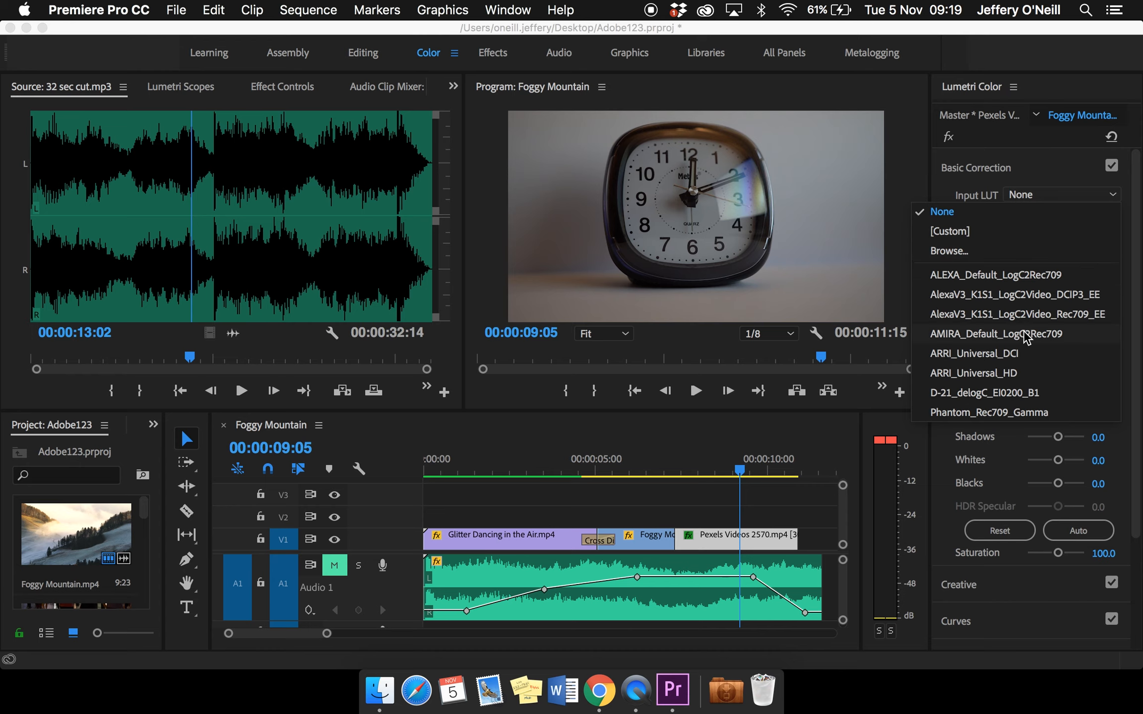
click(1001, 353)
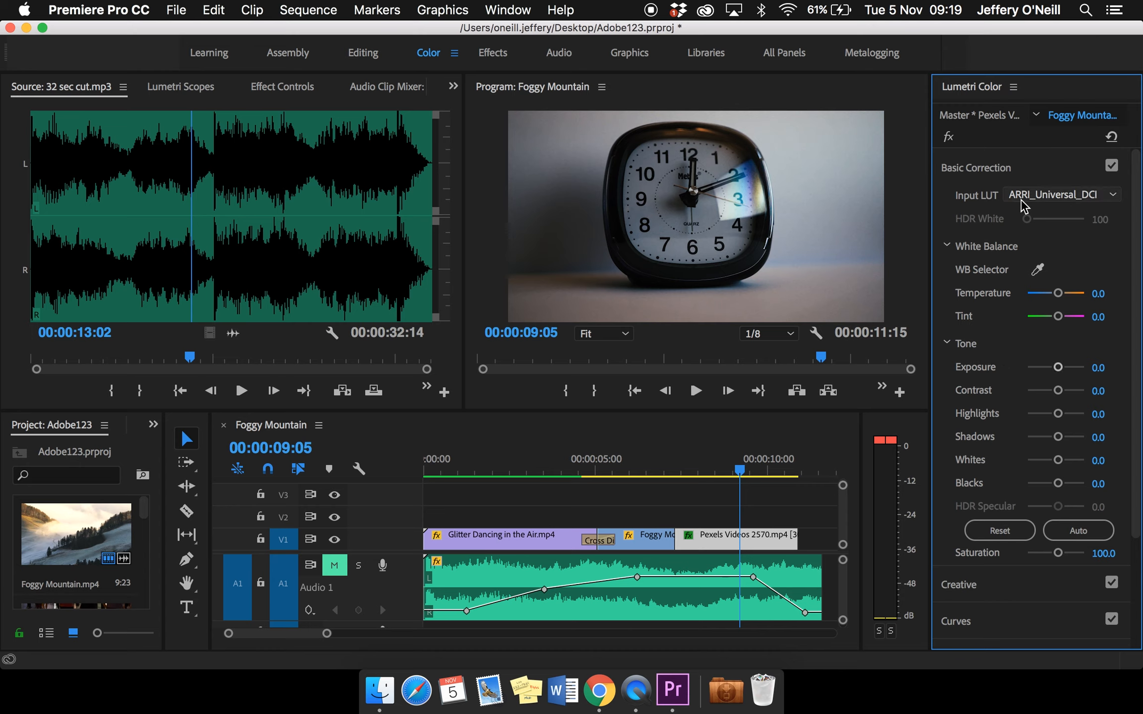
click(1062, 198)
click(1014, 413)
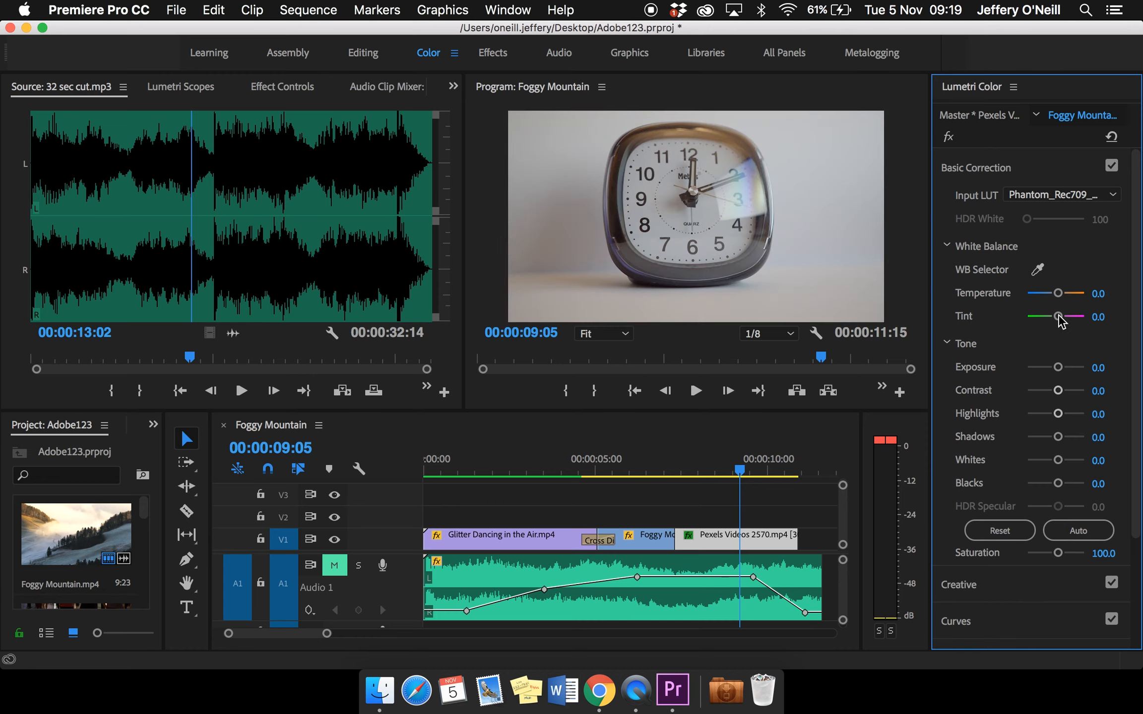
click(1074, 195)
click(1030, 212)
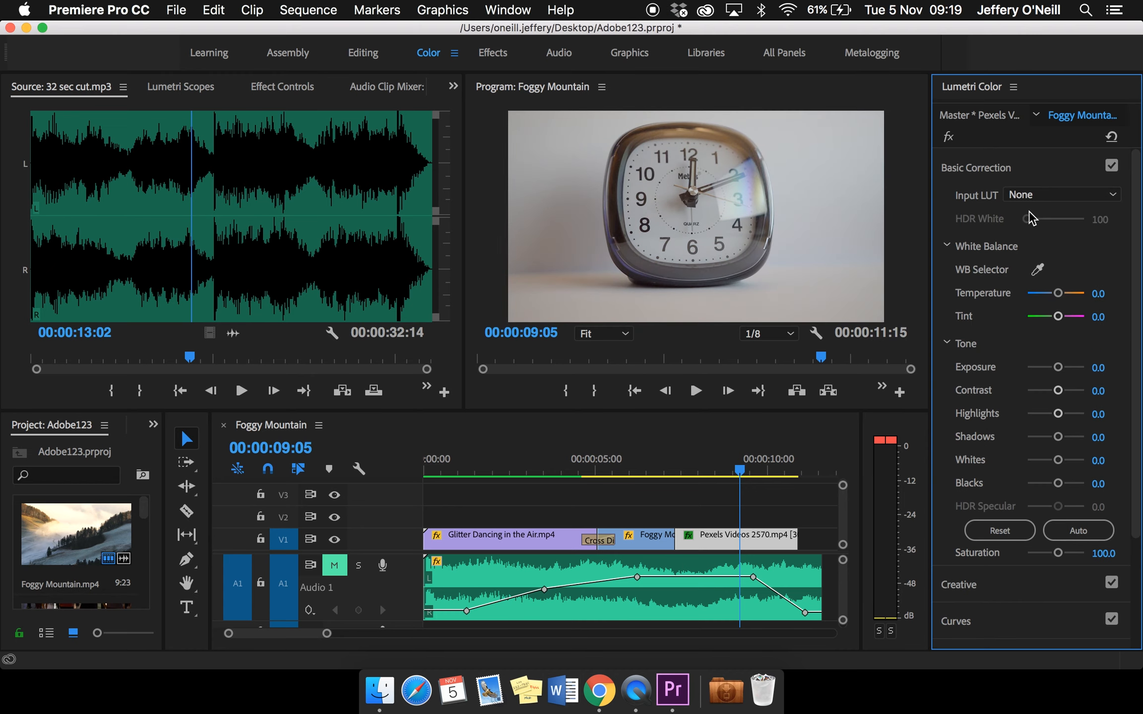
Set the clock clip's white balance to a temperature of -100 and a tint of 10.8
drag(1060, 293, 1026, 296)
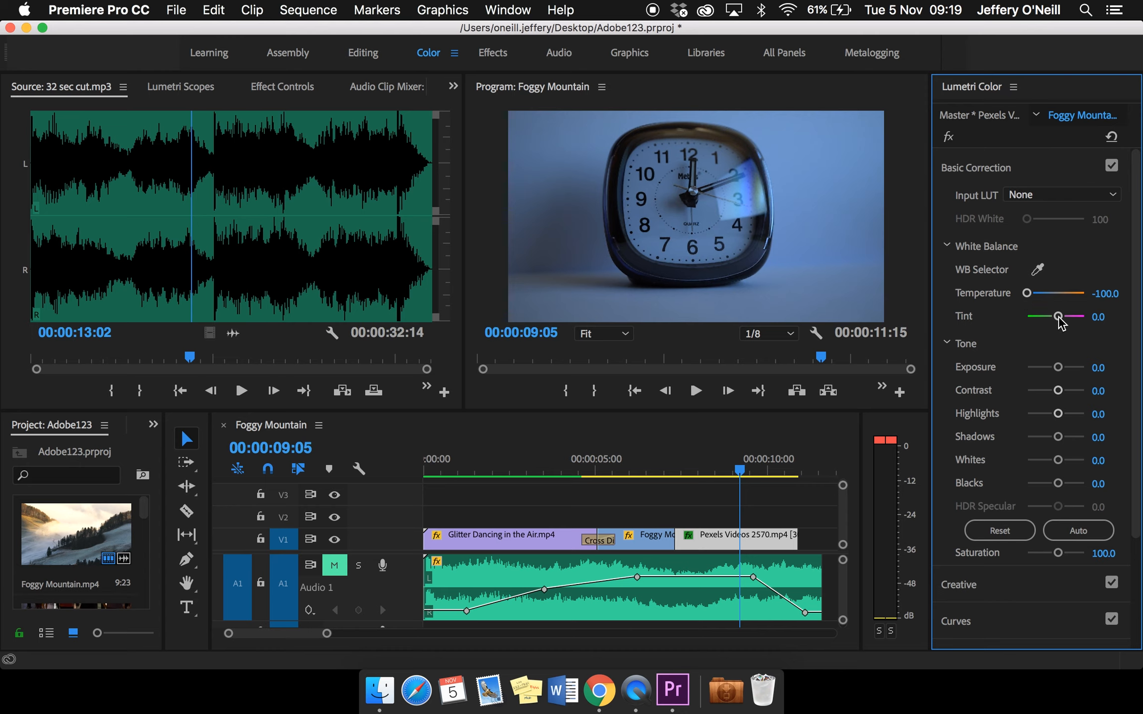
mouse_move(1063, 322)
mouse_down()
mouse_move(1078, 321)
mouse_move(1036, 325)
mouse_move(1059, 325)
mouse_up()
Try an exposure of 1.0 and a shadows adjustment on the clock clip, with both values reset to 0
mouse_move(1062, 373)
mouse_down()
mouse_move(1086, 373)
mouse_move(1038, 383)
mouse_move(1060, 383)
mouse_up()
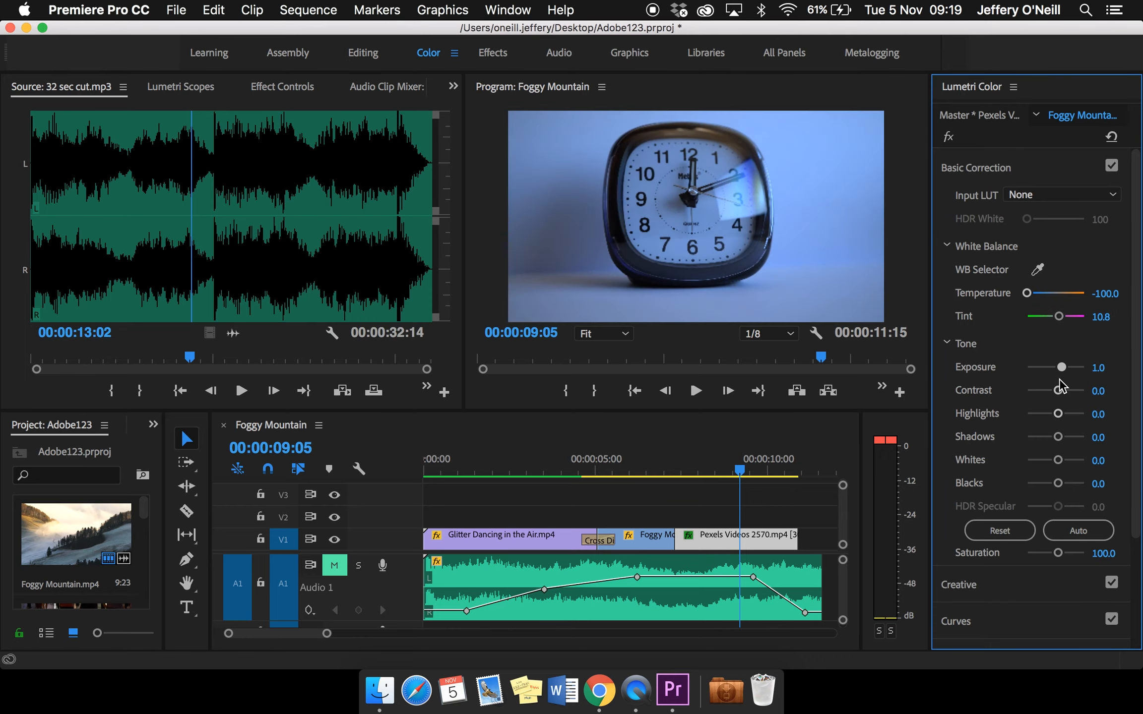
double_click(1060, 368)
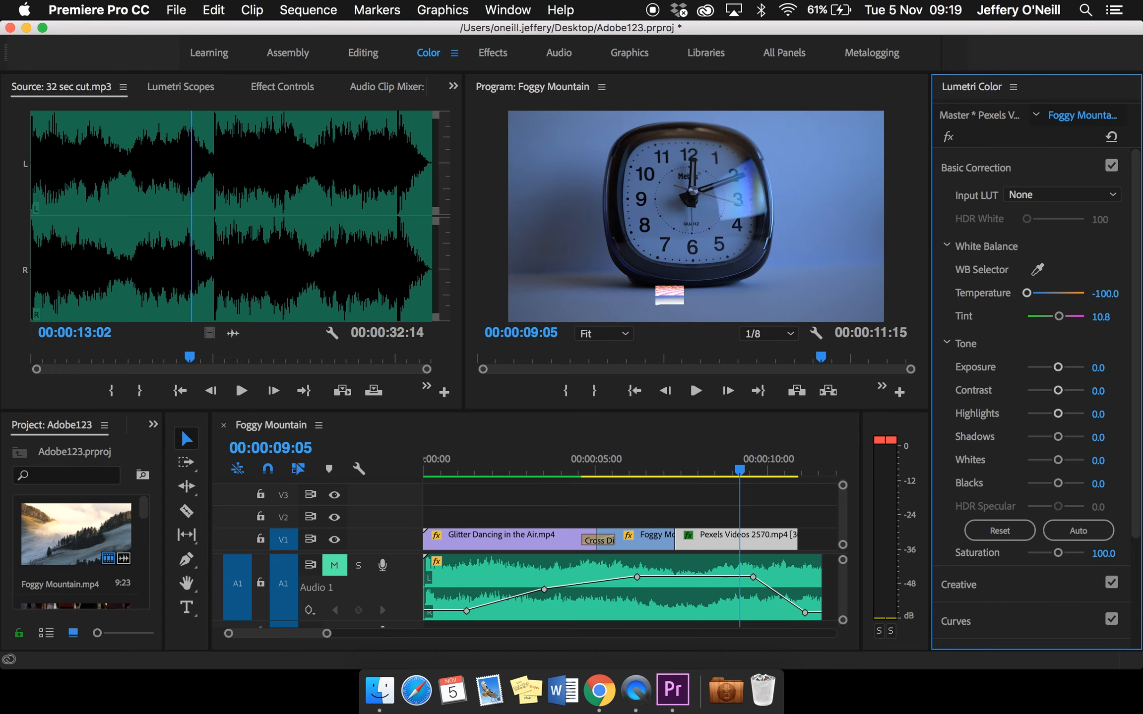
mouse_move(1058, 436)
mouse_down()
mouse_move(1017, 436)
mouse_move(1106, 439)
mouse_move(1030, 439)
mouse_move(1063, 440)
mouse_up()
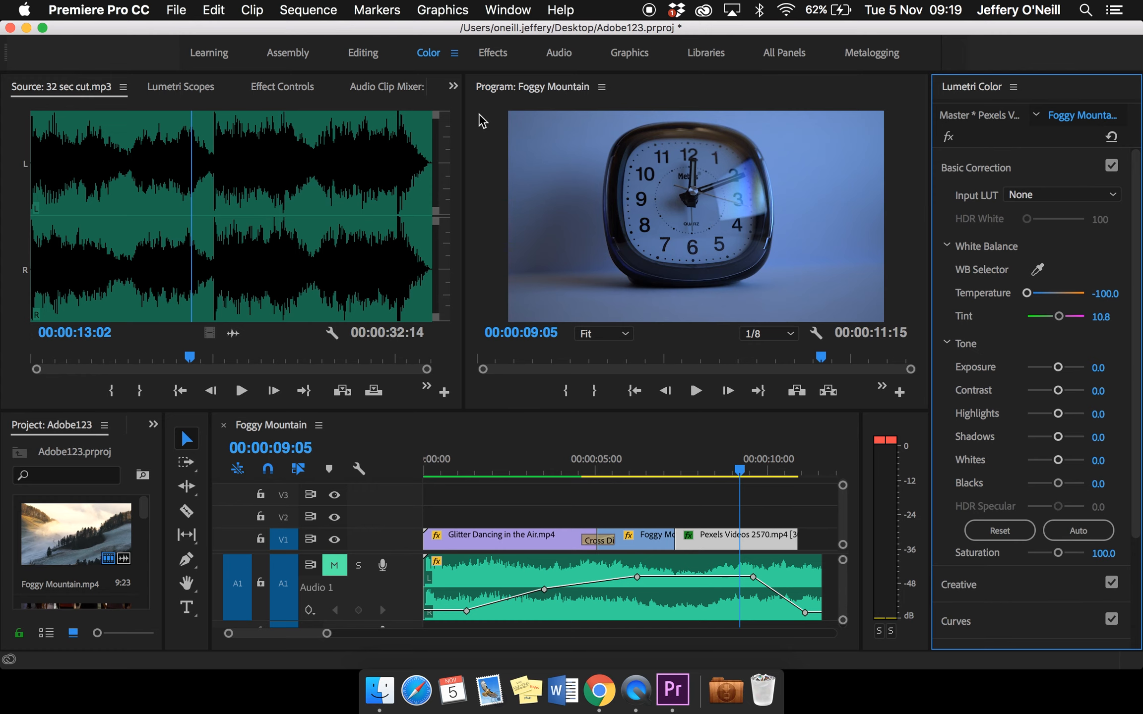
Return to the Editing workspace and create a 3840 by 2160, 25.00 fps adjustment layer in the project
click(367, 53)
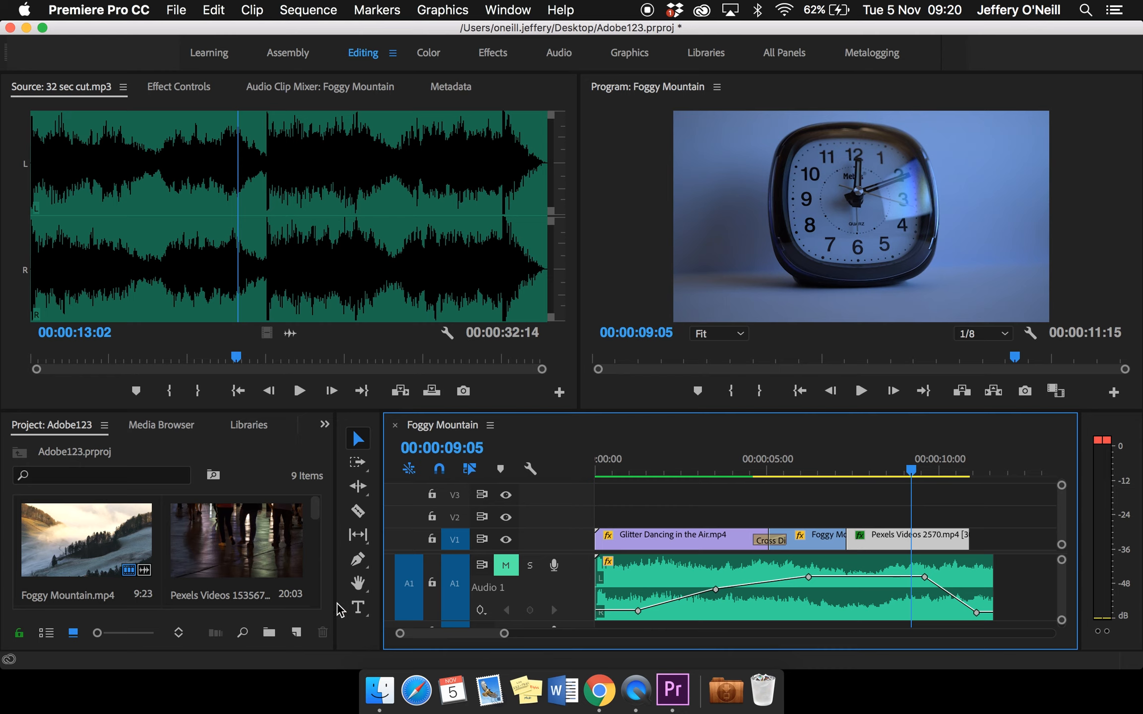
scroll(282, 570, down, 2)
scroll(283, 575, down, 2)
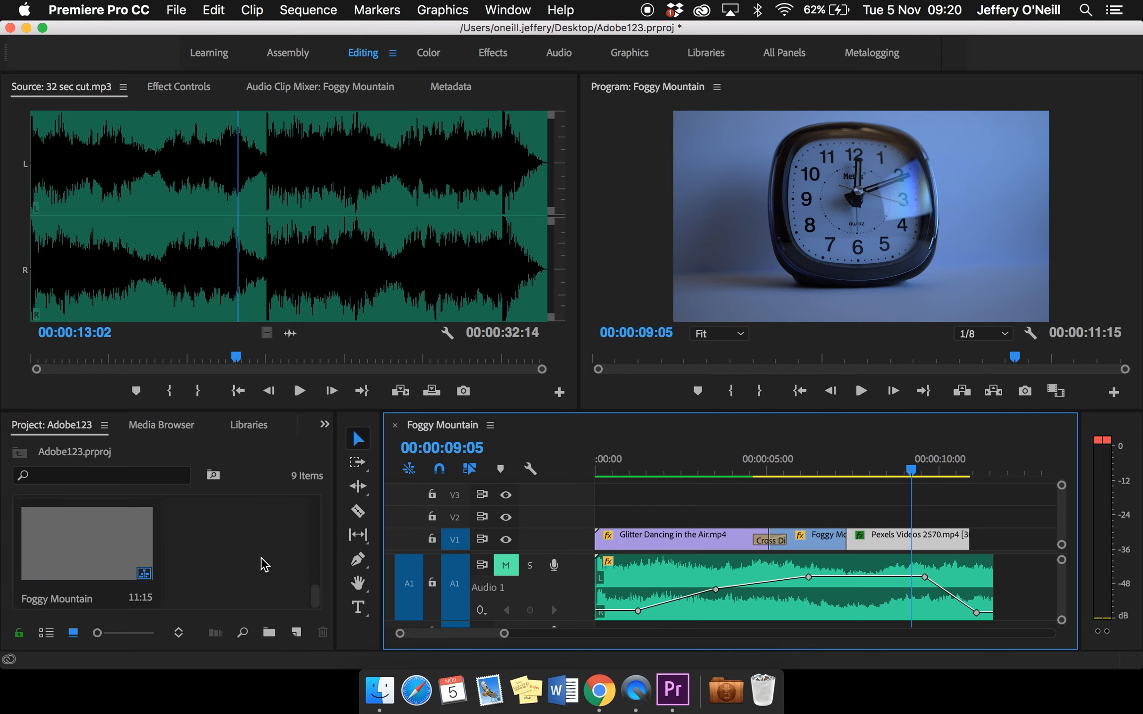
right_click(261, 557)
mouse_move(292, 570)
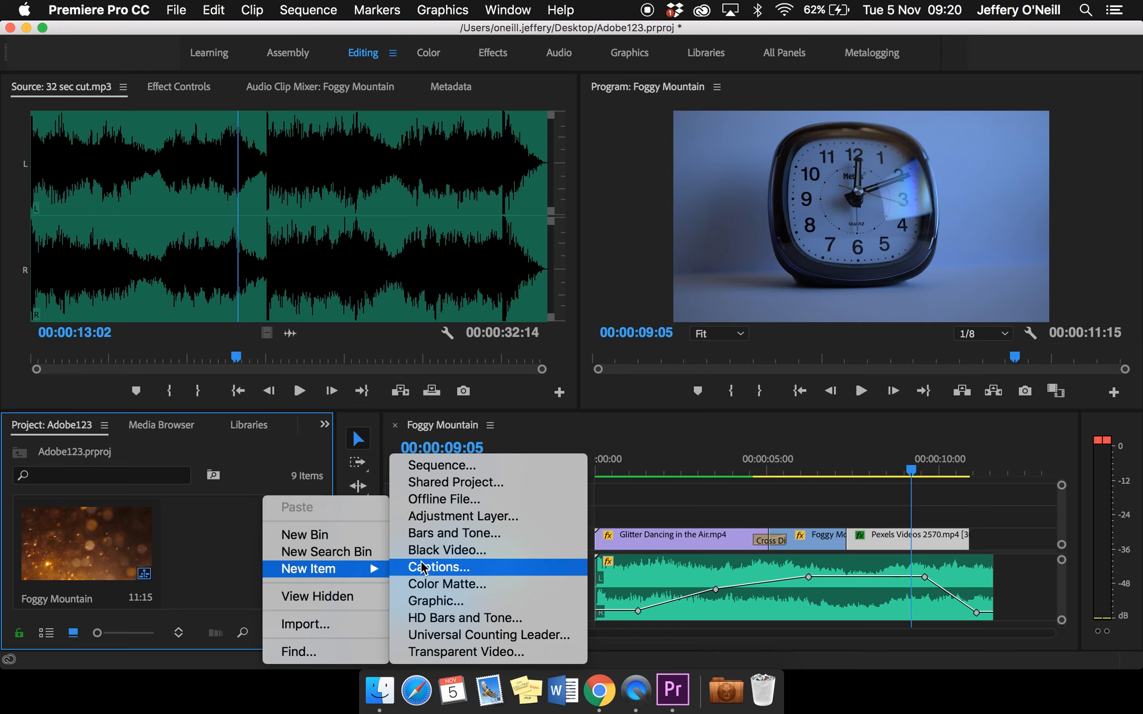
click(455, 520)
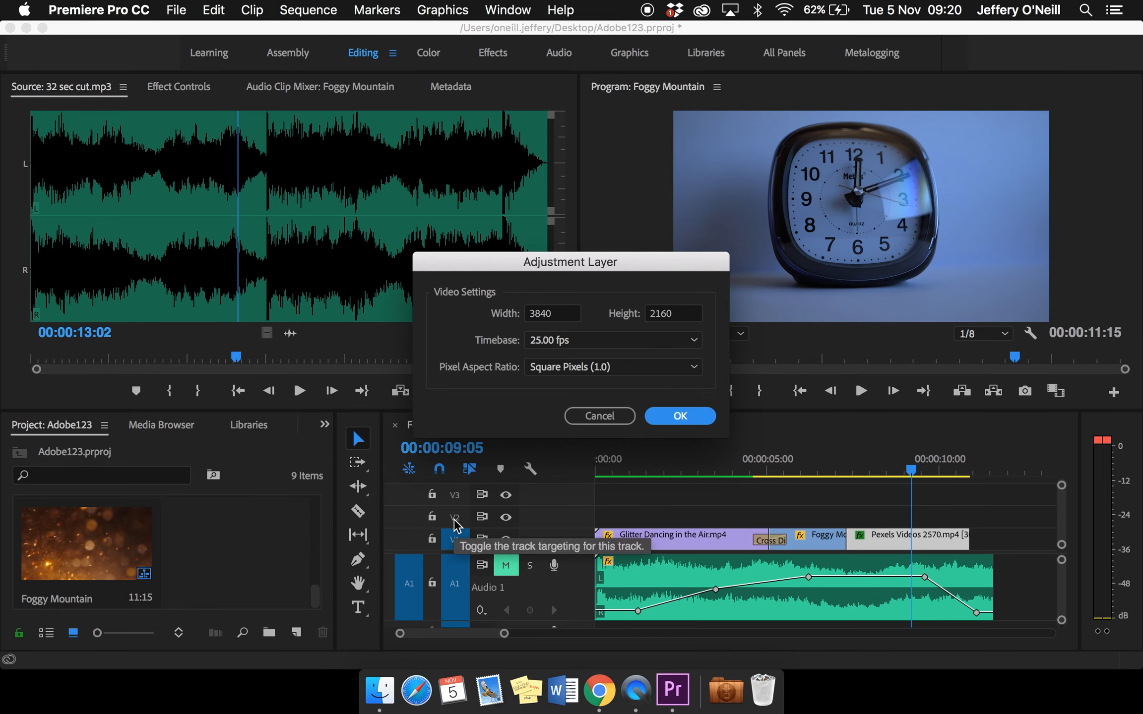
click(698, 419)
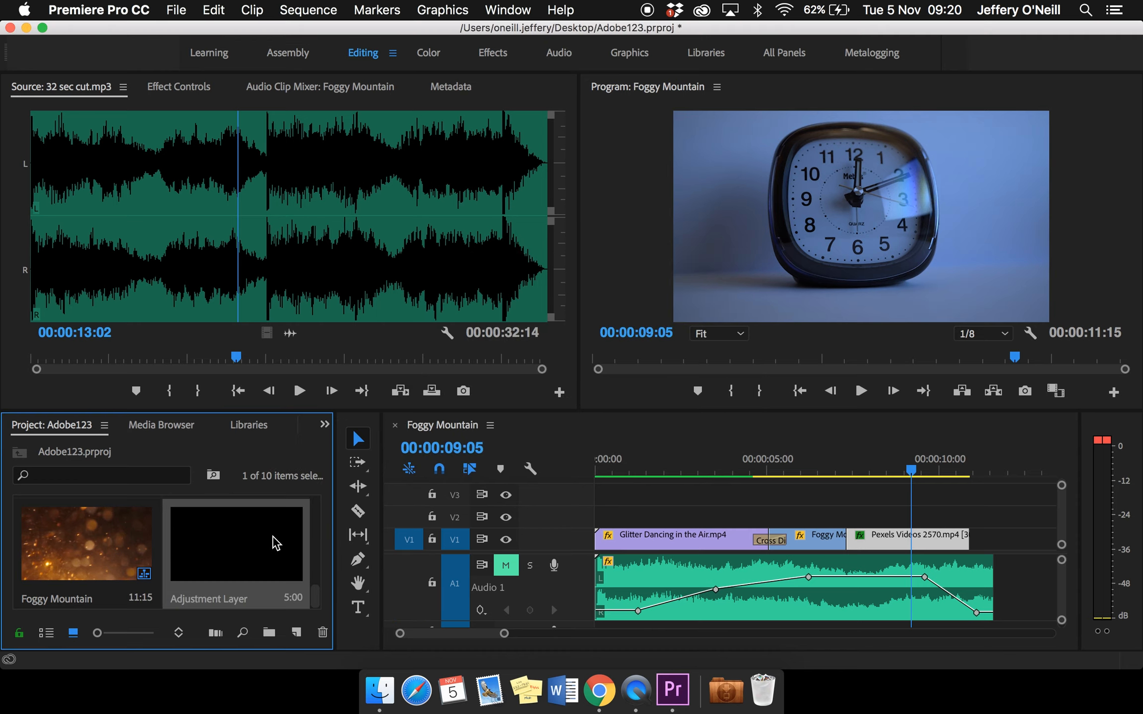
Place the adjustment layer on V2 at the sequence start and extend it to the end of the music clip
drag(276, 543, 616, 522)
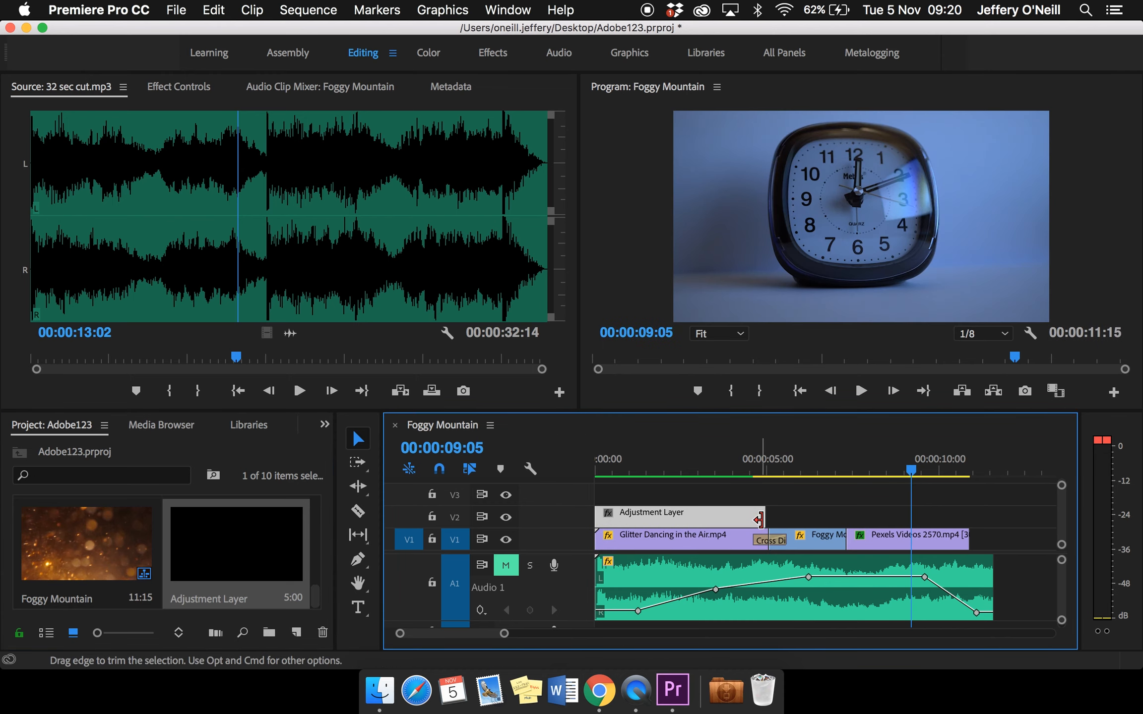
drag(759, 519, 993, 509)
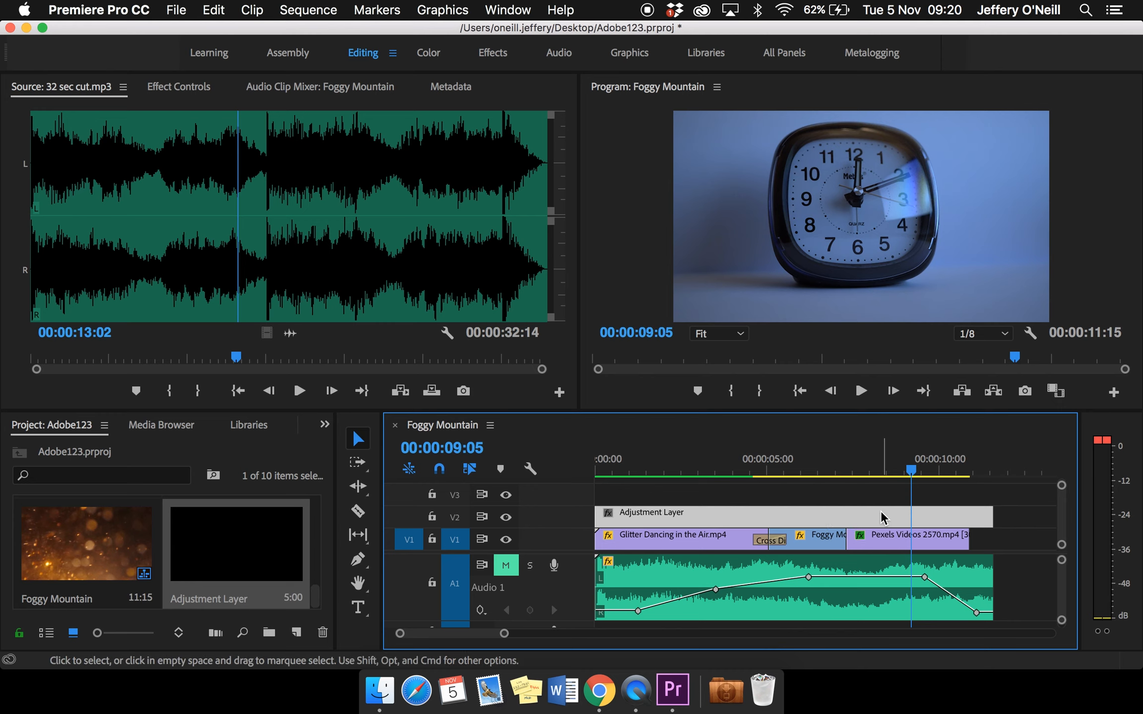
Give the adjustment layer a Lumetri vignette with an amount of -3.0 and check it on the glitter, mountain and clock clips
drag(912, 473, 747, 474)
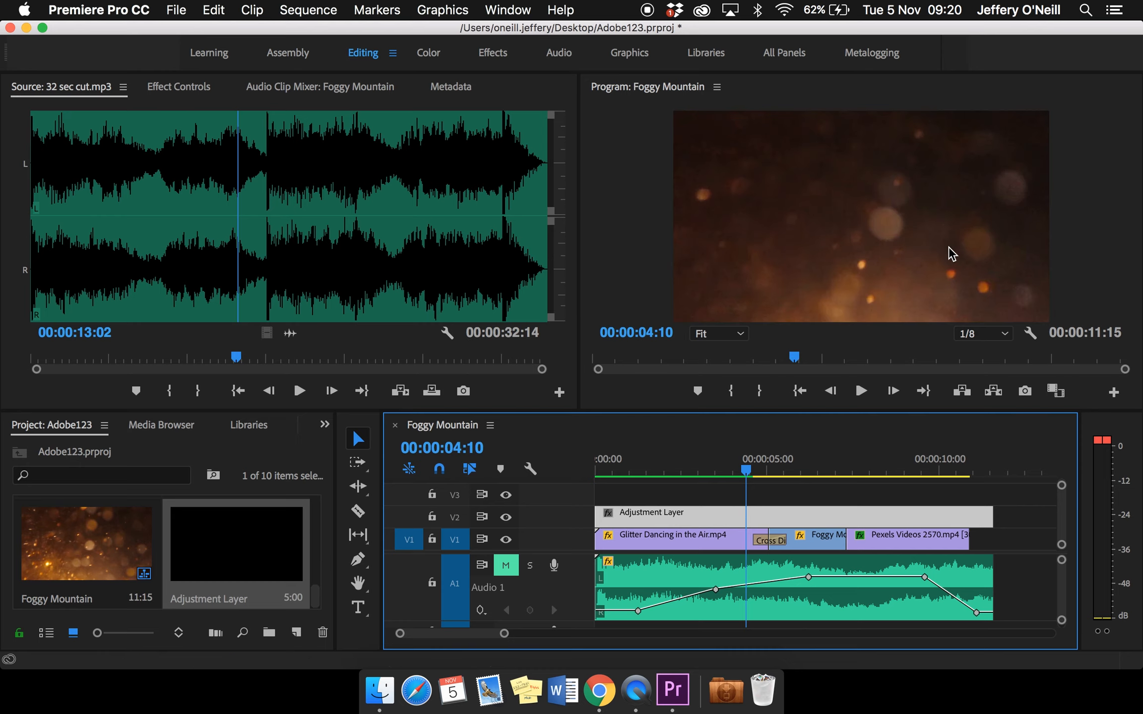
double_click(703, 512)
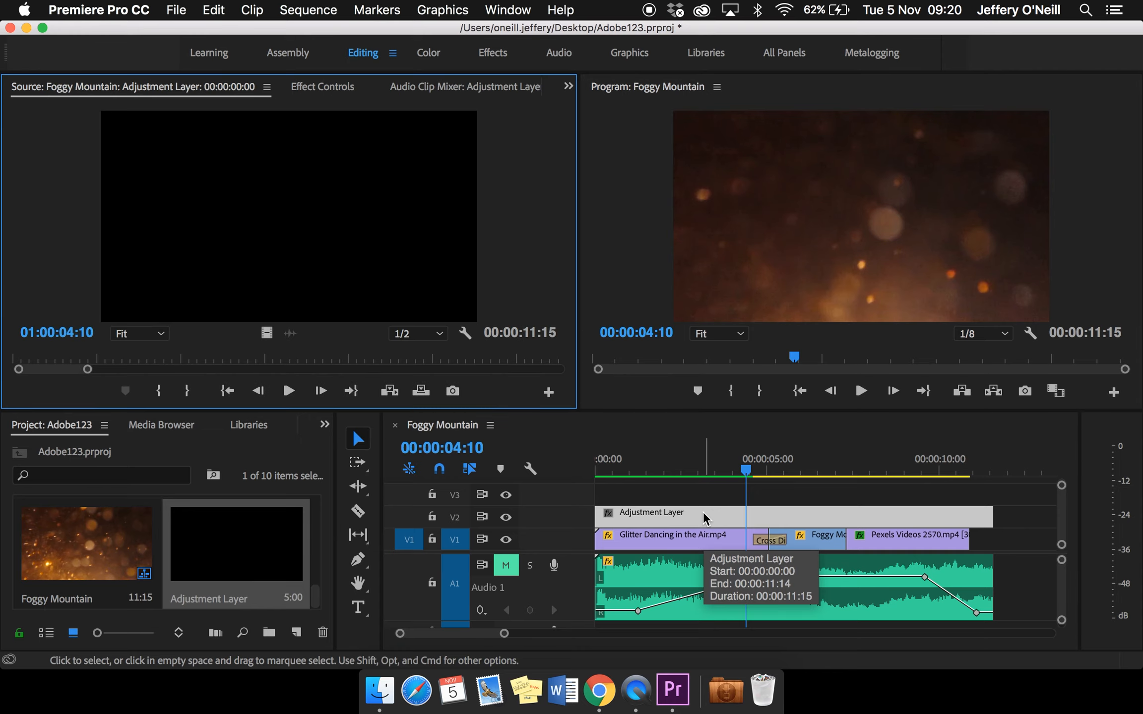
click(703, 513)
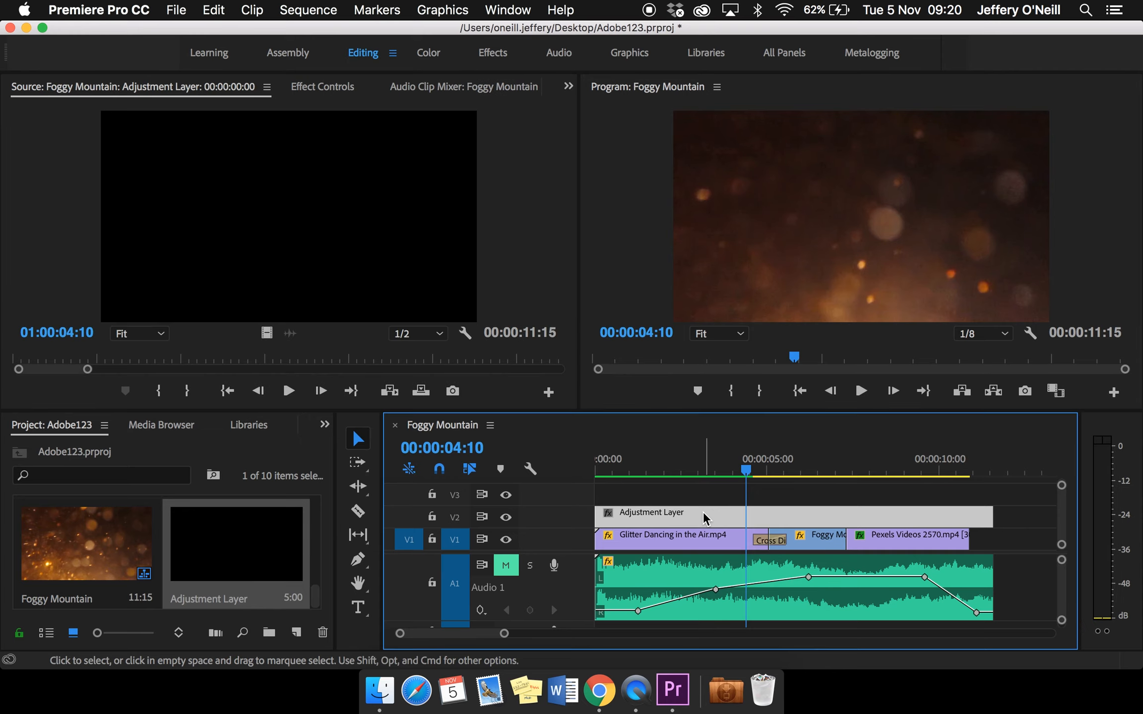
click(438, 53)
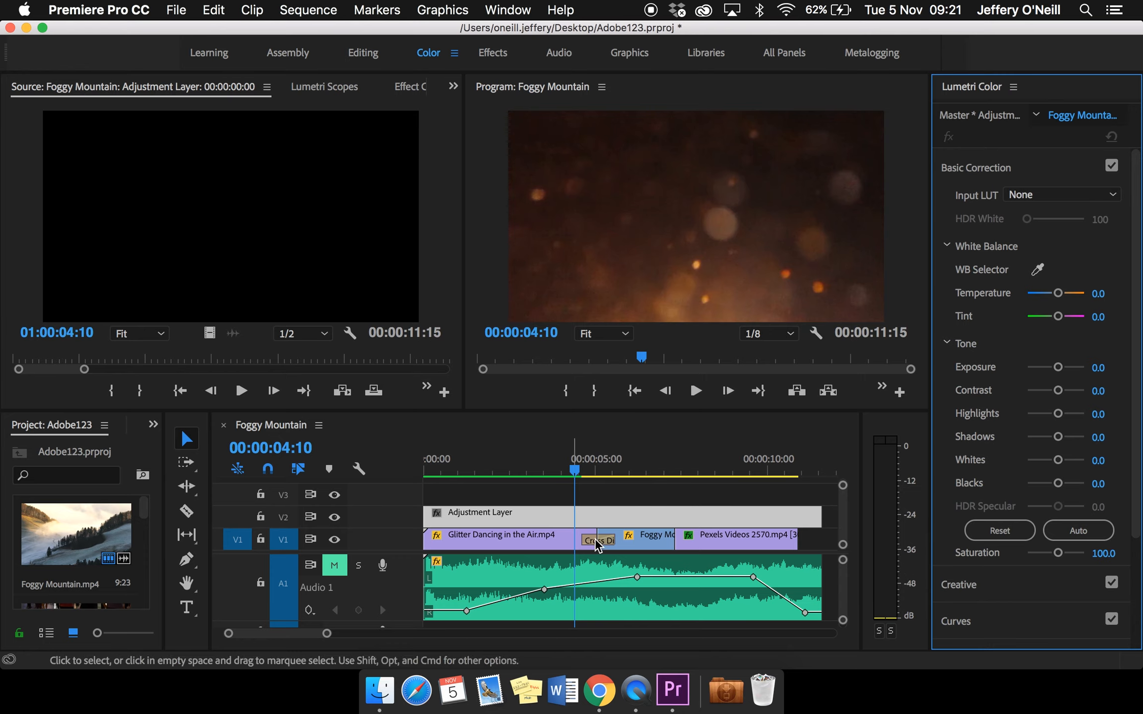
scroll(1025, 606, down, 3)
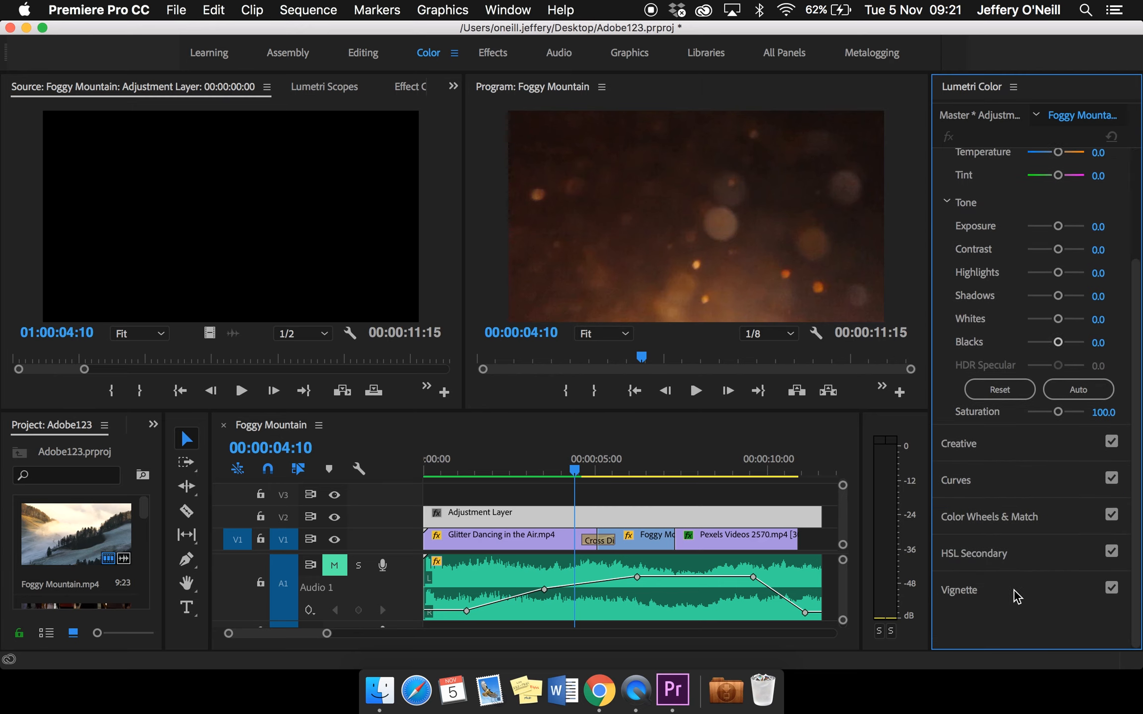
click(1017, 595)
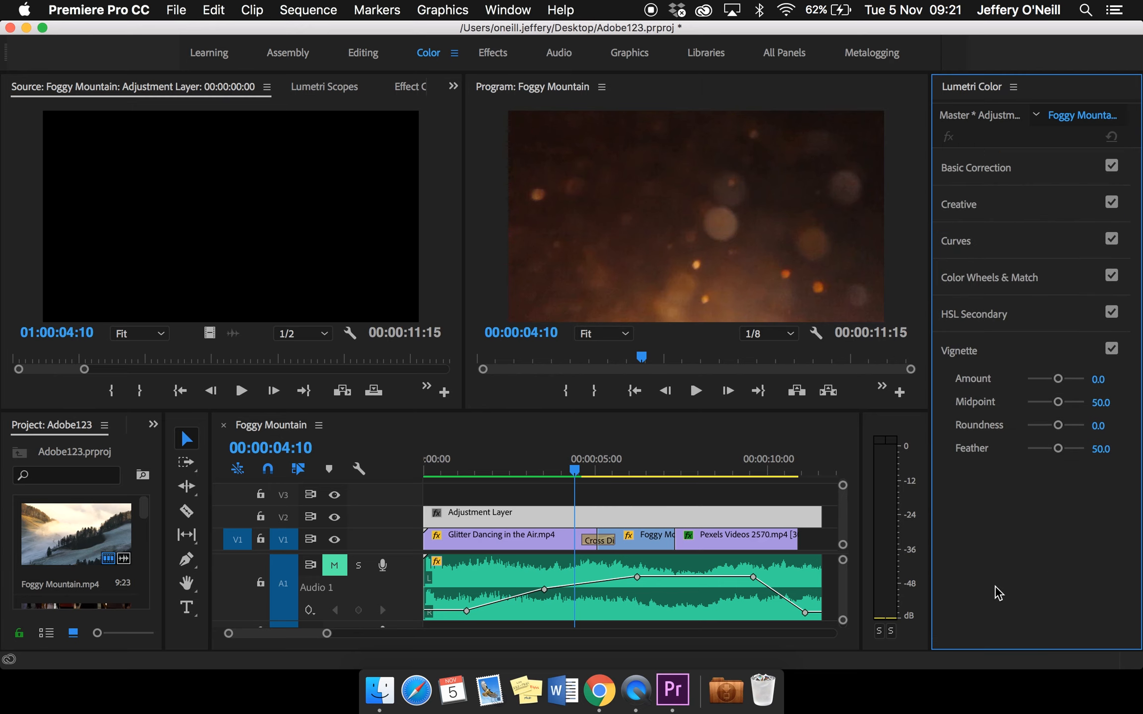
click(1058, 379)
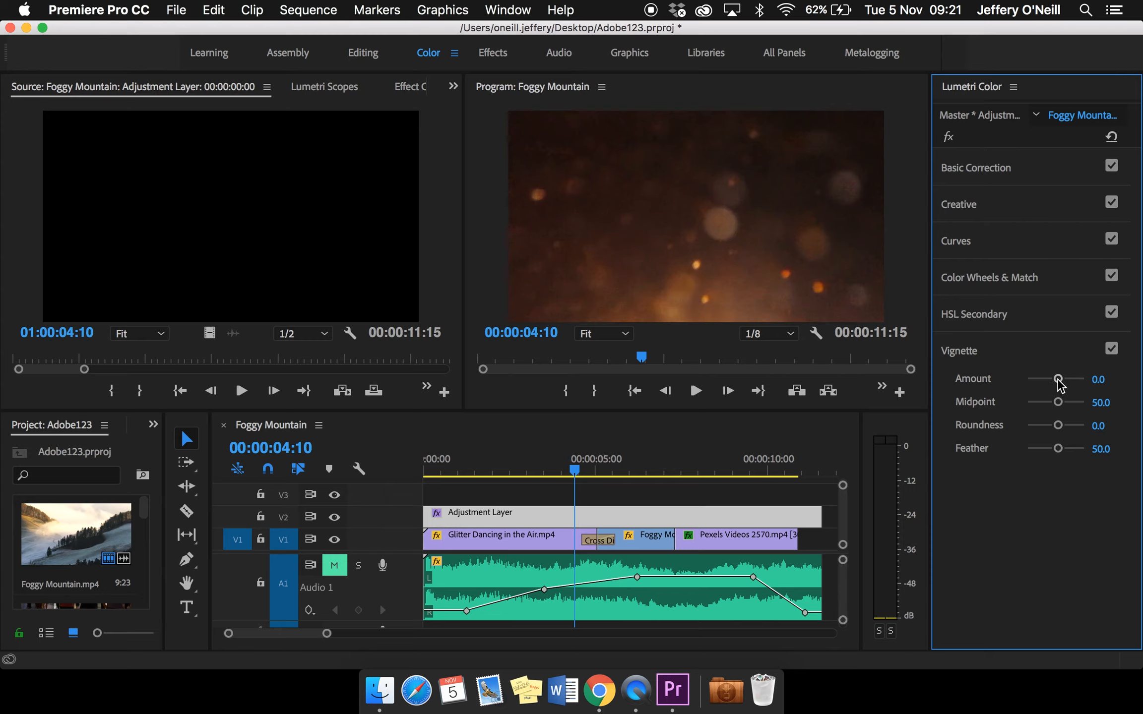
drag(1060, 381, 1025, 388)
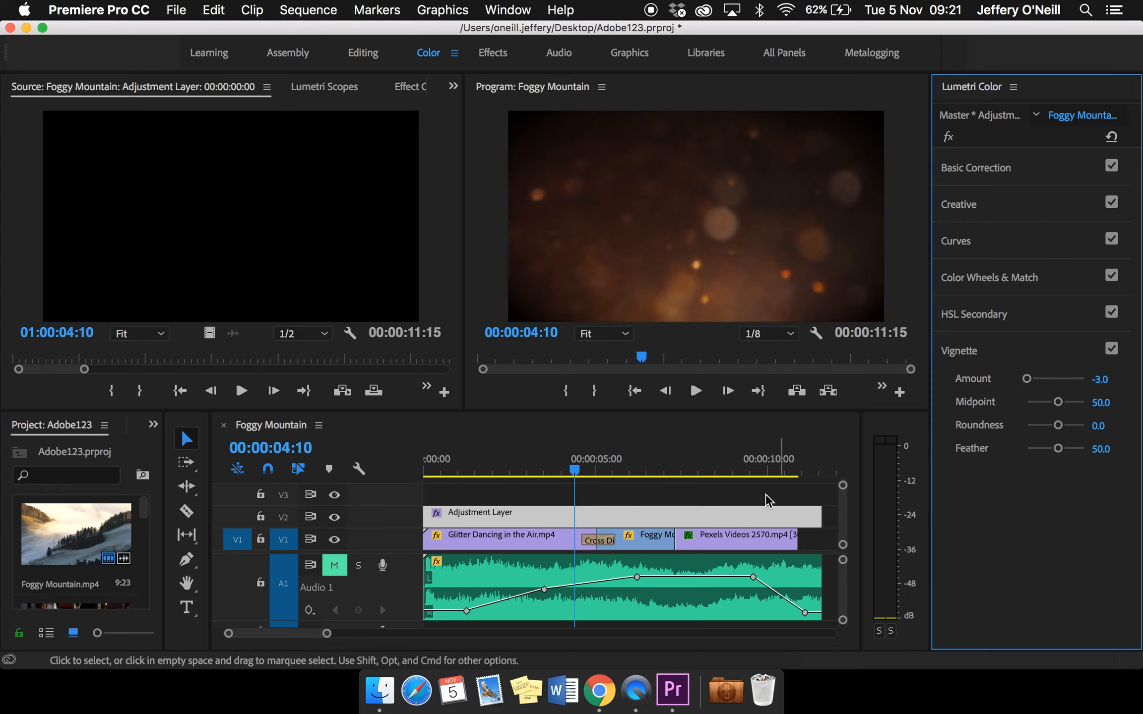
drag(583, 474, 628, 474)
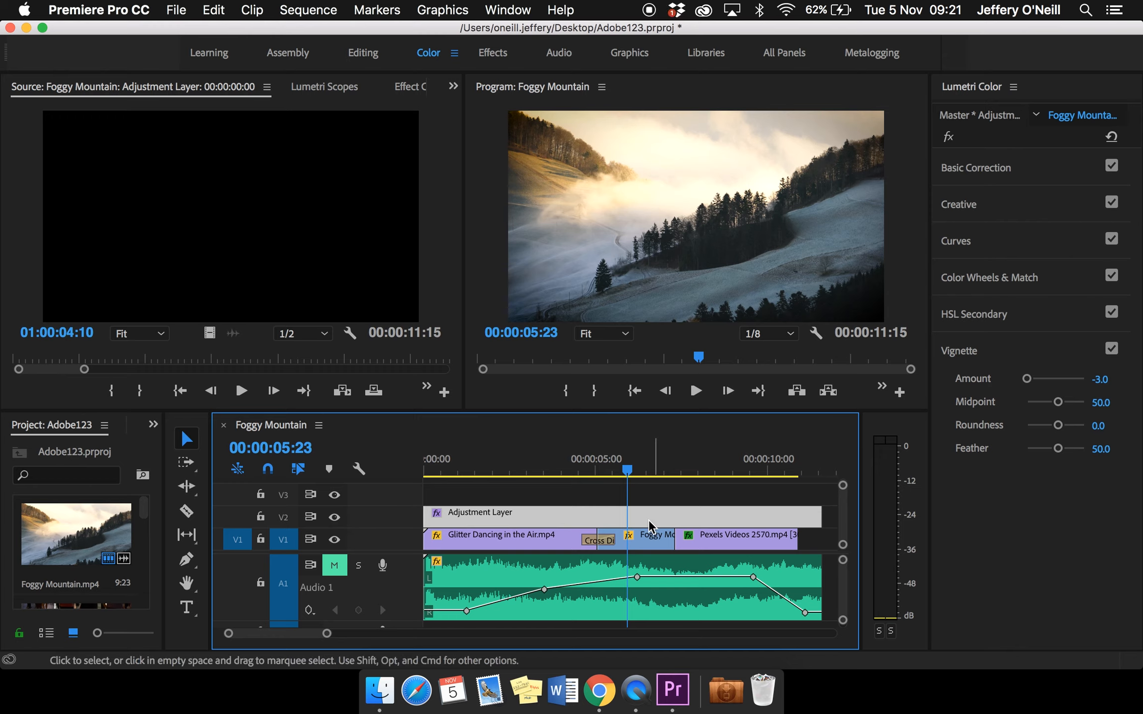
drag(629, 471, 743, 491)
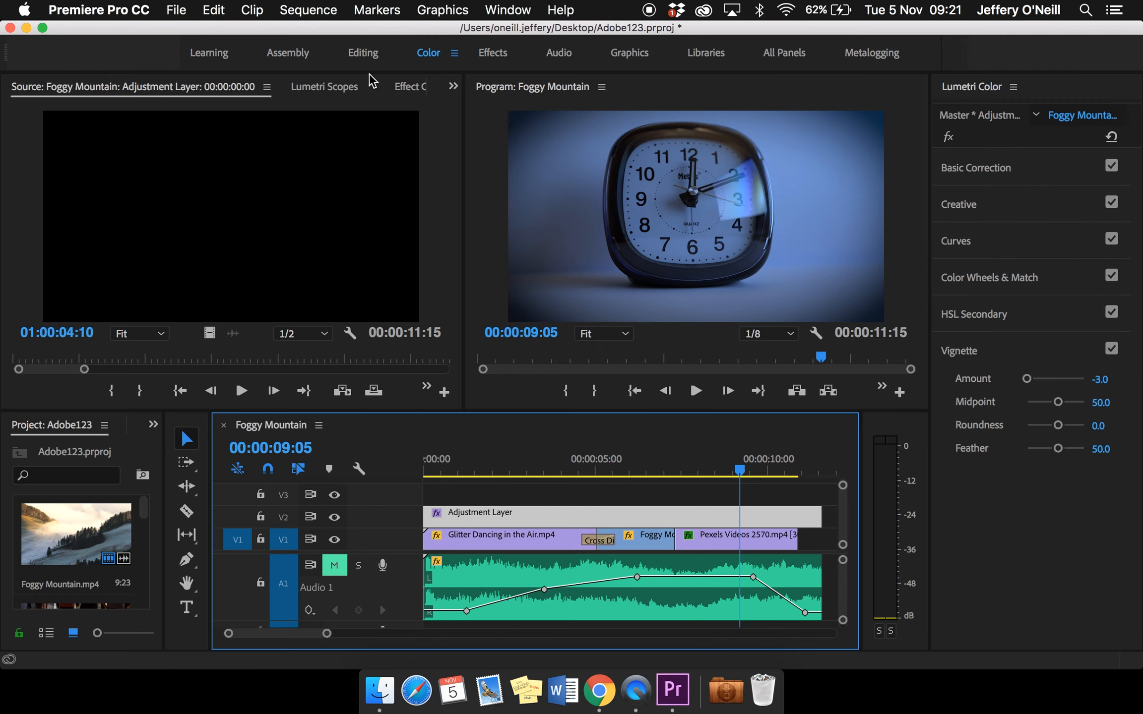
Return to the Editing workspace and open the effect controls of the clock clip on V1
click(361, 53)
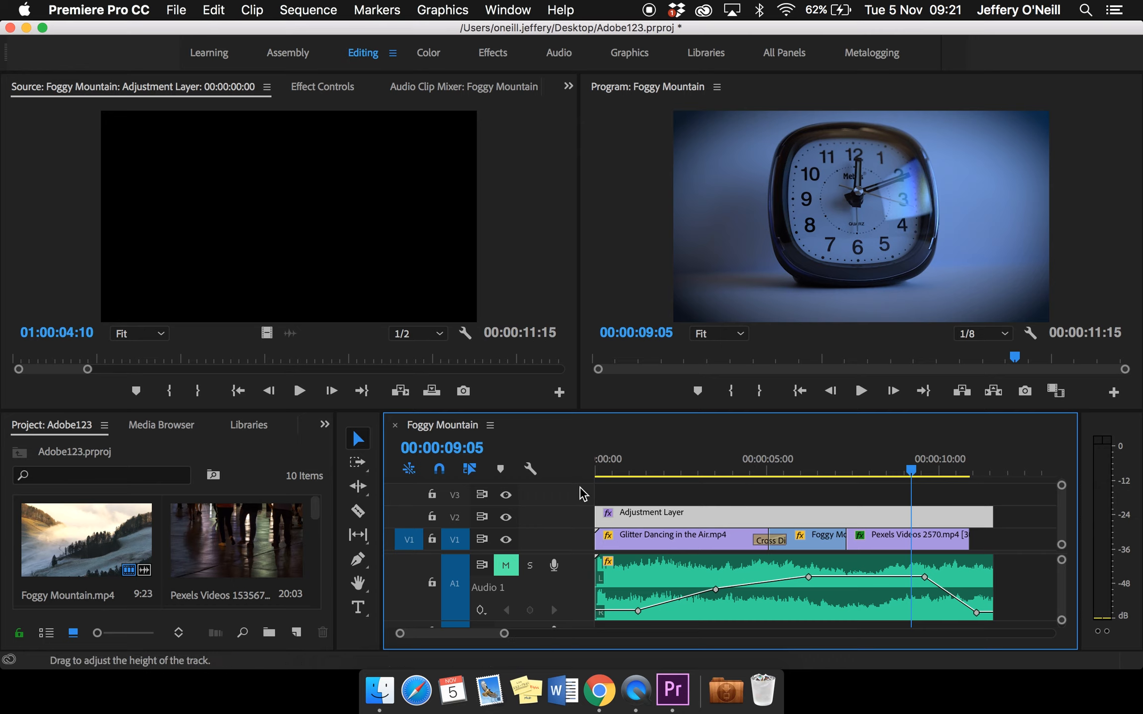
click(704, 544)
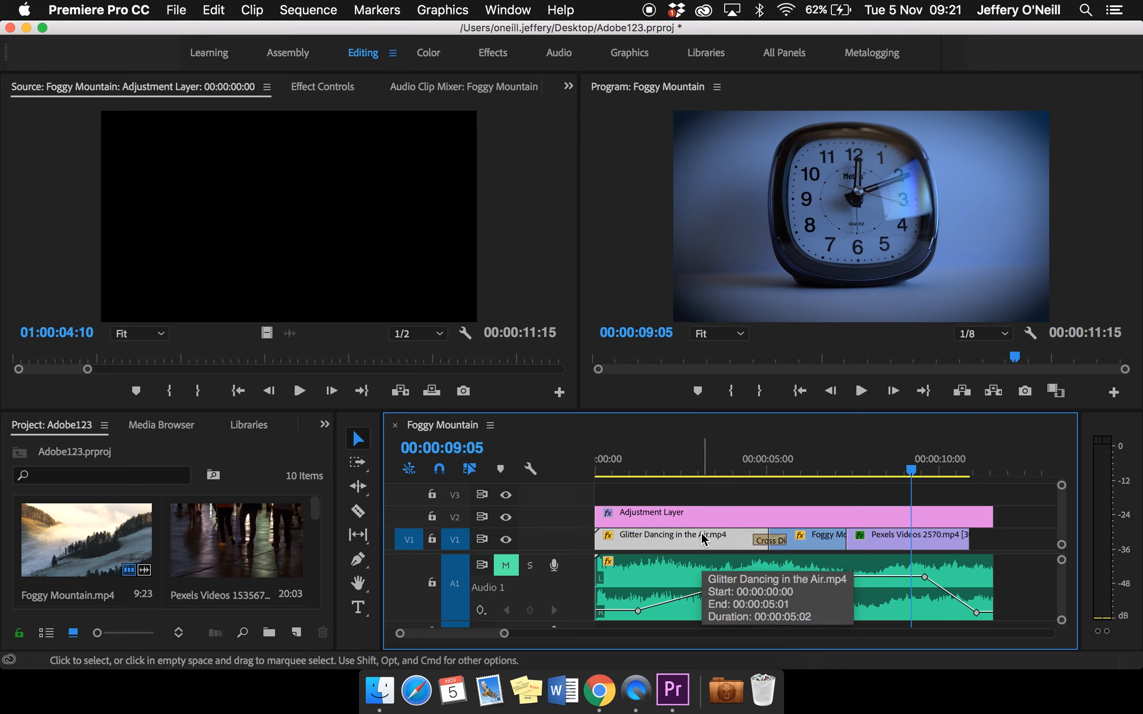
click(892, 535)
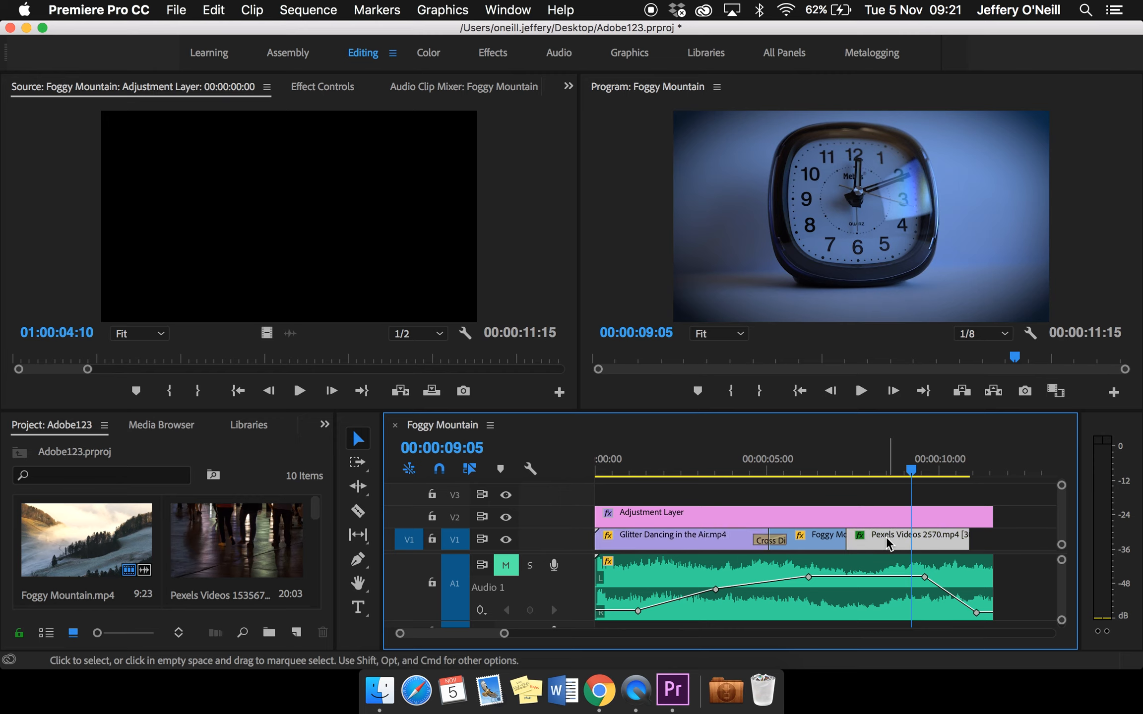
double_click(886, 537)
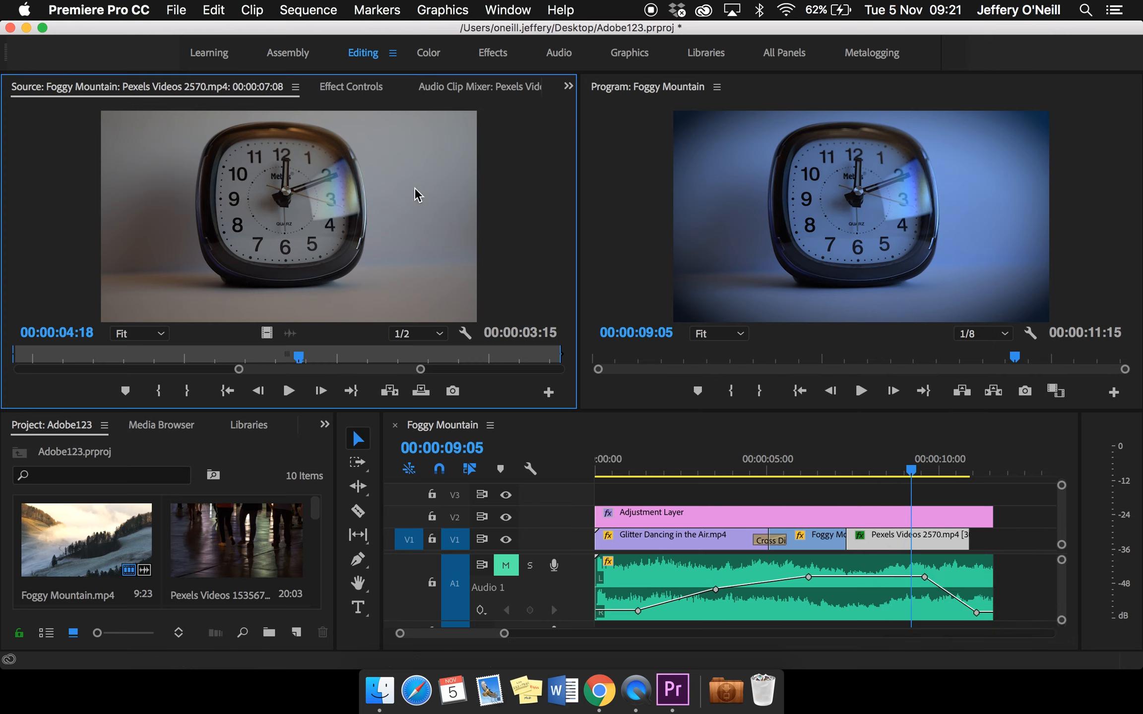
click(361, 91)
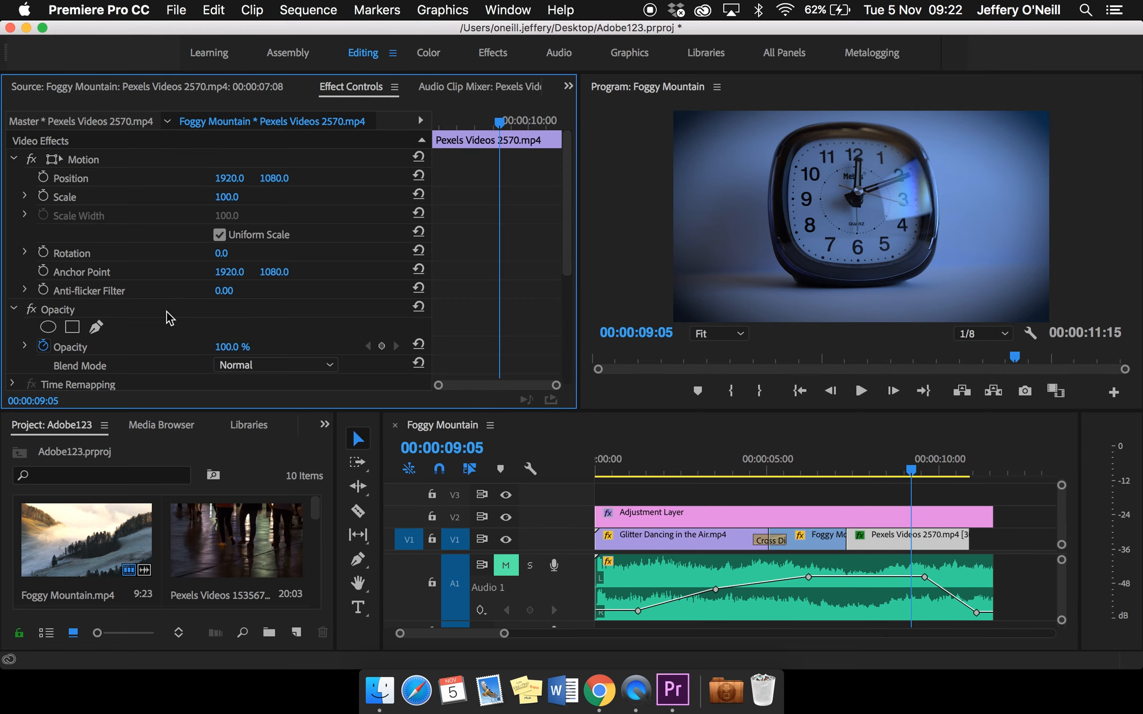
Add an opacity keyframe of 99% to the clock clip at 00:00:09:21
click(913, 472)
drag(922, 471, 934, 472)
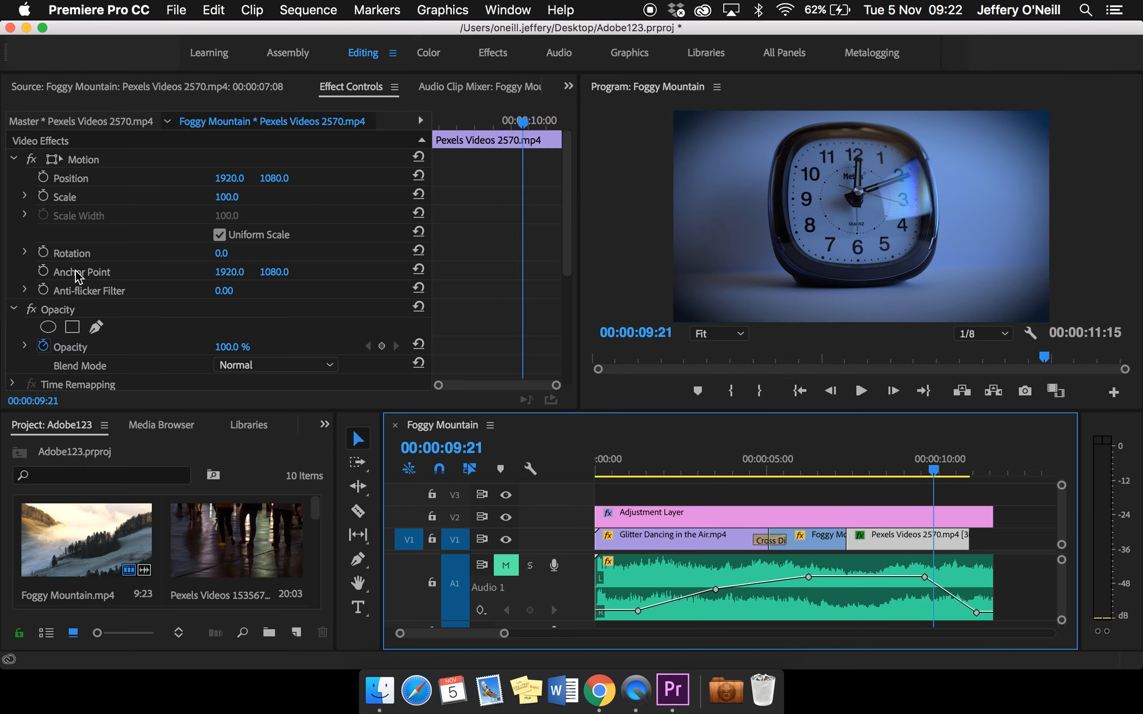
click(68, 313)
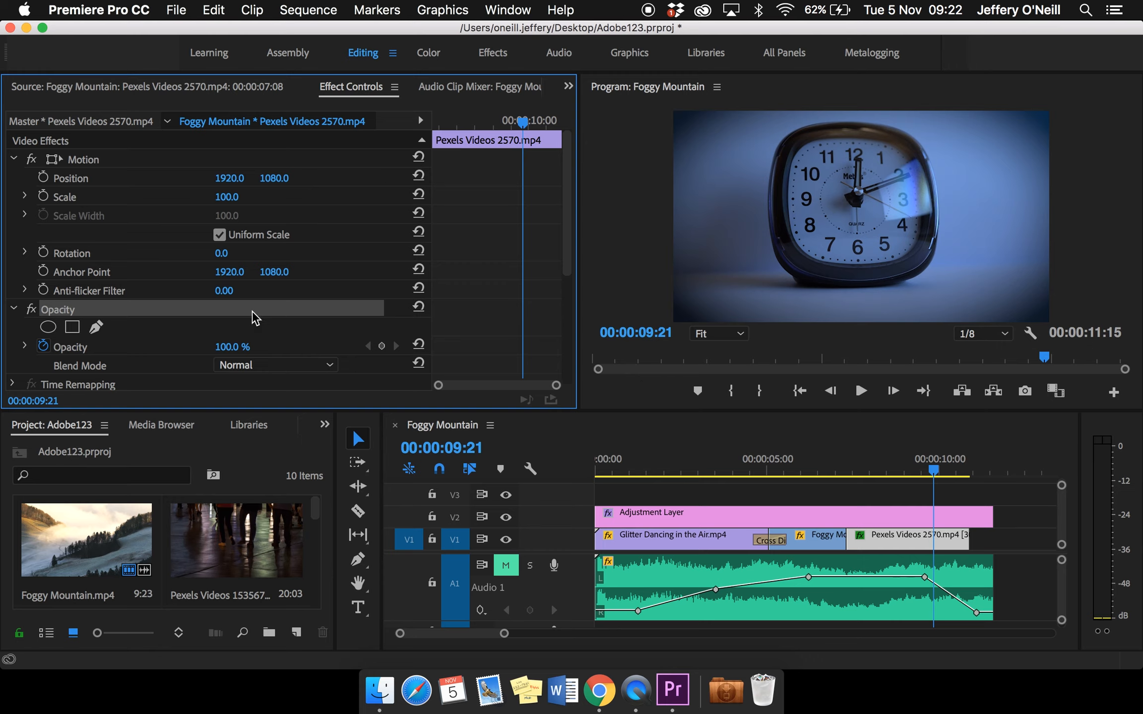
click(230, 347)
text(85)
key(Return)
mouse_move(222, 347)
mouse_down()
mouse_move(209, 346)
mouse_move(231, 346)
mouse_up()
Fade the clock clip out with an opacity keyframe of 0% at its end, 00:00:10:22
drag(934, 478, 969, 477)
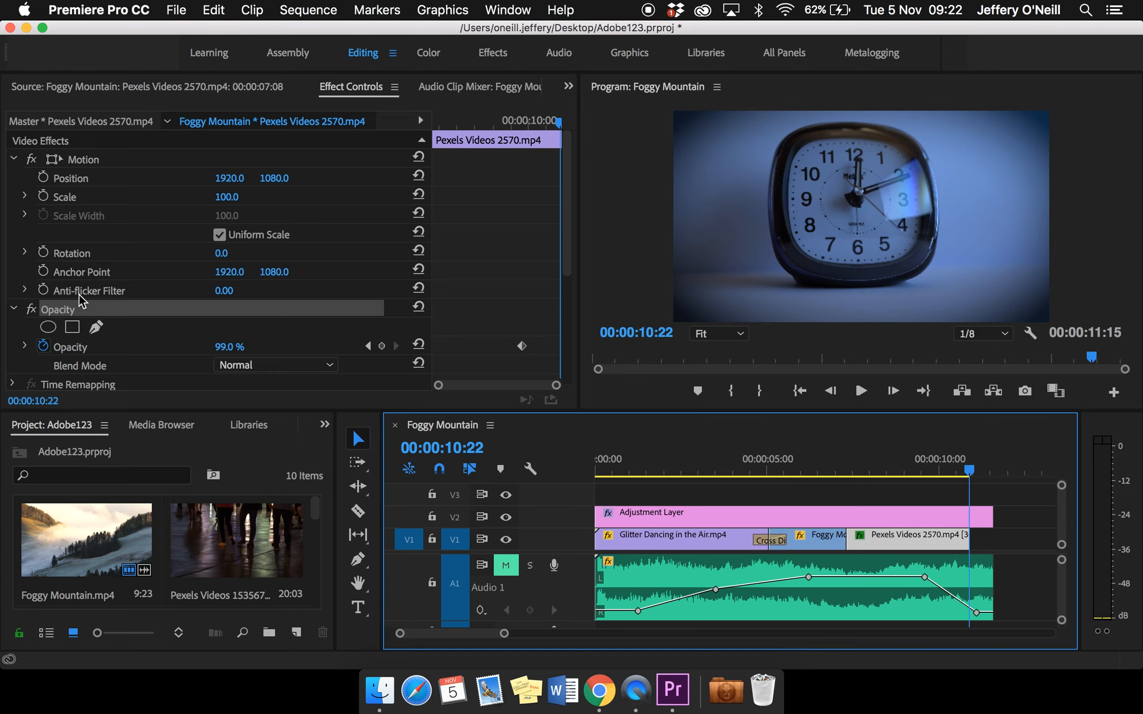
scroll(54, 333, down, 1)
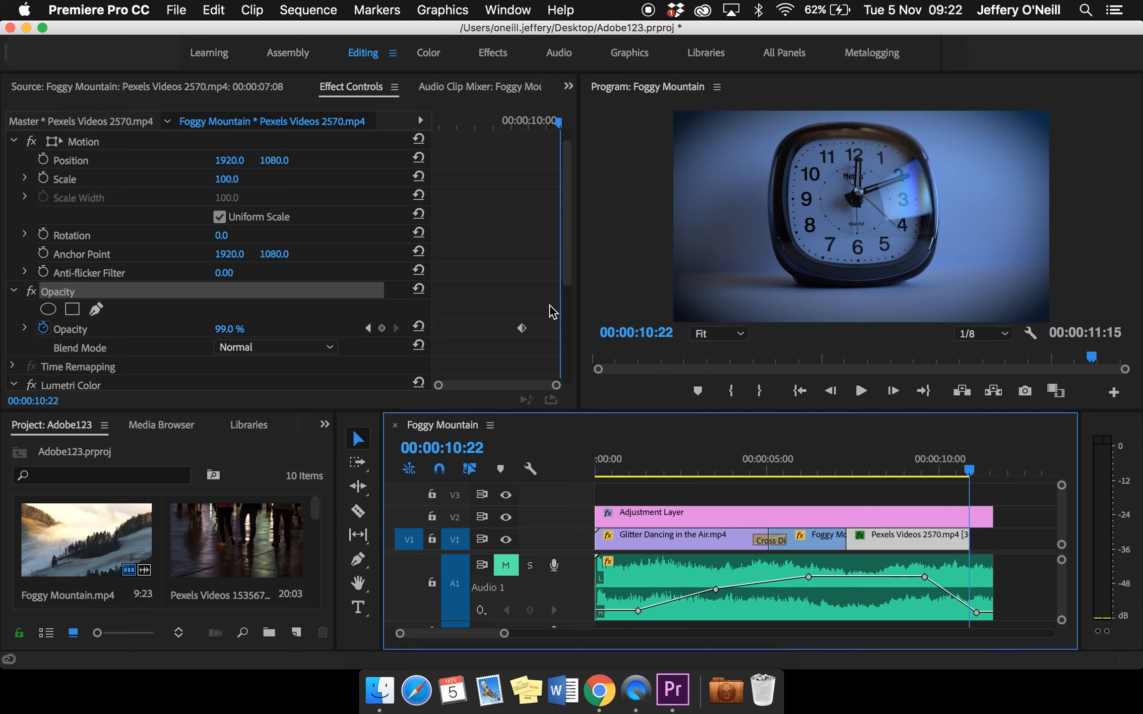
click(233, 329)
text(56)
key(Return)
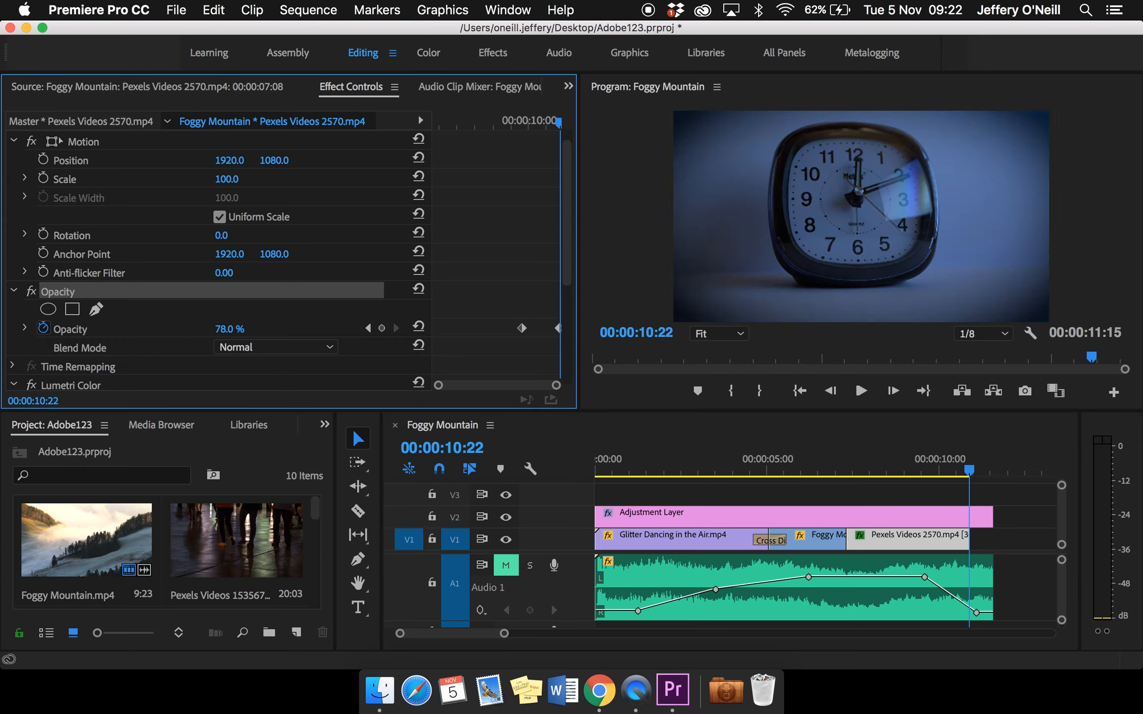
text(0)
key(Return)
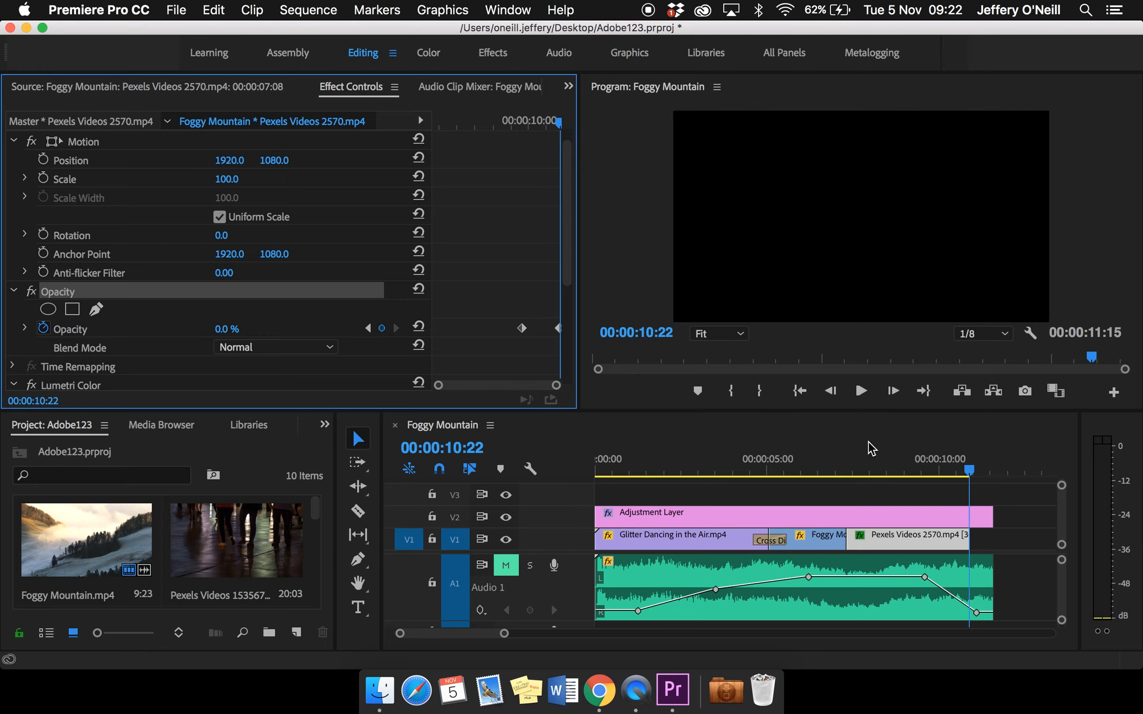
Add an extra opacity keyframe to the clock clip at 00:00:09:14, keeping the value at 99%
click(971, 475)
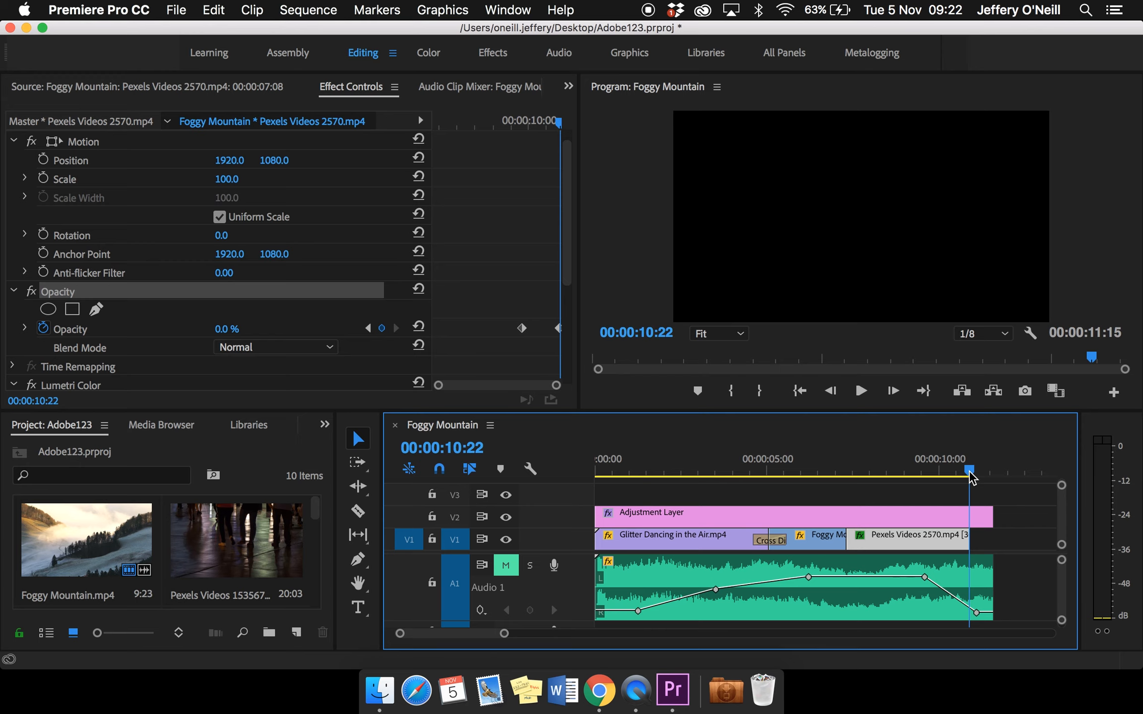
drag(970, 474, 925, 476)
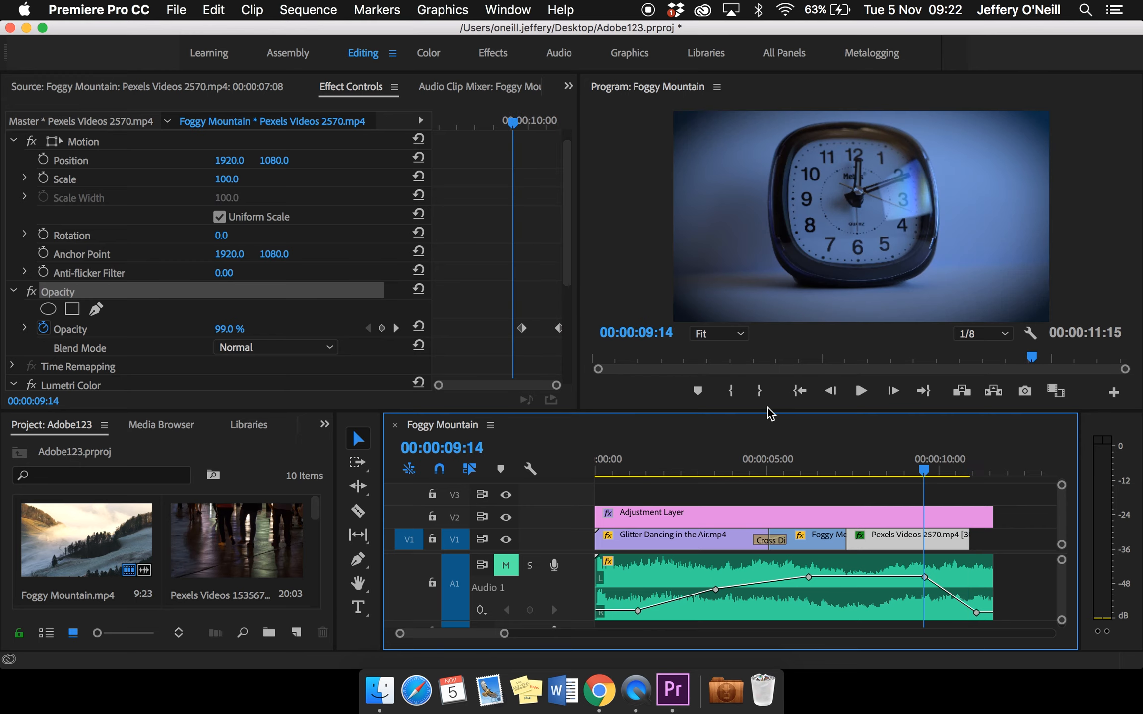
click(383, 329)
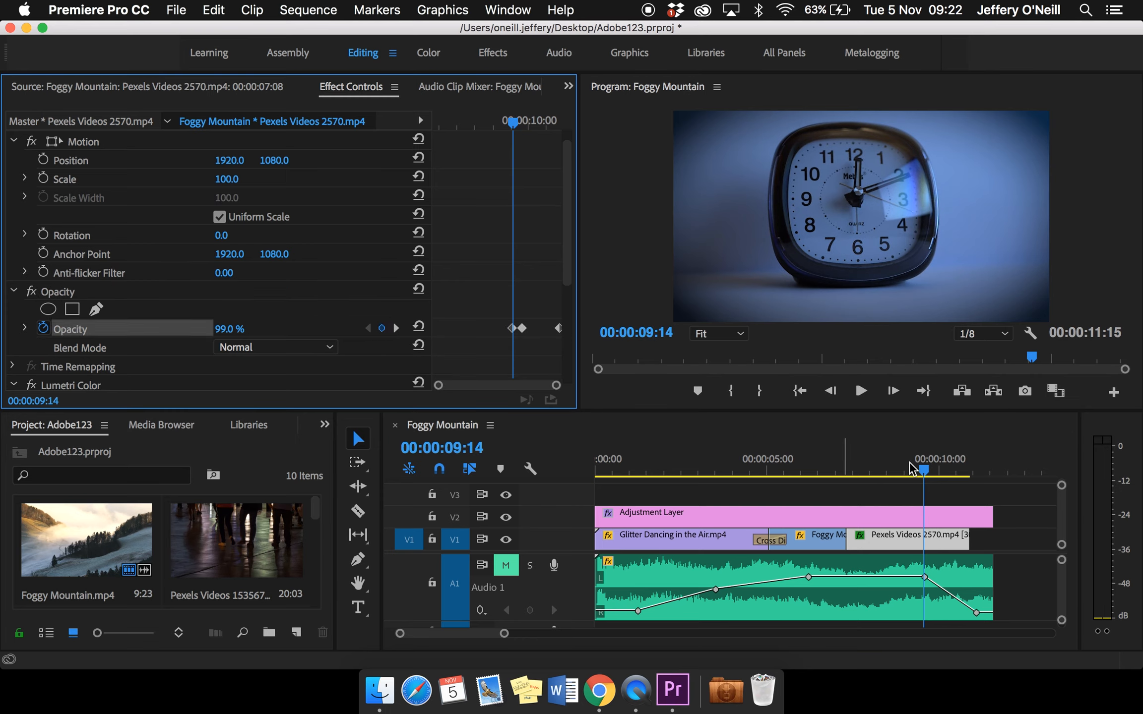
Play the sequence from 00:00:09:07 to review the clock clip's fade to black
mouse_move(909, 467)
mouse_down()
mouse_move(896, 474)
mouse_move(974, 468)
mouse_move(914, 474)
mouse_up()
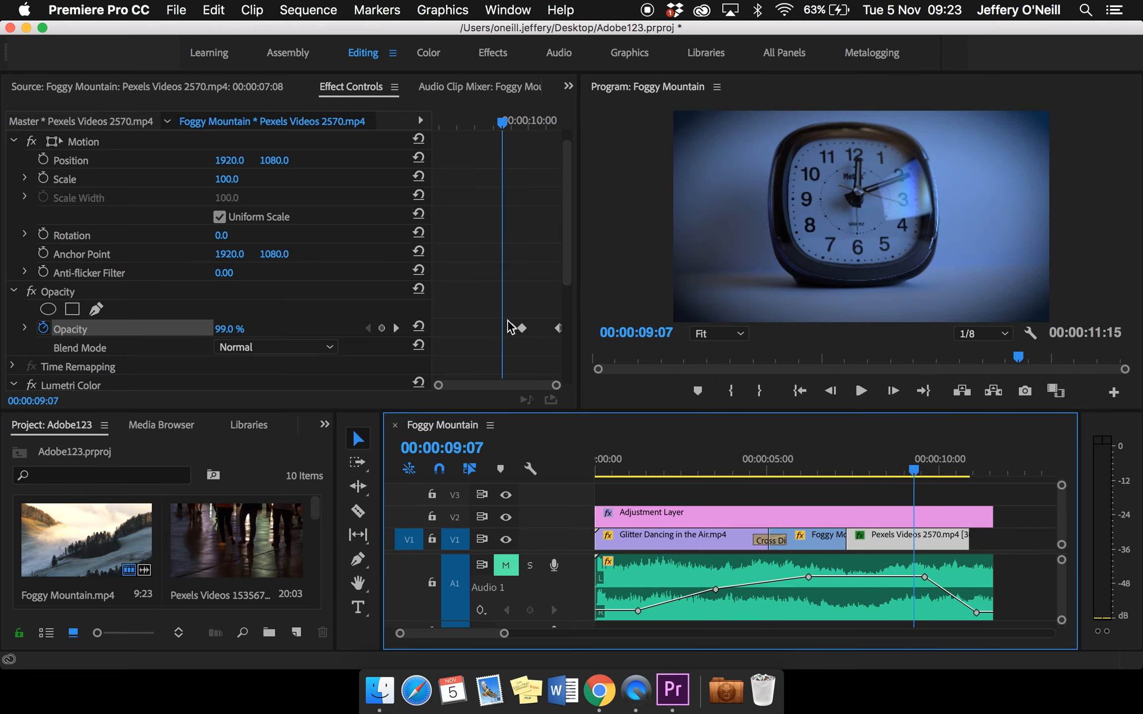
key(space)
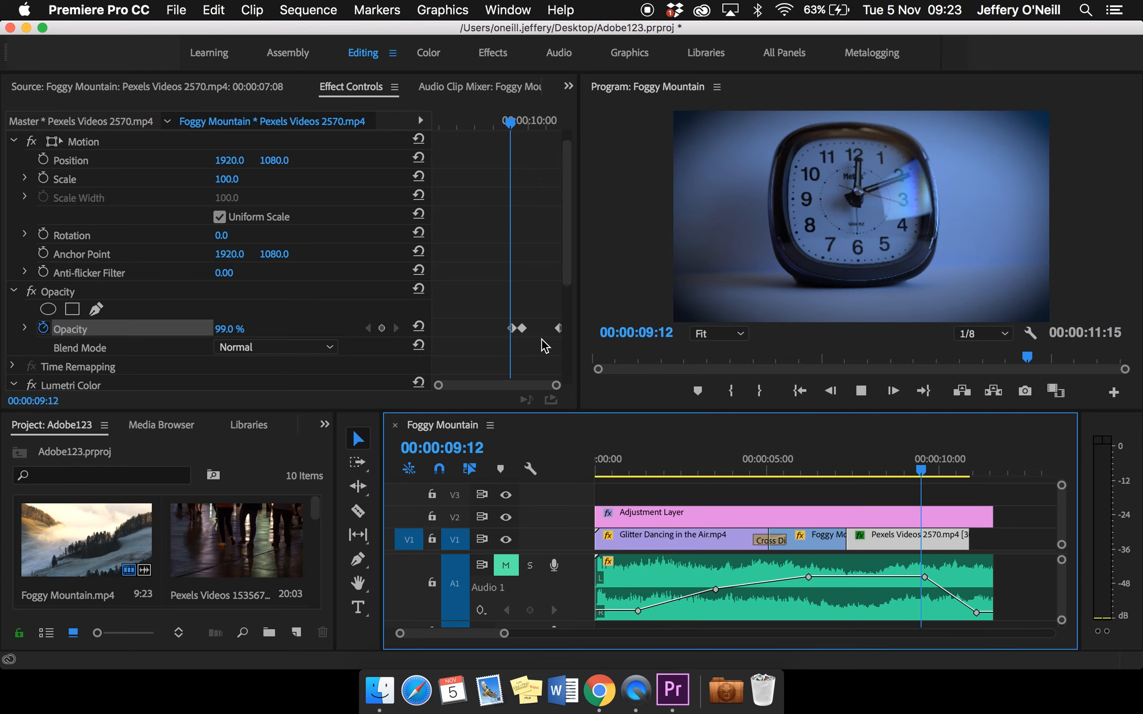
key(space)
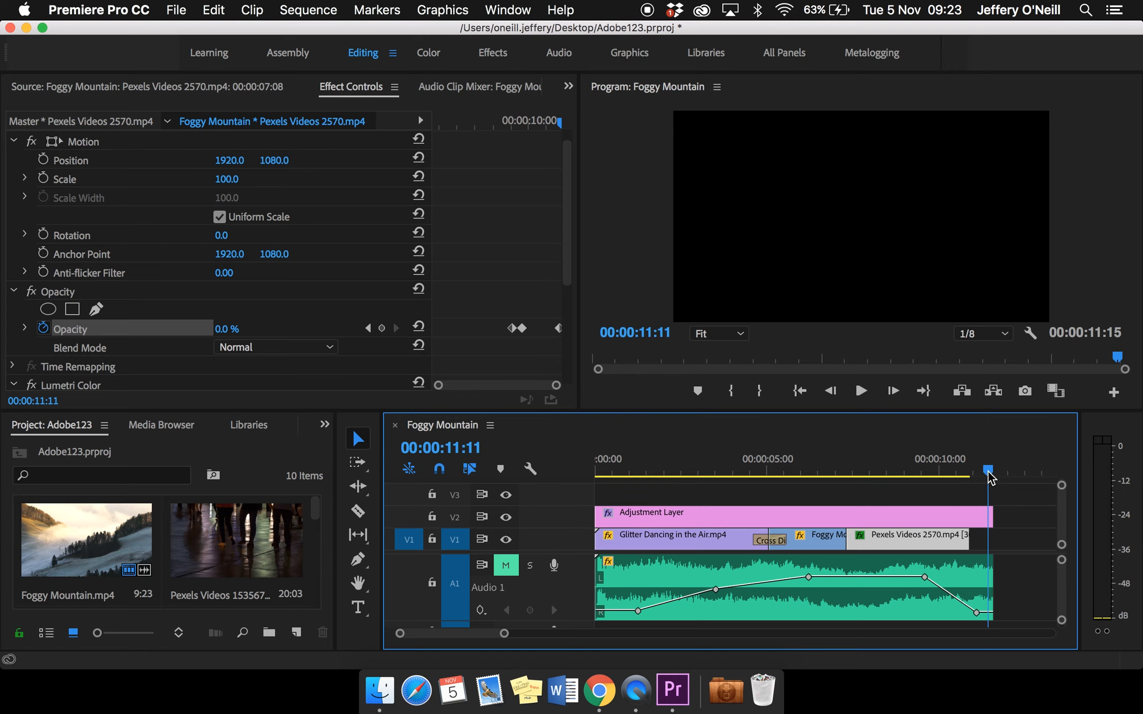
Switch to the Effects workspace and apply the Gaussian Blur video effect to the Foggy Mountain clip
drag(987, 472, 820, 488)
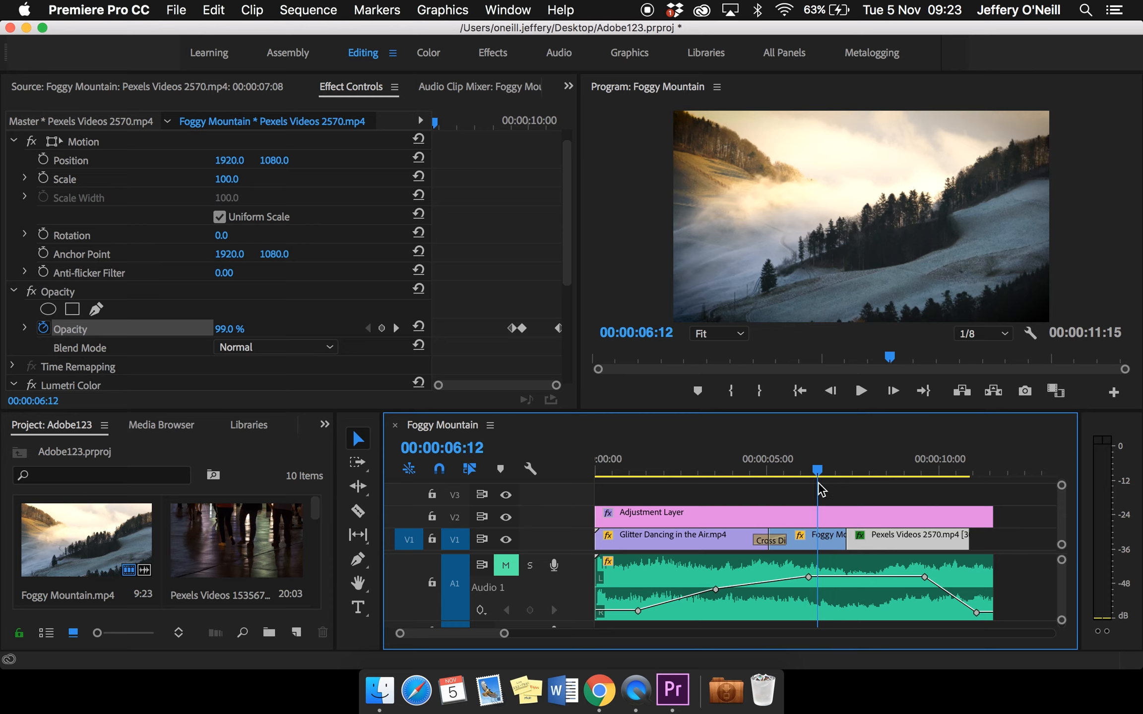
click(500, 61)
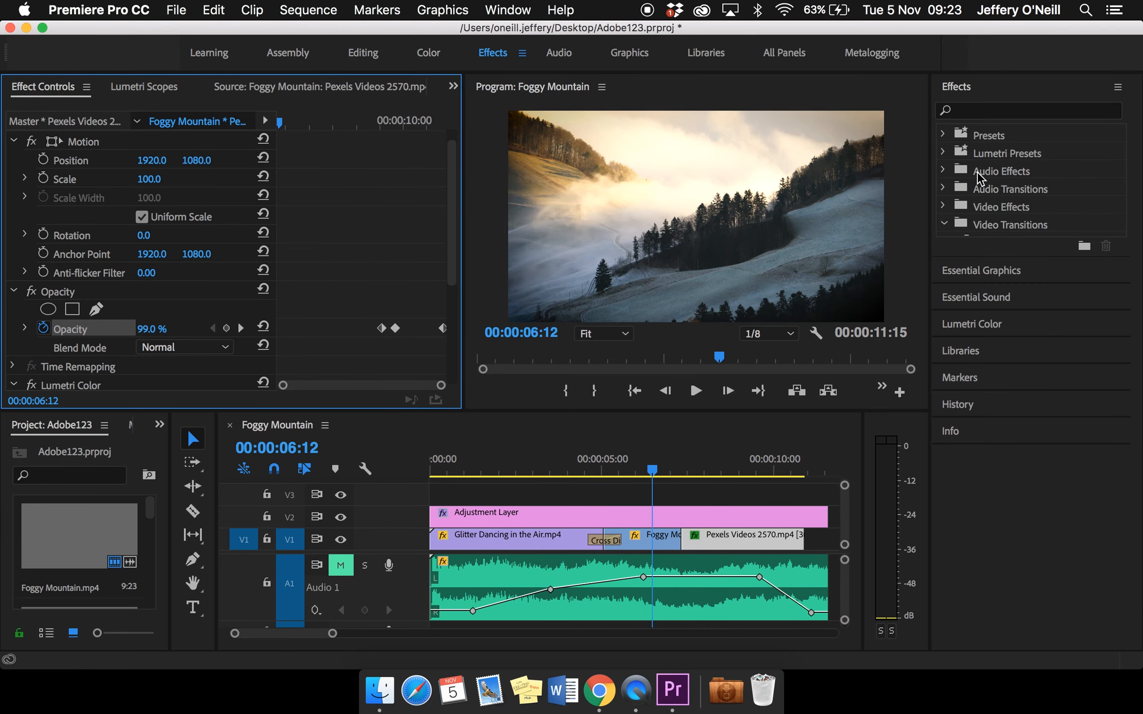
click(944, 208)
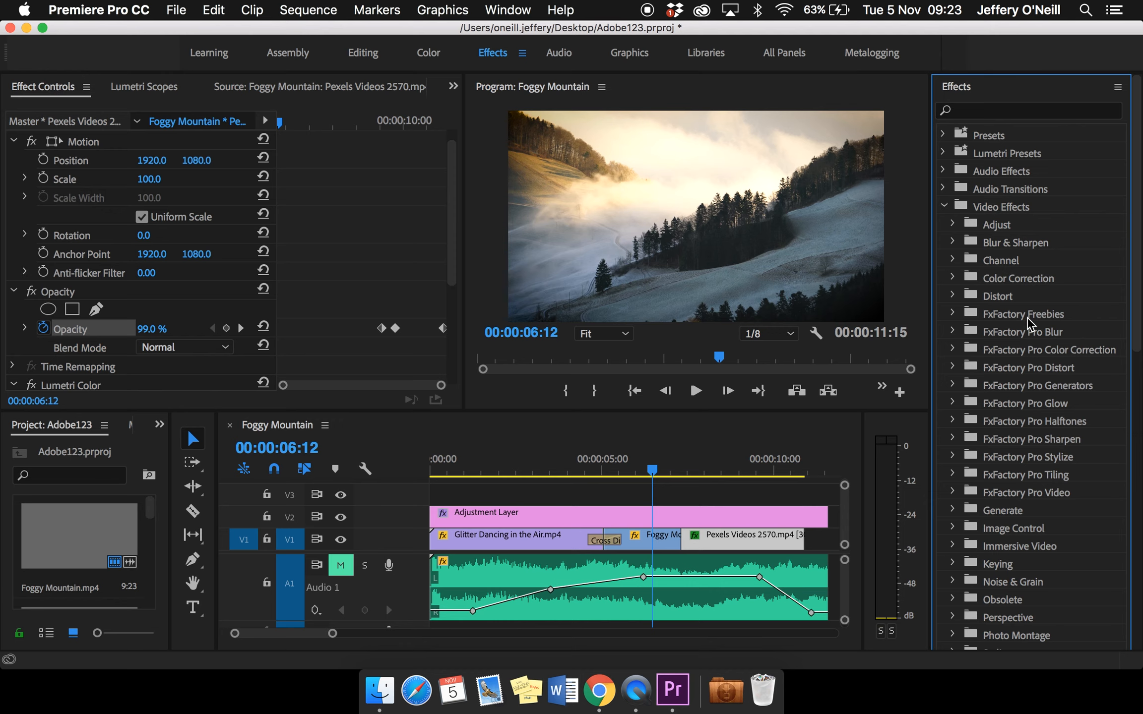
click(953, 242)
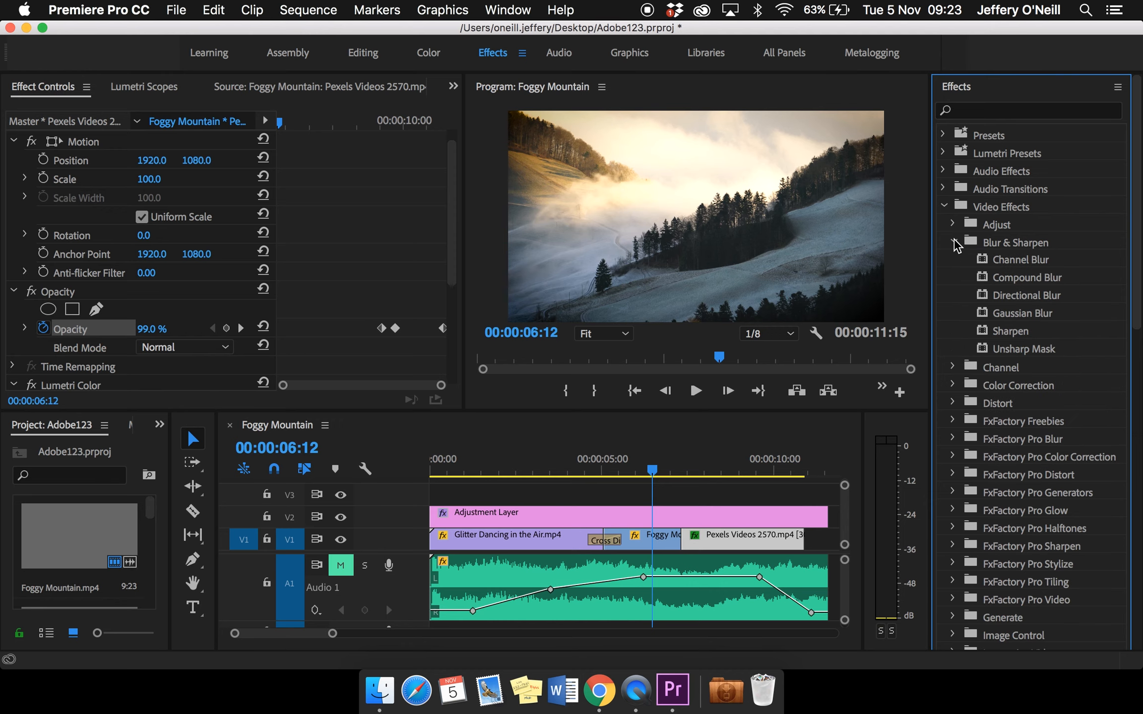
click(1020, 314)
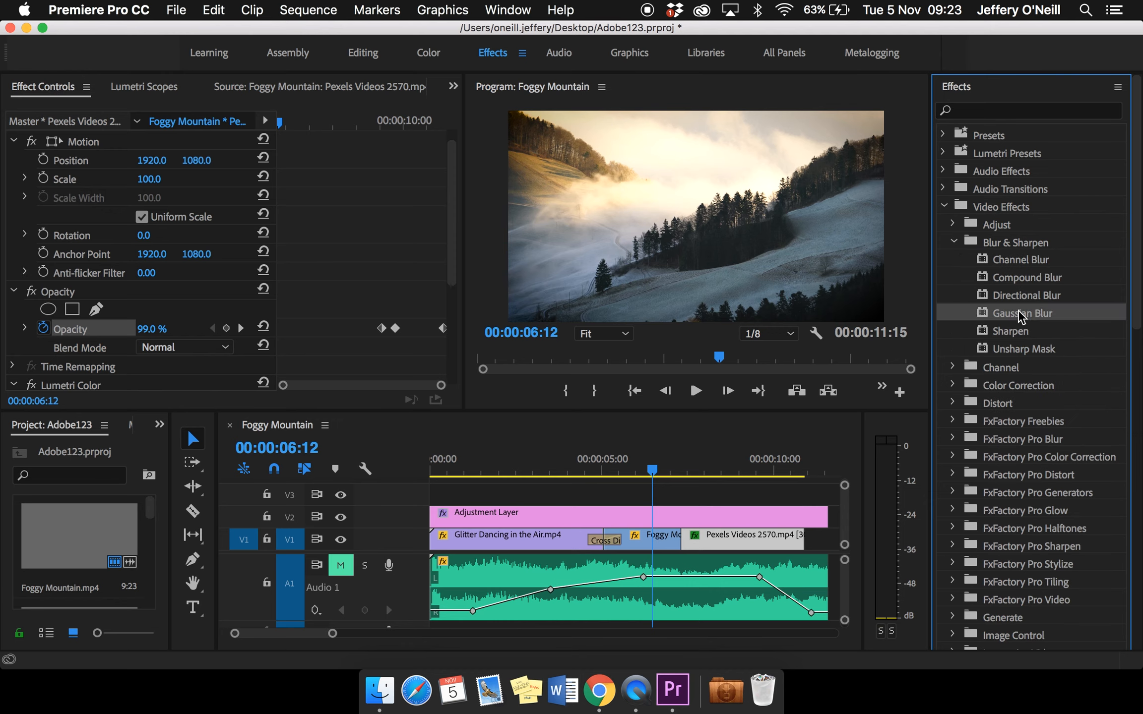
click(660, 539)
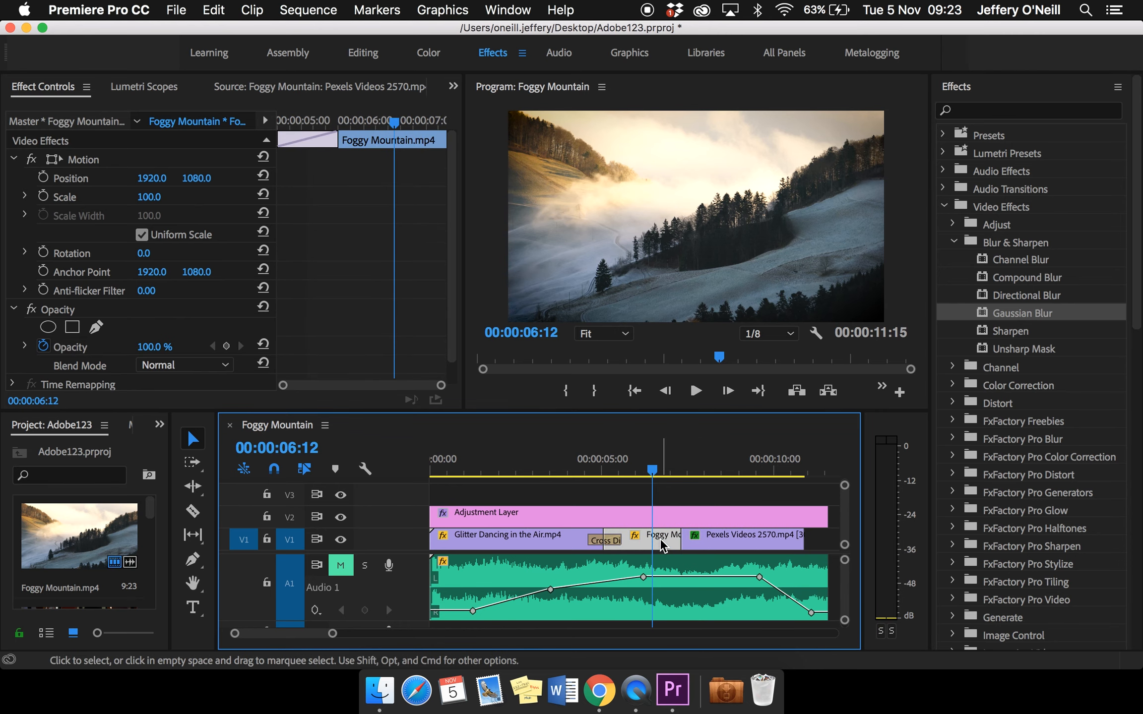
scroll(185, 259, down, 1)
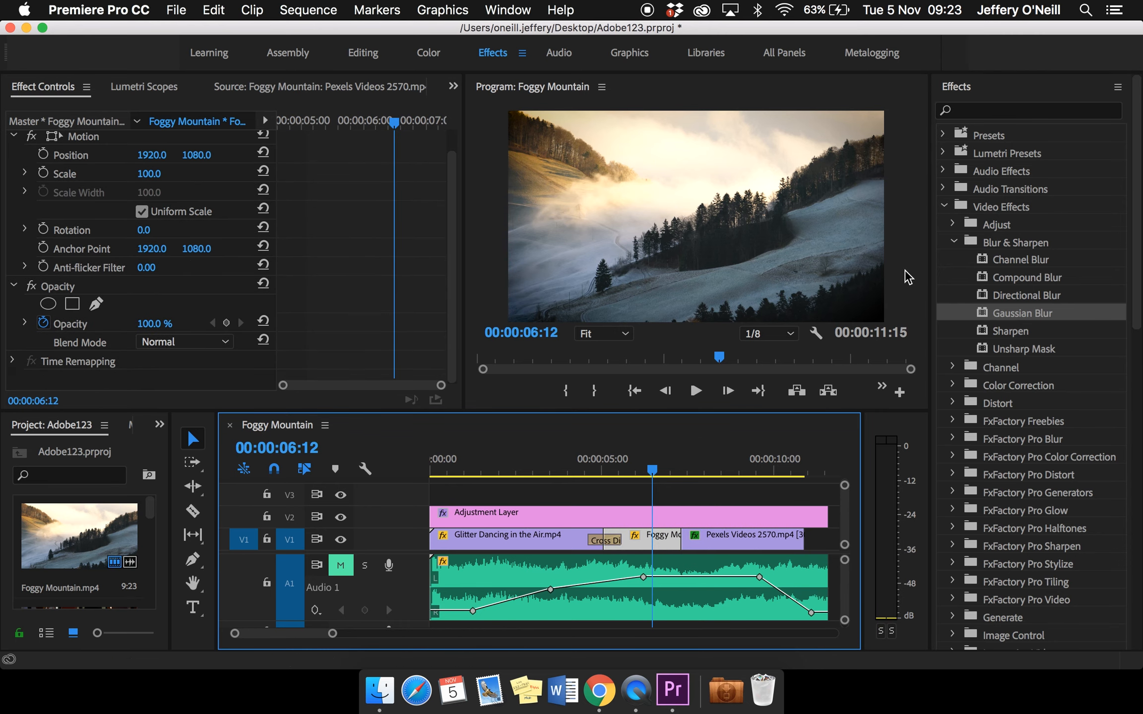
drag(997, 313, 136, 328)
scroll(136, 327, down, 1)
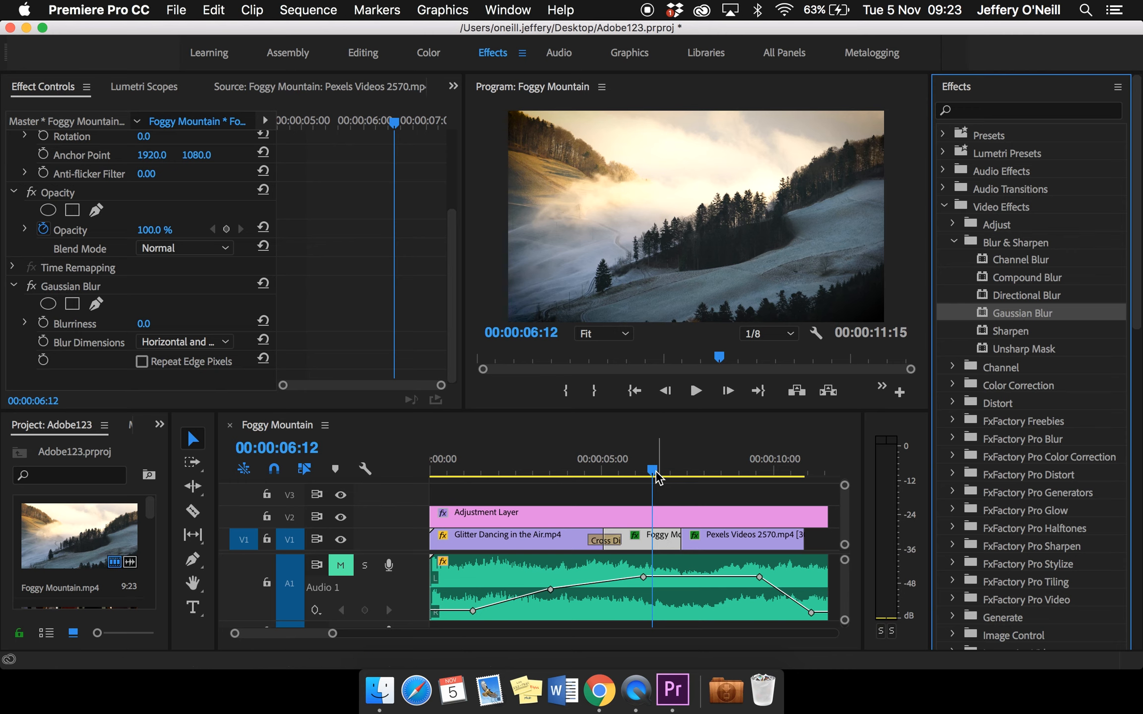
Start keyframing the Gaussian Blur's Blurriness on the Foggy Mountain clip with a 0.0 keyframe at 00:00:06:13
click(671, 473)
drag(672, 477, 658, 480)
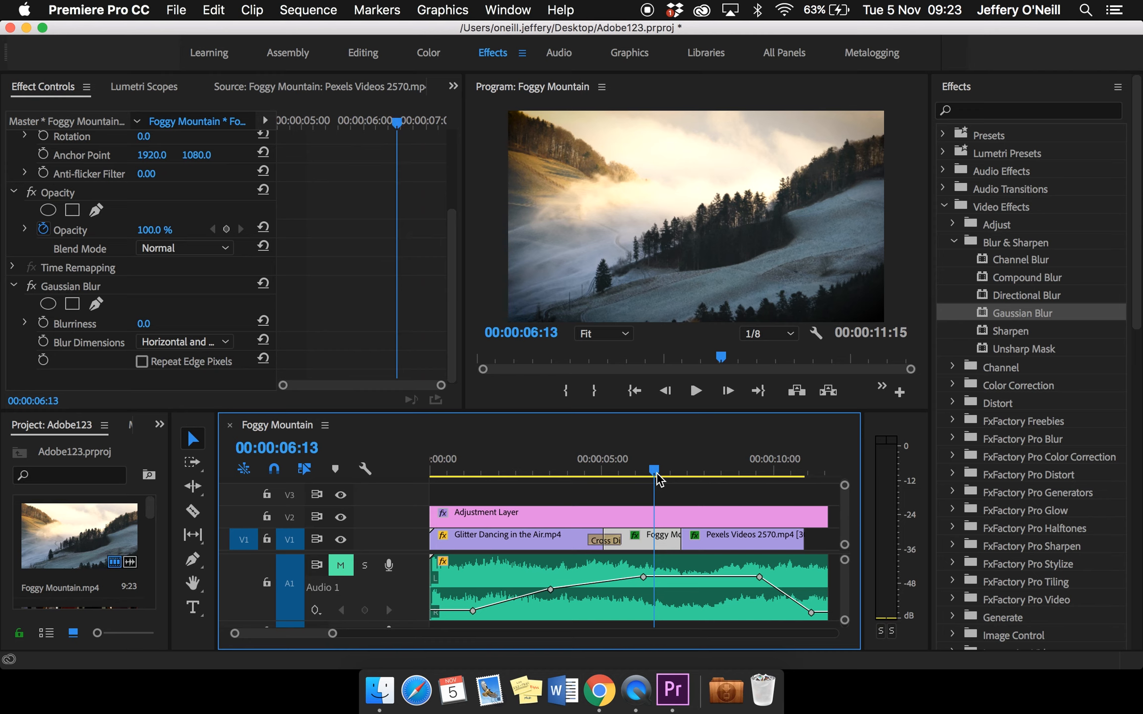
click(72, 287)
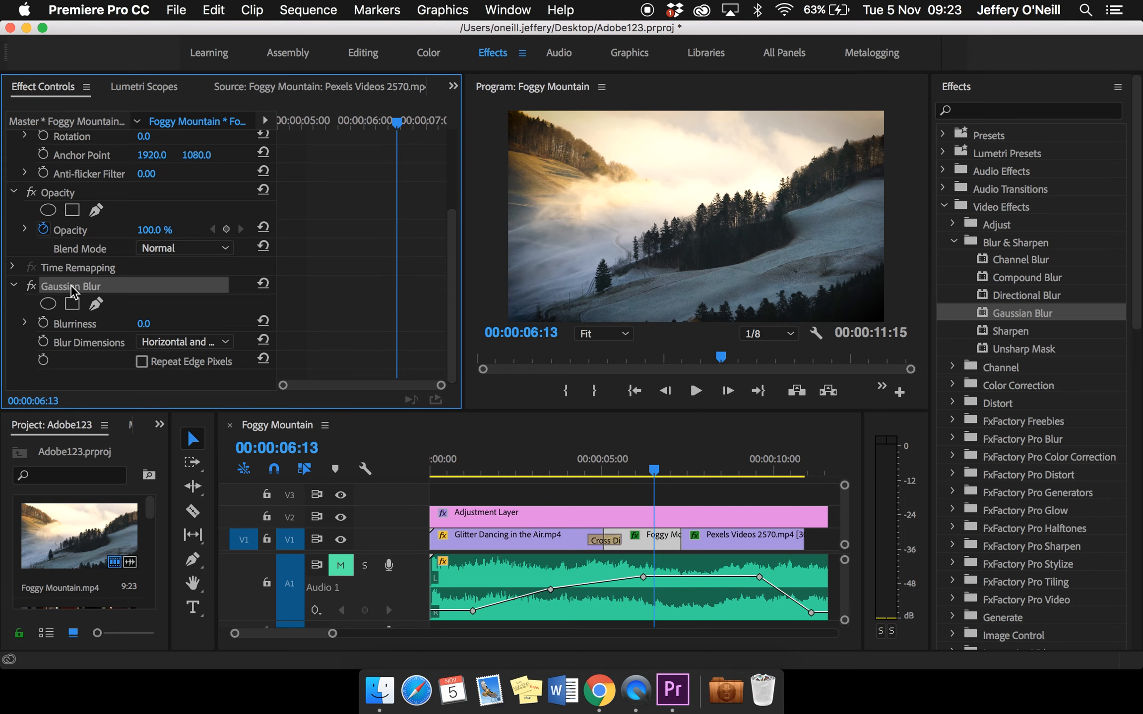
click(43, 323)
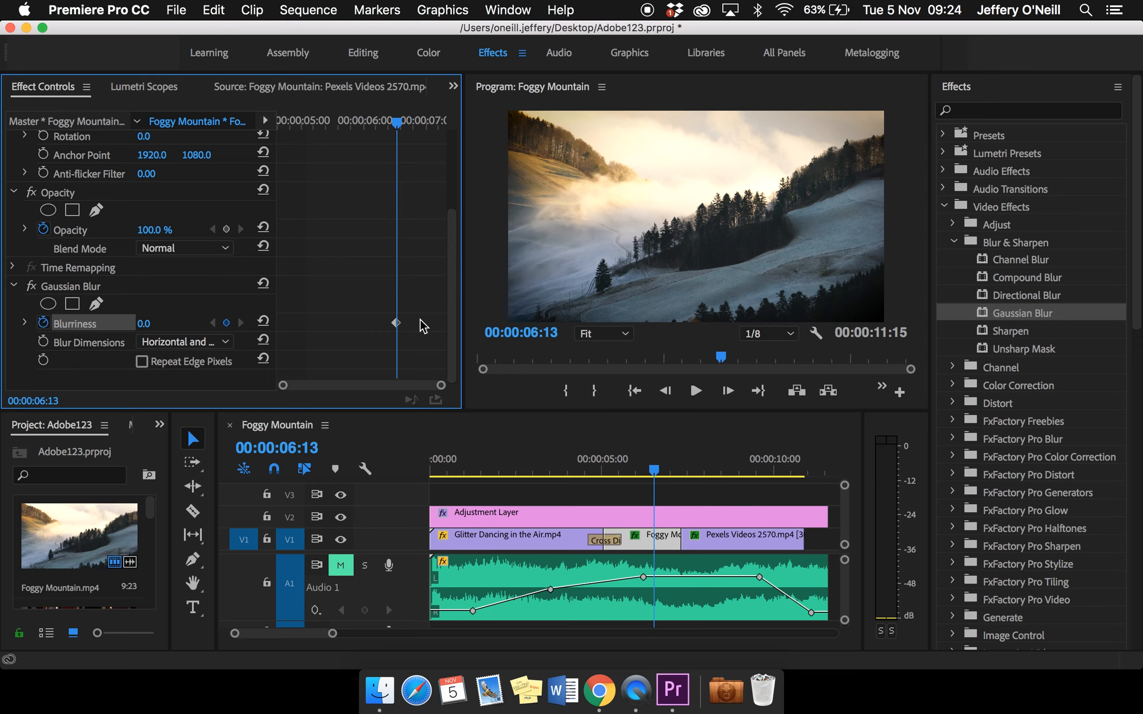
Add a Blurriness keyframe of 105.0 at the end of the Foggy Mountain clip, 00:00:07:07
drag(656, 477, 683, 477)
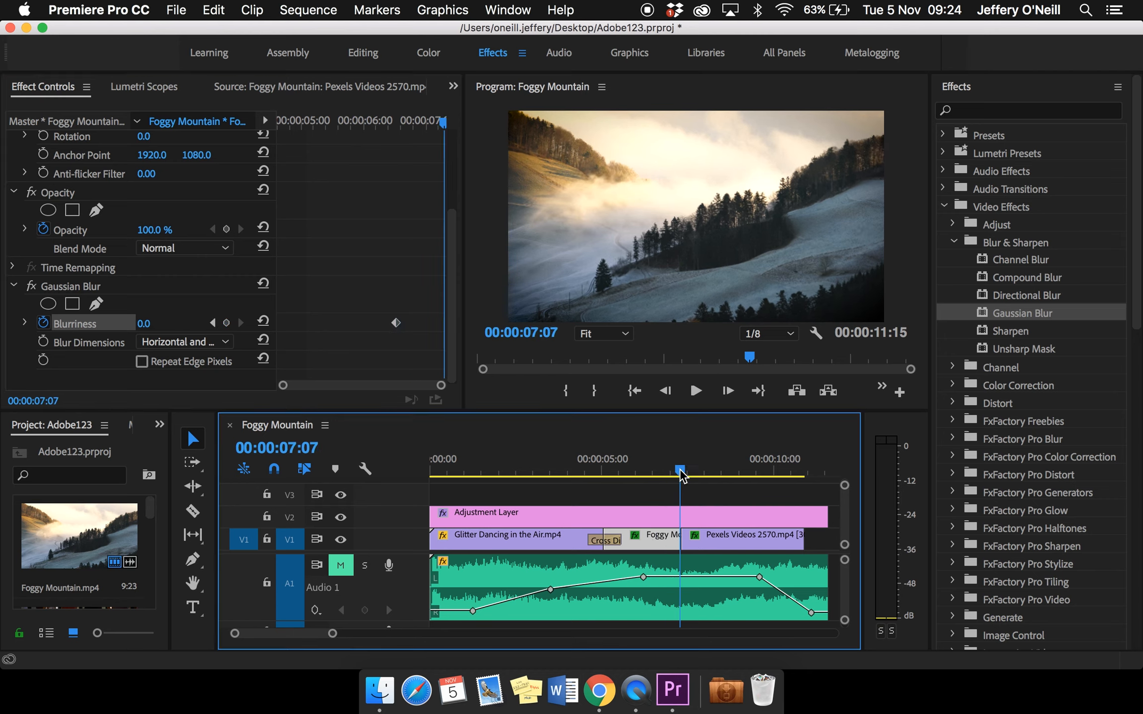
click(150, 323)
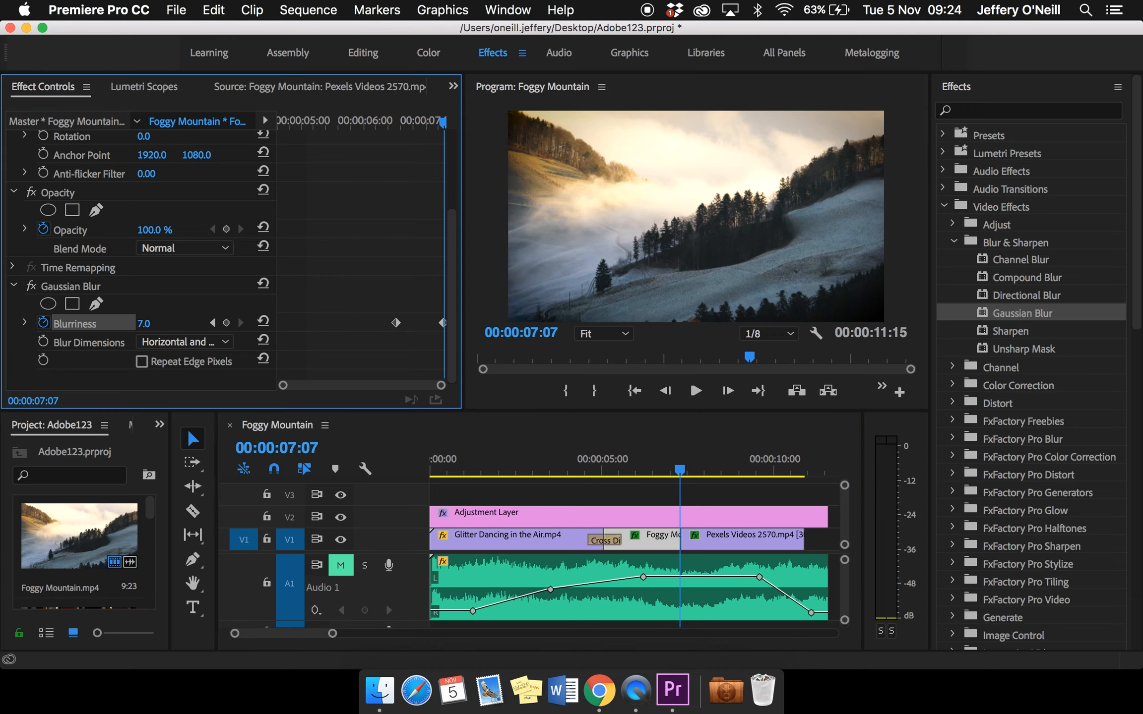
drag(155, 323, 181, 324)
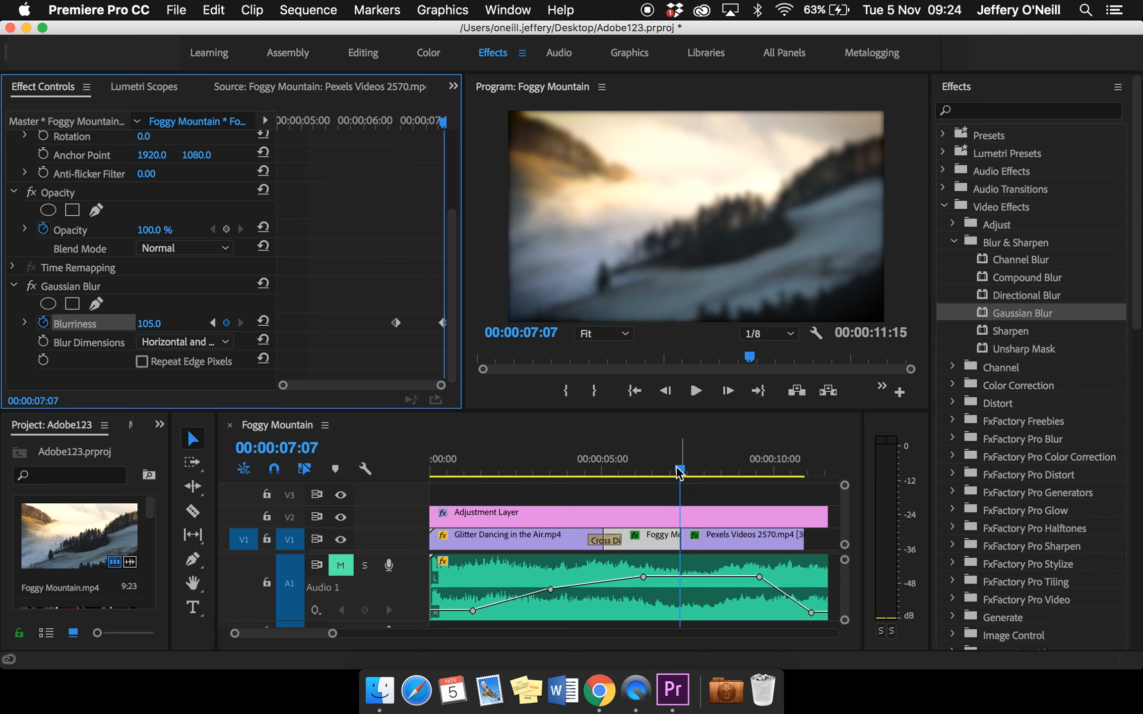
Play the sequence twice through the end of the Foggy Mountain clip to review the animated blur
drag(680, 471, 609, 469)
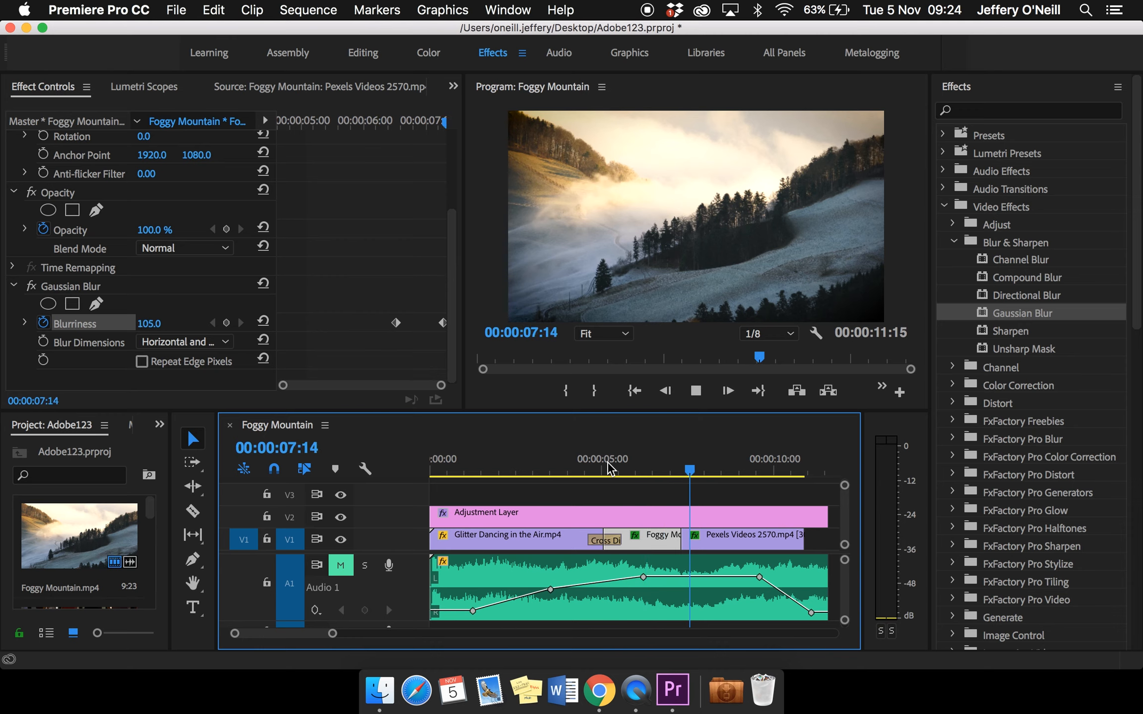
key(space)
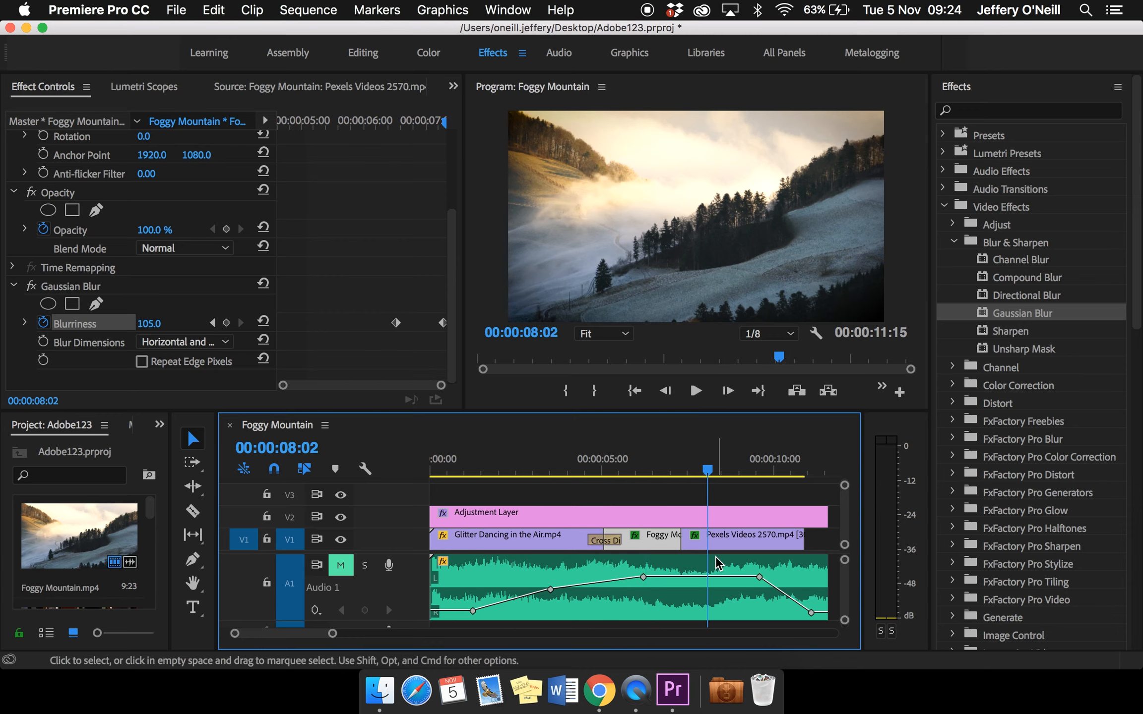
drag(709, 469, 645, 471)
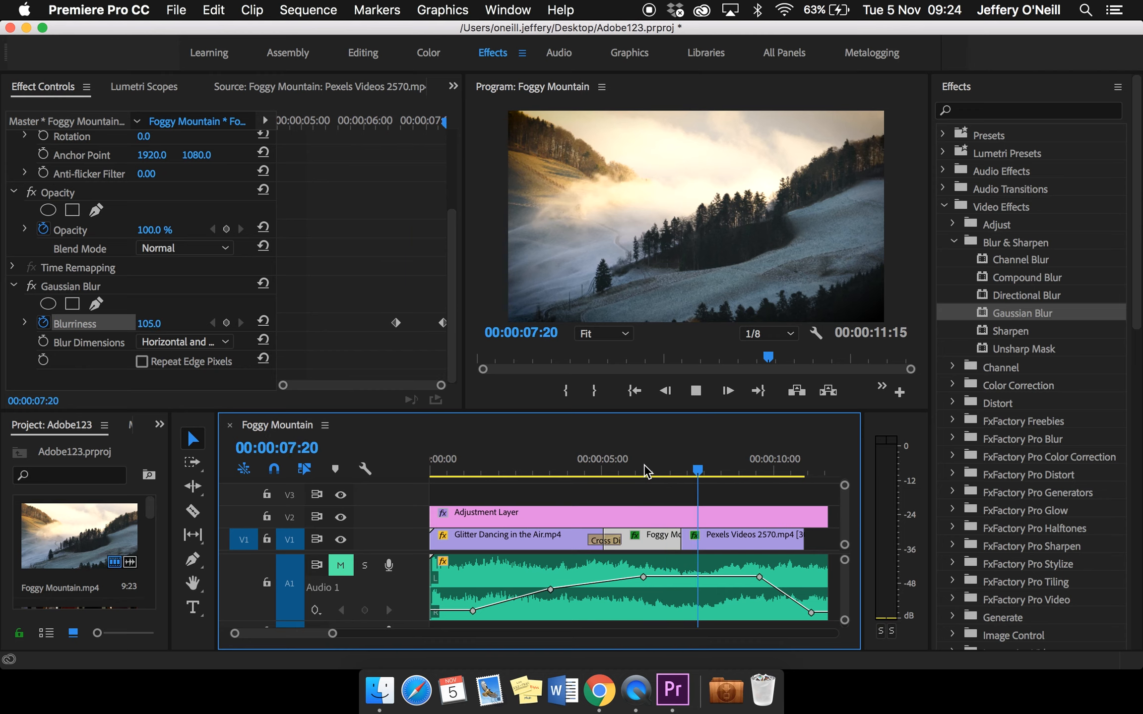
key(space)
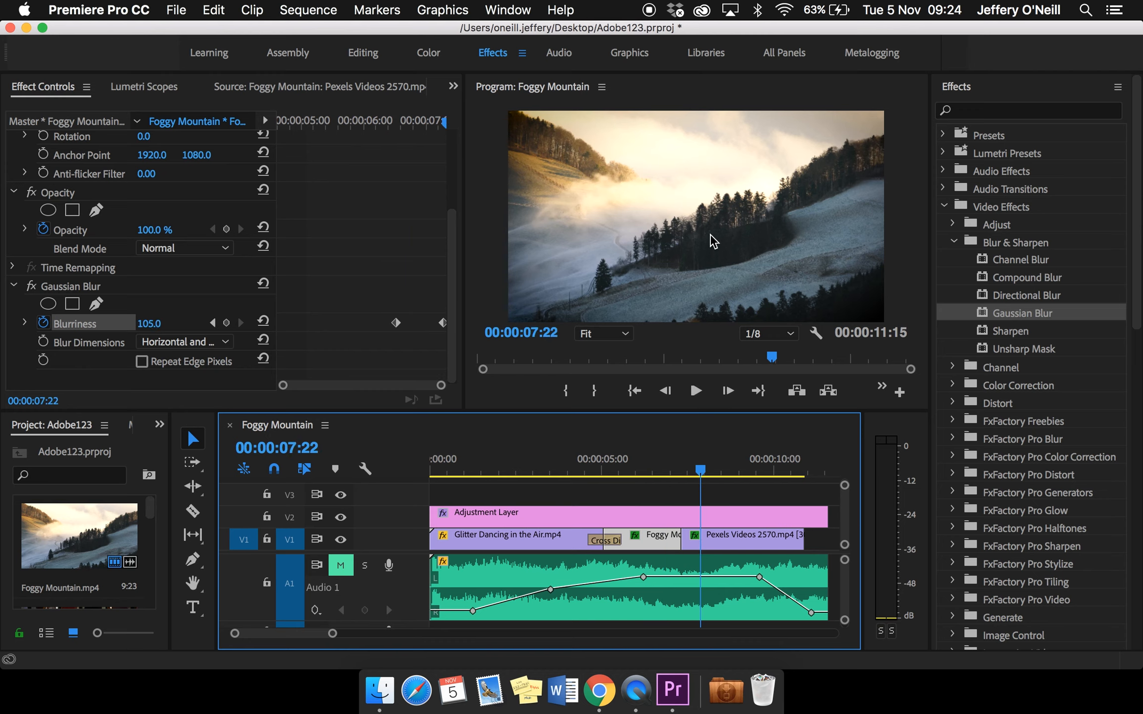
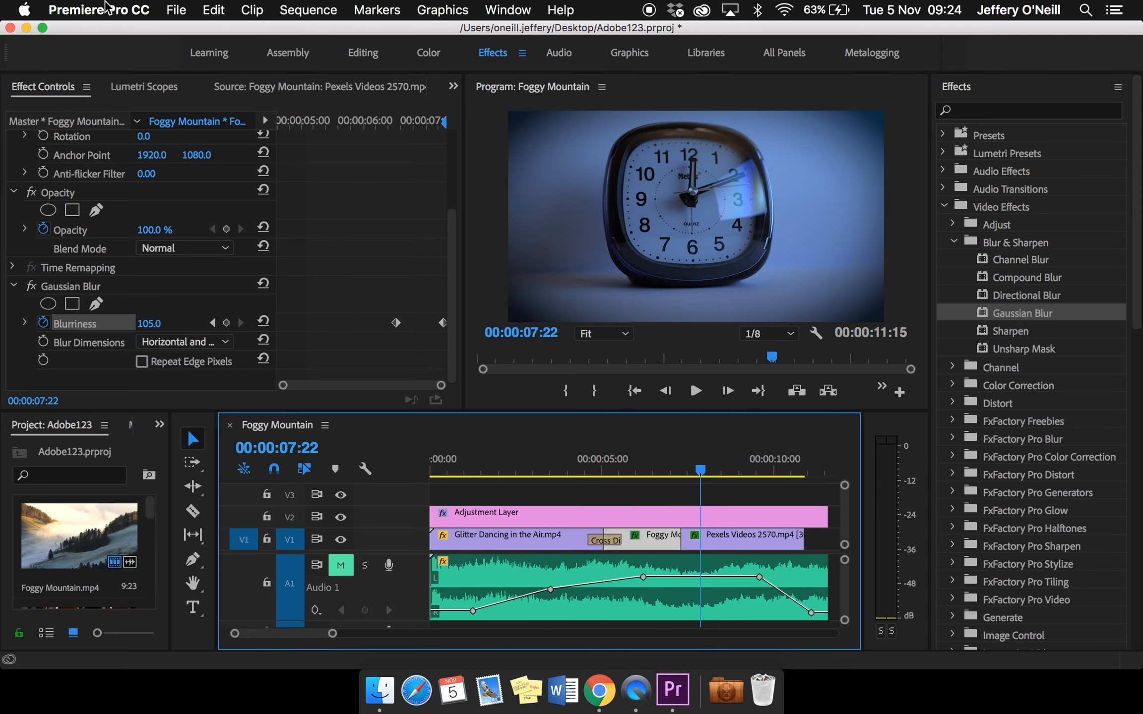
Create a new 3840 × 2160 legacy title at 25.00 fps with square pixels, named TIME
click(176, 10)
mouse_move(191, 33)
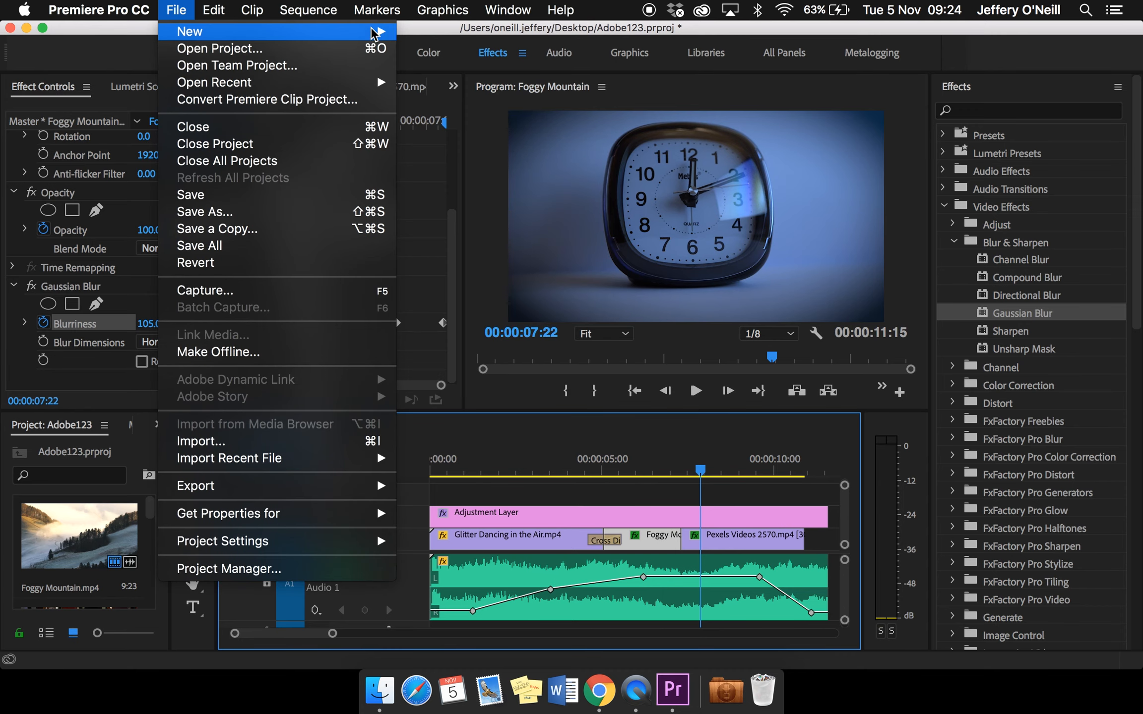
click(518, 206)
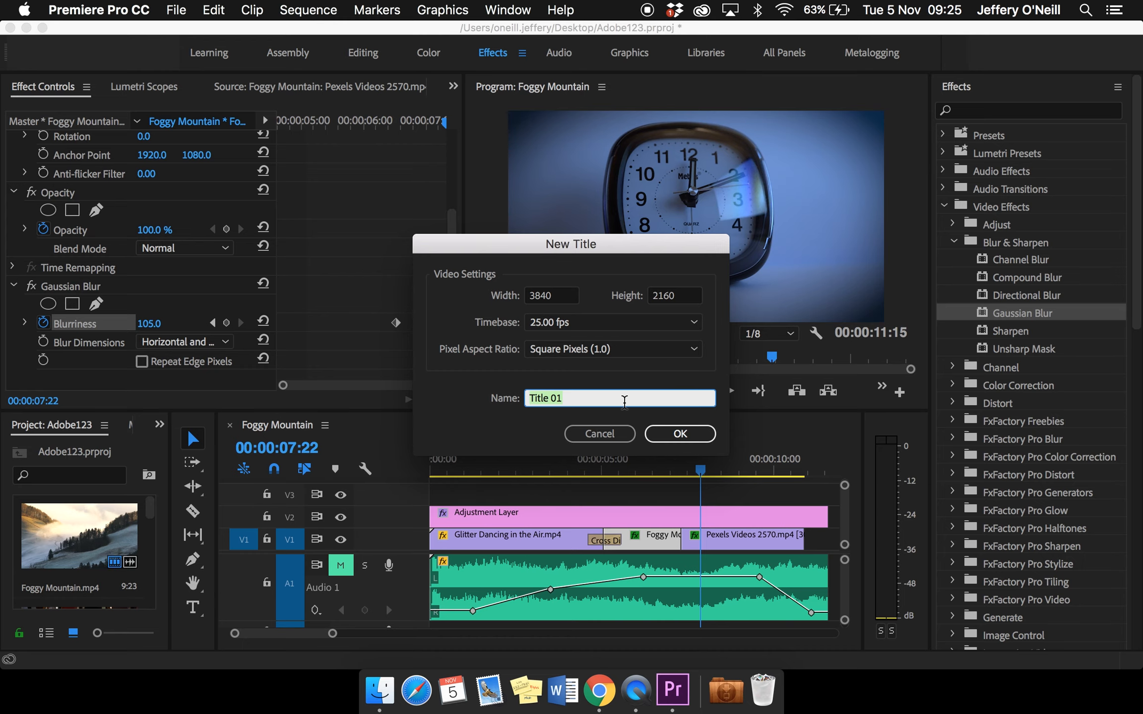
text(TIME)
click(689, 433)
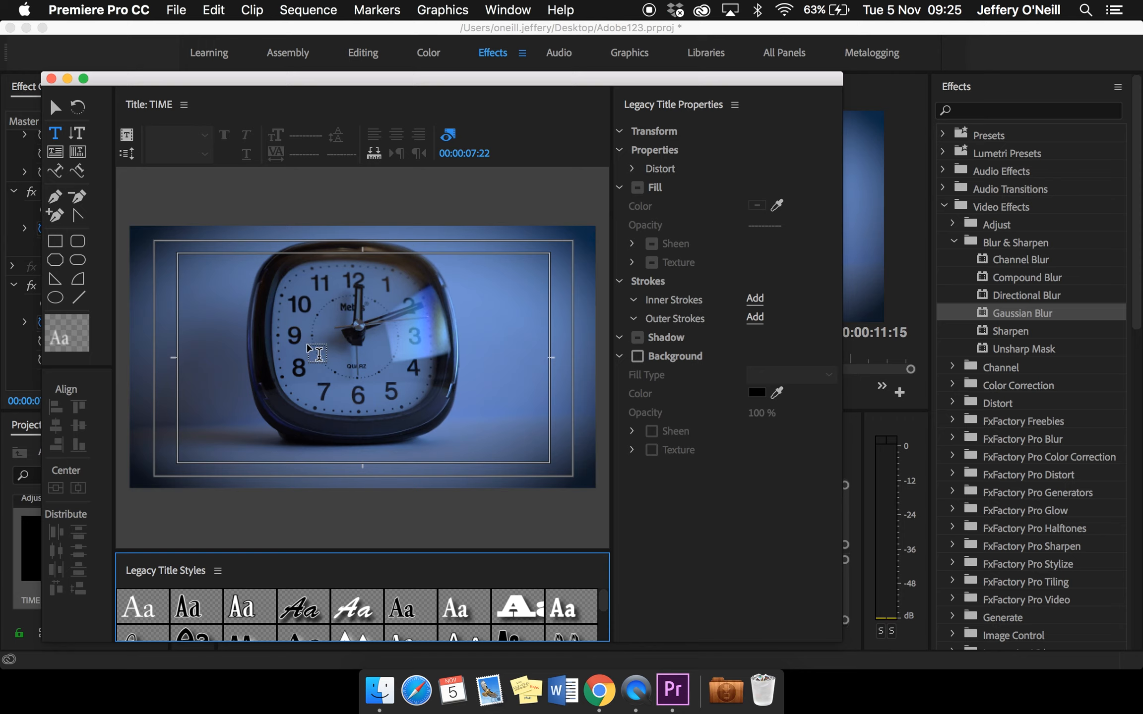
Draw a text box about 524 by 369 px over the clock face containing "Time", with its font size set to 299
click(310, 345)
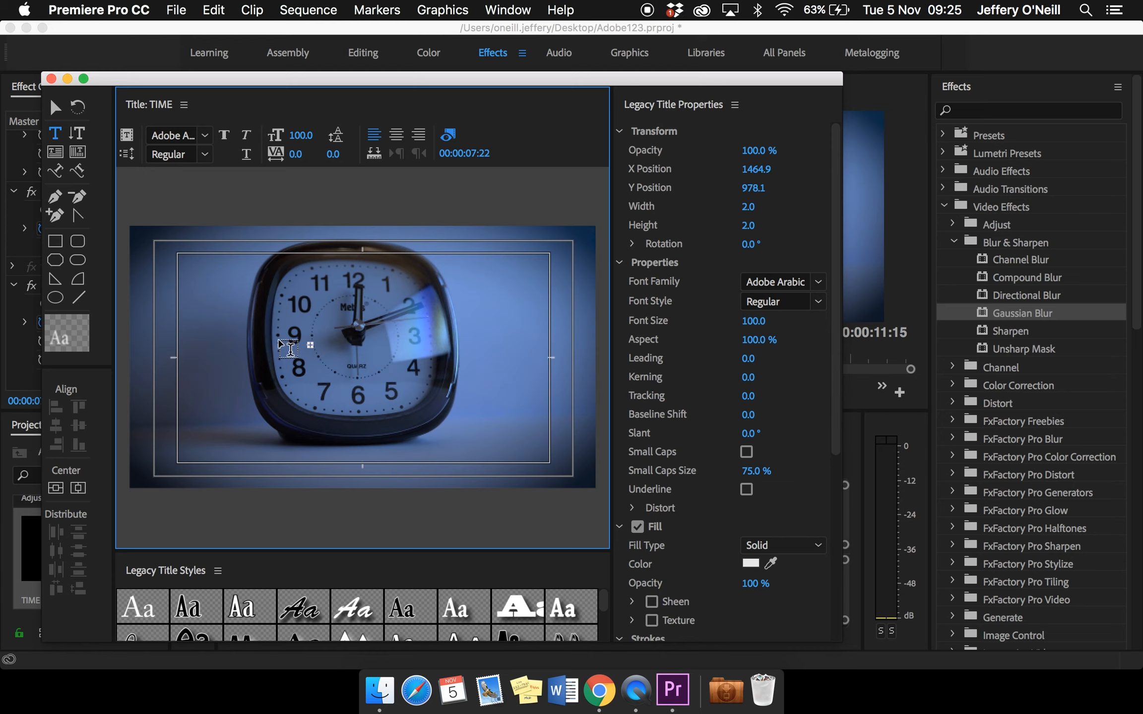
drag(279, 341, 343, 383)
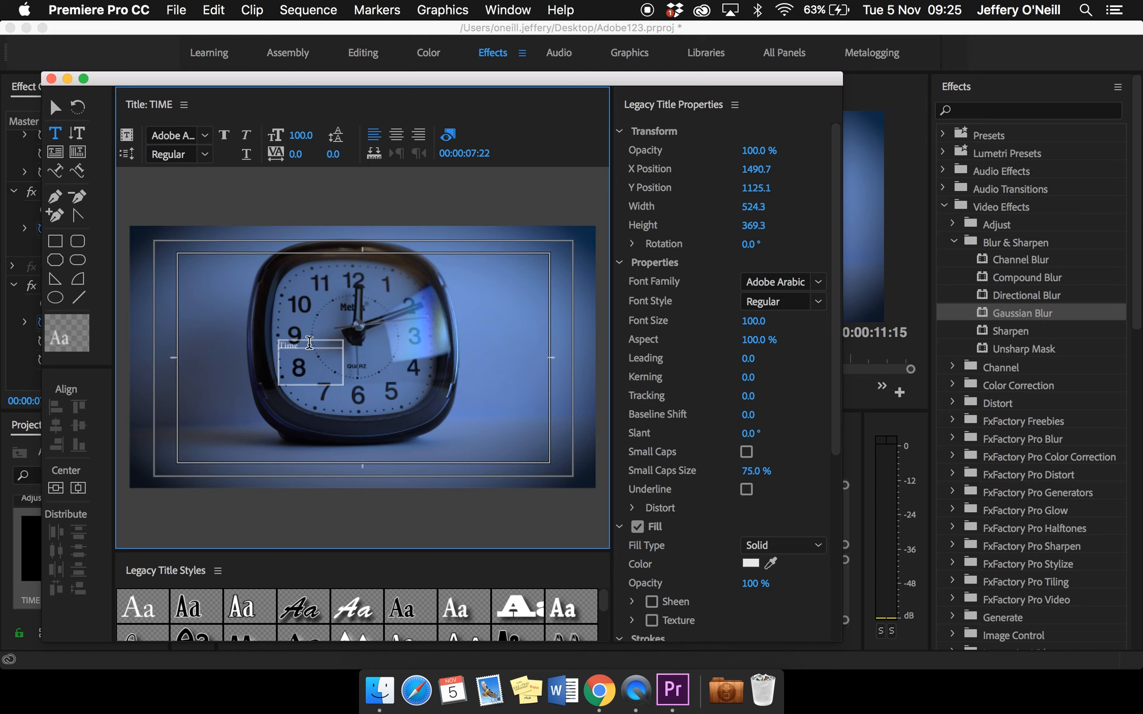
drag(309, 343, 284, 345)
drag(761, 327, 855, 326)
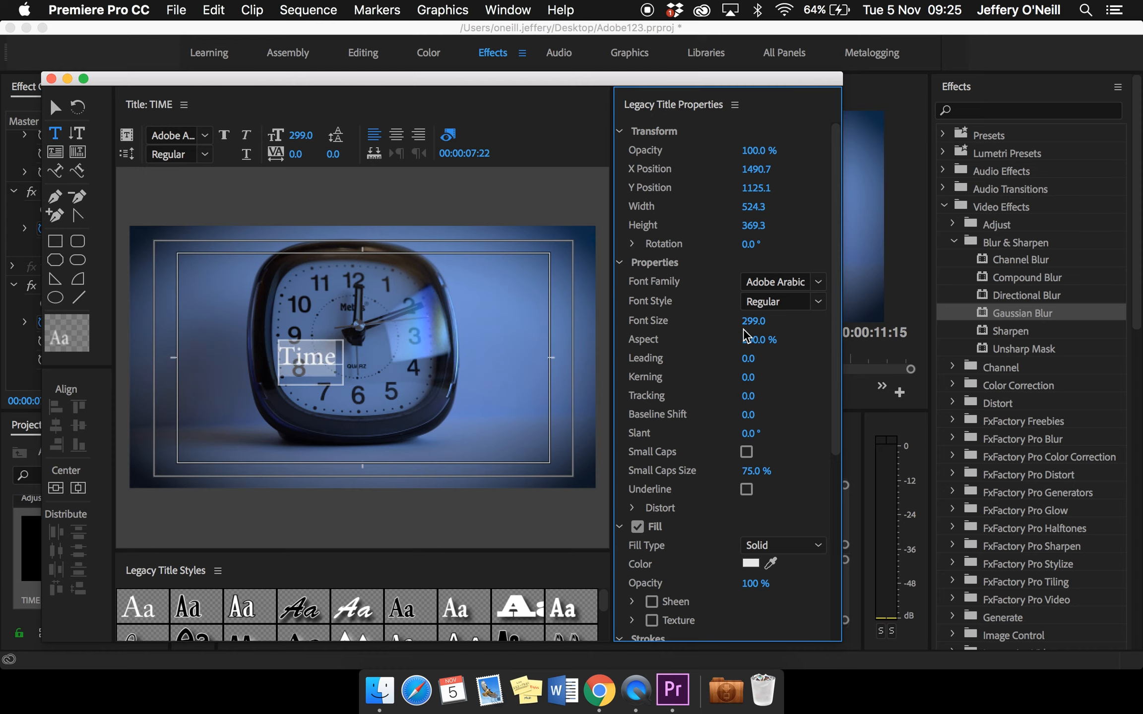
Change the font family of the "Time" text to Hiragino Sans GB
click(817, 284)
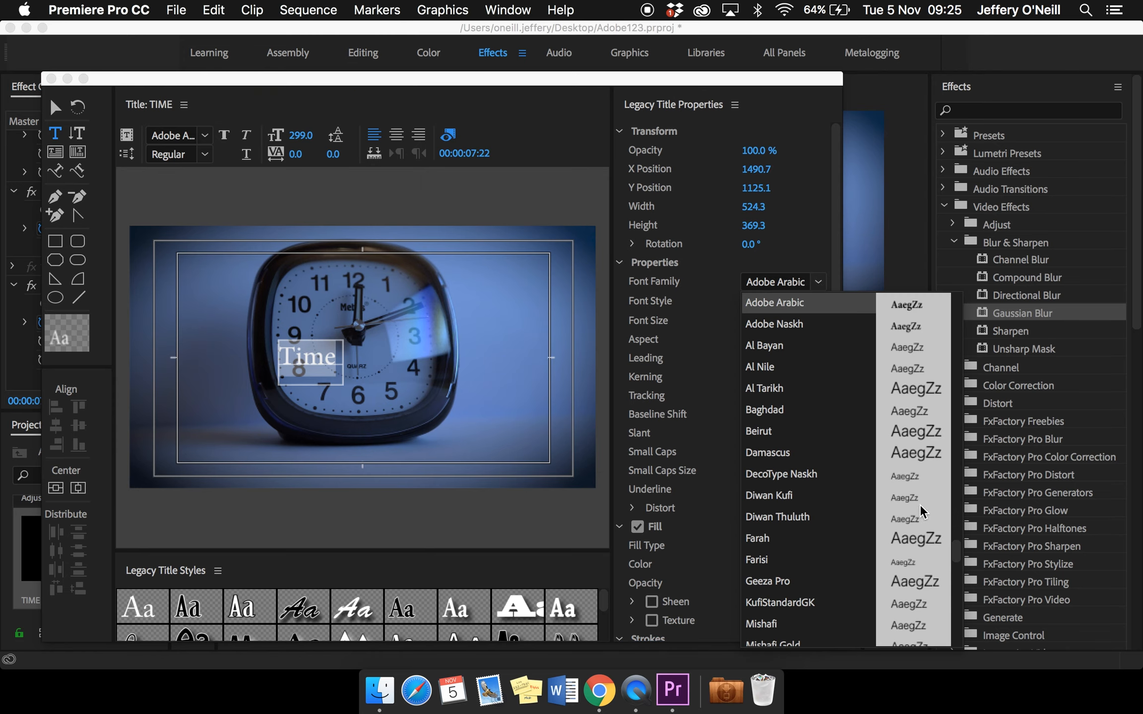
scroll(913, 496, down, 15)
scroll(920, 510, down, 10)
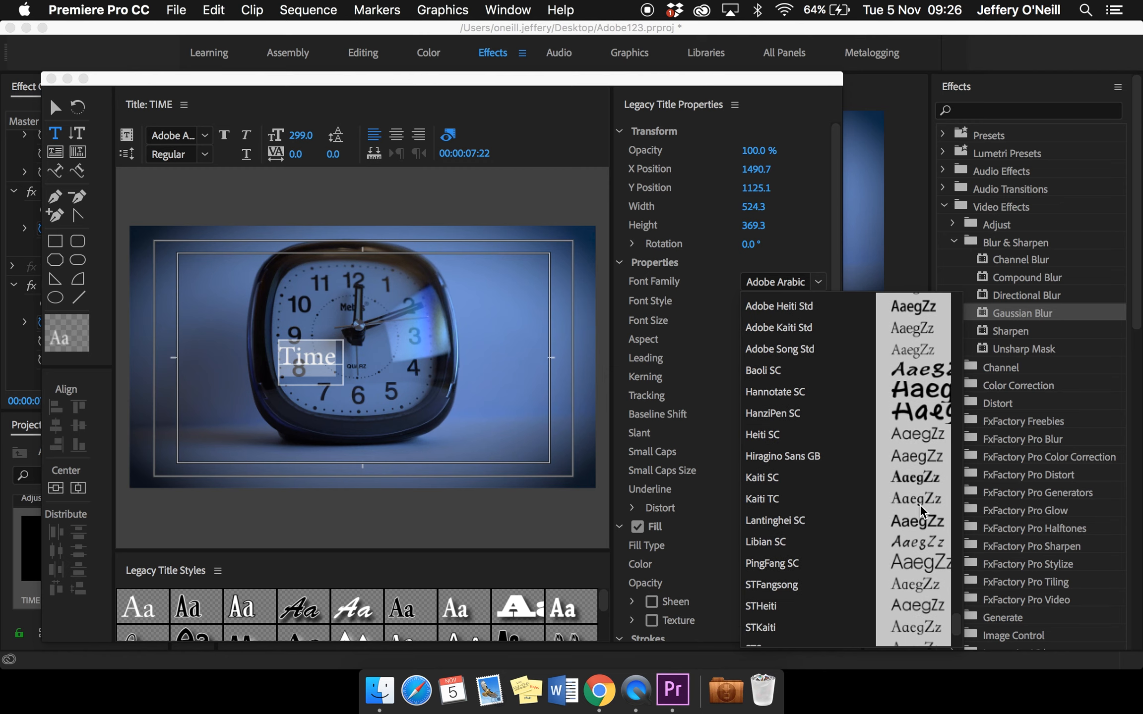
scroll(920, 511, down, 3)
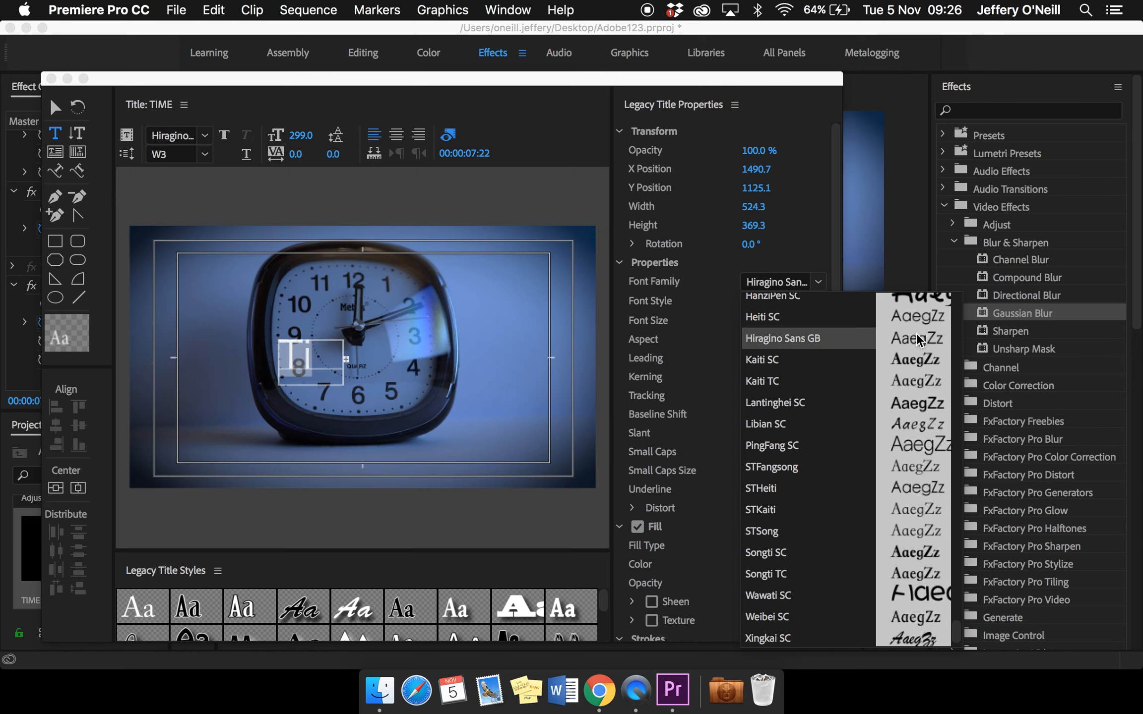
click(342, 381)
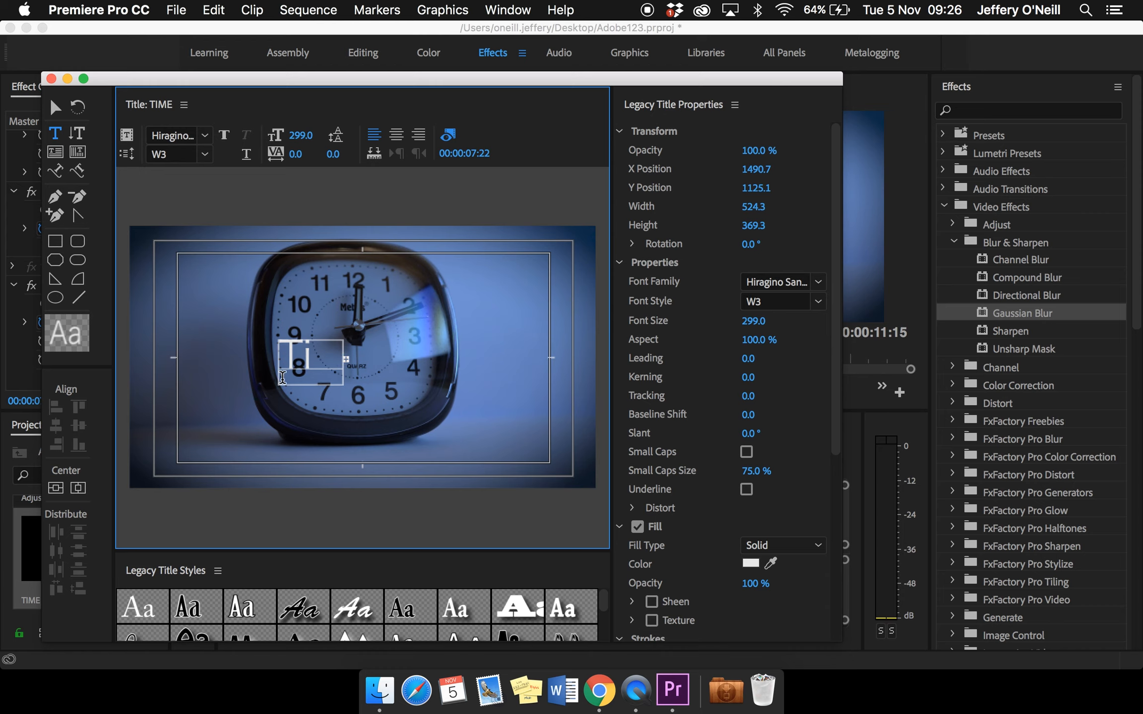
Enlarge the text box to about 1238 by 421 px so the whole word fits, and centre it vertically and horizontally
click(55, 106)
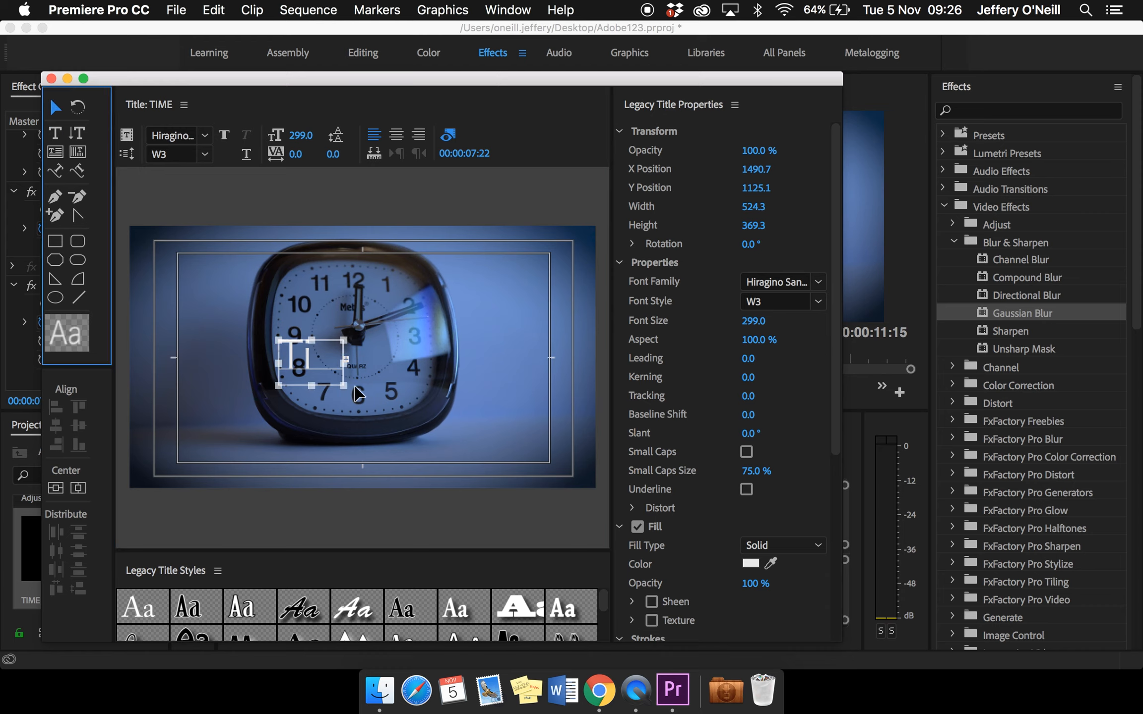
drag(345, 386, 510, 420)
click(99, 394)
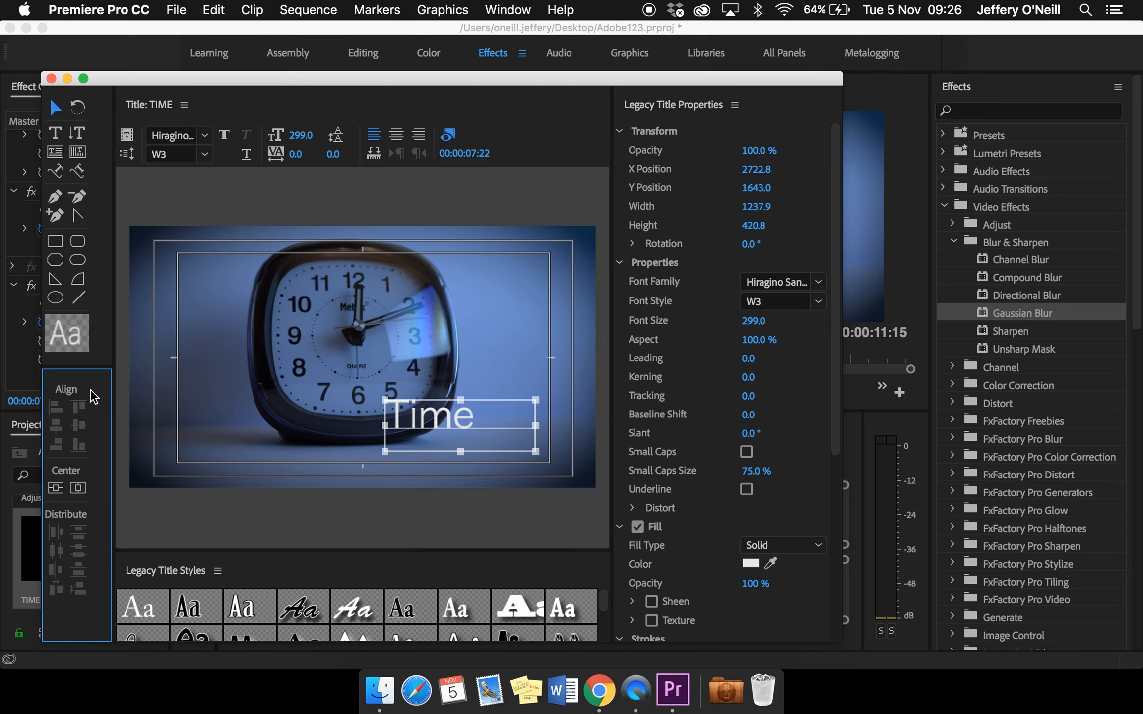
click(60, 488)
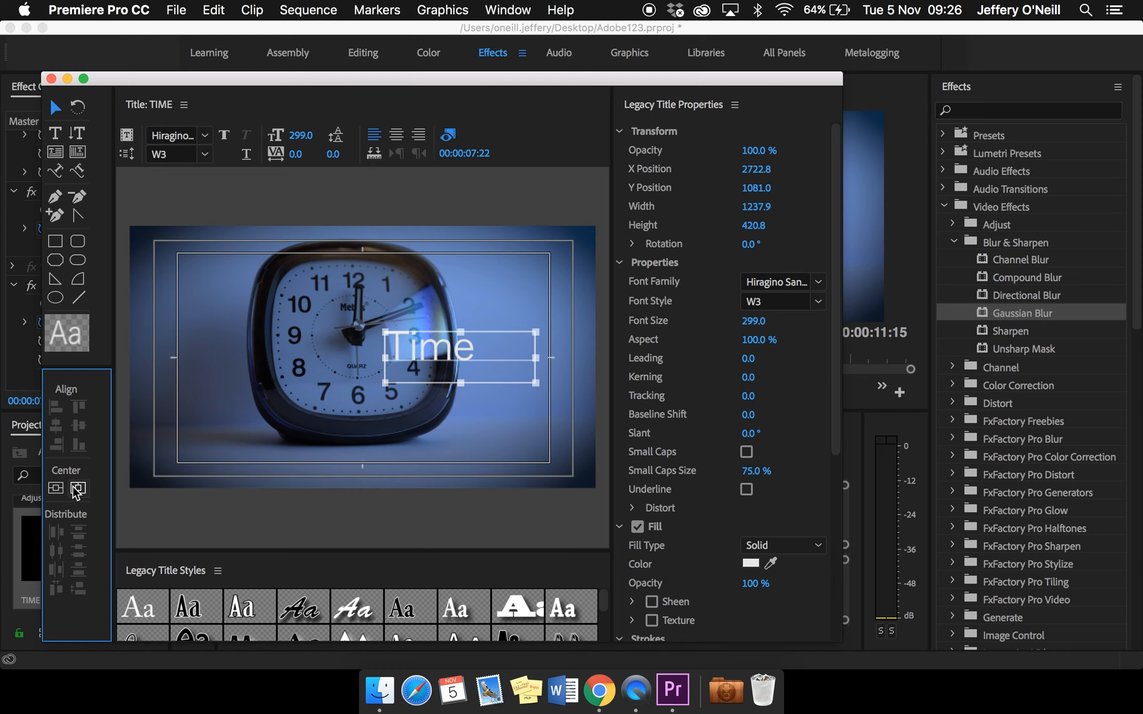
click(77, 489)
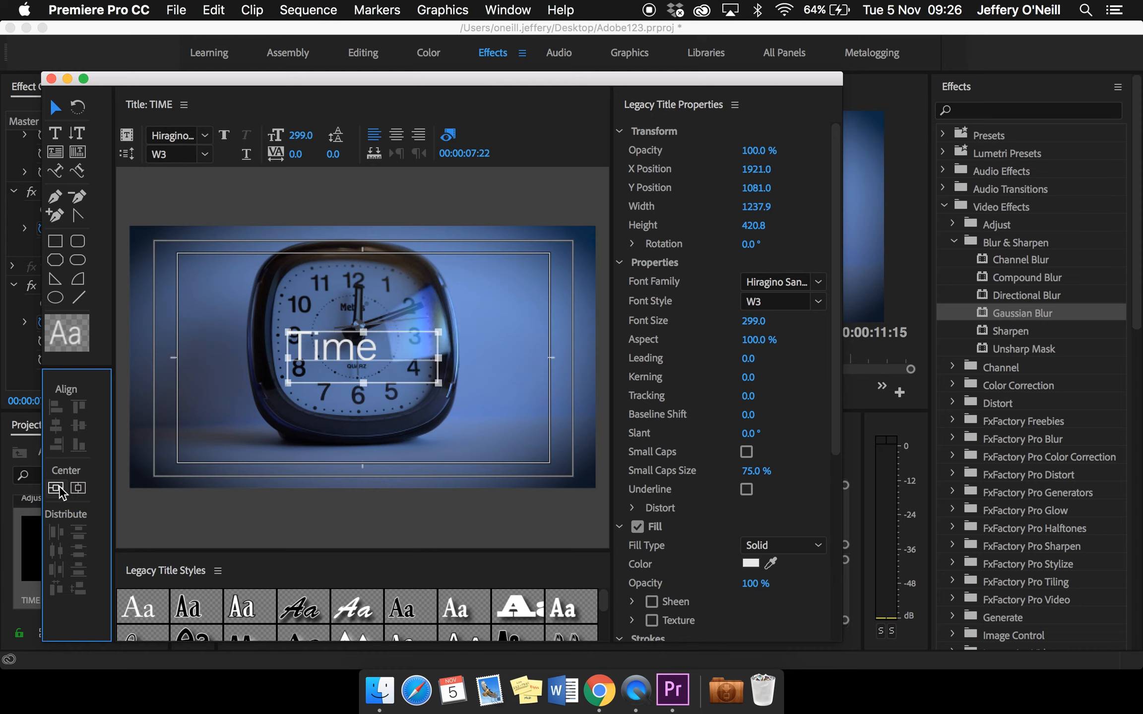
click(317, 426)
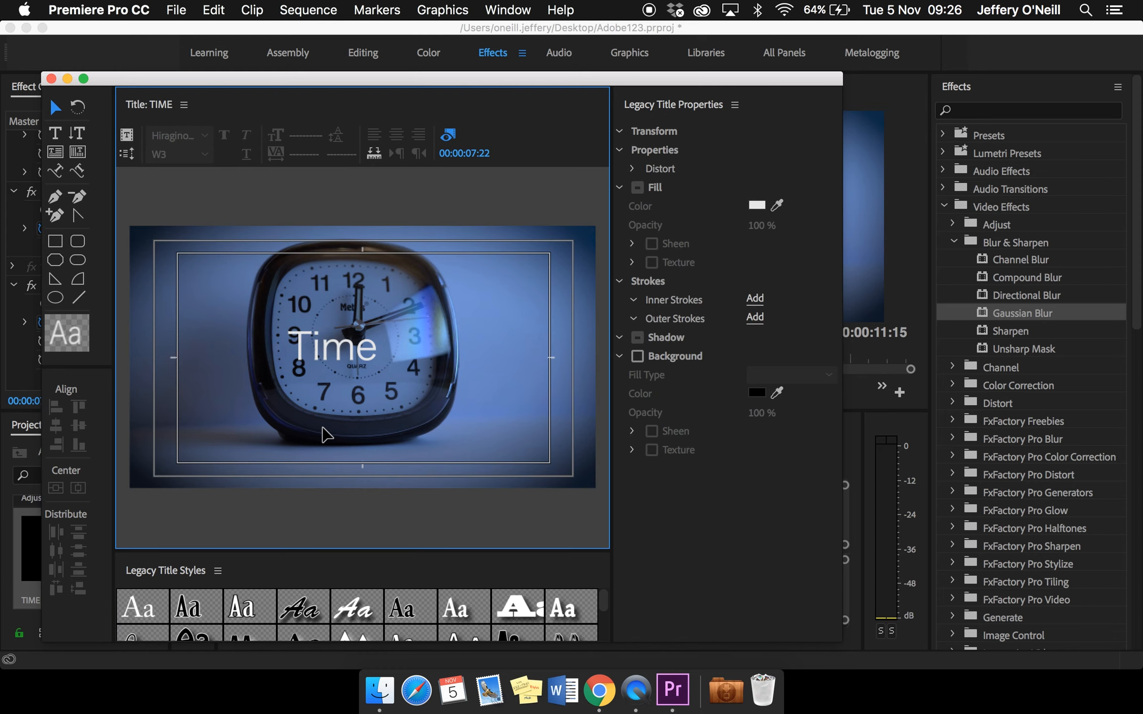
Narrow the text box to about 811 px to hug the word "Time" and centre it again in both directions
click(338, 349)
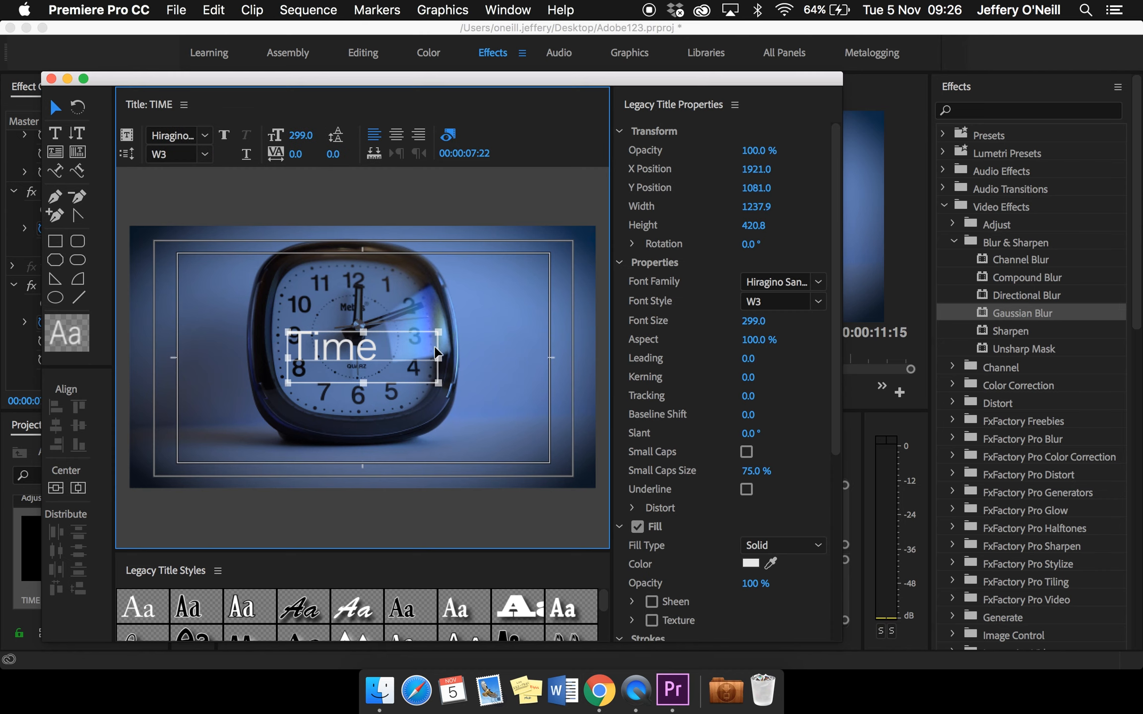
drag(437, 357, 387, 363)
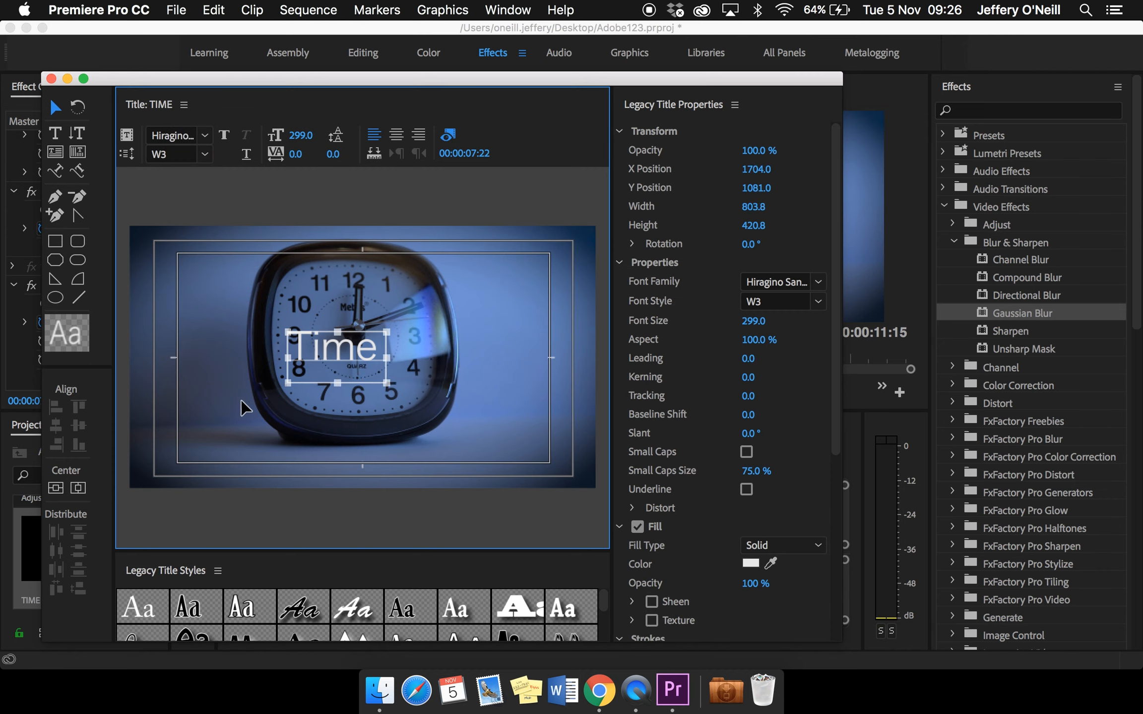
click(79, 489)
click(76, 488)
click(55, 487)
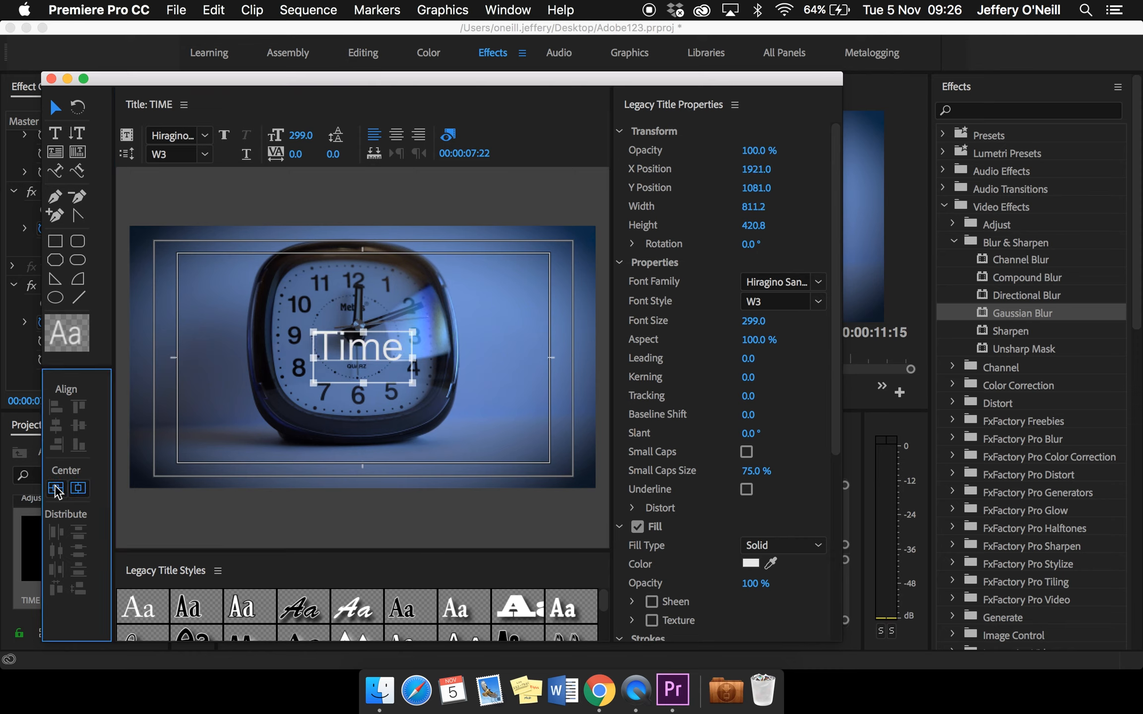
click(379, 439)
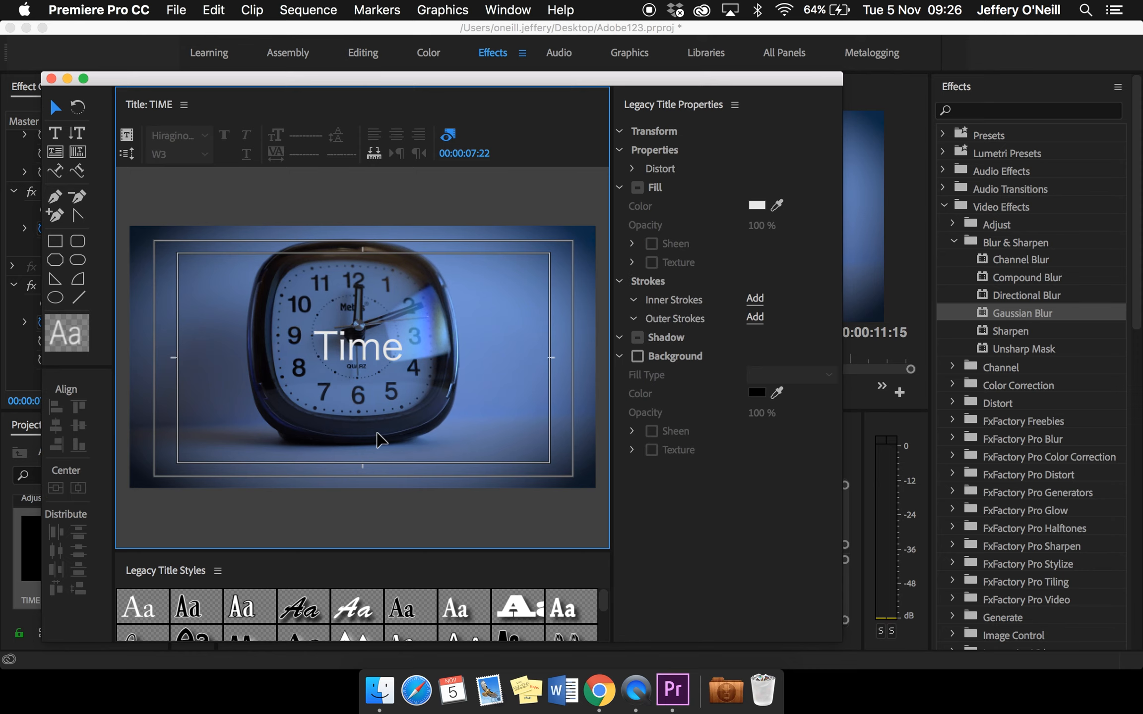
Change the fill colour of the "Time" text to red, D00E0E
click(384, 376)
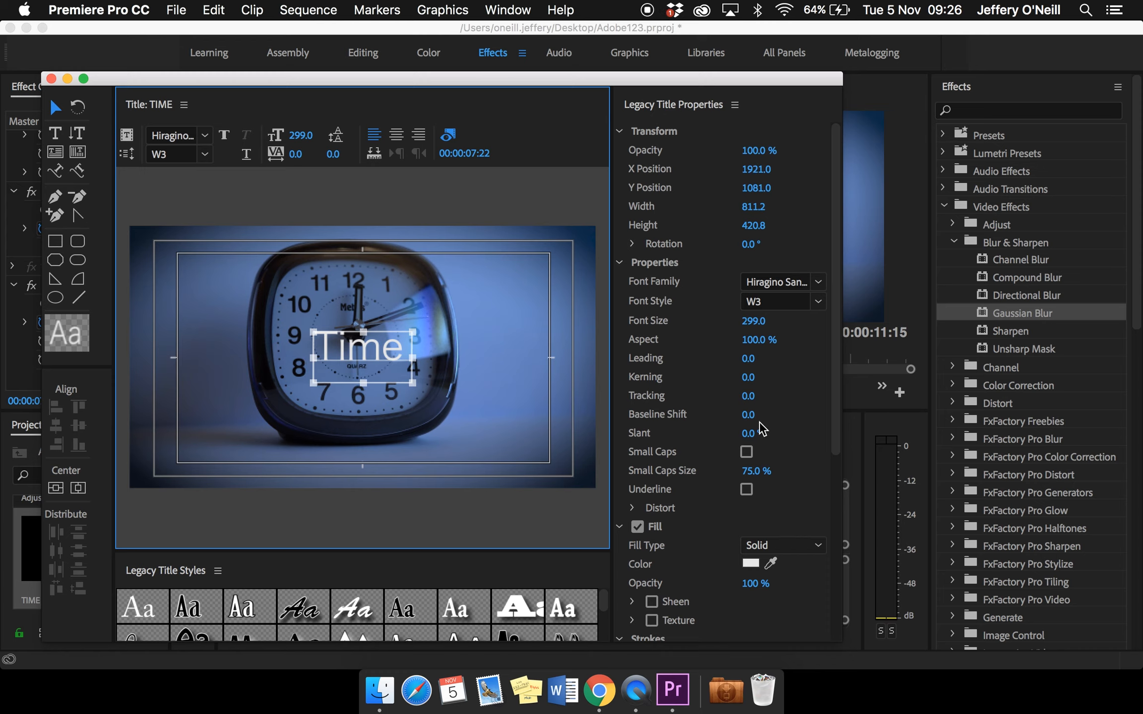
click(751, 564)
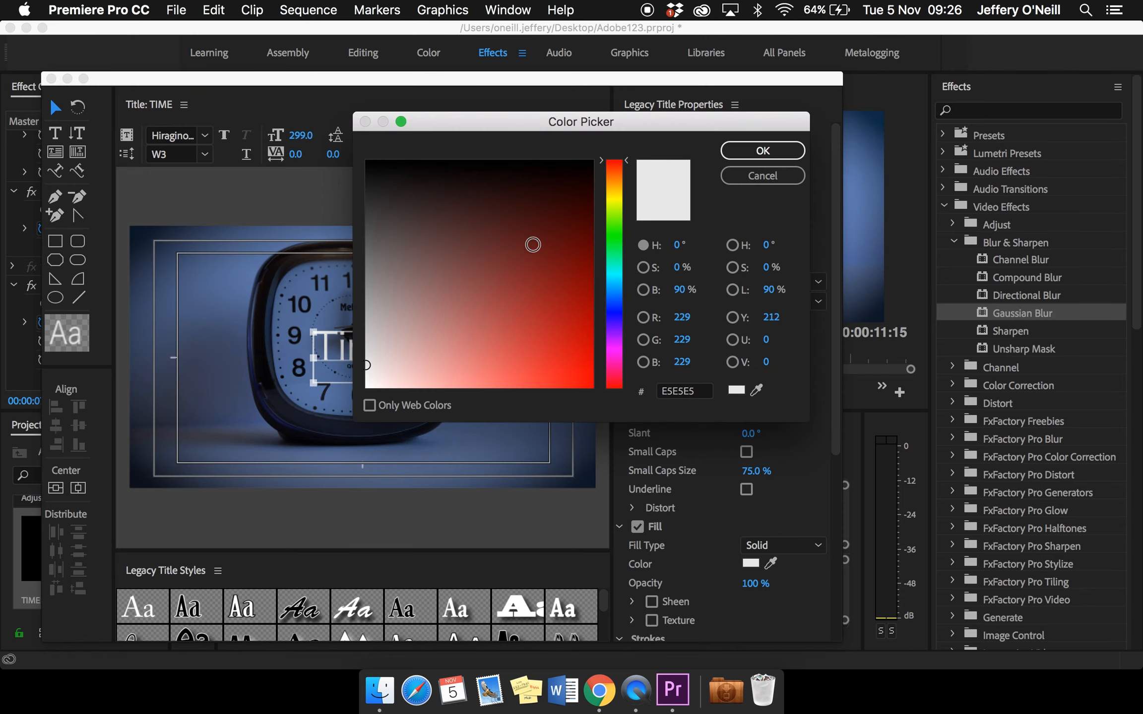
click(556, 260)
click(571, 289)
click(577, 319)
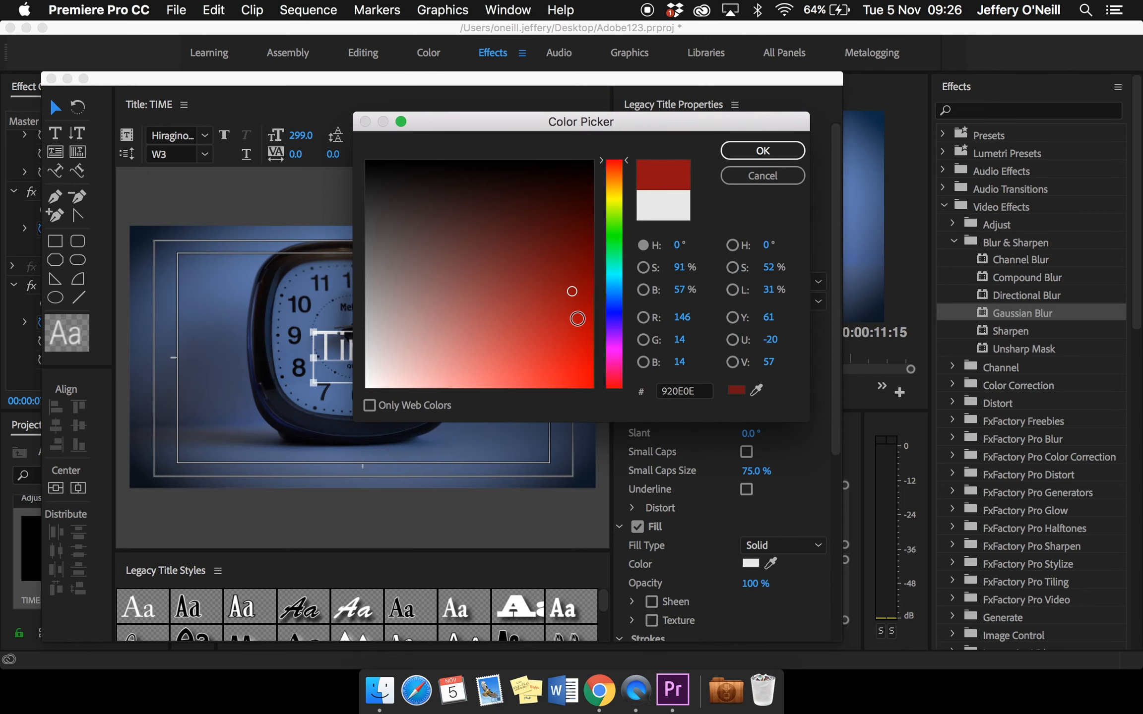
click(578, 347)
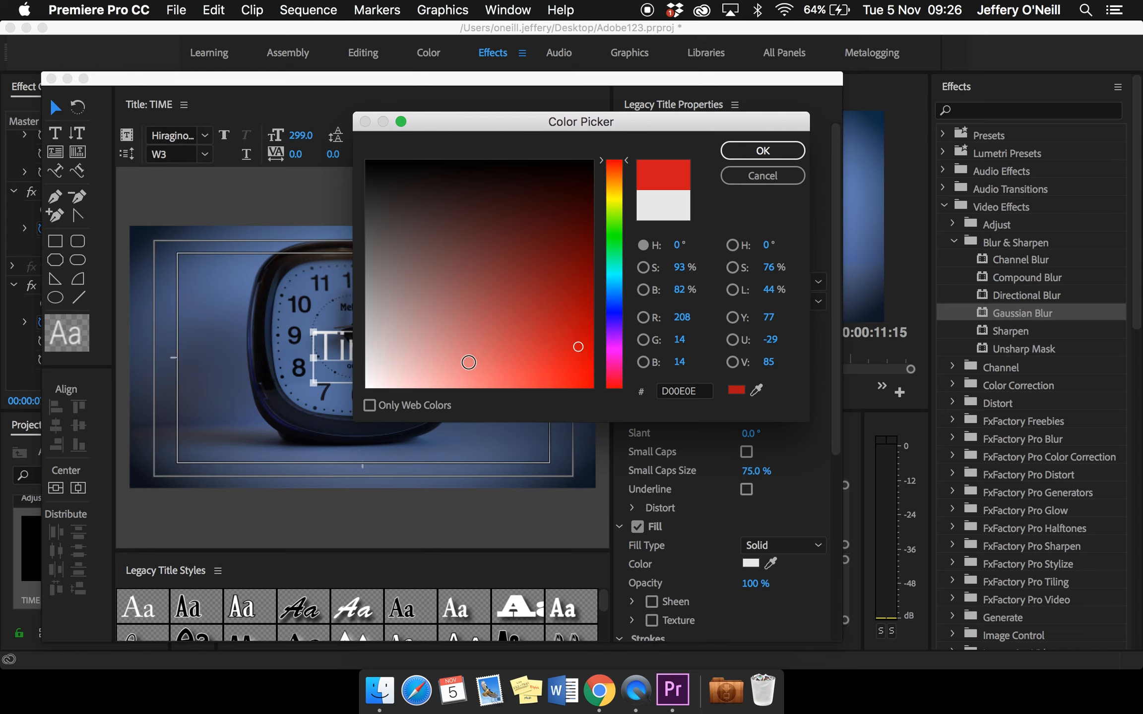
click(763, 151)
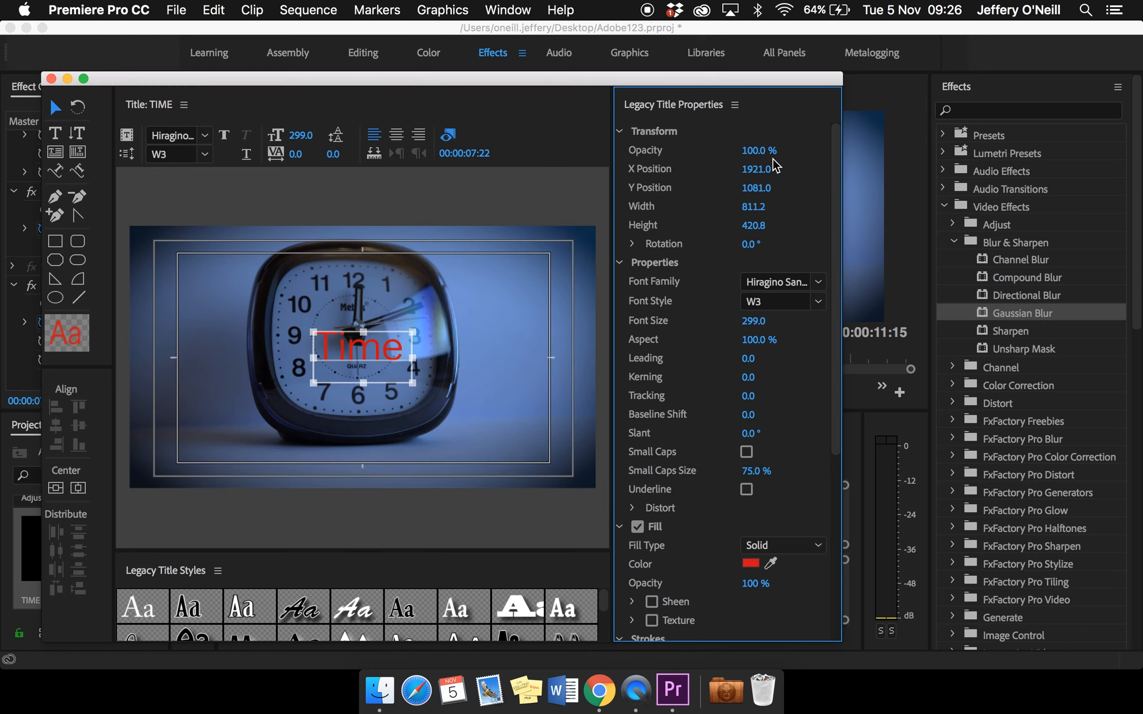
Move the "Time" text to the lower-right corner of the frame inside the title-safe area and close the title editor
click(504, 410)
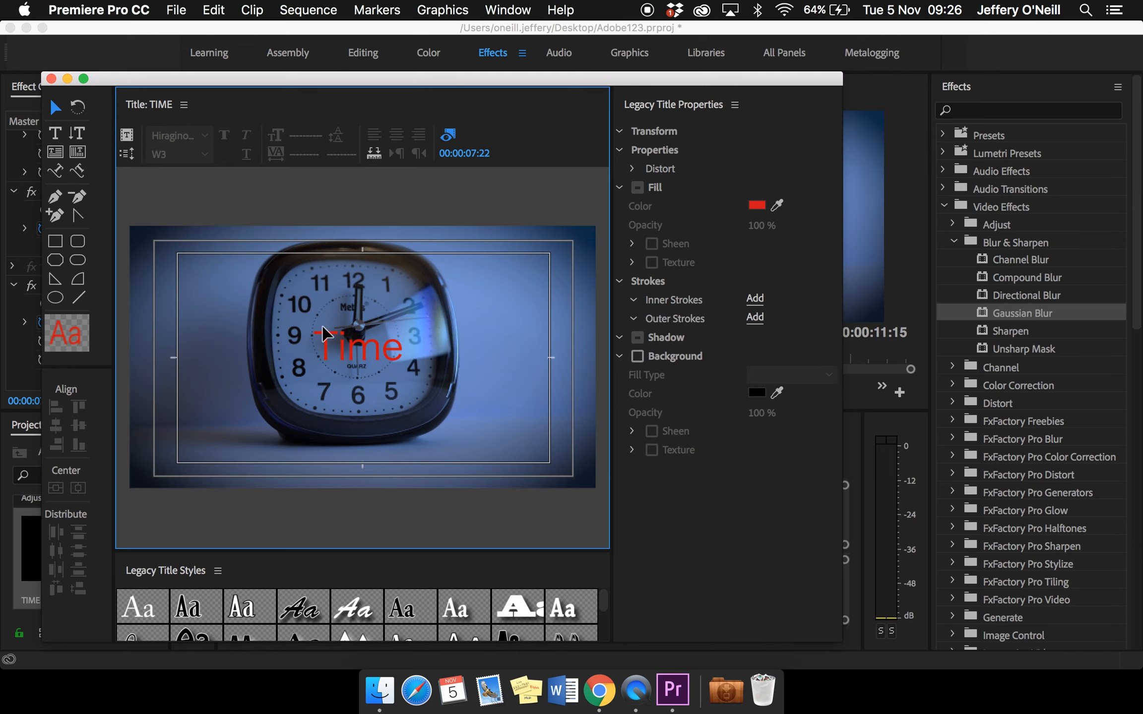
click(405, 368)
drag(405, 368, 516, 433)
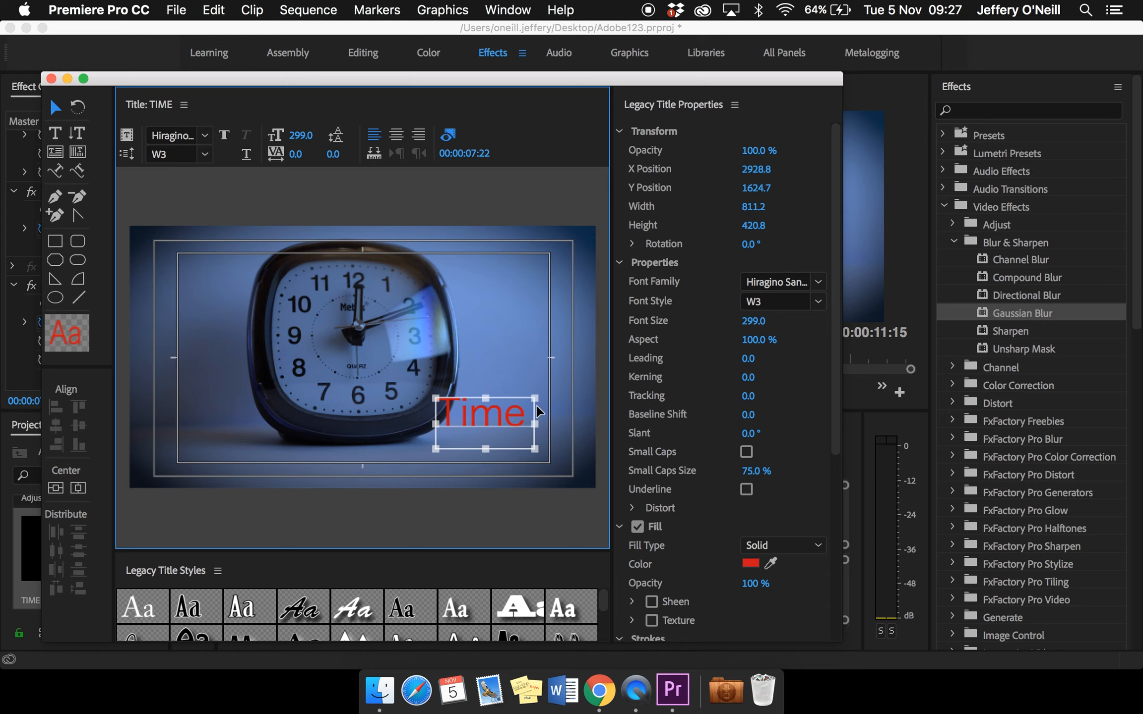
click(550, 440)
drag(511, 426, 524, 430)
click(572, 450)
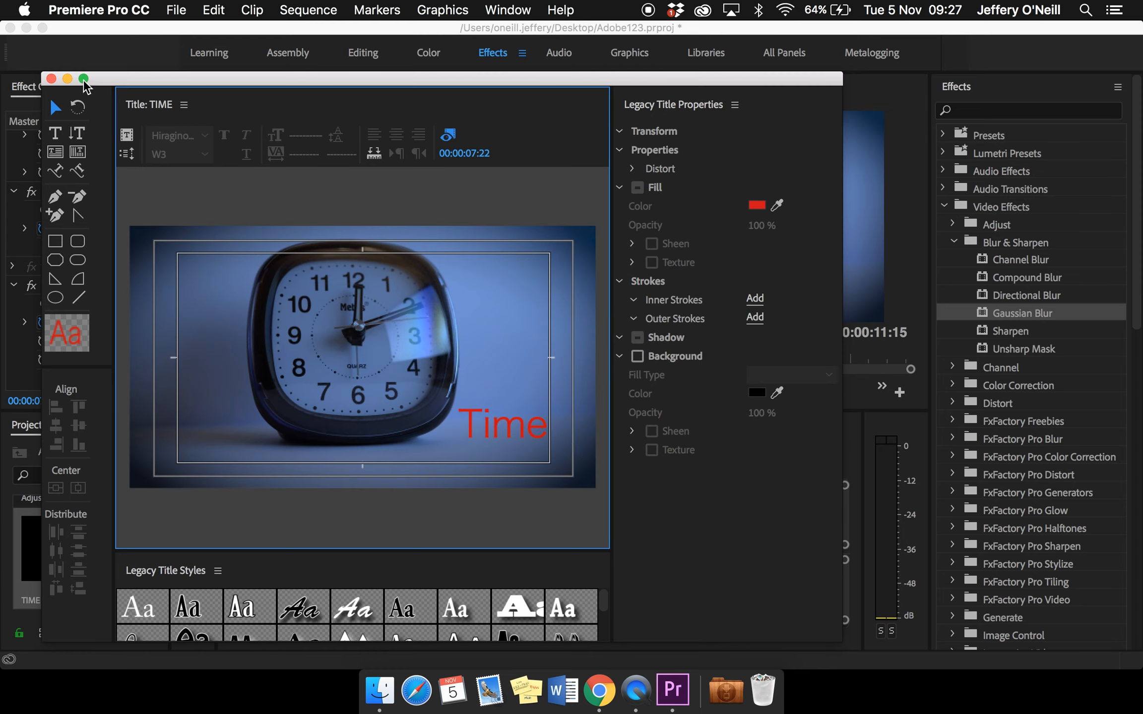
click(51, 78)
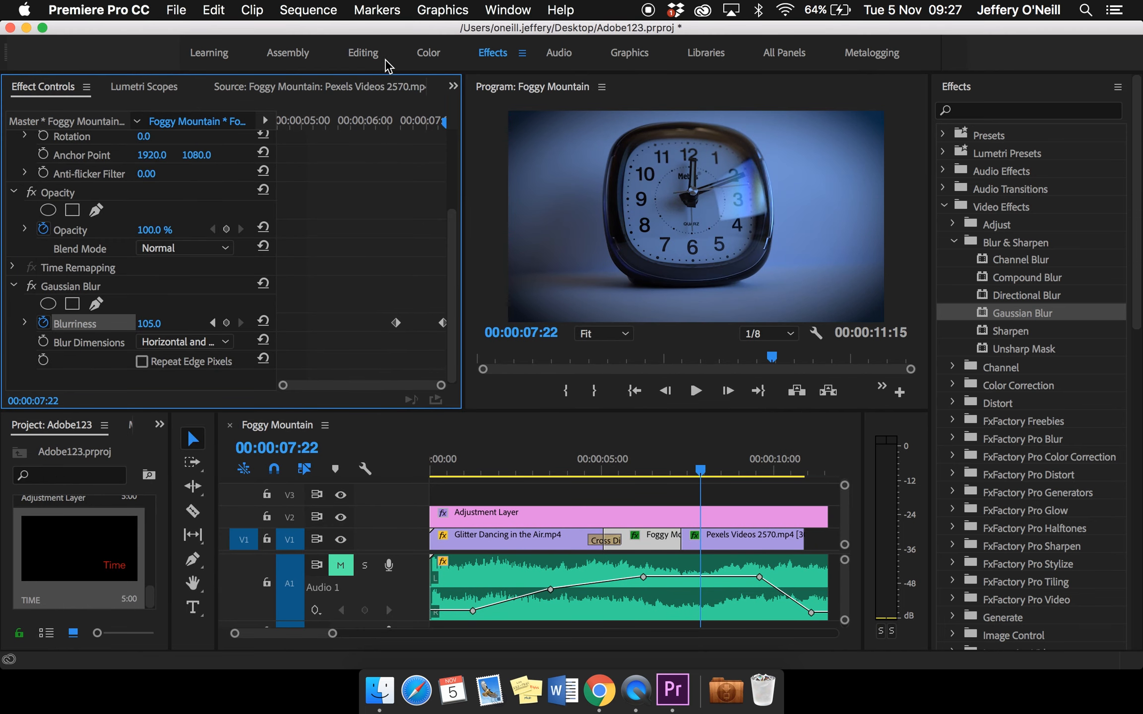
Switch to the Editing workspace and place the TIME title on track V3 above the Pexels Videos 2570 clip, starting at about 00:00:08:10
click(372, 55)
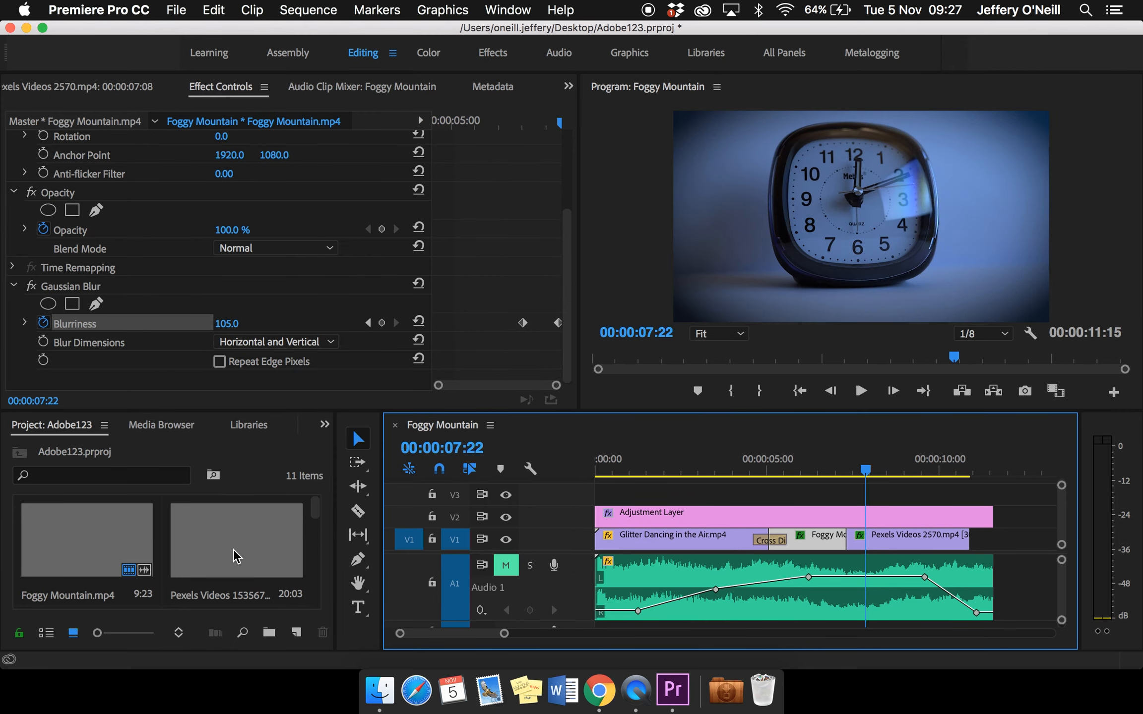
scroll(234, 556, down, 5)
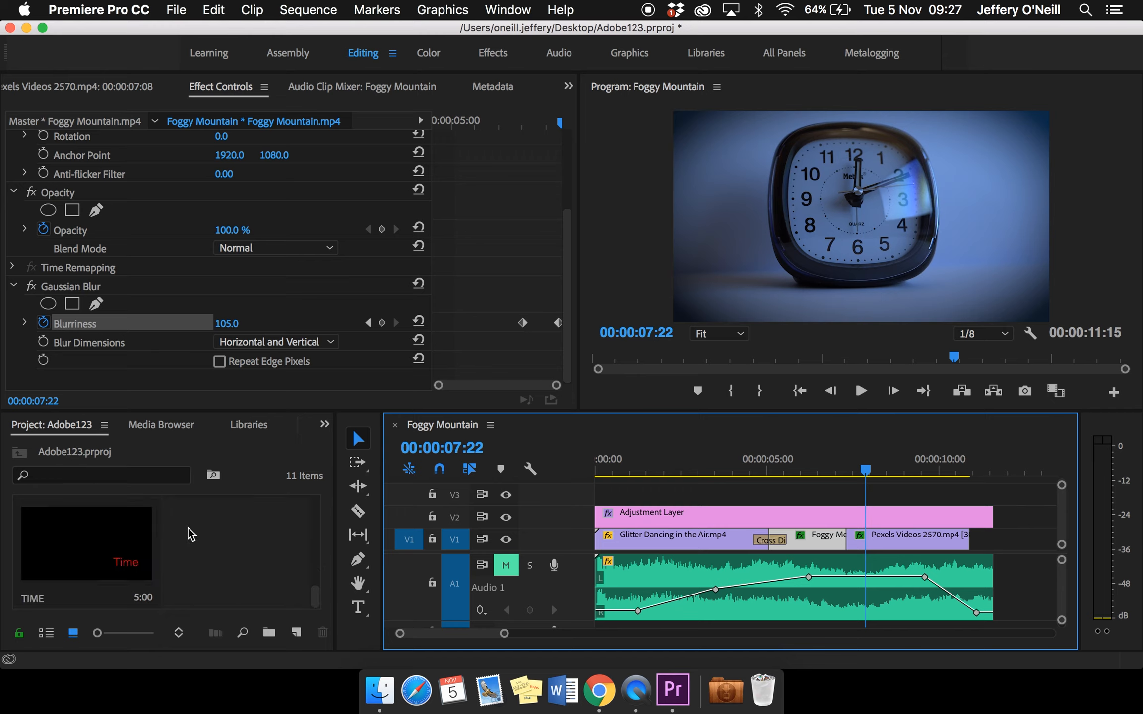
click(121, 556)
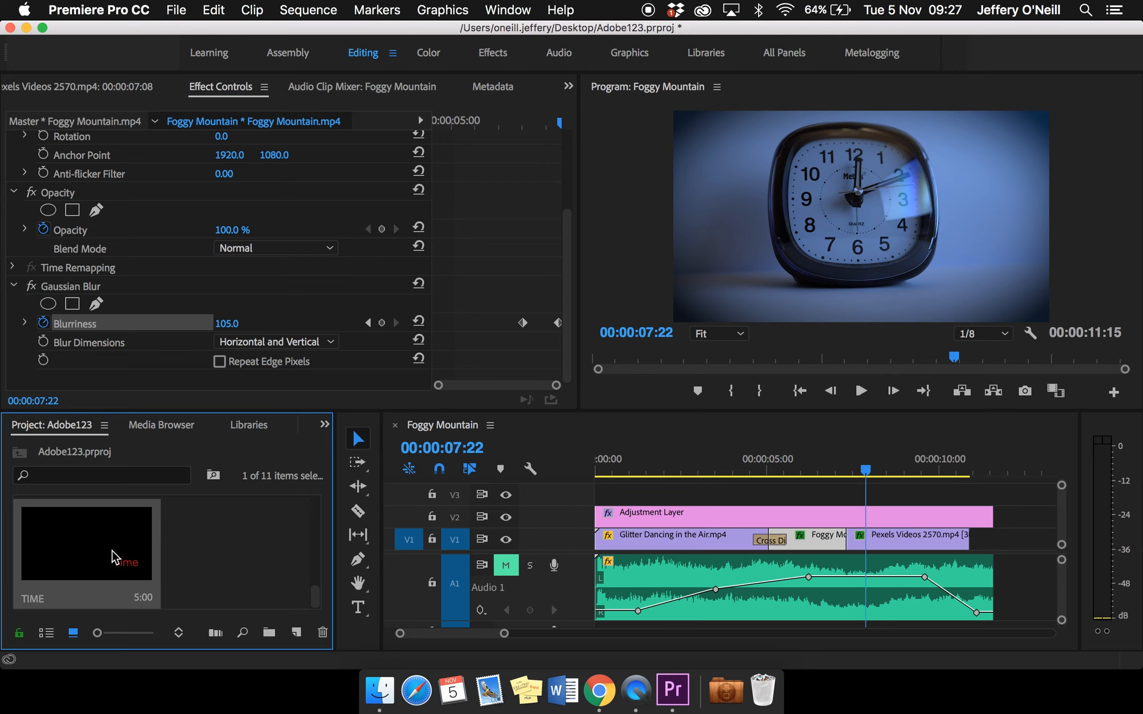
drag(113, 558, 904, 476)
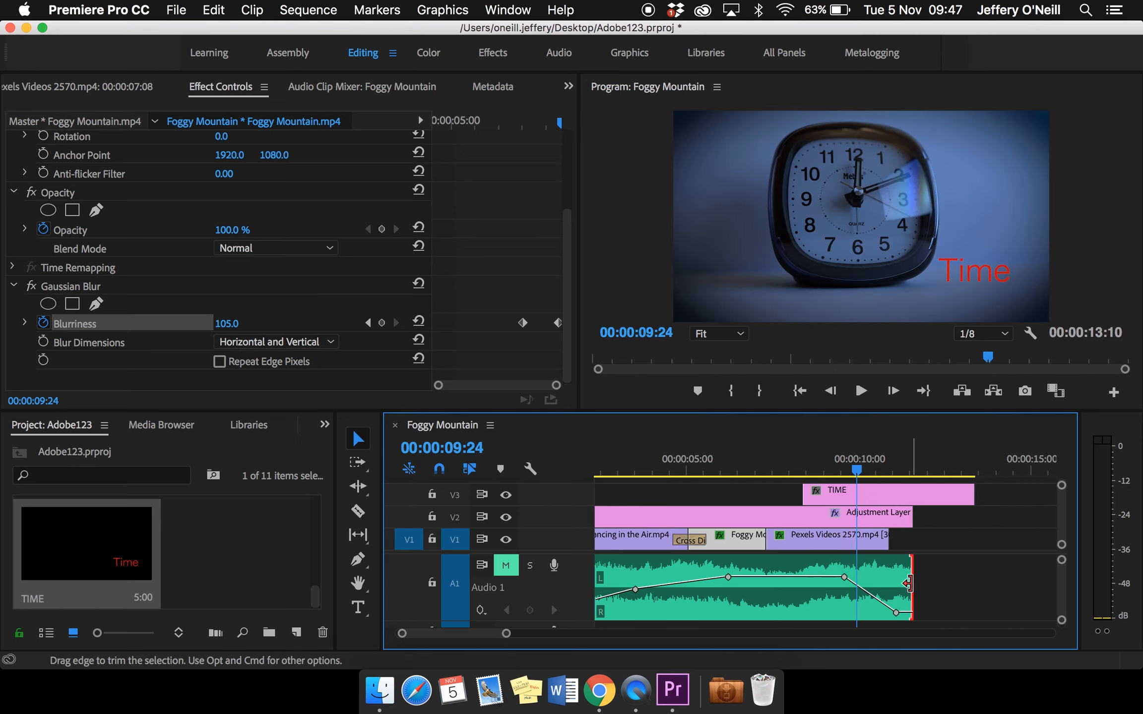
Extend the music clip on A1 to the end of the TIME title and move the playhead to 00:00:09:04
drag(908, 583, 966, 570)
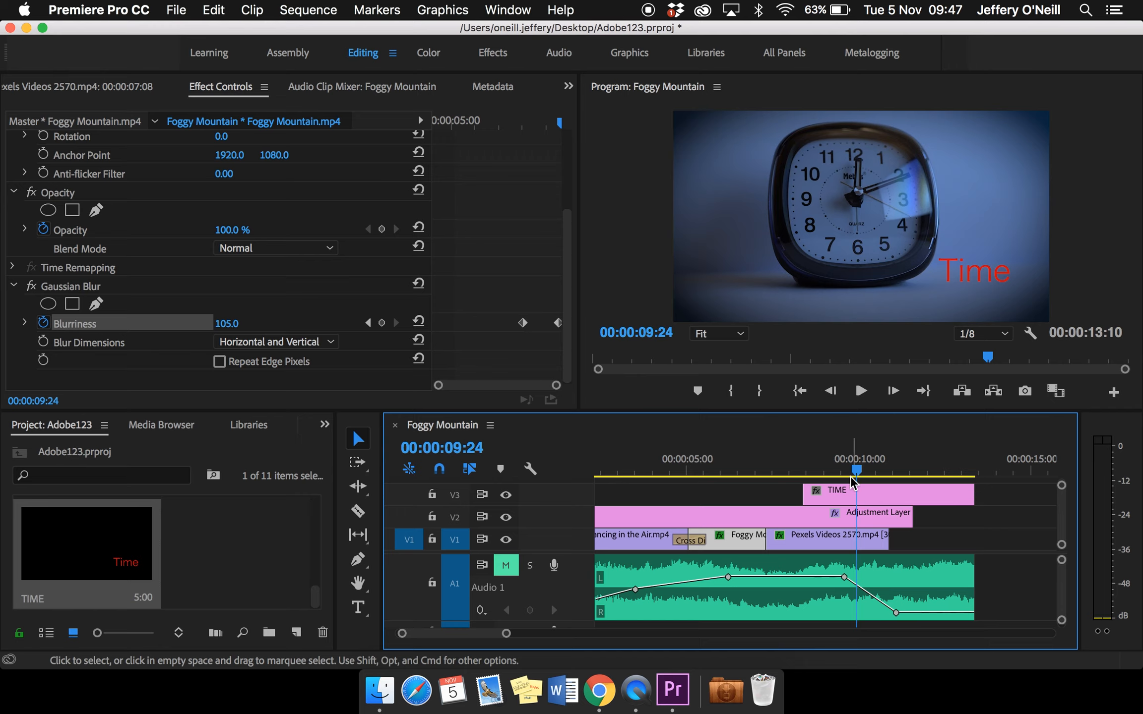
click(863, 470)
drag(872, 473, 830, 496)
scroll(818, 548, left, 3)
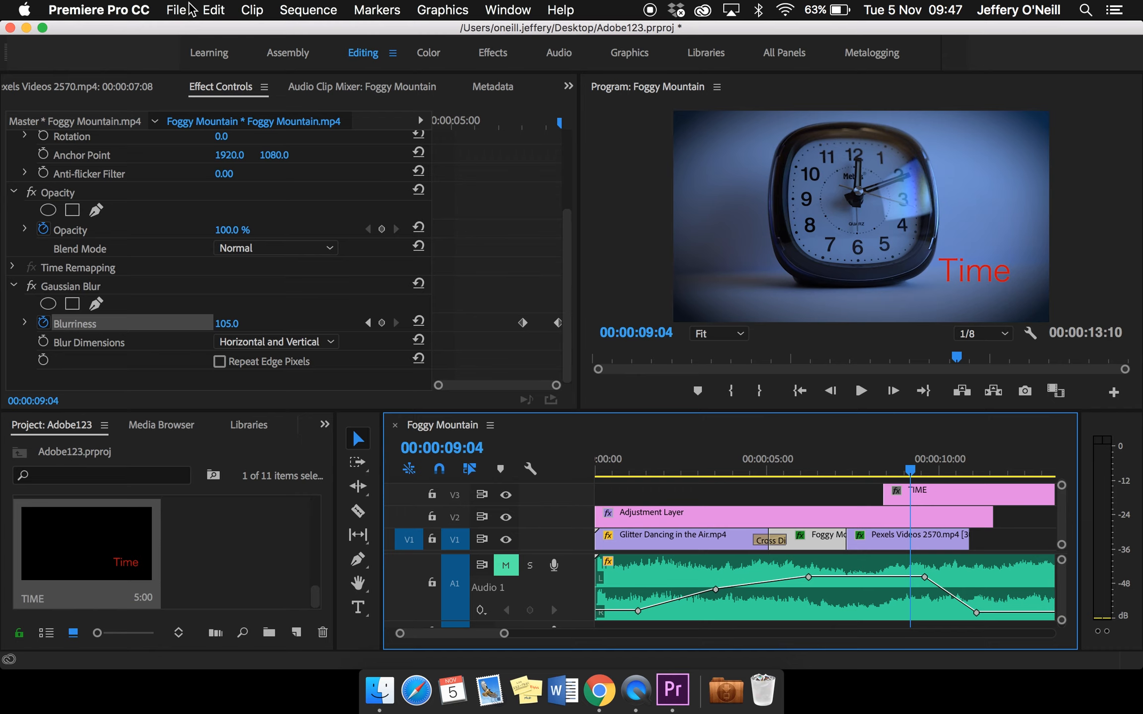
Open the media export settings for the Foggy Mountain sequence and keep H.264 as the format
click(175, 12)
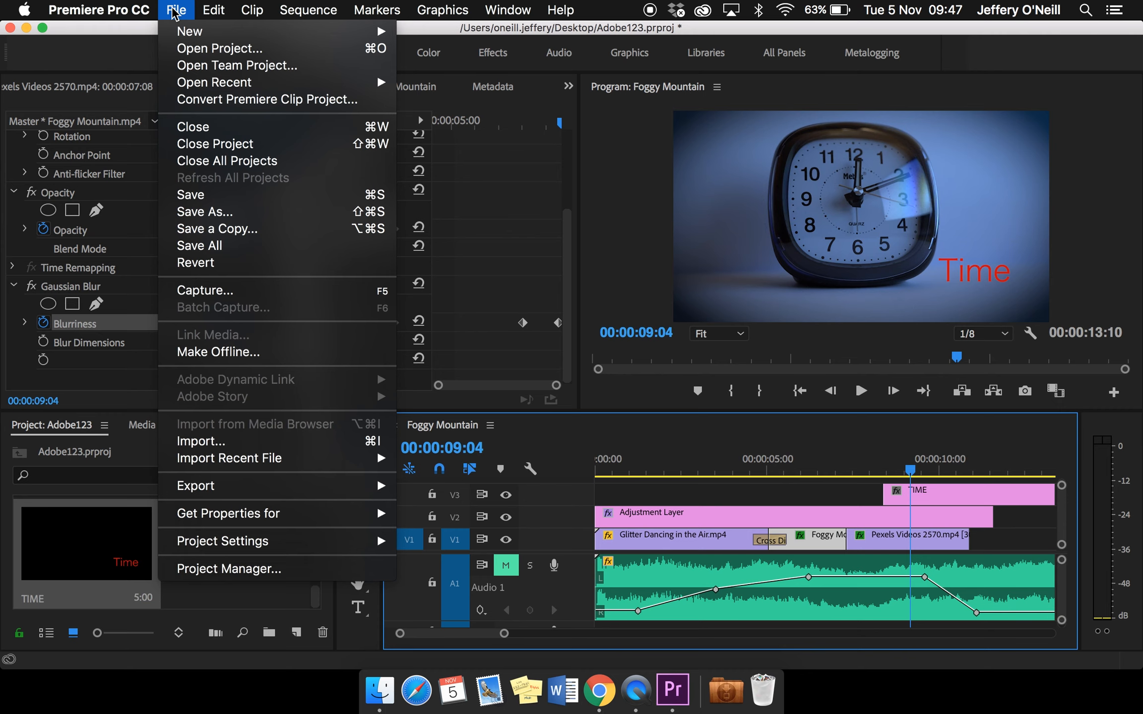
mouse_move(227, 491)
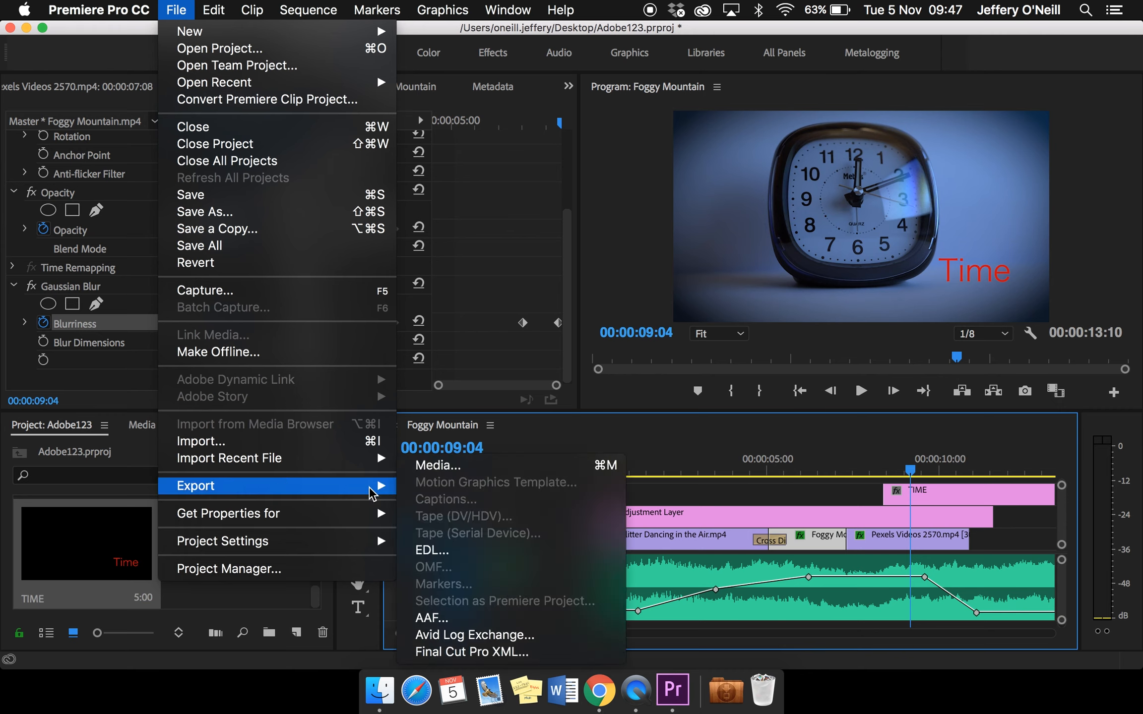
click(447, 468)
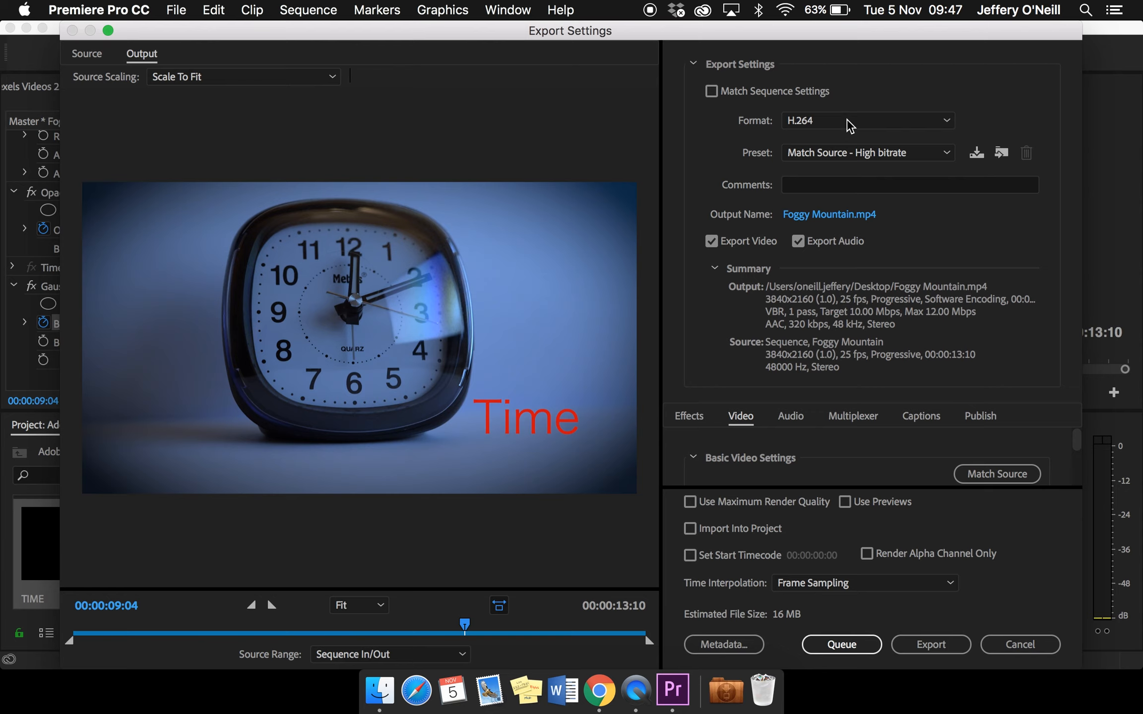
click(862, 120)
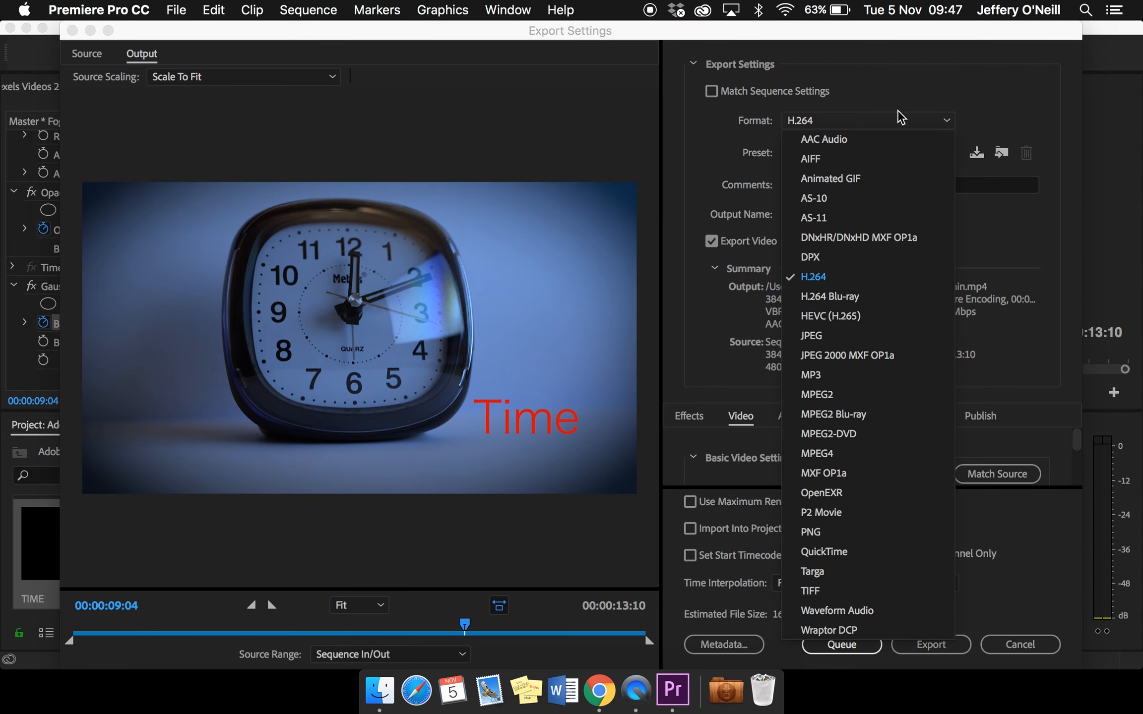
click(931, 101)
click(912, 121)
click(936, 79)
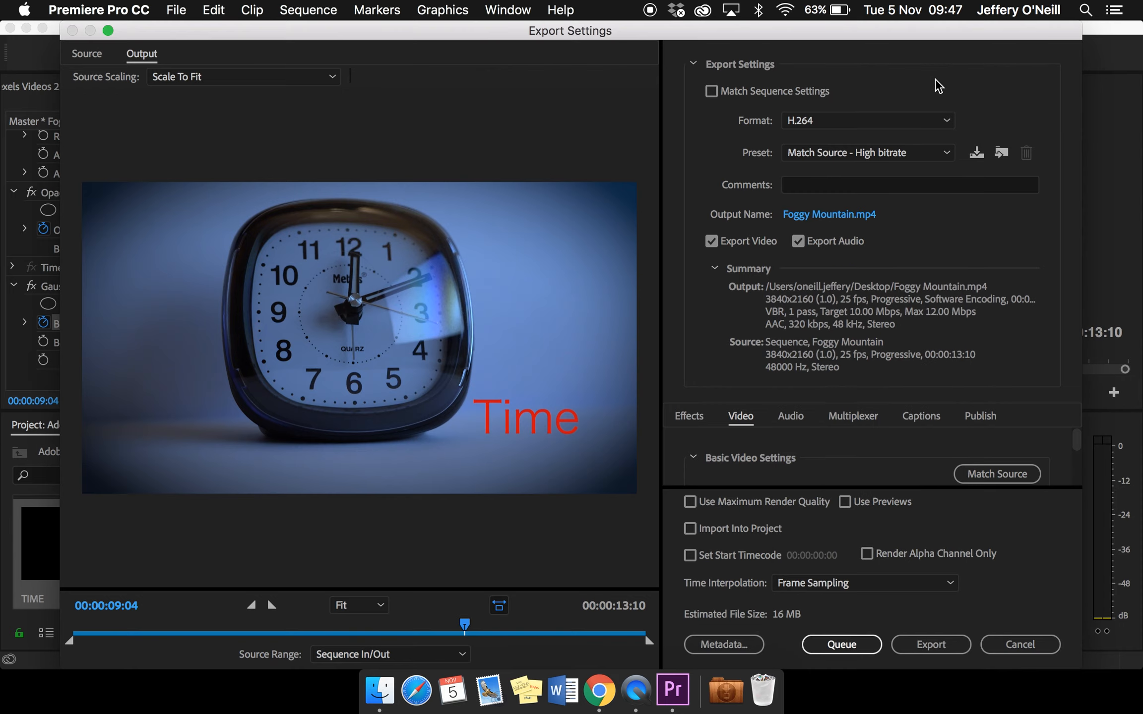
Choose the Match Source - High bitrate preset for the export
click(919, 154)
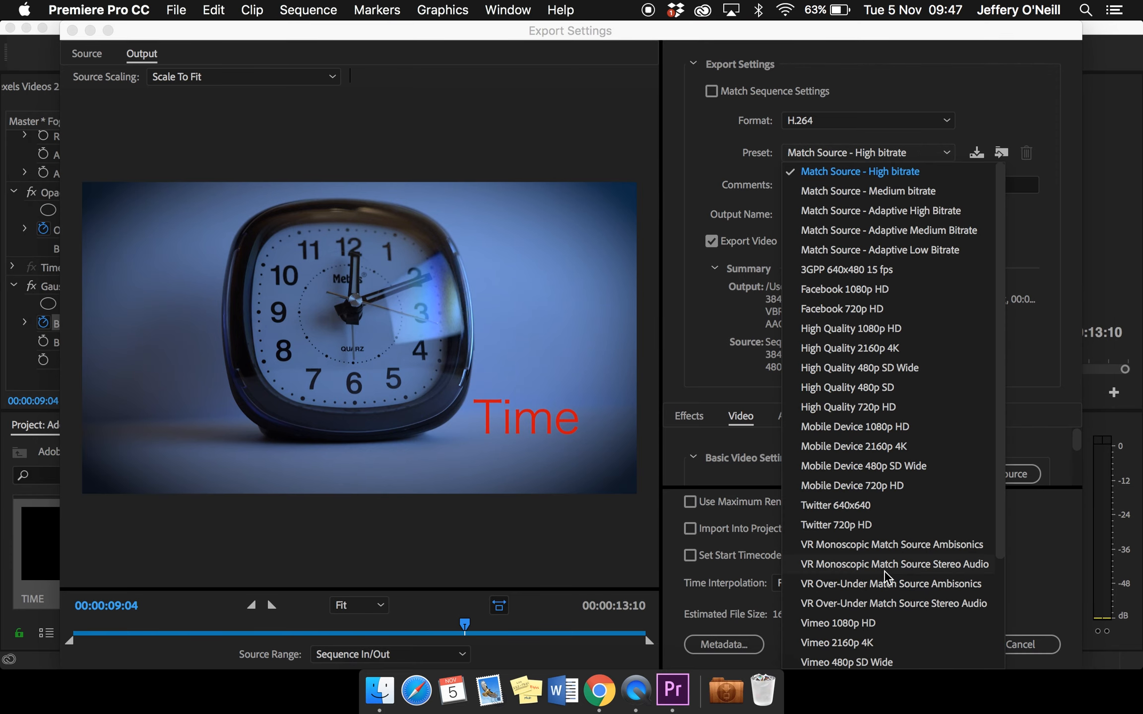
scroll(890, 584, down, 5)
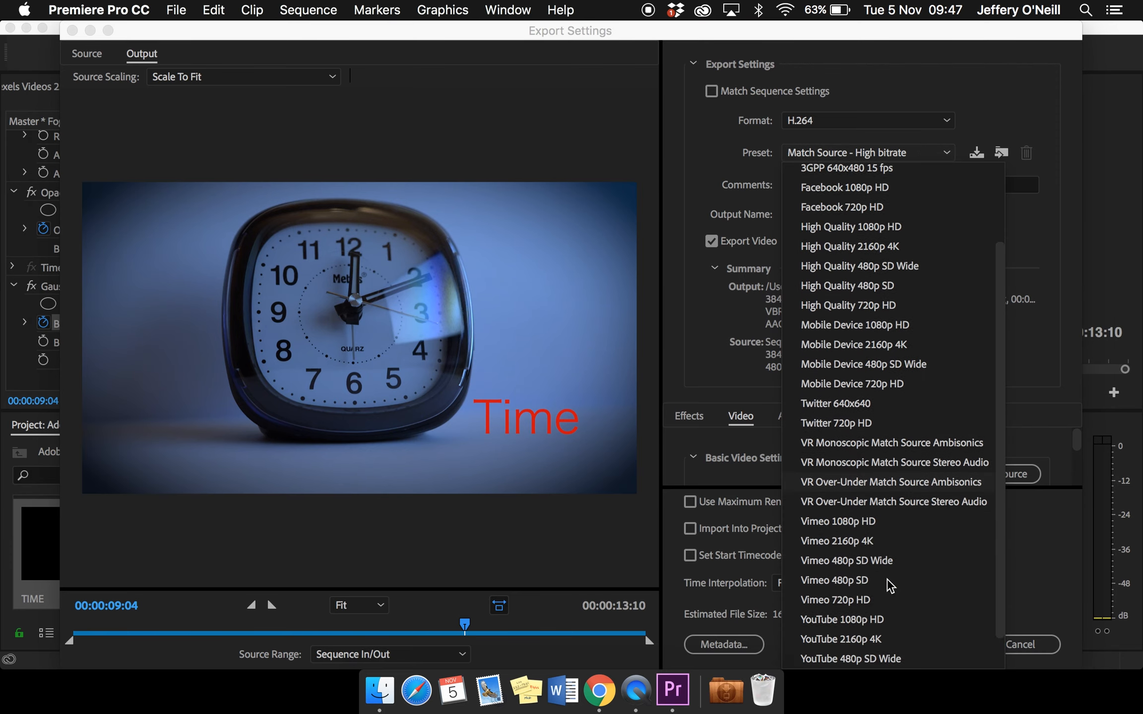
scroll(884, 582, up, 5)
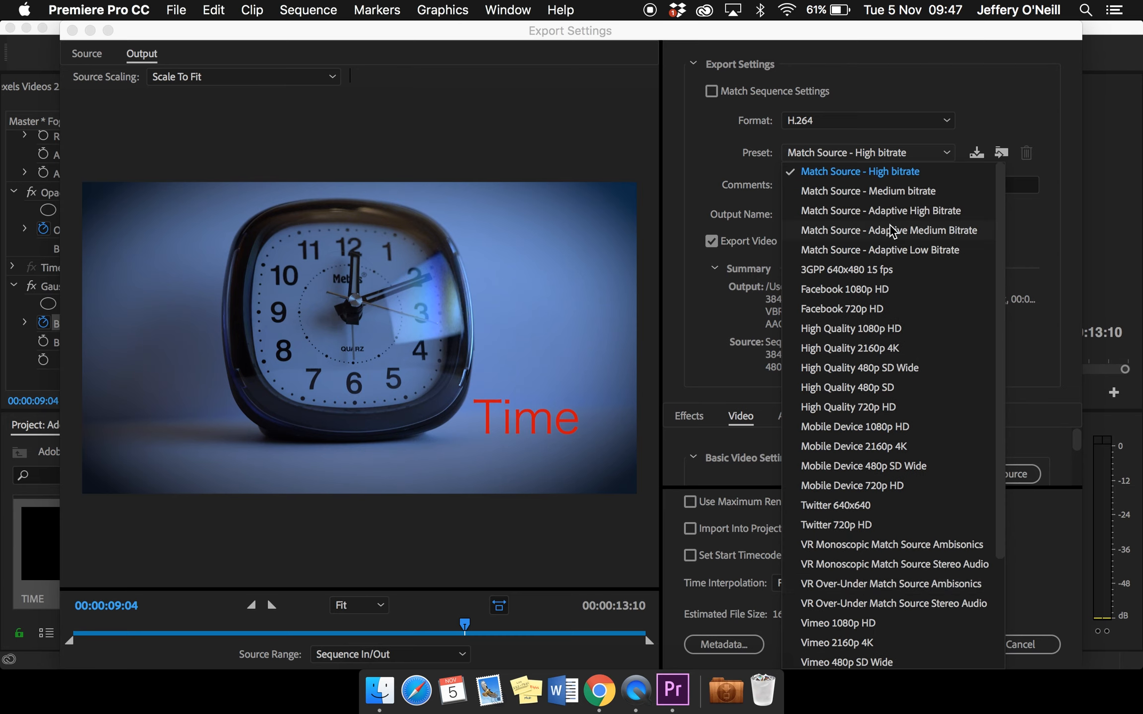
click(891, 174)
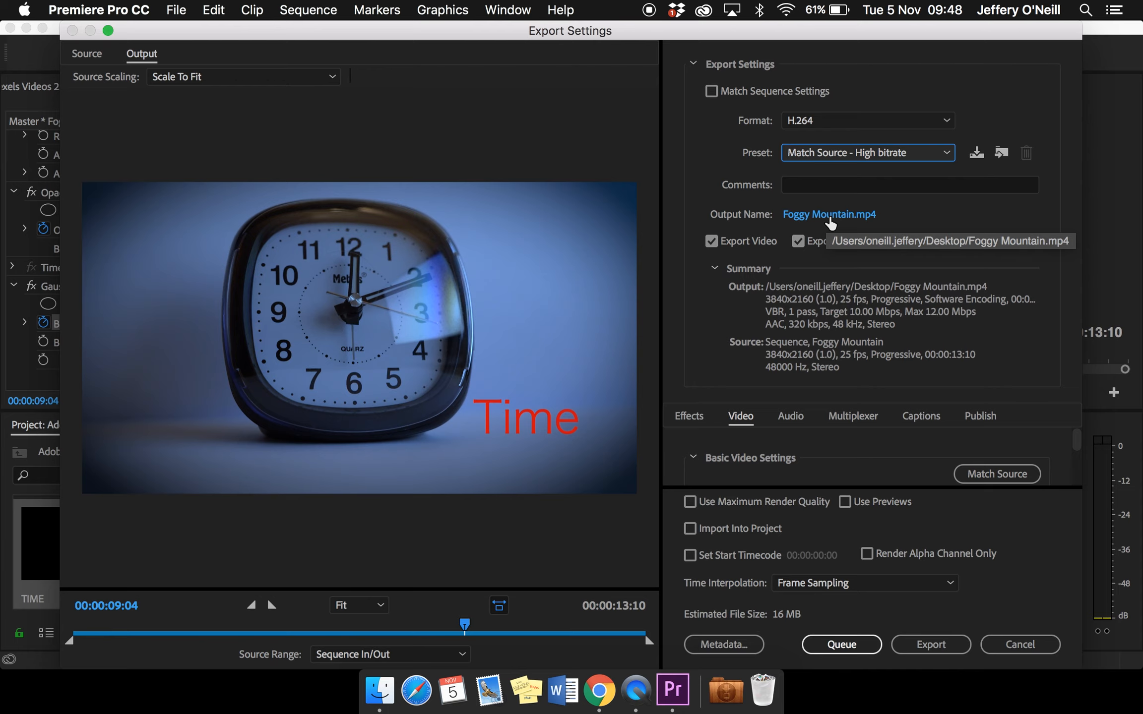
Name the output file TIME and save it as an MP4 on the Desktop
click(830, 217)
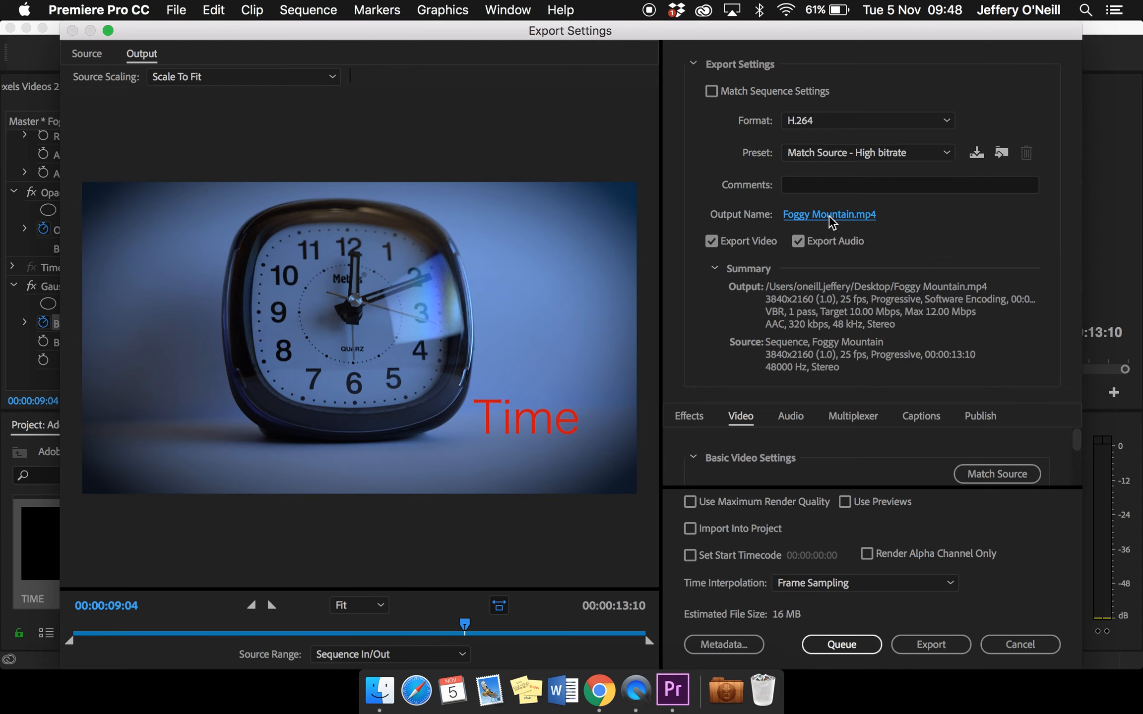
text(TIME)
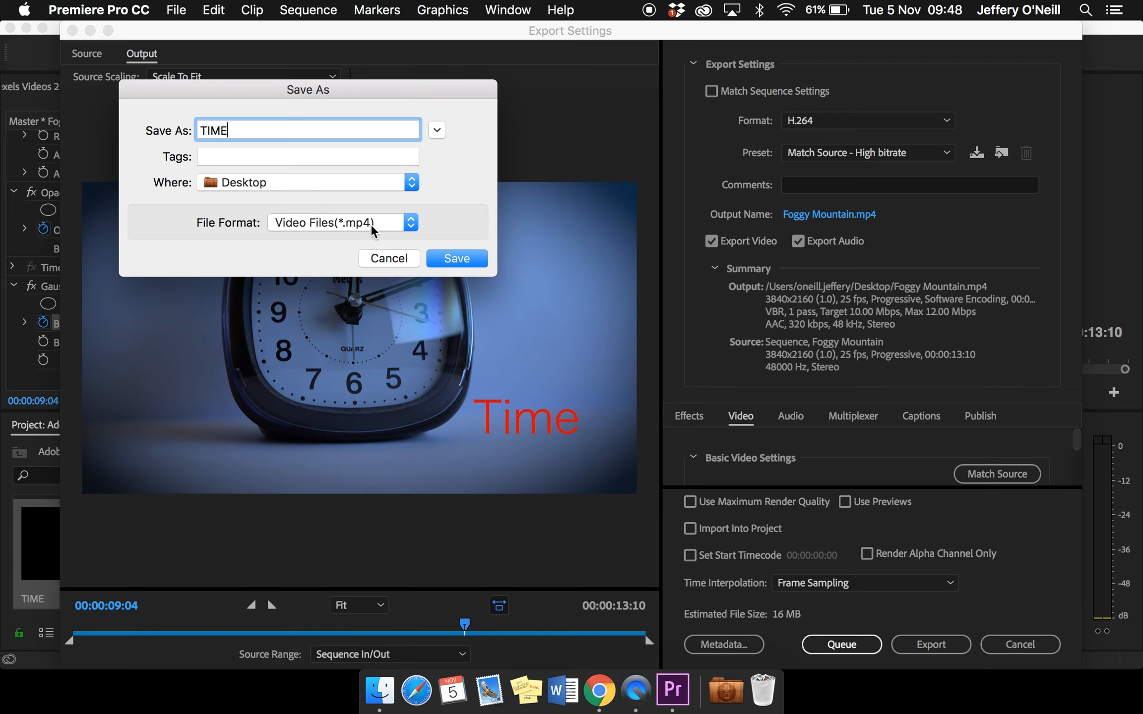
click(453, 259)
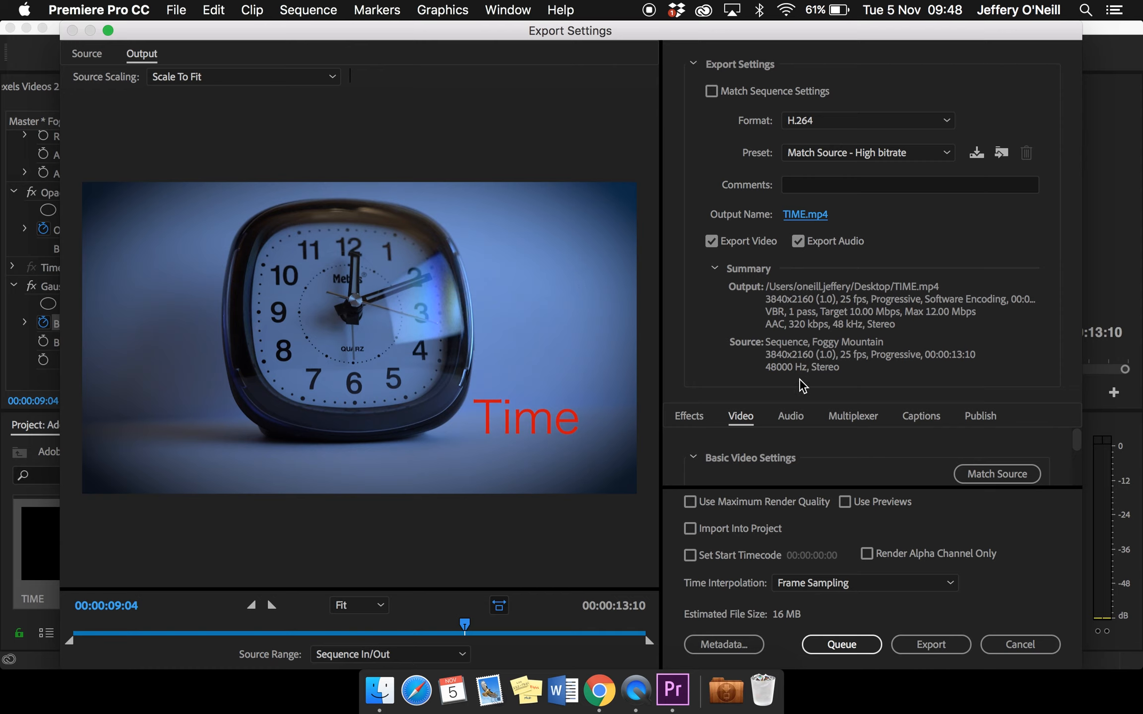
Enable Use Maximum Render Quality and export the video
click(693, 502)
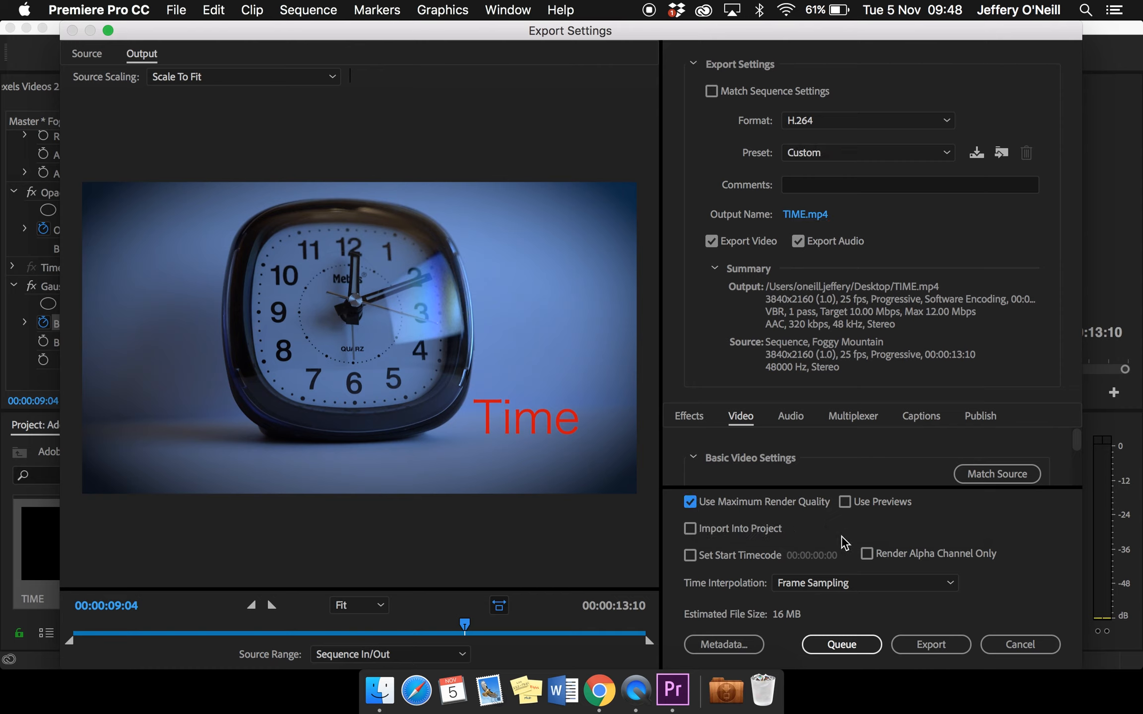
click(922, 647)
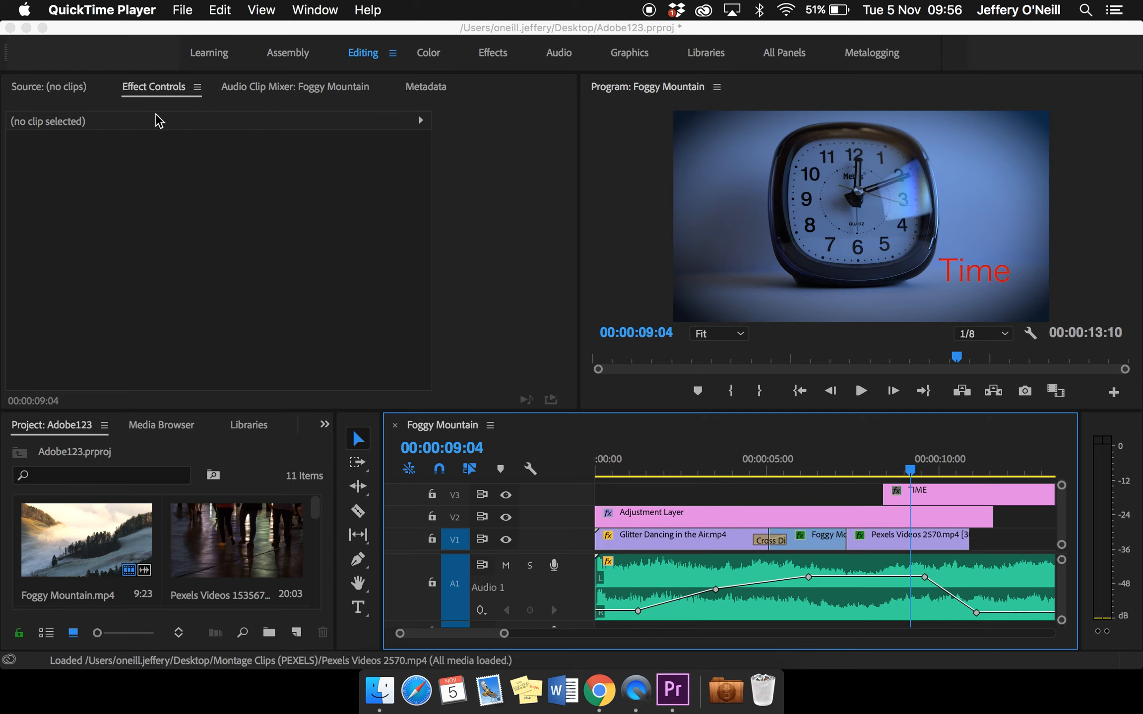
Close the Adobe123 project and save its changes
click(10, 29)
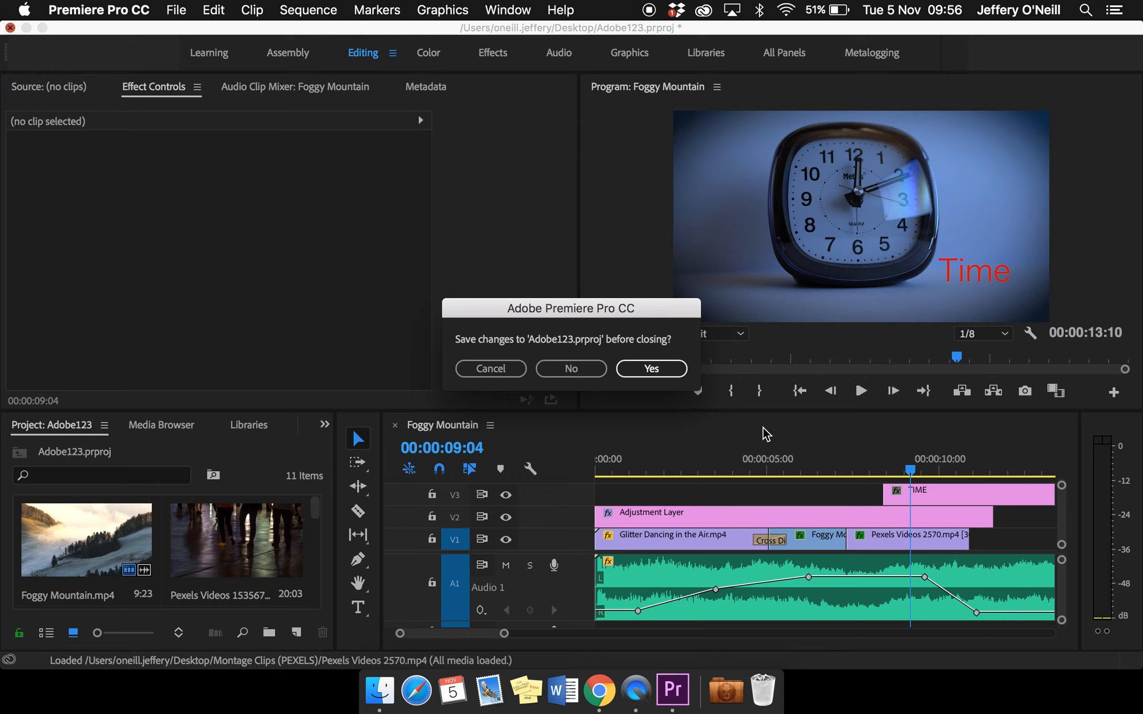
click(665, 372)
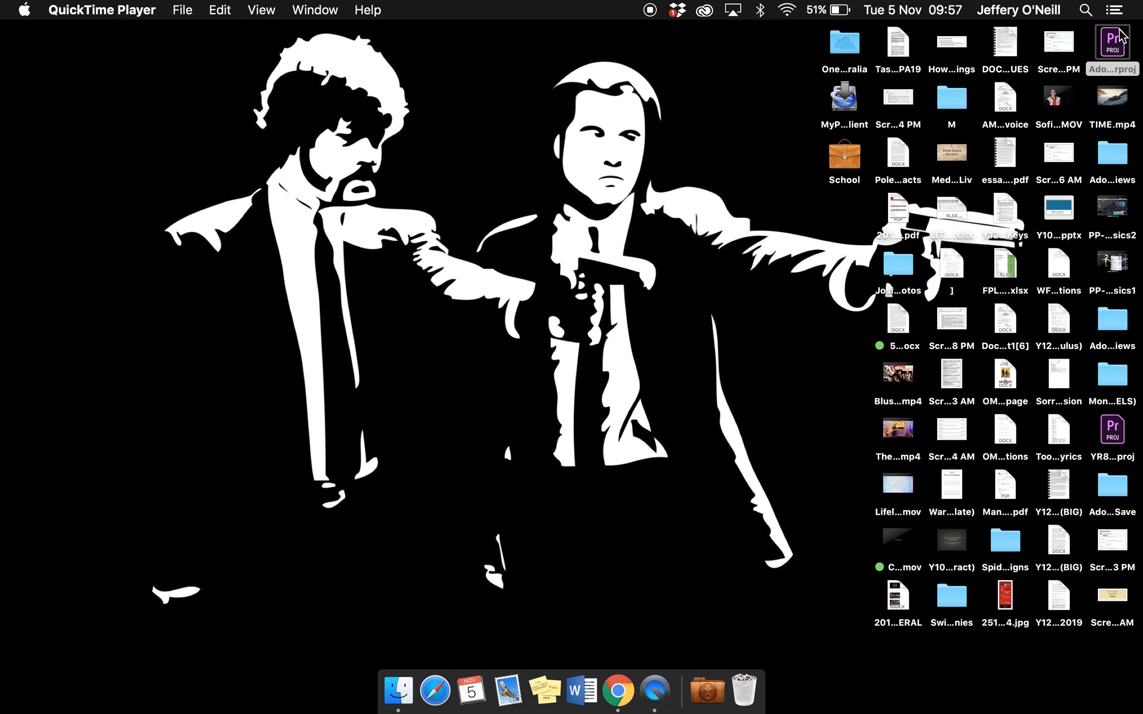
Preview the Adobe123.prproj project file on the desktop in Finder and close the preview
click(1116, 41)
key(space)
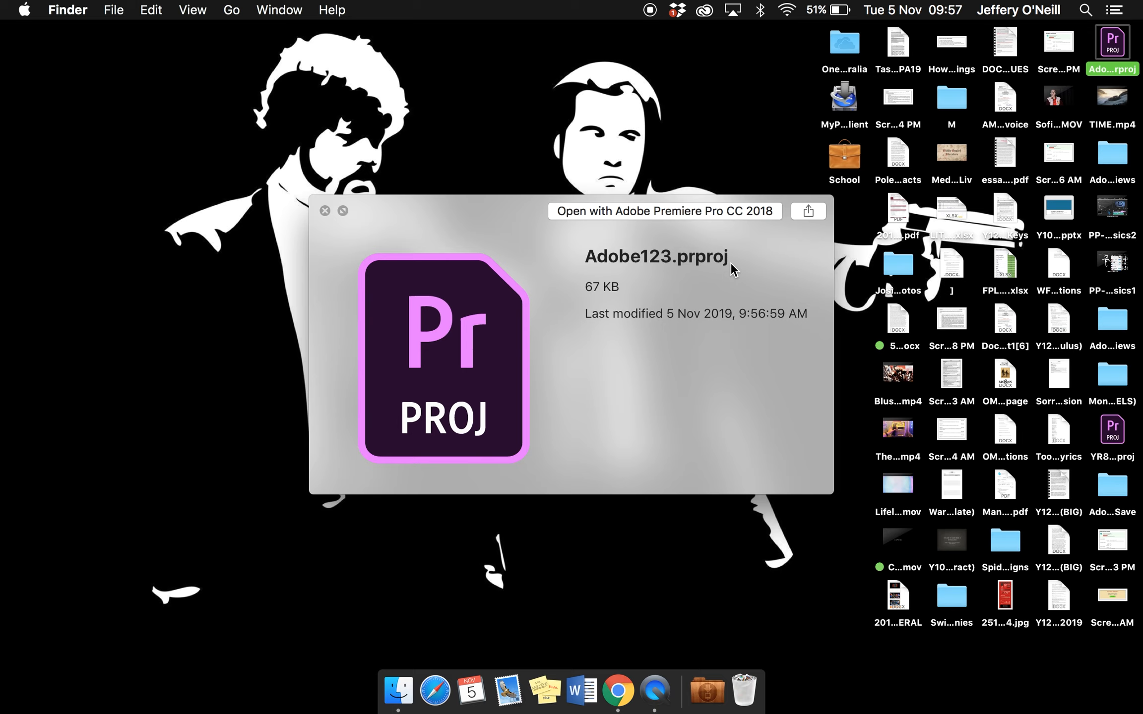
key(space)
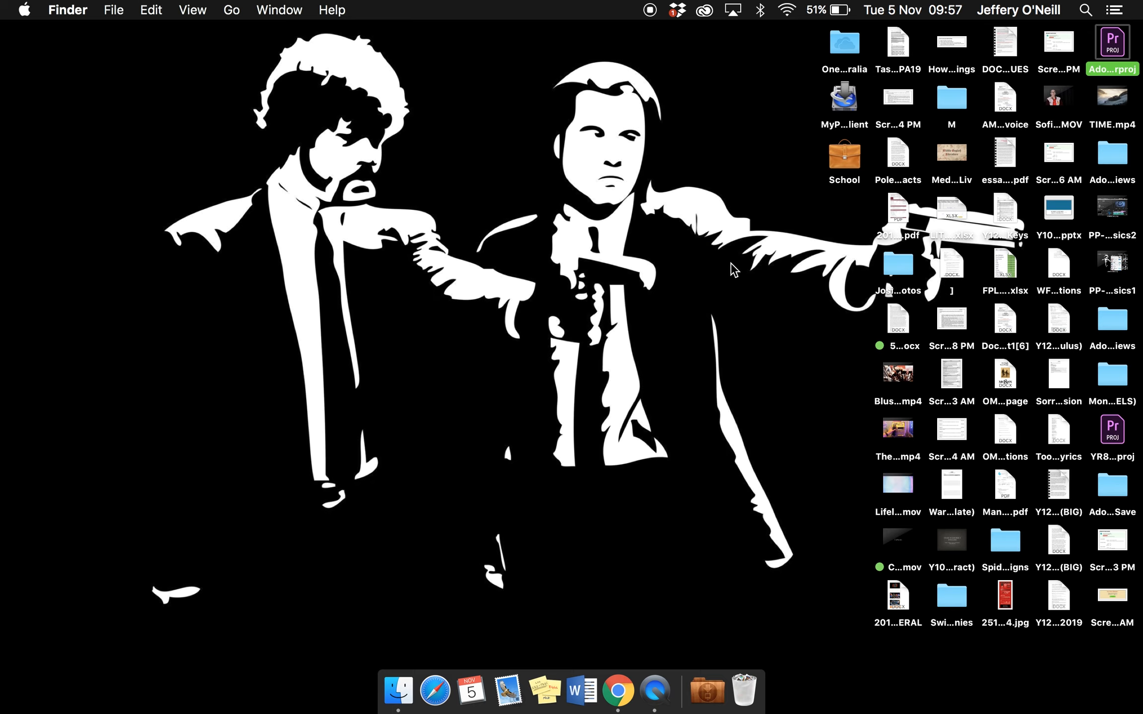